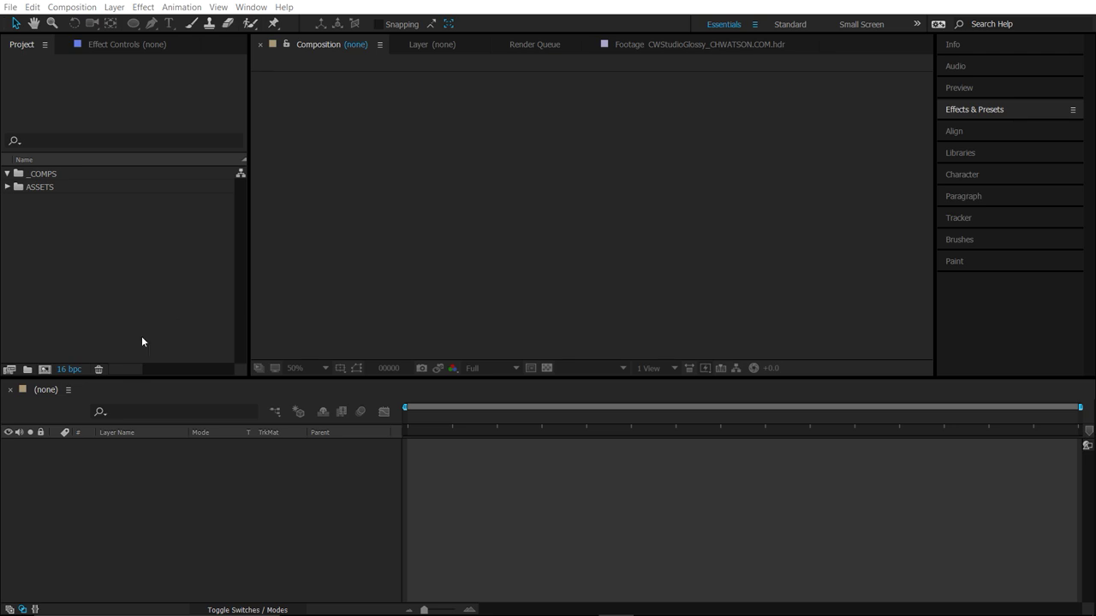
- Create a new composition named LOGO_REVEAL, keeping the HDTV 1080 29.97 preset
{"action": "left_click", "coordinate": [103, 324]}
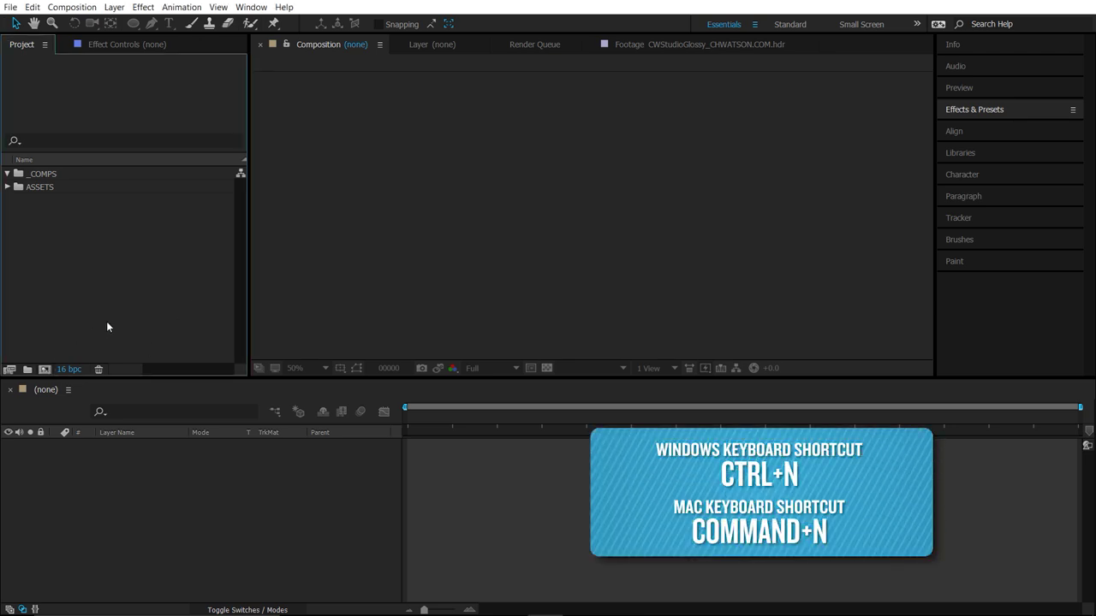
{"action": "key", "text": "ctrl+n"}
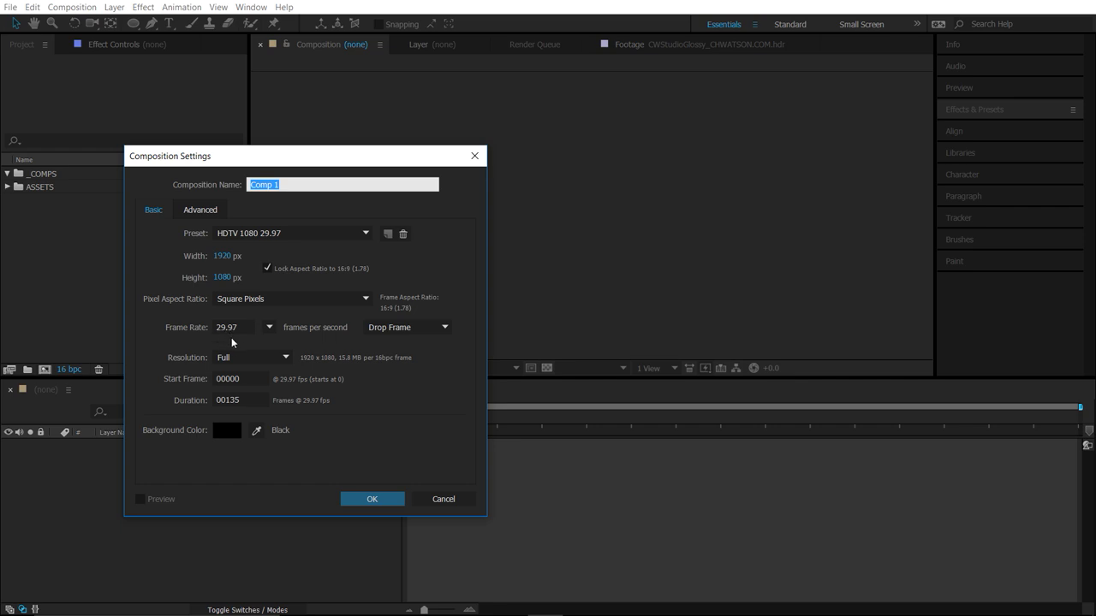
{"action": "type", "text": "LOGO_REVEAL"}
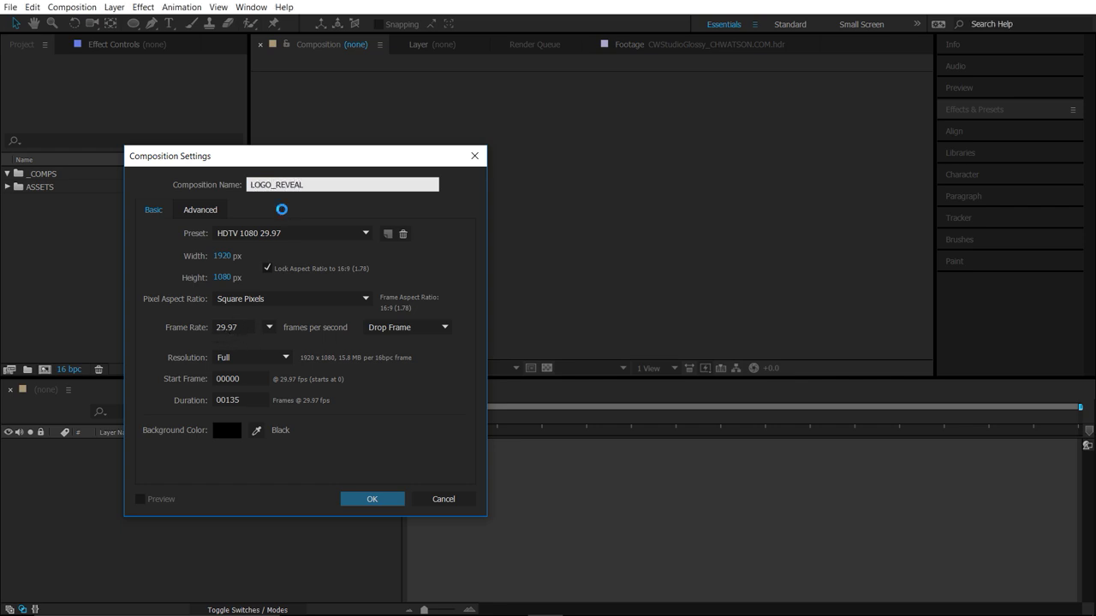
{"action": "key", "text": "Return"}
- Add an orange ellipse shape layer to the composition and set its path size to 800 by 800
{"action": "mouse_move", "coordinate": [132, 24]}
{"action": "left_mouse_down"}
{"action": "mouse_move", "coordinate": [191, 65]}
{"action": "mouse_move", "coordinate": [184, 56]}
{"action": "left_mouse_up"}
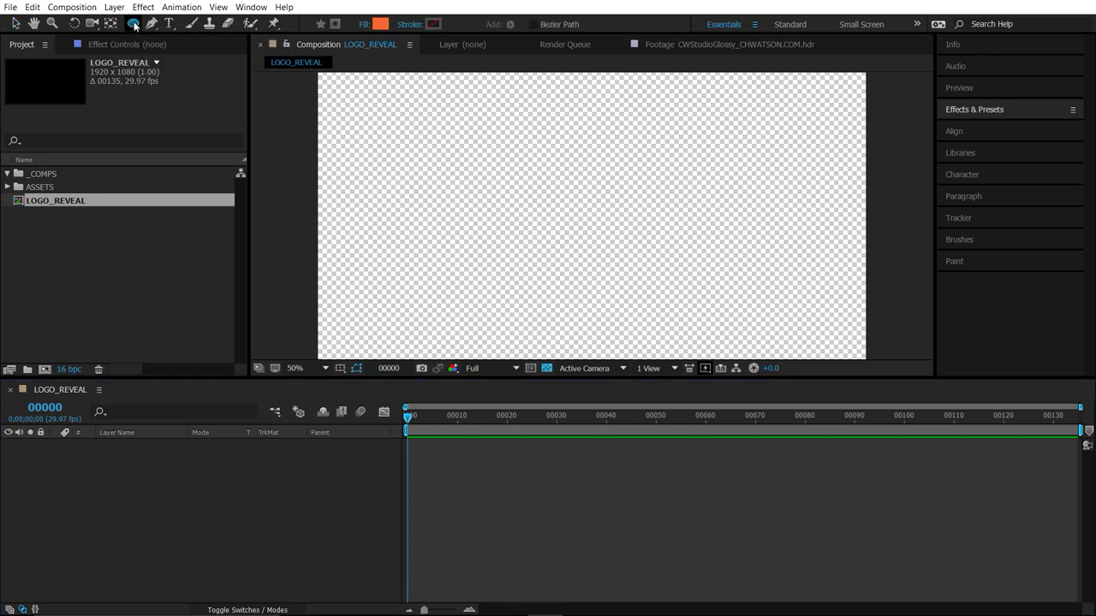
{"action": "double_click", "coordinate": [132, 23]}
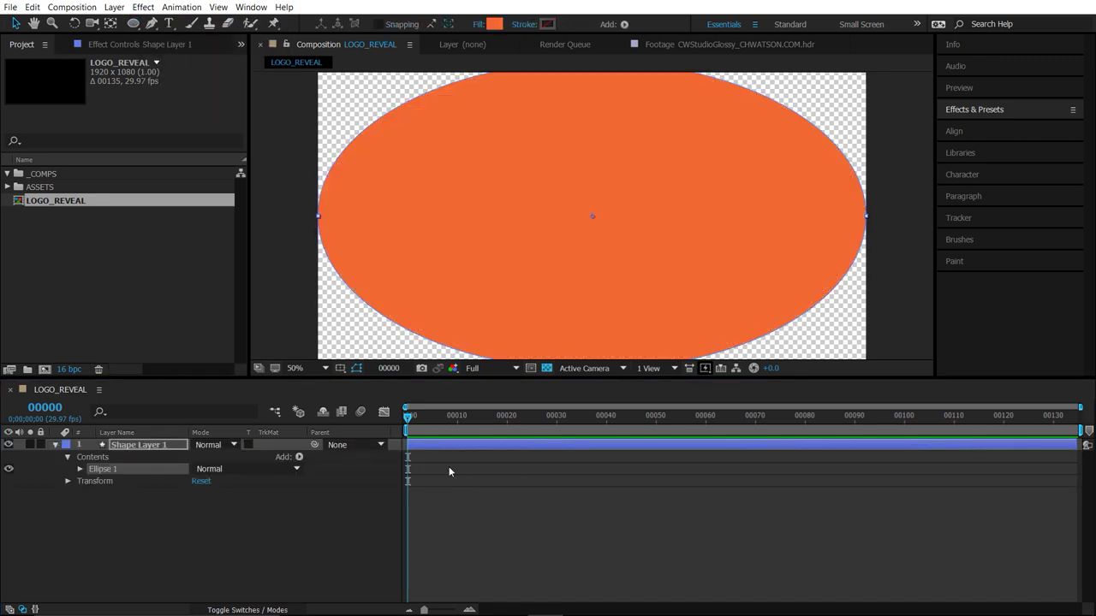
{"action": "left_click", "coordinate": [80, 469]}
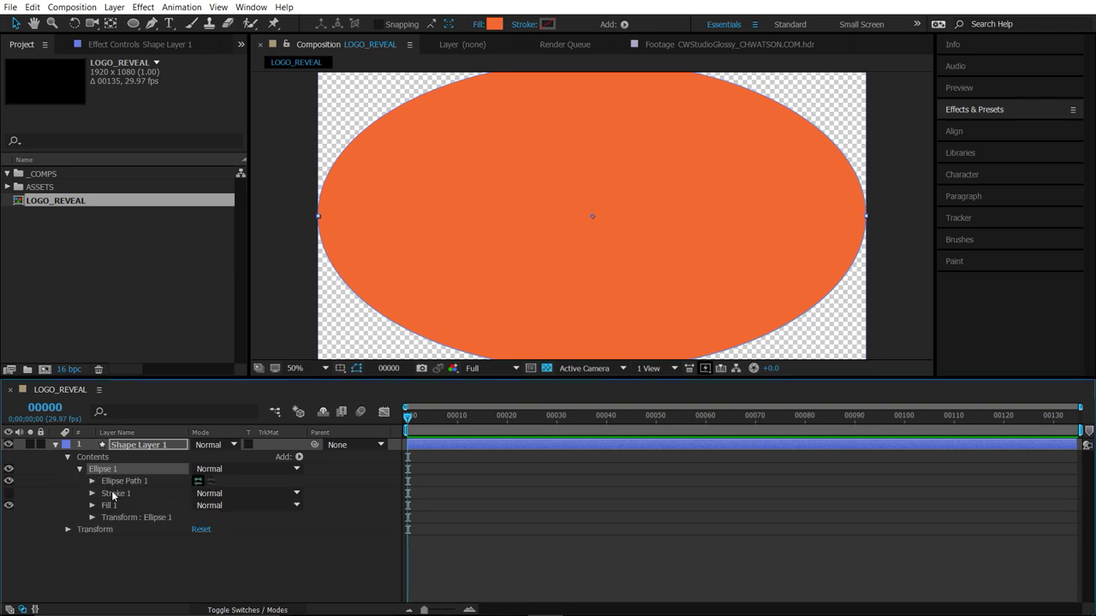
{"action": "left_click", "coordinate": [92, 481]}
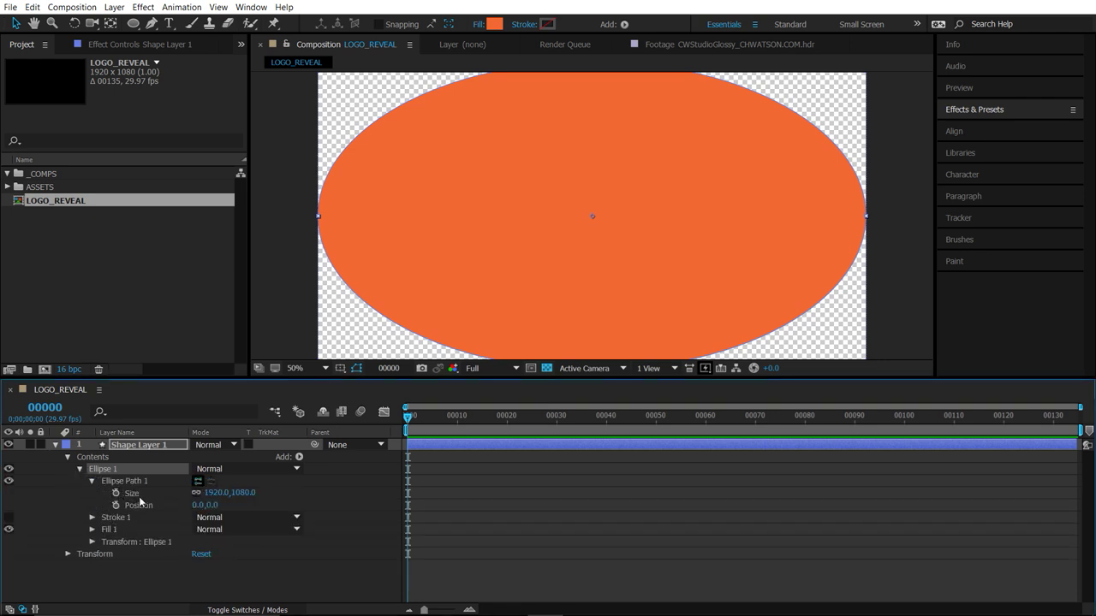
{"action": "left_click", "coordinate": [218, 493]}
{"action": "type", "text": "800"}
{"action": "key", "text": "Tab"}
{"action": "type", "text": "80"}
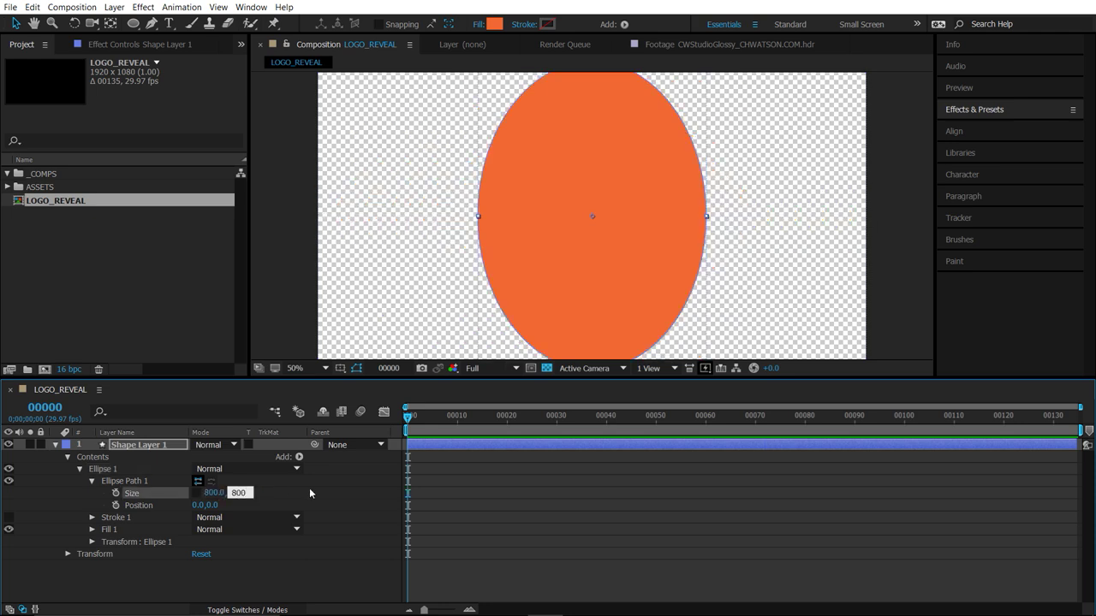
{"action": "key", "text": "Return"}
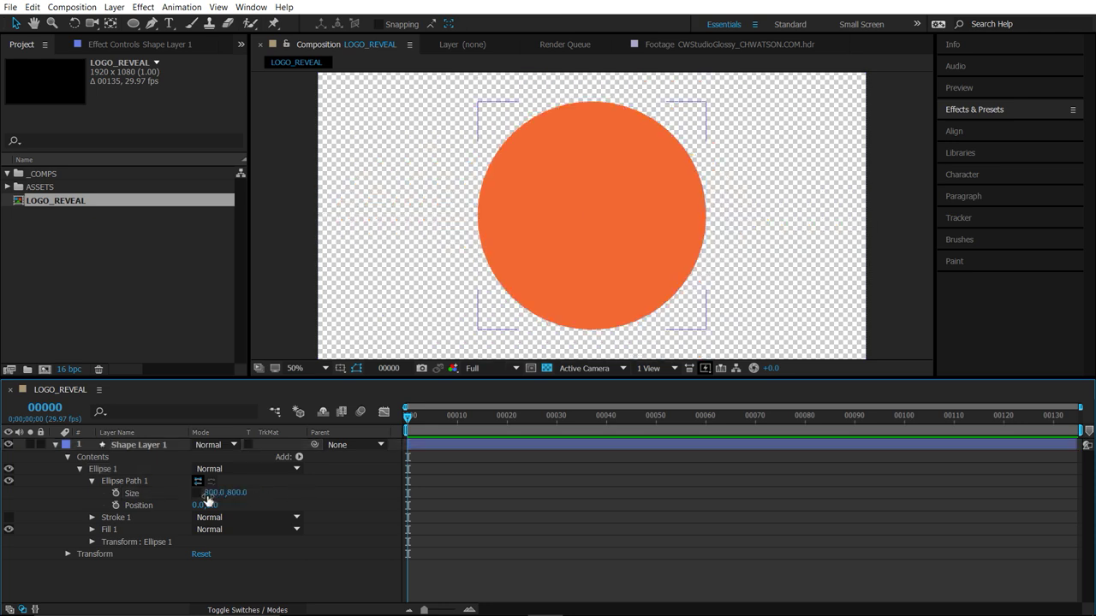
- Convert the circle's ellipse path to a Bezier path
{"action": "right_click", "coordinate": [124, 486]}
{"action": "left_click", "coordinate": [116, 486]}
{"action": "right_click", "coordinate": [126, 483]}
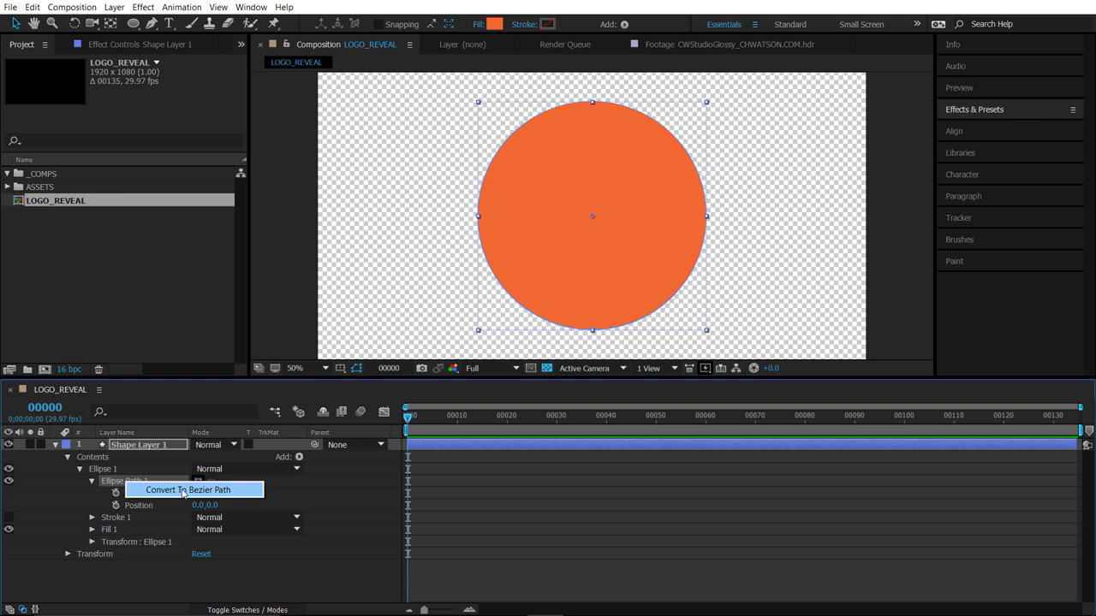
{"action": "left_click", "coordinate": [184, 492]}
- Delete the bottom vertex of the circle's Bezier path
{"action": "left_click", "coordinate": [93, 481]}
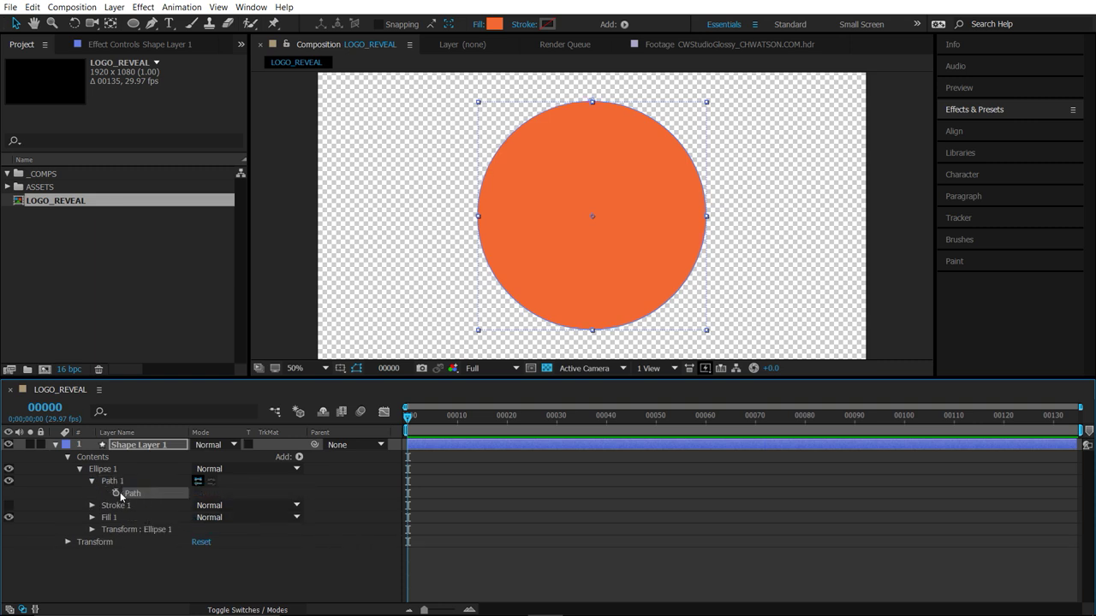
{"action": "left_click", "coordinate": [142, 493]}
{"action": "left_click_drag", "start_coordinate": [546, 299], "coordinate": [611, 342]}
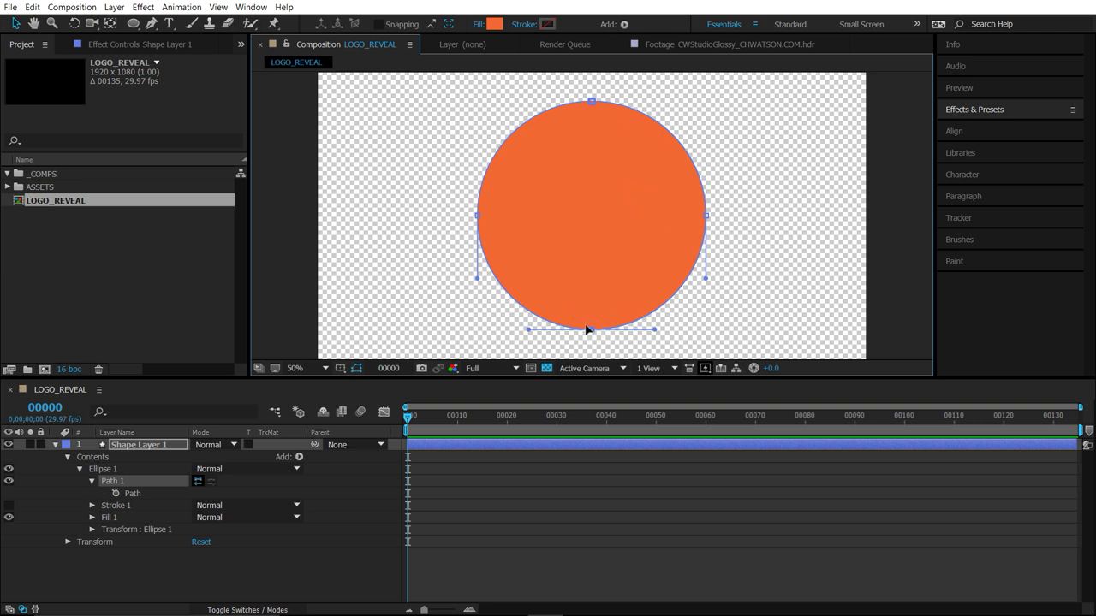
{"action": "key", "text": "Delete"}
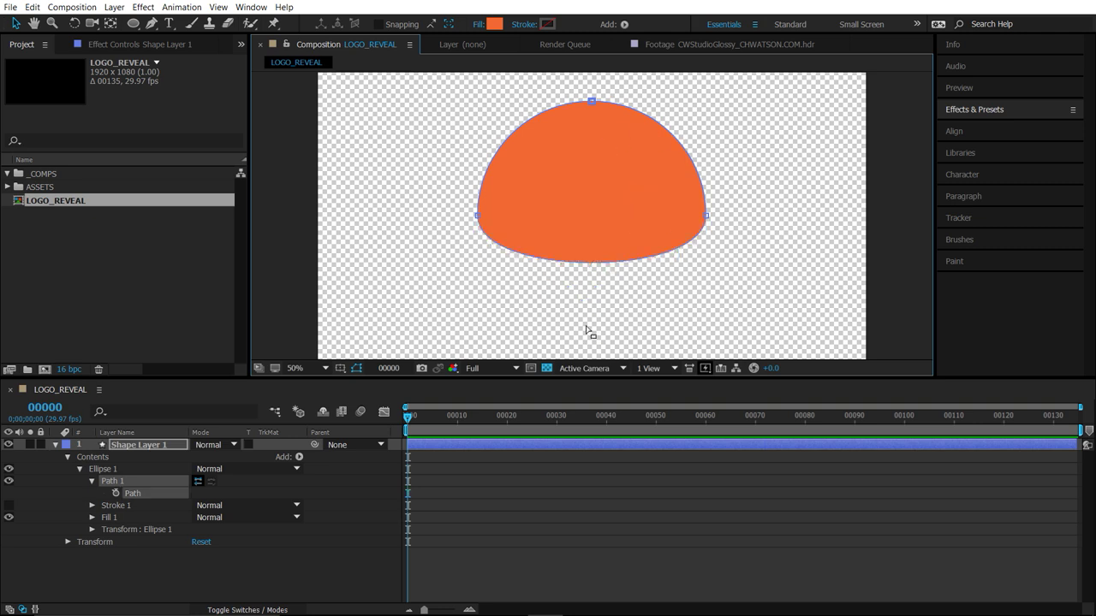
- Use the Pen tool to pull the side vertices' lower handles inward, flattening the bottom edge into a half circle
{"action": "left_click", "coordinate": [478, 216]}
{"action": "key", "text": "g"}
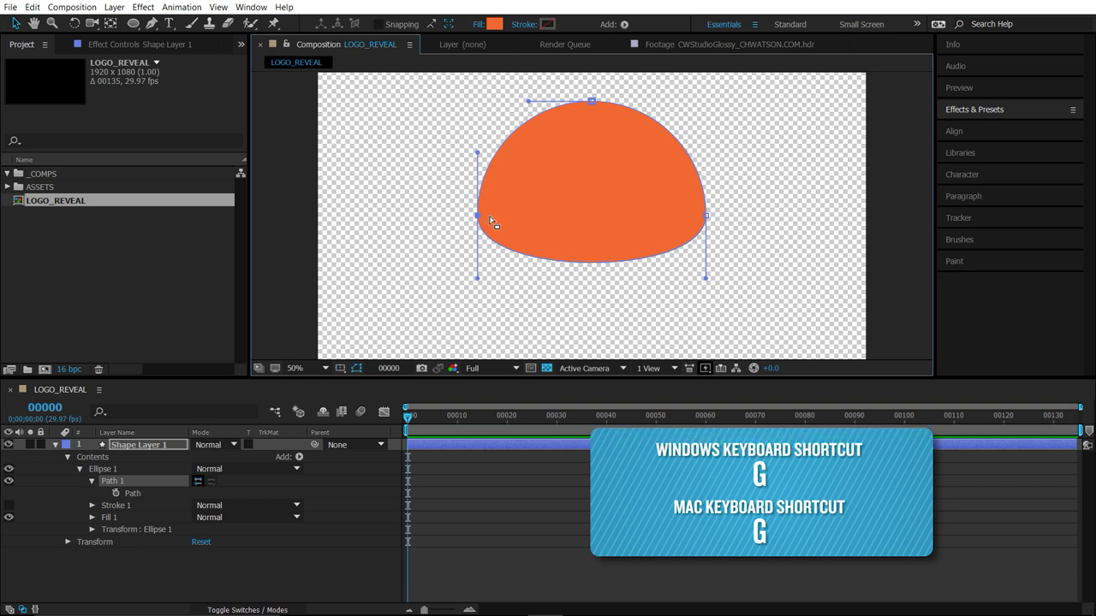
{"action": "key", "text": "g"}
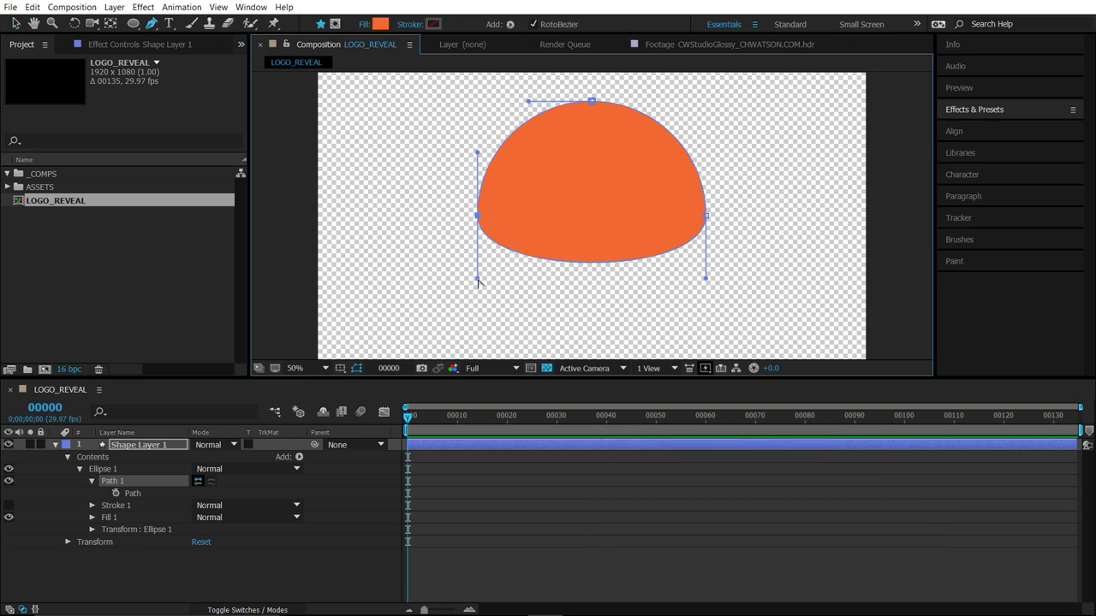
{"action": "left_click_drag", "start_coordinate": [478, 281], "coordinate": [548, 224]}
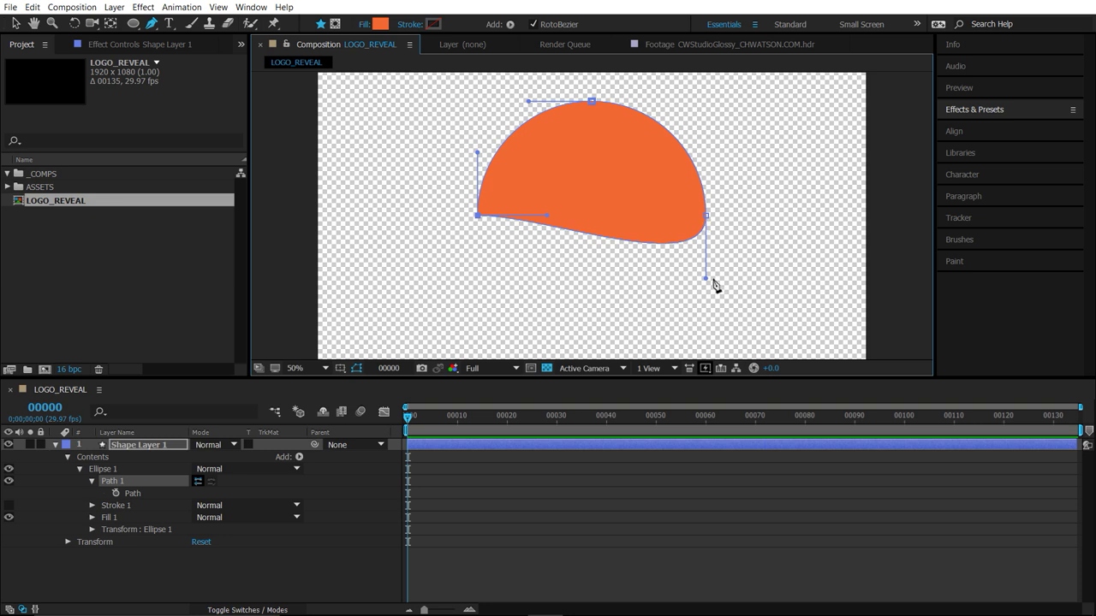
{"action": "left_click_drag", "start_coordinate": [706, 279], "coordinate": [644, 221]}
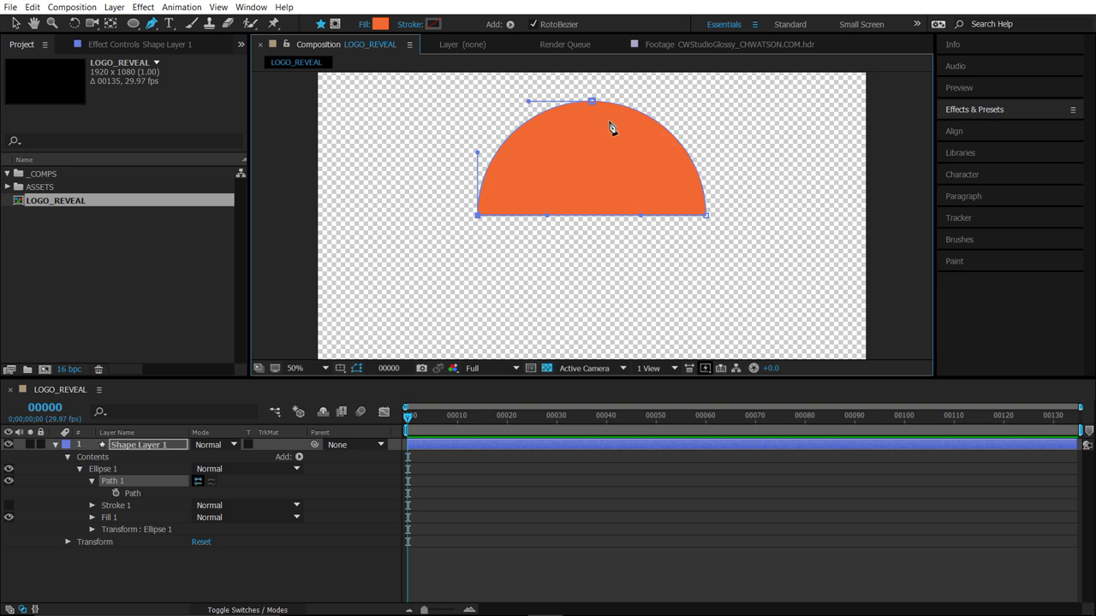
- Isolate the Scale property in Ellipse 1's transform group and start keyframing it at frame 0
{"action": "left_click", "coordinate": [91, 482]}
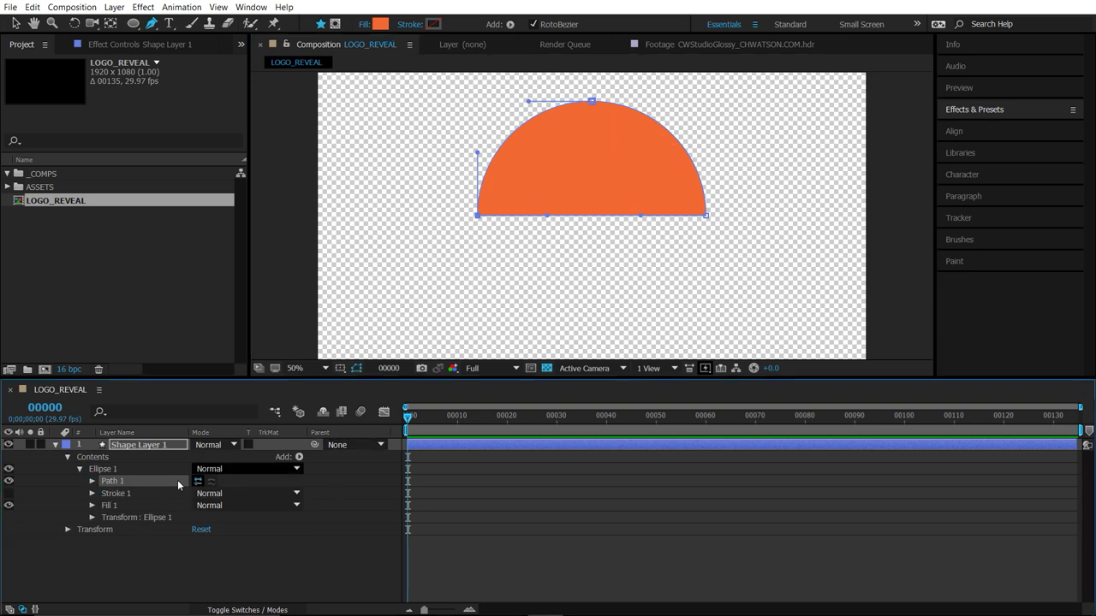
{"action": "left_click", "coordinate": [148, 518]}
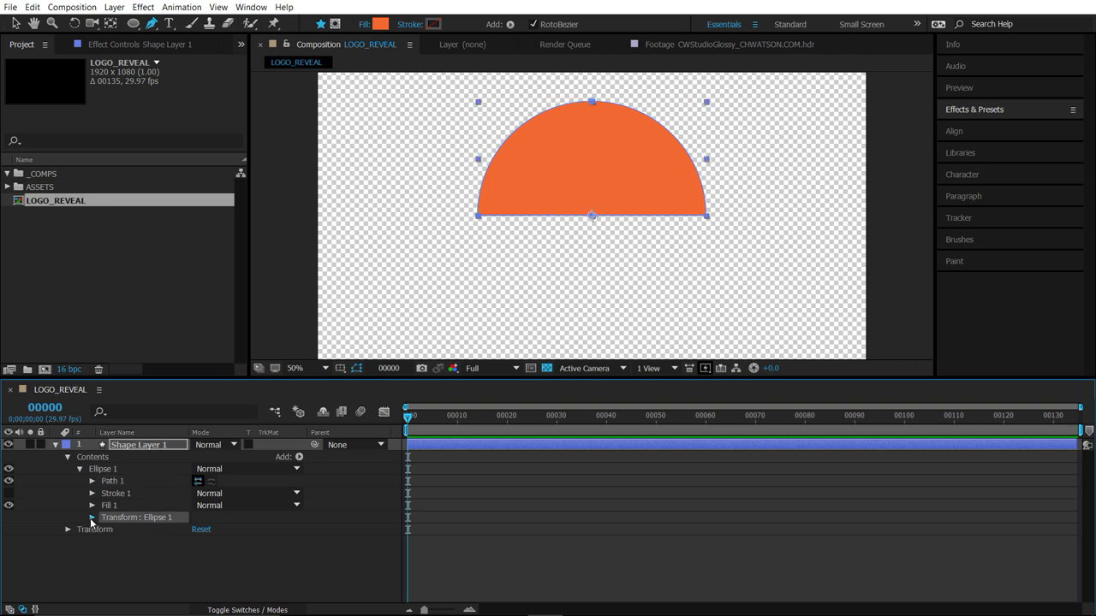
{"action": "left_click", "coordinate": [91, 518]}
{"action": "left_click", "coordinate": [133, 548]}
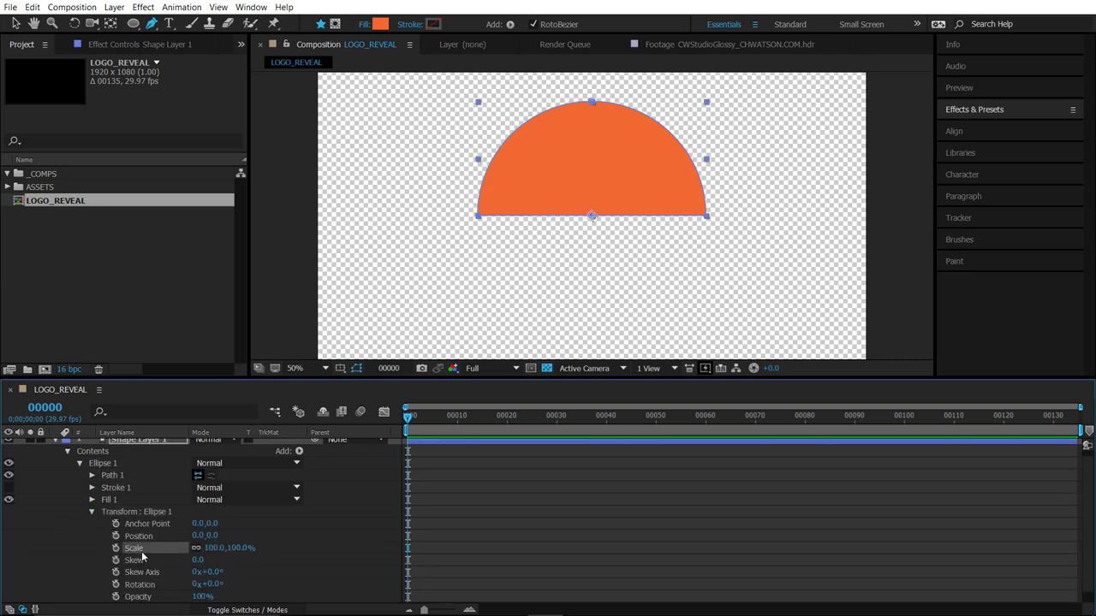
{"action": "key", "text": "s"}
{"action": "key", "text": "s"}
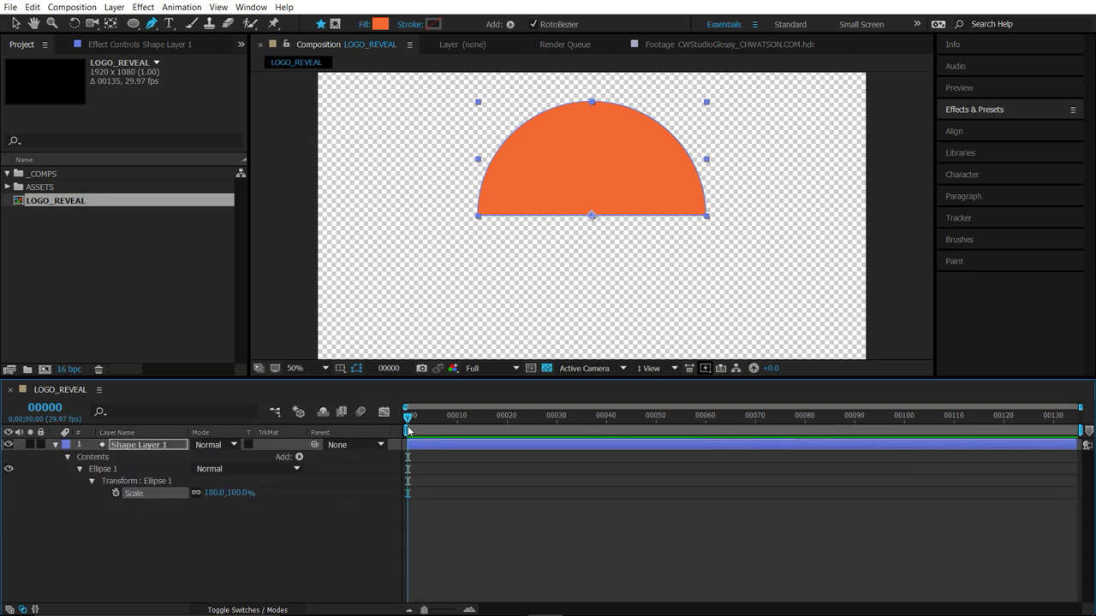
{"action": "left_click", "coordinate": [115, 494]}
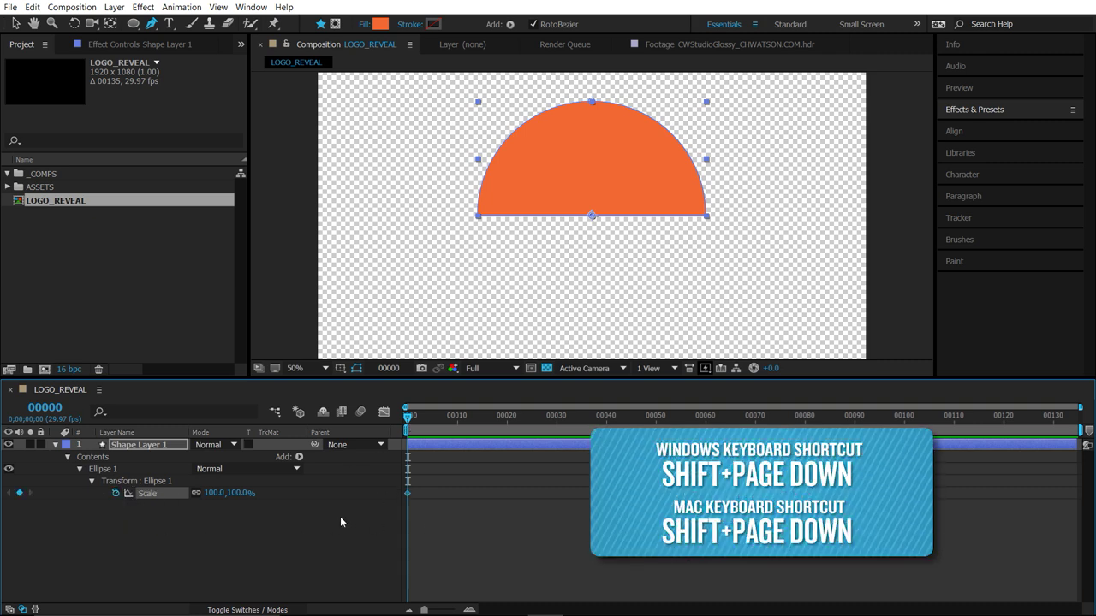
- At frame 12, unlink the ellipse's scale dimensions and set the vertical scale to -100% to flip the half circle
{"action": "key", "text": "shift+Page_Down"}
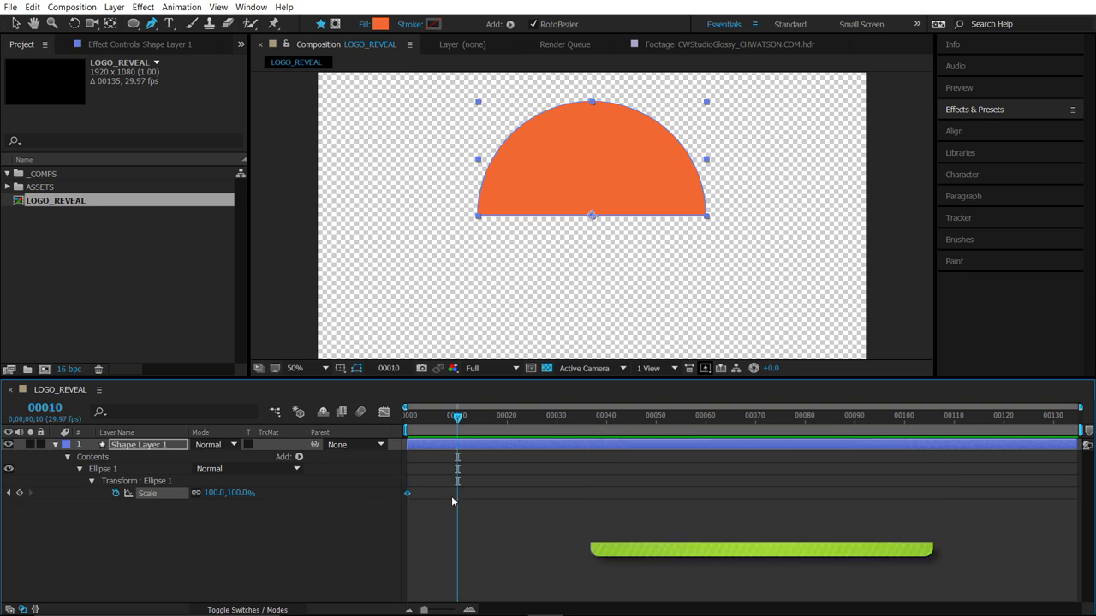
{"action": "key", "text": "Page_Down"}
{"action": "key", "text": "Page_Down"}
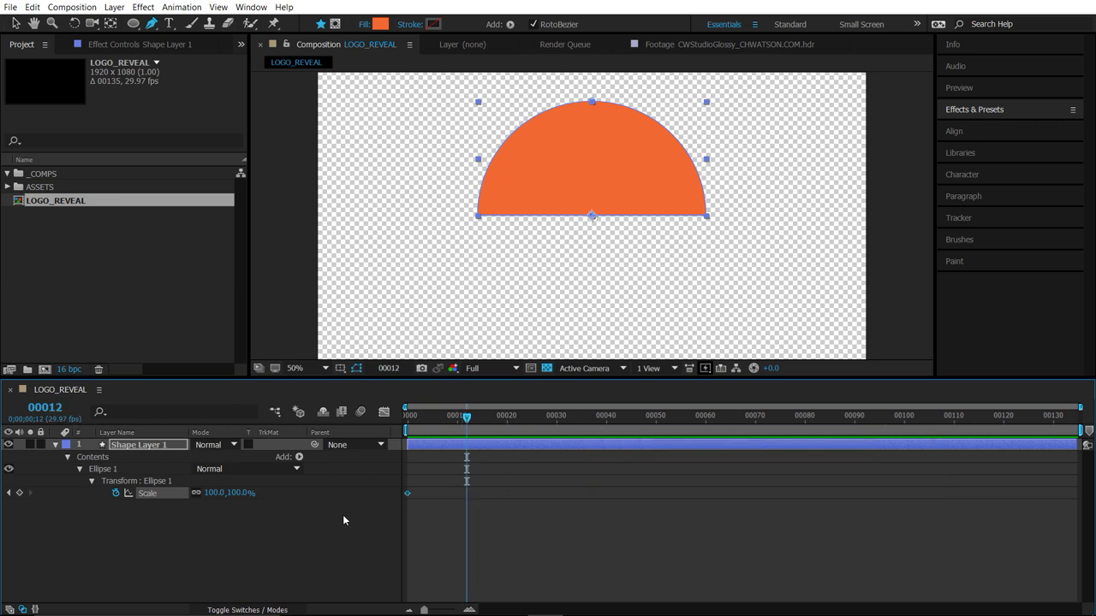
{"action": "left_click", "coordinate": [196, 493]}
{"action": "left_click", "coordinate": [235, 493]}
{"action": "type", "text": "-"}
{"action": "left_click", "coordinate": [292, 539]}
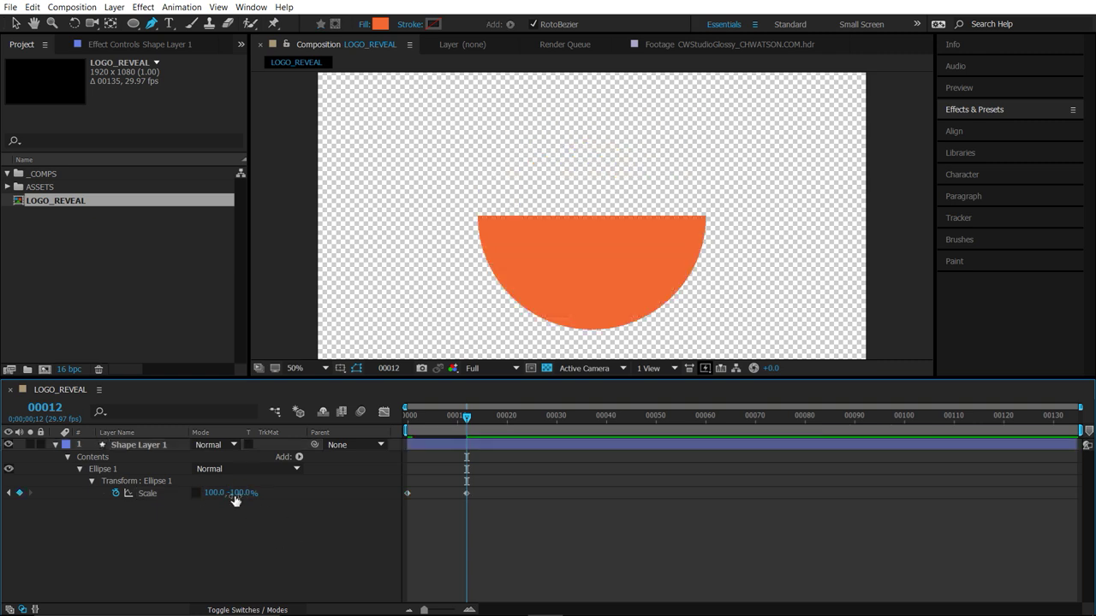
- Apply Easy Ease Out to the first Scale keyframe and Easy Ease In to the second, and scrub through the flip
{"action": "mouse_move", "coordinate": [467, 421]}
{"action": "left_mouse_down"}
{"action": "mouse_move", "coordinate": [388, 428]}
{"action": "mouse_move", "coordinate": [481, 427]}
{"action": "left_mouse_up"}
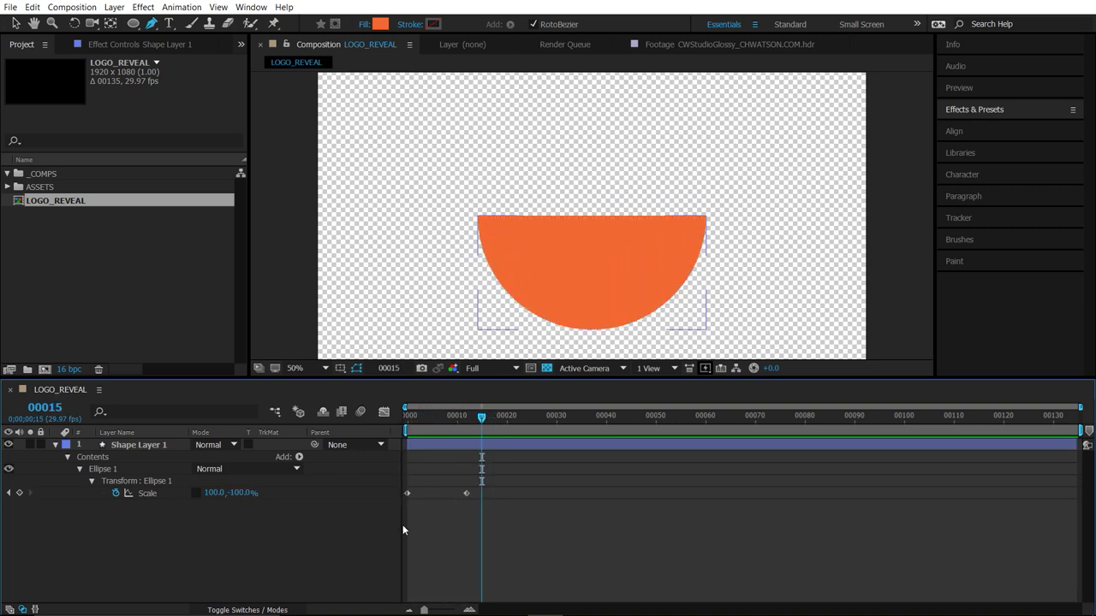
{"action": "left_click", "coordinate": [432, 445]}
{"action": "key", "text": "ctrl+shift+F9"}
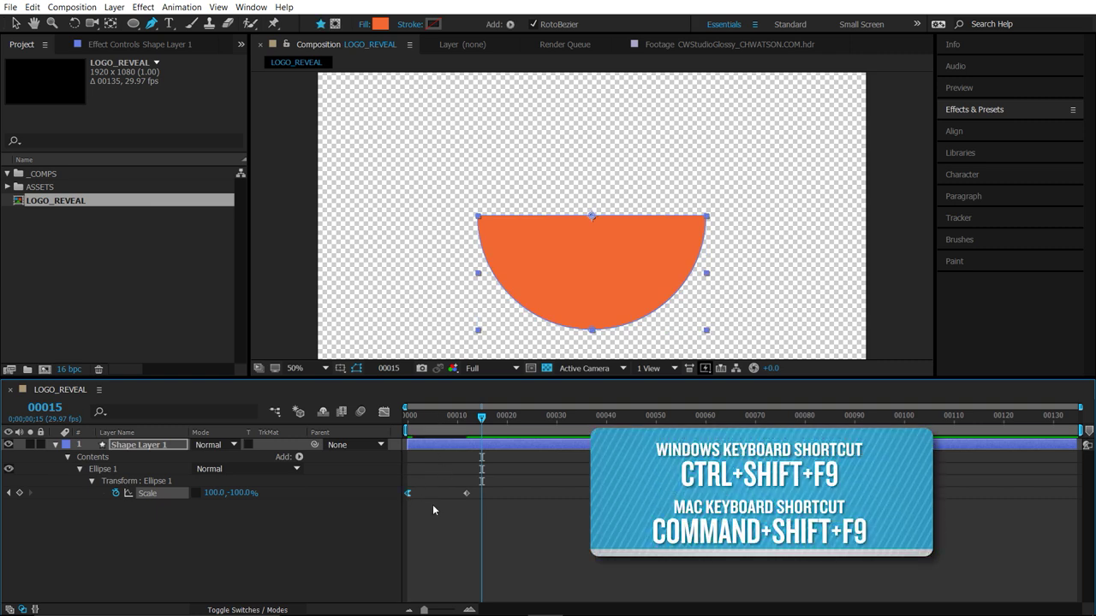
{"action": "mouse_move", "coordinate": [450, 485]}
{"action": "left_mouse_down"}
{"action": "mouse_move", "coordinate": [477, 503]}
{"action": "mouse_move", "coordinate": [467, 493]}
{"action": "left_mouse_up"}
{"action": "key", "text": "shift+F9"}
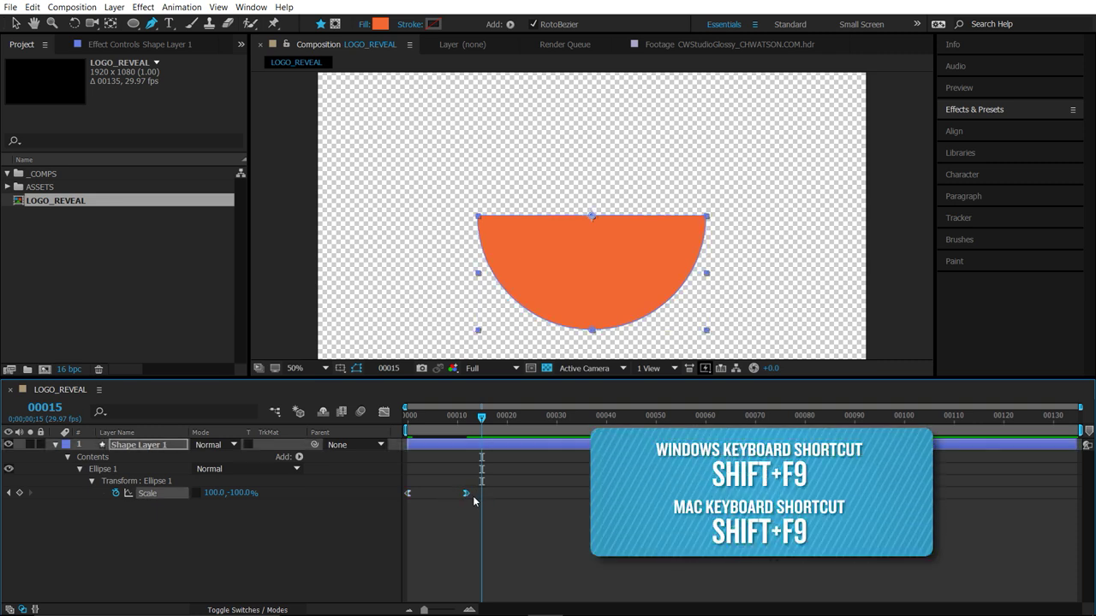
{"action": "left_click_drag", "start_coordinate": [463, 418], "coordinate": [387, 516]}
- Set the outgoing velocity influence of the first Scale keyframe to 80%
{"action": "left_click", "coordinate": [408, 493]}
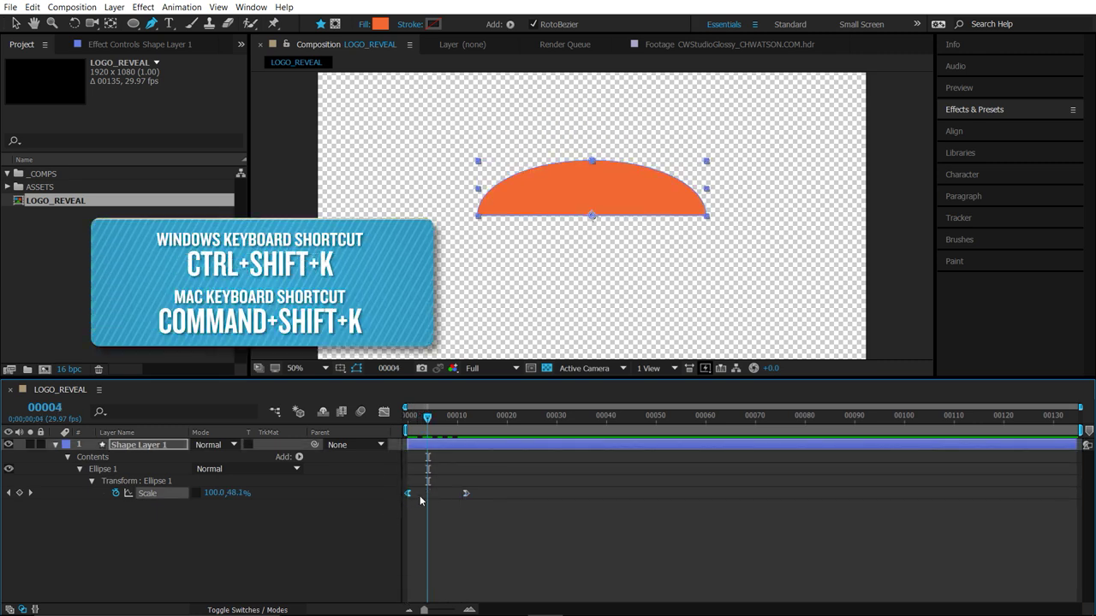
{"action": "key", "text": "ctrl+shift+k"}
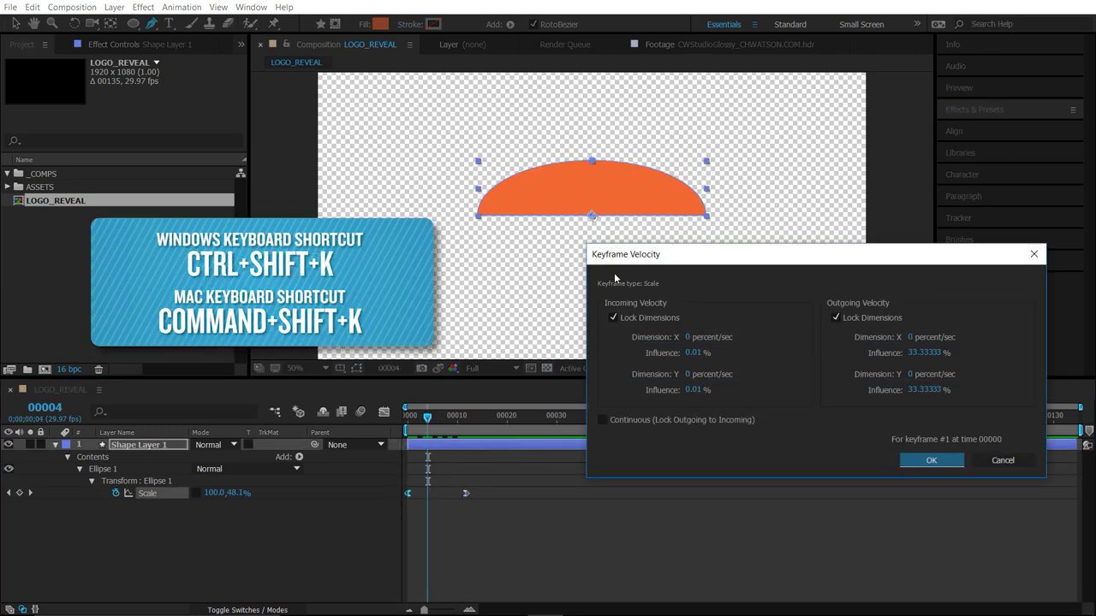
{"action": "left_click", "coordinate": [920, 353]}
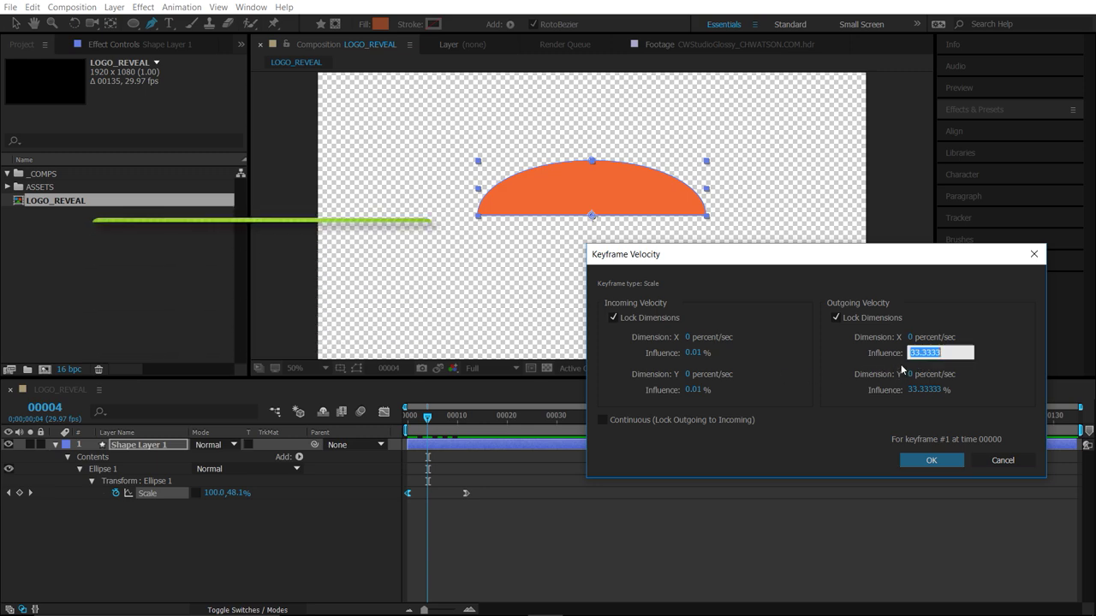
{"action": "type", "text": "80"}
{"action": "key", "text": "Return"}
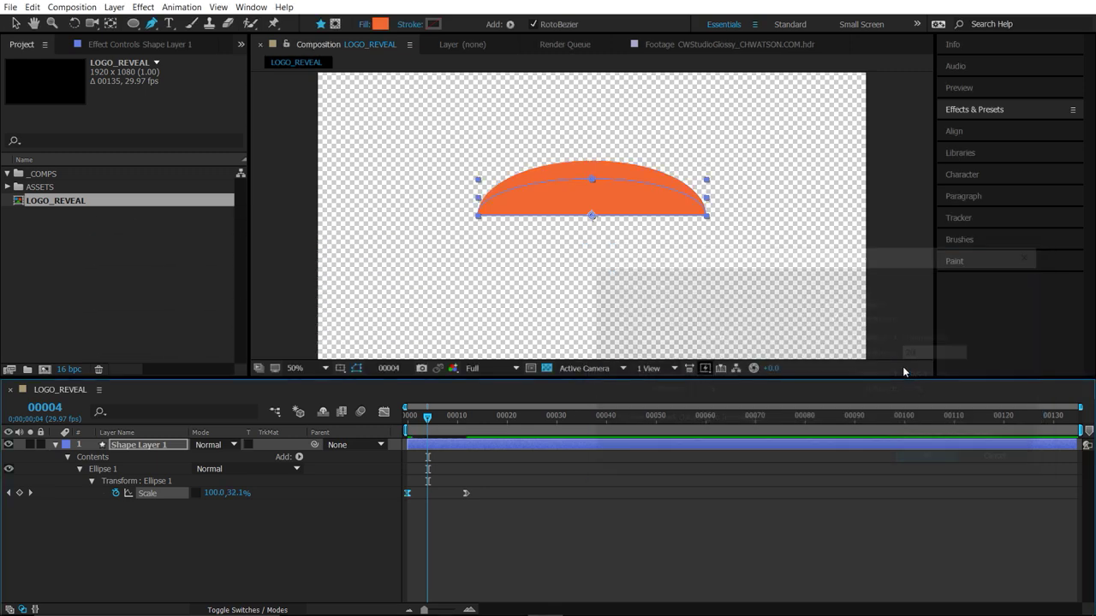
- Set the incoming velocity influence of the second Scale keyframe to 40% and return to frame 0
{"action": "left_click_drag", "start_coordinate": [537, 478], "coordinate": [451, 519]}
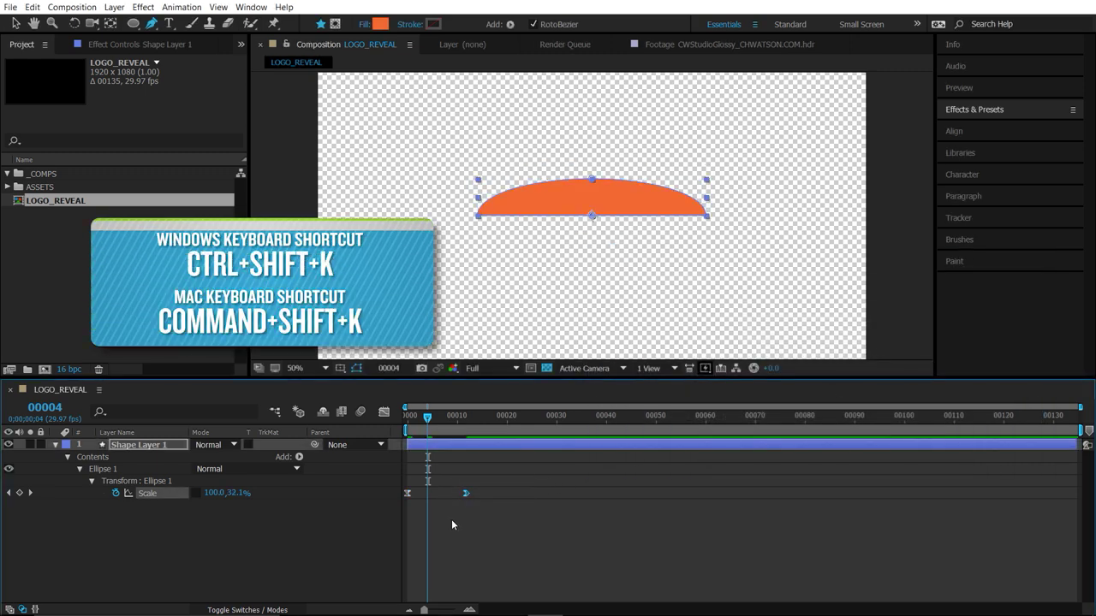
{"action": "key", "text": "ctrl+shift+k"}
{"action": "left_click", "coordinate": [703, 353]}
{"action": "type", "text": "40"}
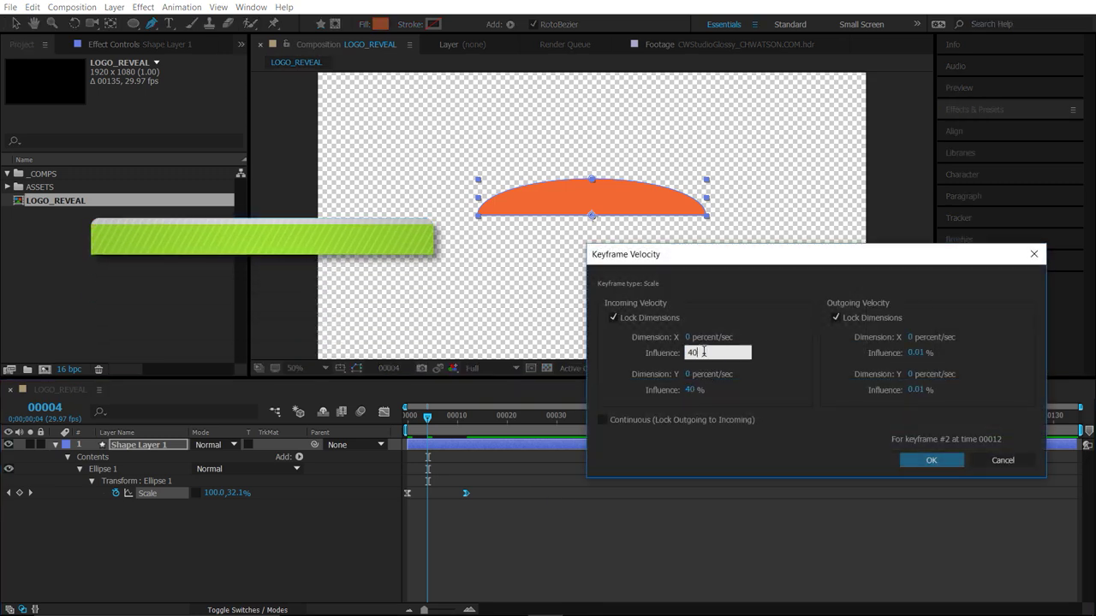
{"action": "left_click", "coordinate": [931, 459]}
{"action": "key", "text": "Home"}
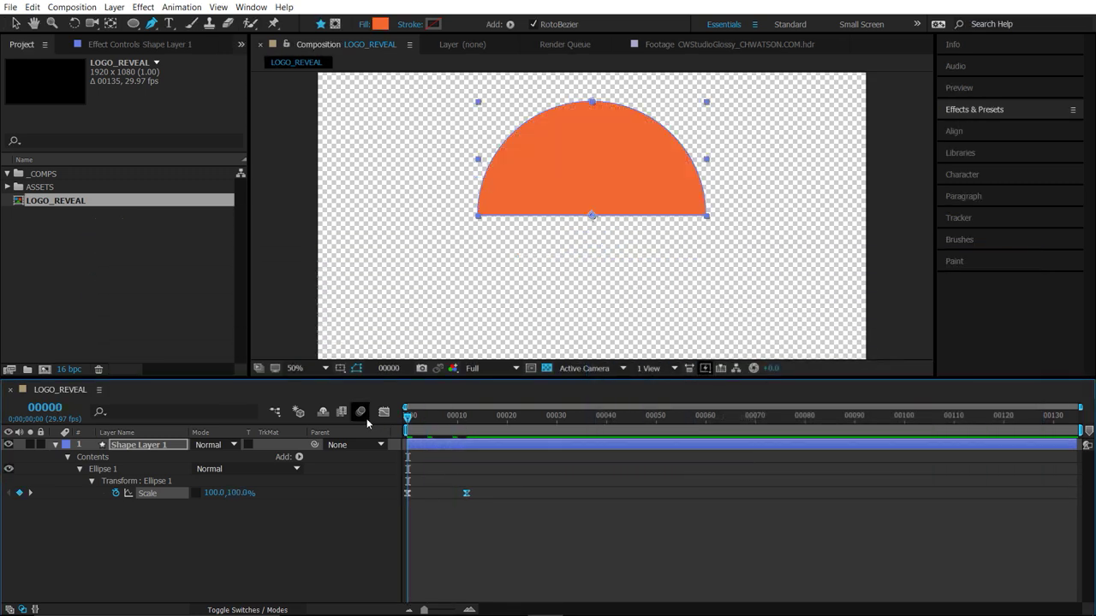
- Preview the half circle's eased flip animation
{"action": "key", "text": "space"}
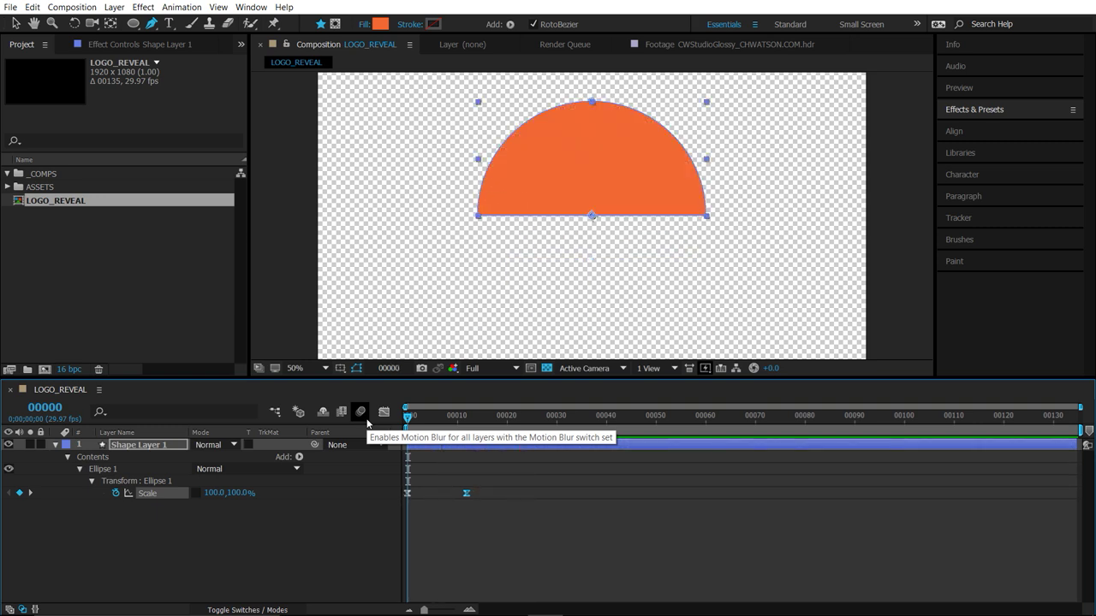
{"action": "key", "text": "space"}
{"action": "left_click", "coordinate": [313, 537]}
- Duplicate the Ellipse 1 group in Shape Layer 1 and place the copy, Ellipse 2, below the original
{"action": "left_click", "coordinate": [56, 444]}
{"action": "left_click", "coordinate": [55, 444]}
{"action": "left_click", "coordinate": [79, 469]}
{"action": "left_click", "coordinate": [116, 469]}
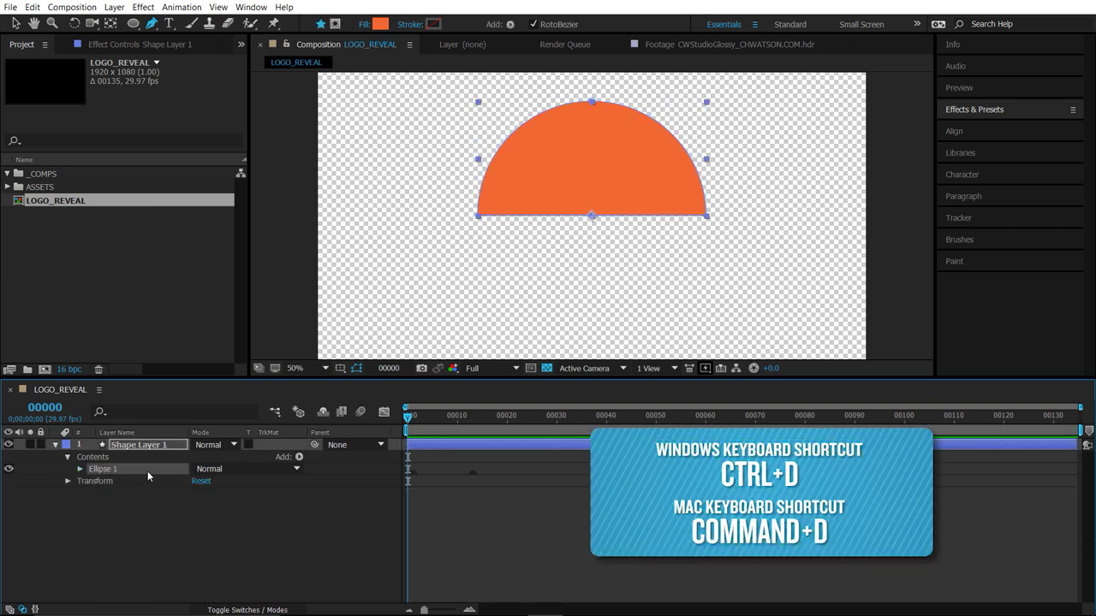
{"action": "key", "text": "ctrl+d"}
{"action": "mouse_move", "coordinate": [137, 469]}
{"action": "left_mouse_down"}
{"action": "mouse_move", "coordinate": [139, 494]}
{"action": "mouse_move", "coordinate": [122, 484]}
{"action": "left_mouse_up"}
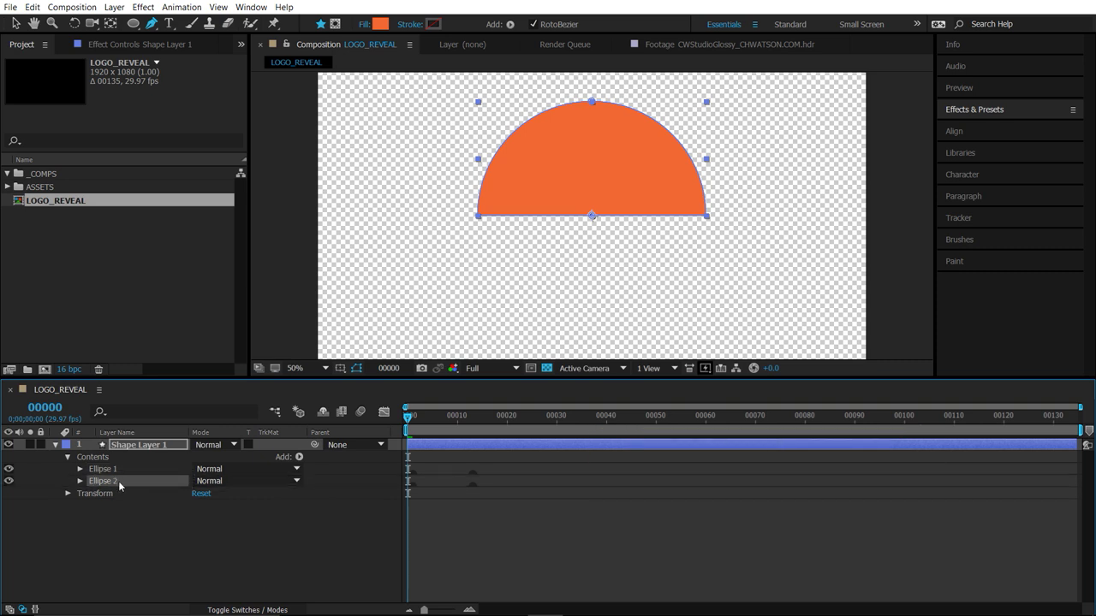
- Reveal the layer's keyframes and delete both Scale keyframes of Ellipse 2
{"action": "left_click", "coordinate": [468, 449]}
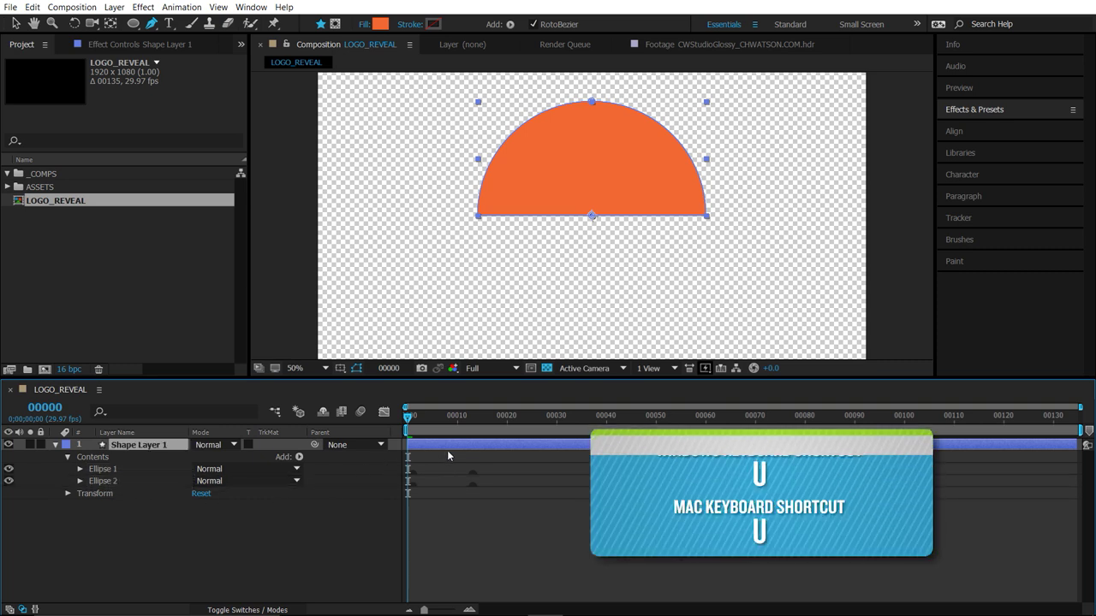
{"action": "key", "text": "u"}
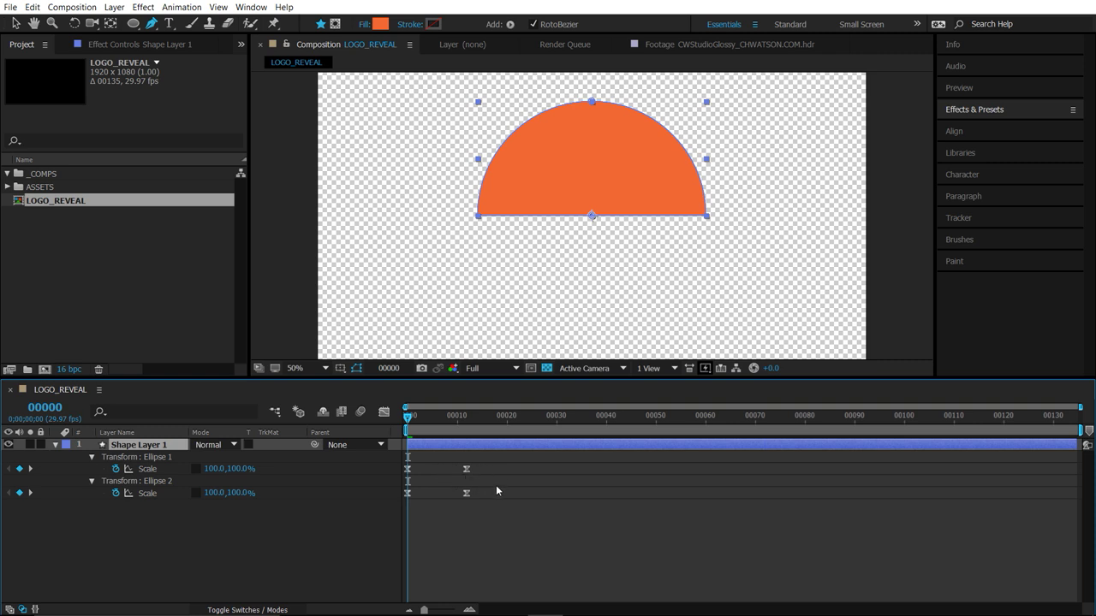
{"action": "left_click_drag", "start_coordinate": [496, 484], "coordinate": [381, 527]}
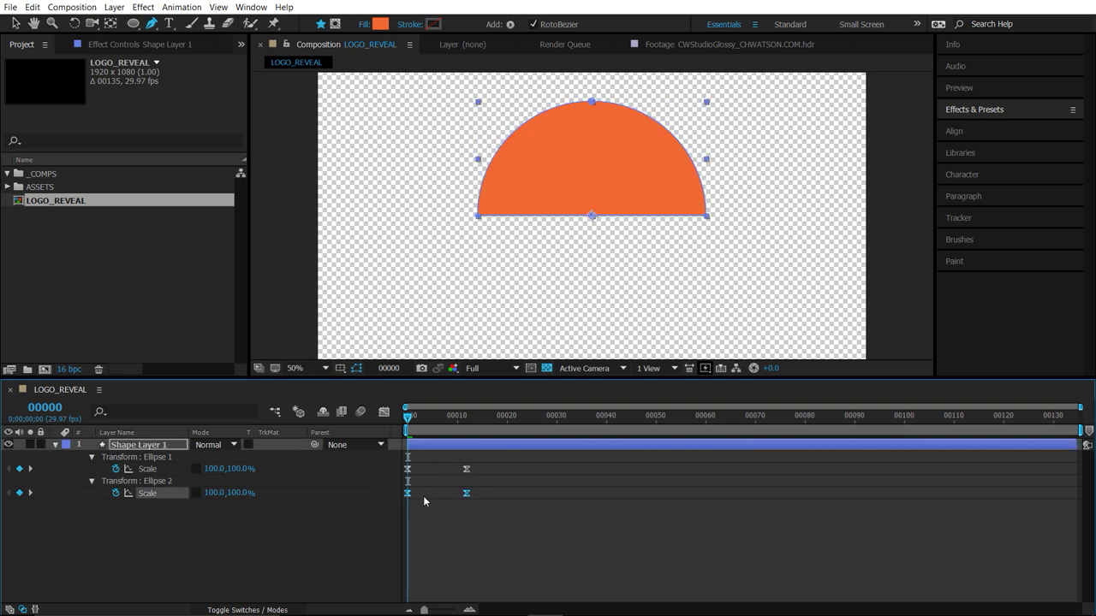
{"action": "key", "text": "Delete"}
- Compare the animated Ellipse 1 with the static Ellipse 2 by toggling their visibility while scrubbing from frame 0
{"action": "left_click", "coordinate": [56, 445]}
{"action": "left_click", "coordinate": [56, 445]}
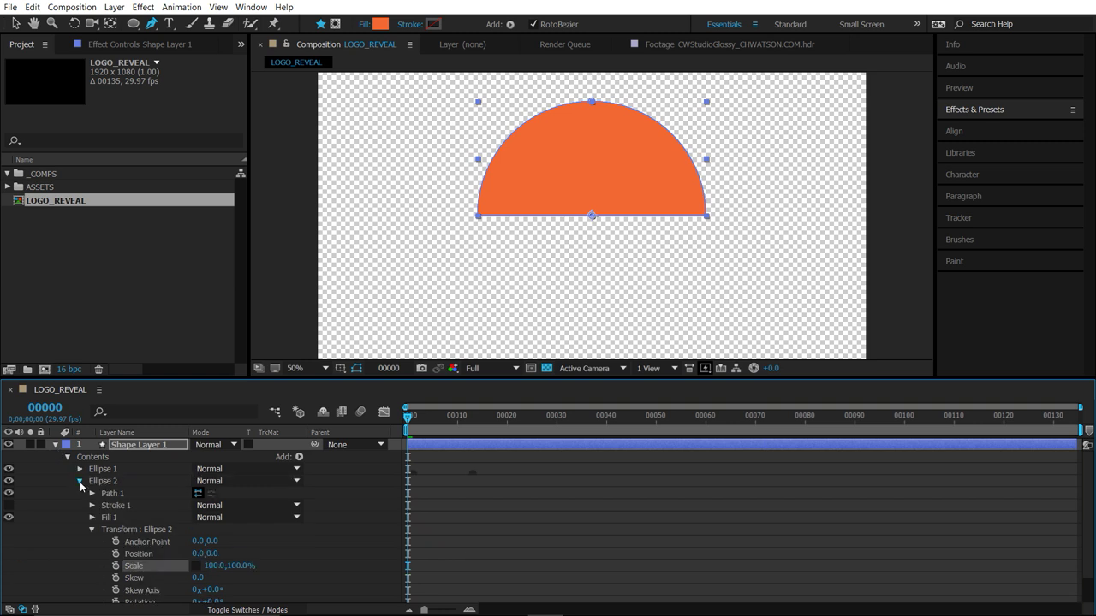
{"action": "left_click", "coordinate": [80, 481]}
{"action": "left_click", "coordinate": [115, 472]}
{"action": "left_click", "coordinate": [9, 481]}
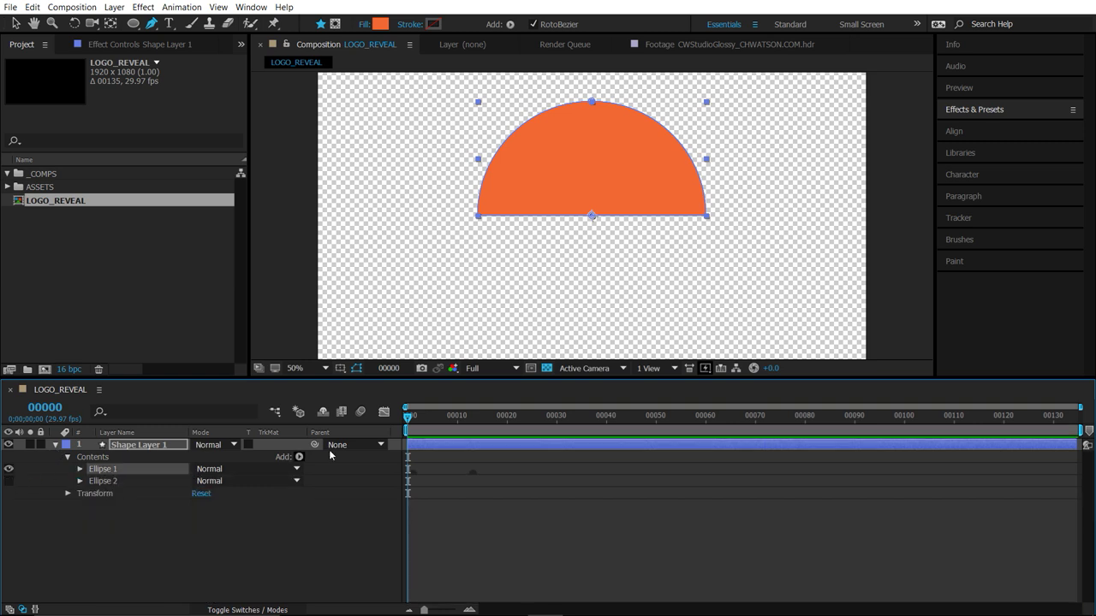
{"action": "left_click_drag", "start_coordinate": [423, 425], "coordinate": [349, 427]}
{"action": "left_click", "coordinate": [9, 469]}
{"action": "left_click", "coordinate": [9, 481]}
{"action": "left_click_drag", "start_coordinate": [454, 420], "coordinate": [432, 420]}
{"action": "left_click", "coordinate": [408, 428]}
{"action": "left_click", "coordinate": [9, 469]}
{"action": "left_click", "coordinate": [286, 498]}
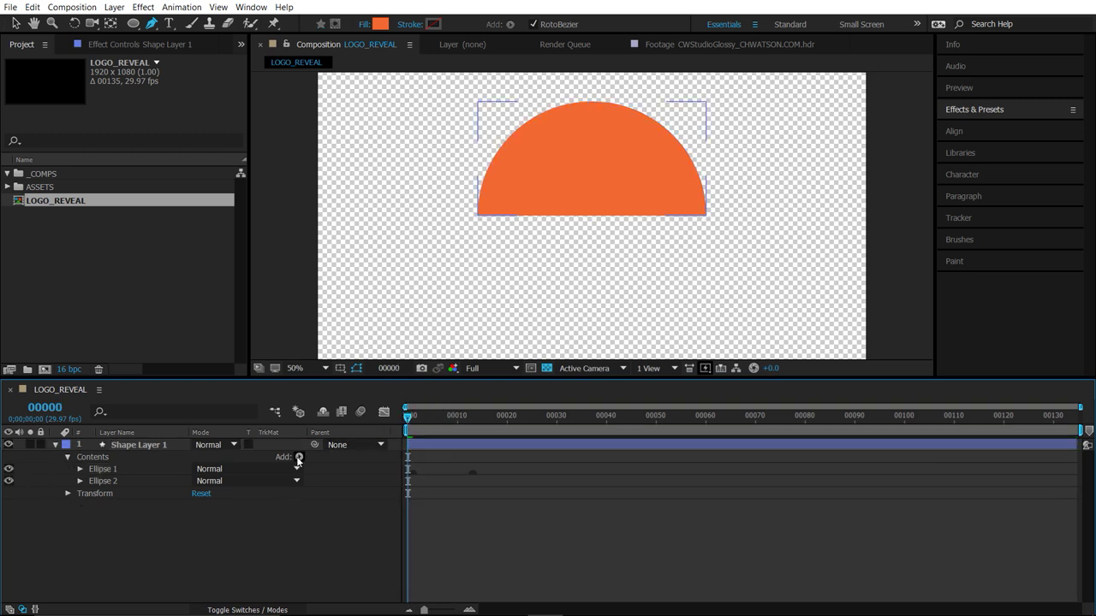
- Add Merge Paths to the shape layer's contents and set its mode to Exclude Intersections
{"action": "left_click", "coordinate": [299, 457]}
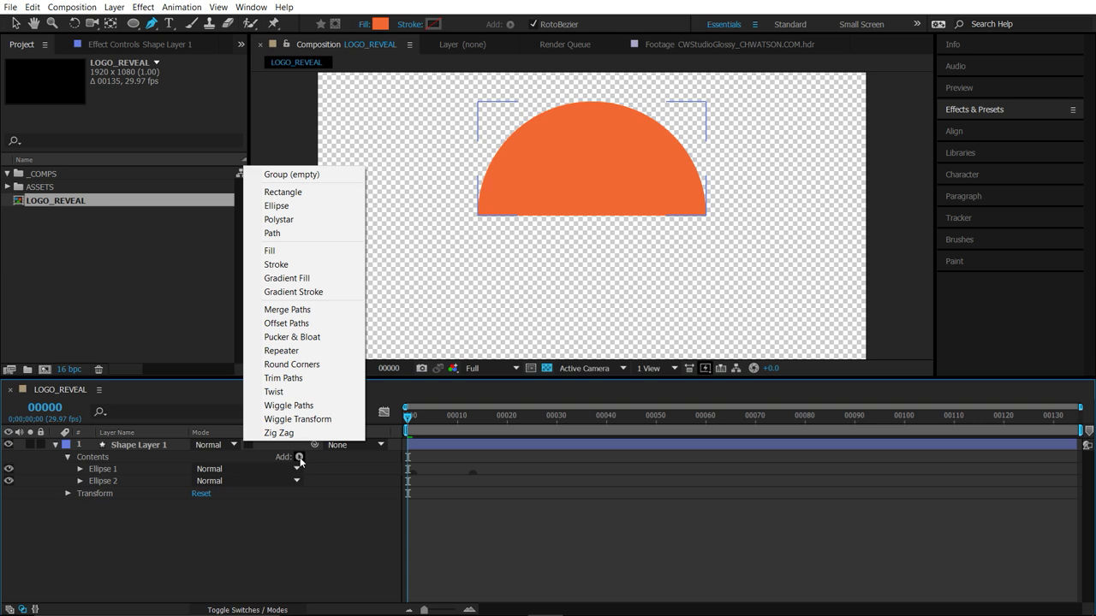
{"action": "left_click", "coordinate": [279, 311]}
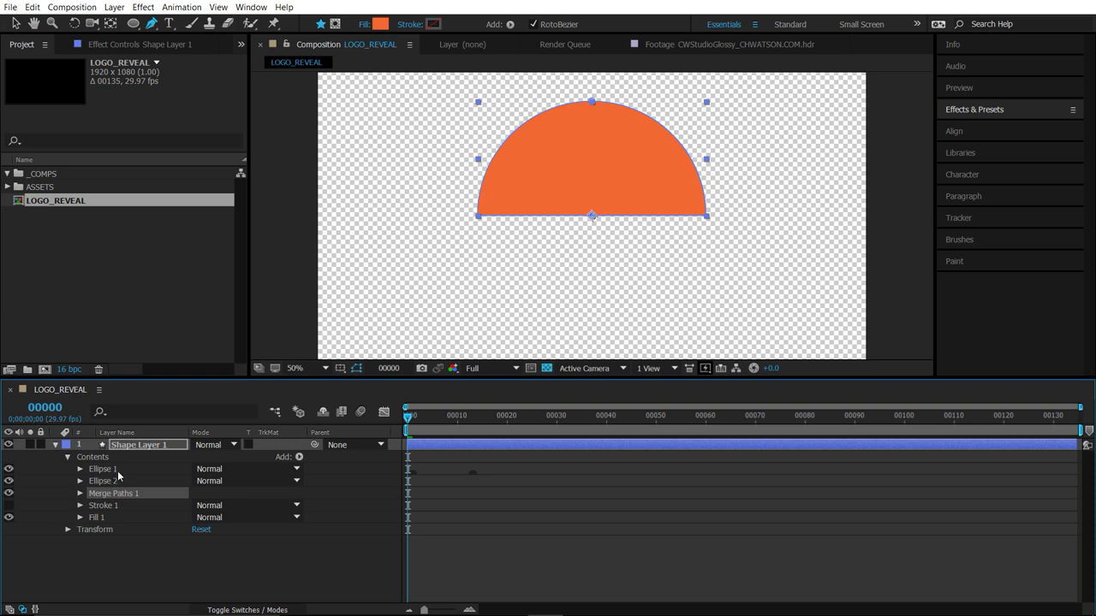
{"action": "left_click", "coordinate": [79, 493]}
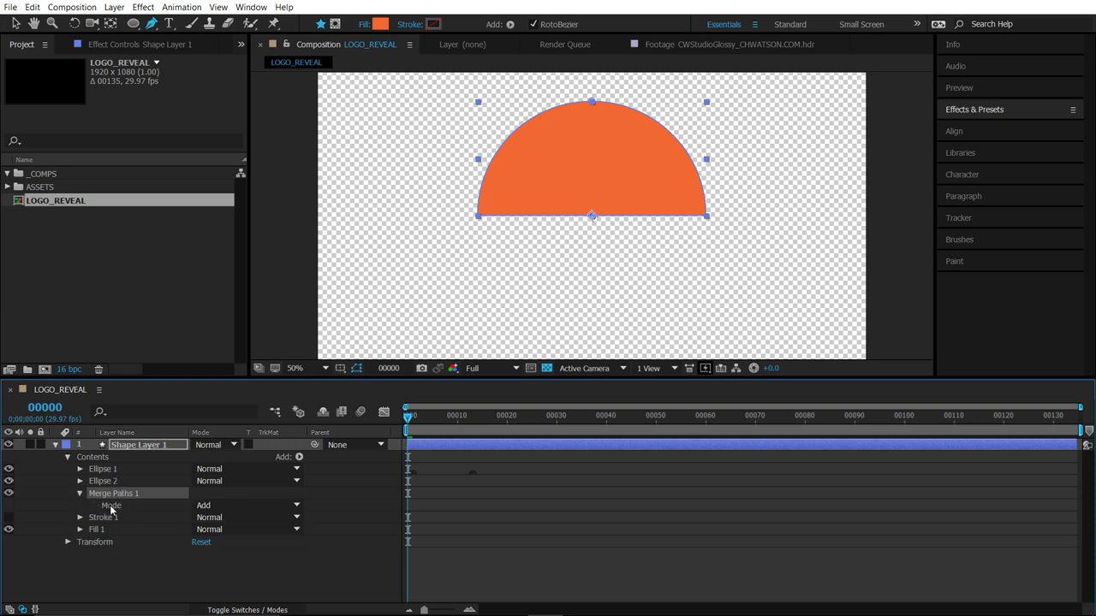
{"action": "left_click", "coordinate": [249, 506]}
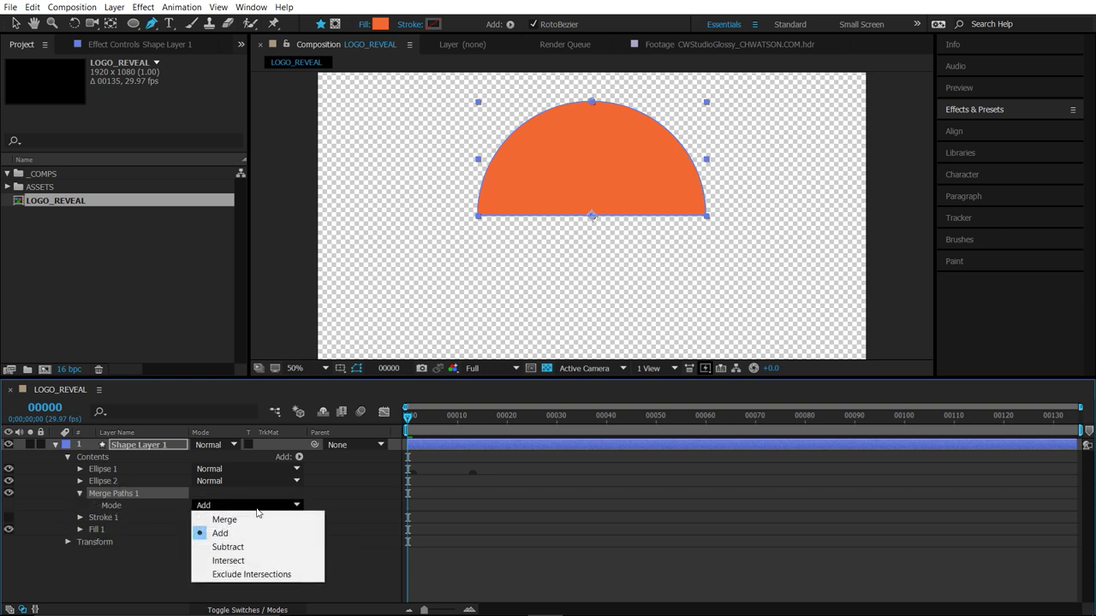
{"action": "left_click", "coordinate": [290, 574]}
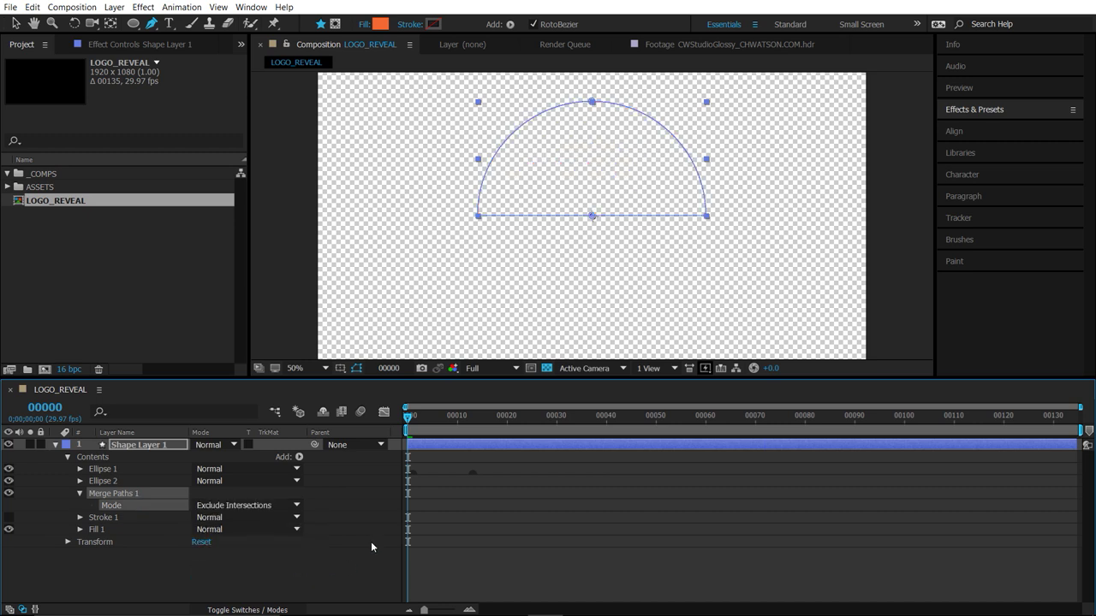
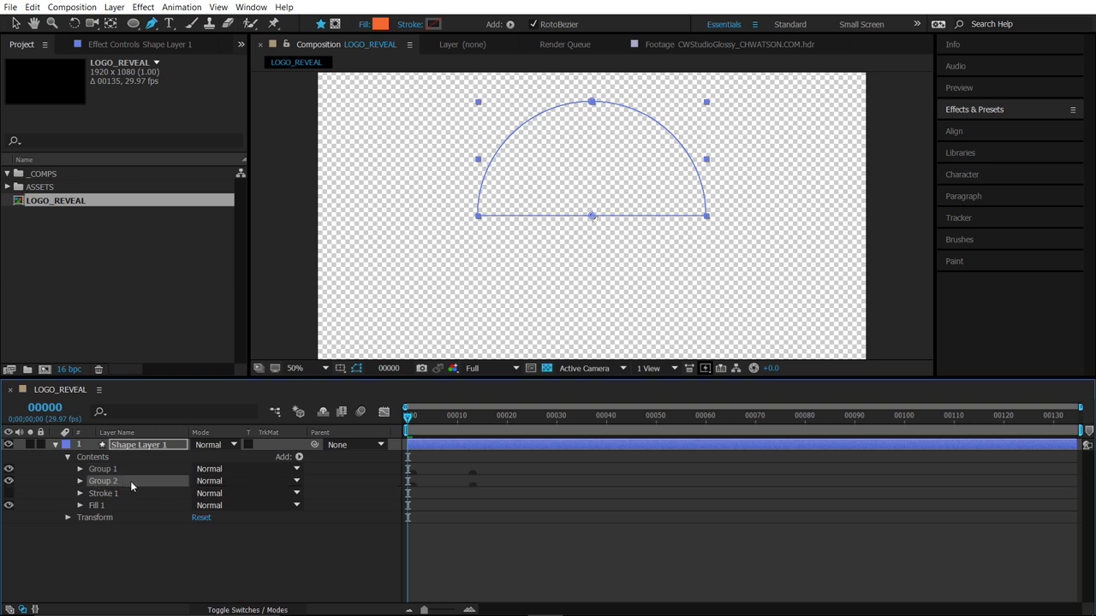
- Scrub to frame 7 and reveal the Scale keyframes of Group 1 and Group 2
{"action": "left_click", "coordinate": [162, 565]}
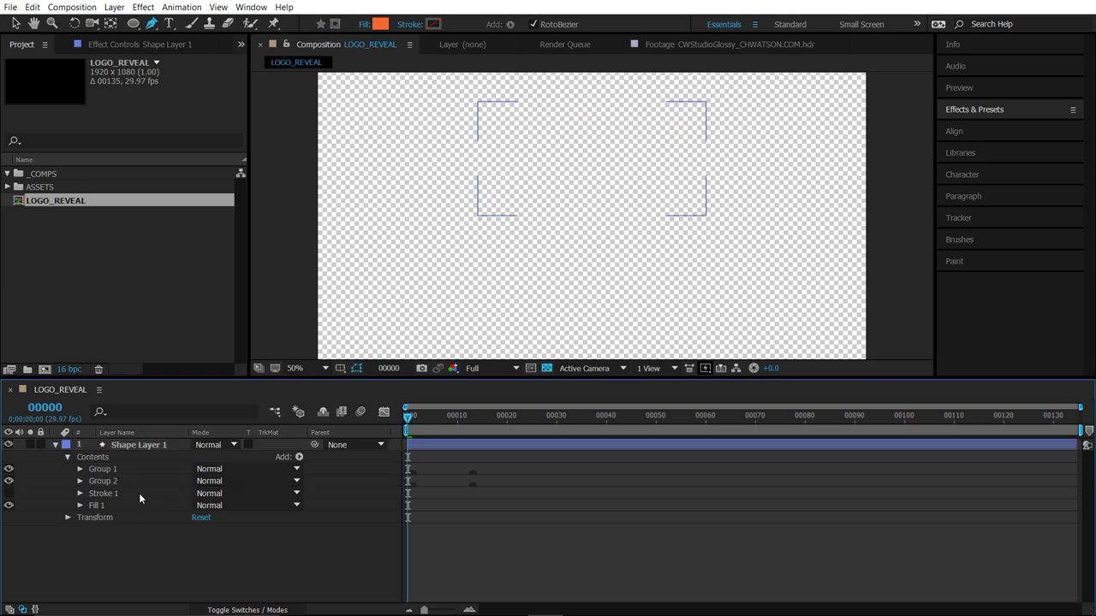
{"action": "mouse_move", "coordinate": [429, 422]}
{"action": "left_mouse_down"}
{"action": "mouse_move", "coordinate": [411, 421]}
{"action": "mouse_move", "coordinate": [442, 421]}
{"action": "left_mouse_up"}
{"action": "left_click", "coordinate": [120, 468]}
{"action": "left_click", "coordinate": [107, 481], "text": "shift"}
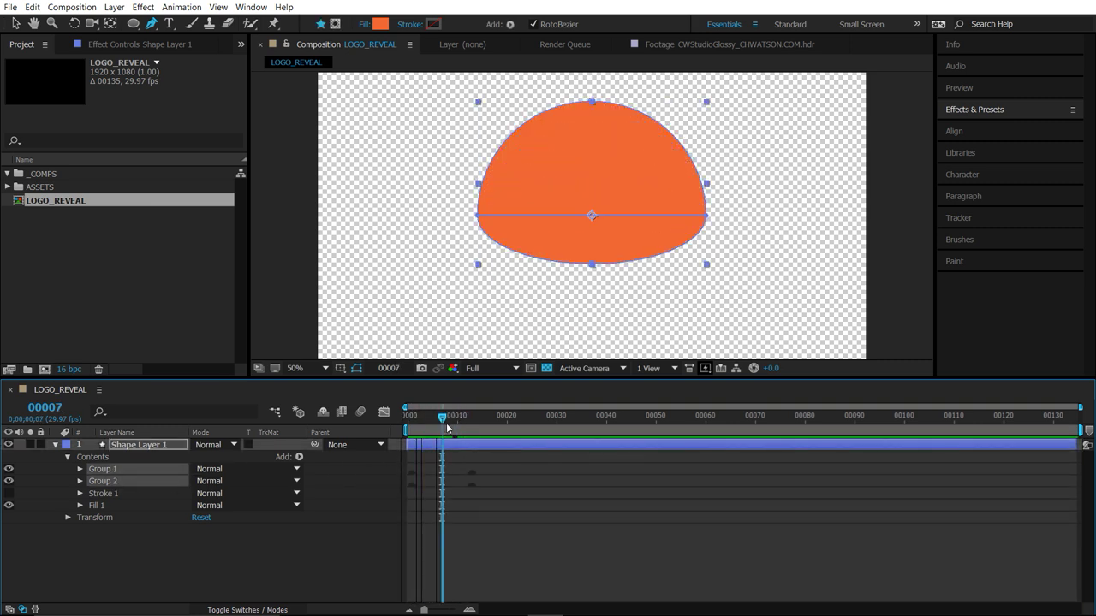
{"action": "key", "text": "u"}
{"action": "left_click", "coordinate": [401, 524]}
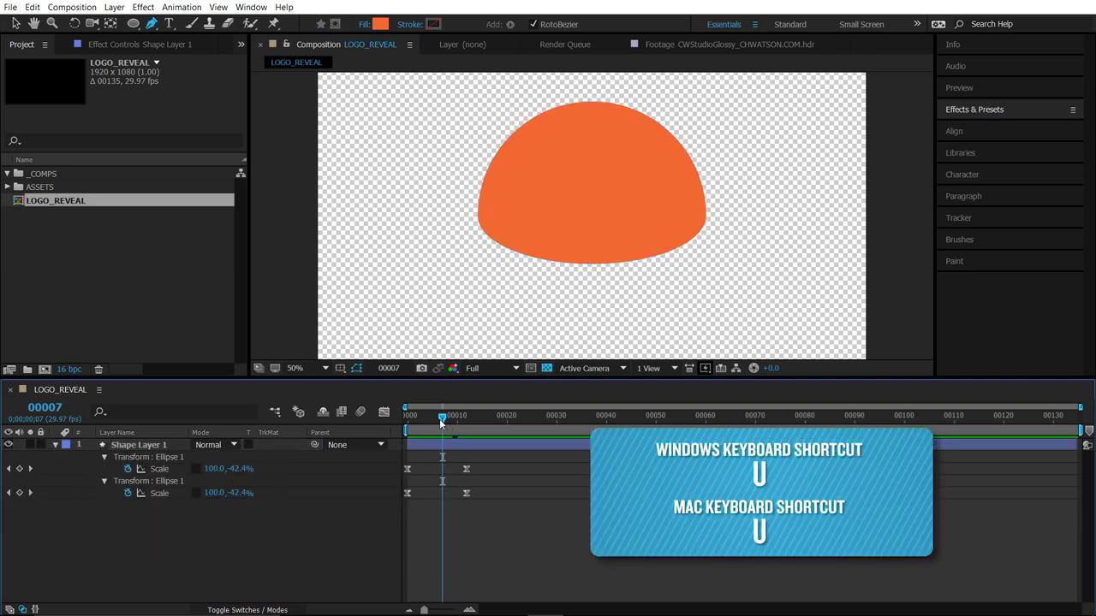
- Shift both of Group 2's Scale keyframes so the first one sits at frame 6
{"action": "mouse_move", "coordinate": [439, 419]}
{"action": "left_mouse_down"}
{"action": "mouse_move", "coordinate": [408, 418]}
{"action": "mouse_move", "coordinate": [437, 419]}
{"action": "left_mouse_up"}
{"action": "left_click", "coordinate": [468, 419]}
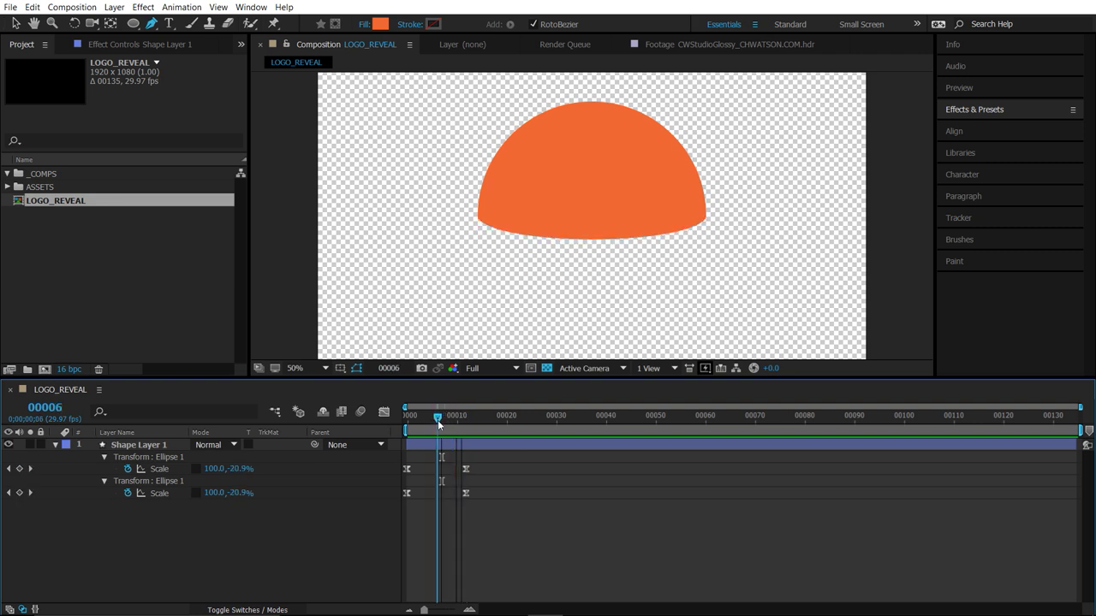
{"action": "left_click_drag", "start_coordinate": [473, 500], "coordinate": [437, 496]}
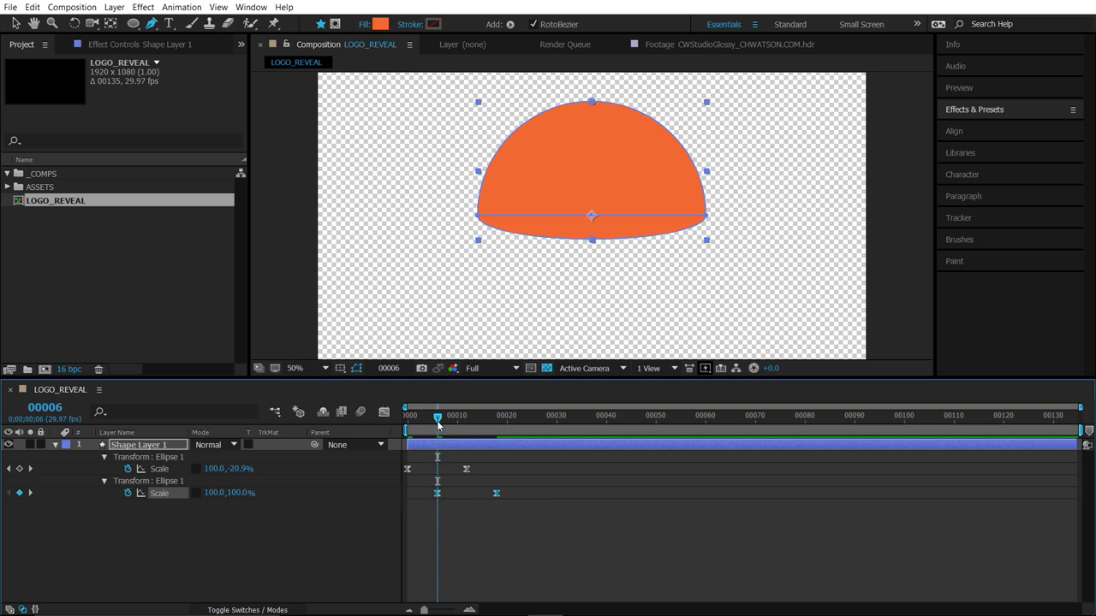
- Scrub and step back through the frames to examine how the two offset flips overlap
{"action": "left_click_drag", "start_coordinate": [422, 427], "coordinate": [452, 431]}
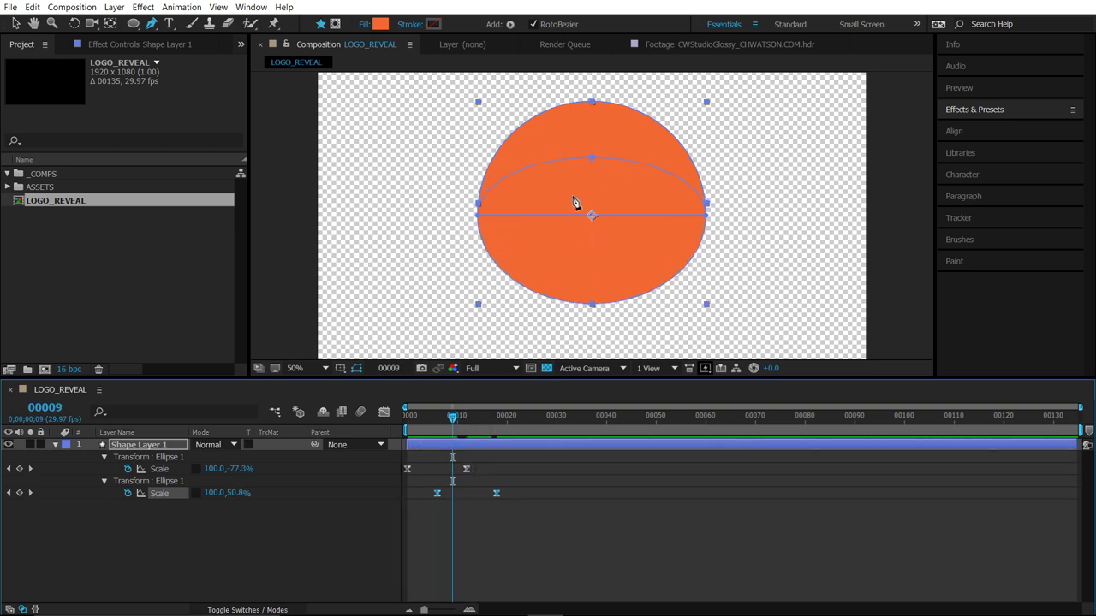
{"action": "key", "text": "F2"}
{"action": "key", "text": "Page_Up"}
{"action": "key", "text": "Page_Up"}
{"action": "key", "text": "Page_Up"}
{"action": "key", "text": "Page_Up"}
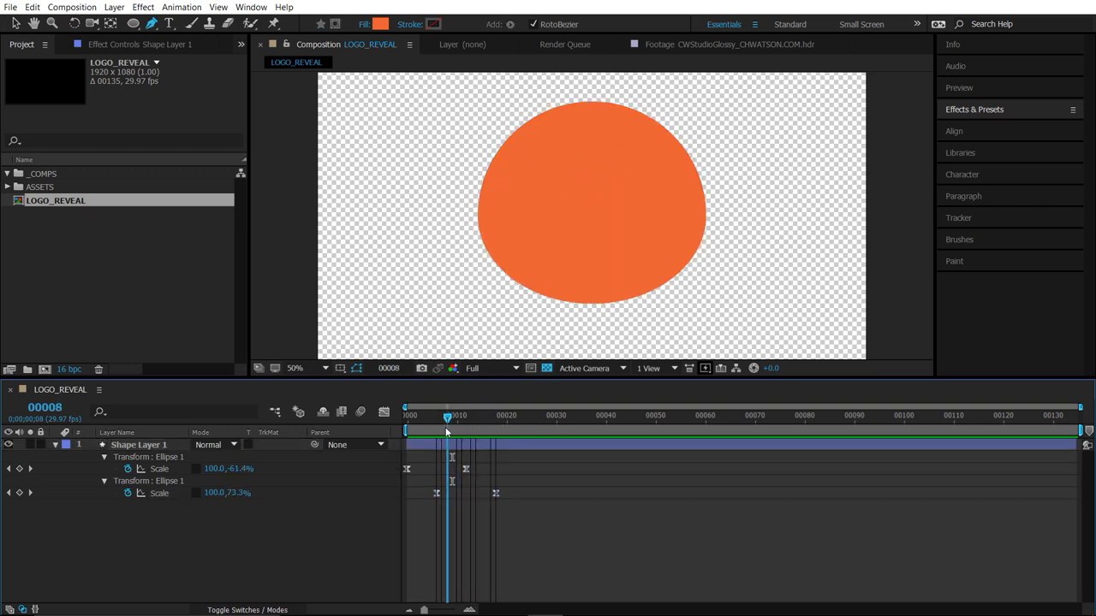
- Add Merge Paths below Group 1 and Group 2 in the layer's contents and set its mode to Exclude Intersections
{"action": "left_click", "coordinate": [305, 443]}
{"action": "left_click", "coordinate": [55, 444]}
{"action": "left_click", "coordinate": [54, 444]}
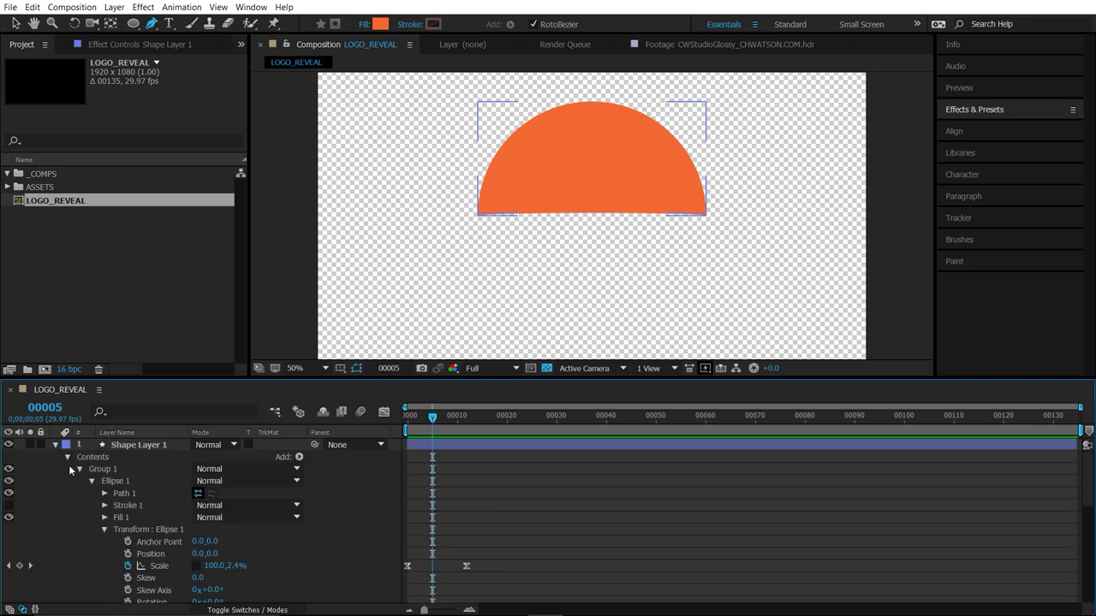
{"action": "left_click", "coordinate": [80, 480]}
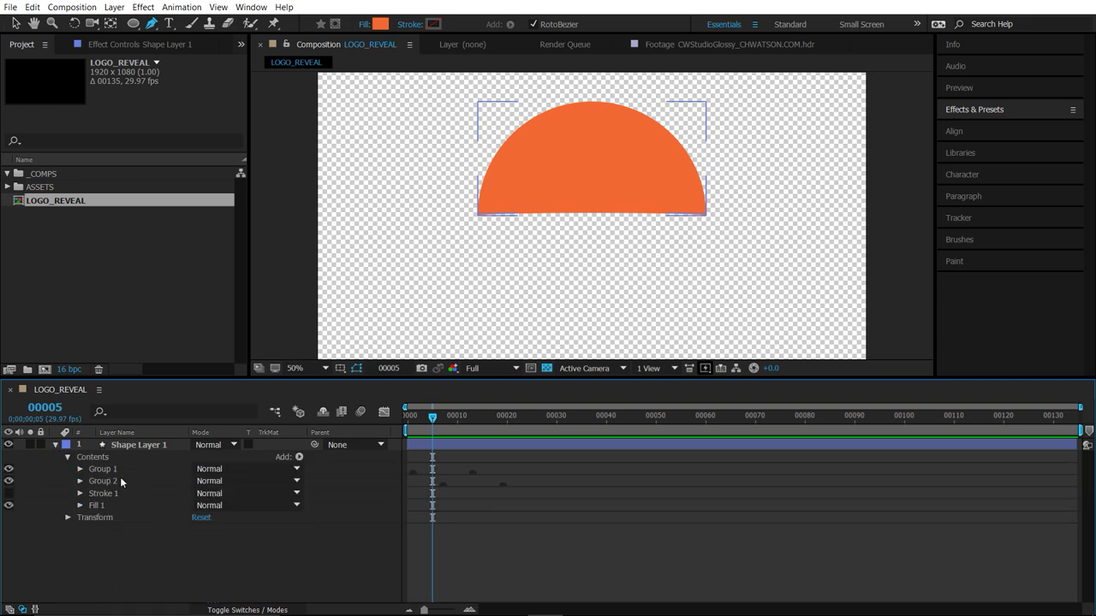
{"action": "left_click", "coordinate": [299, 457]}
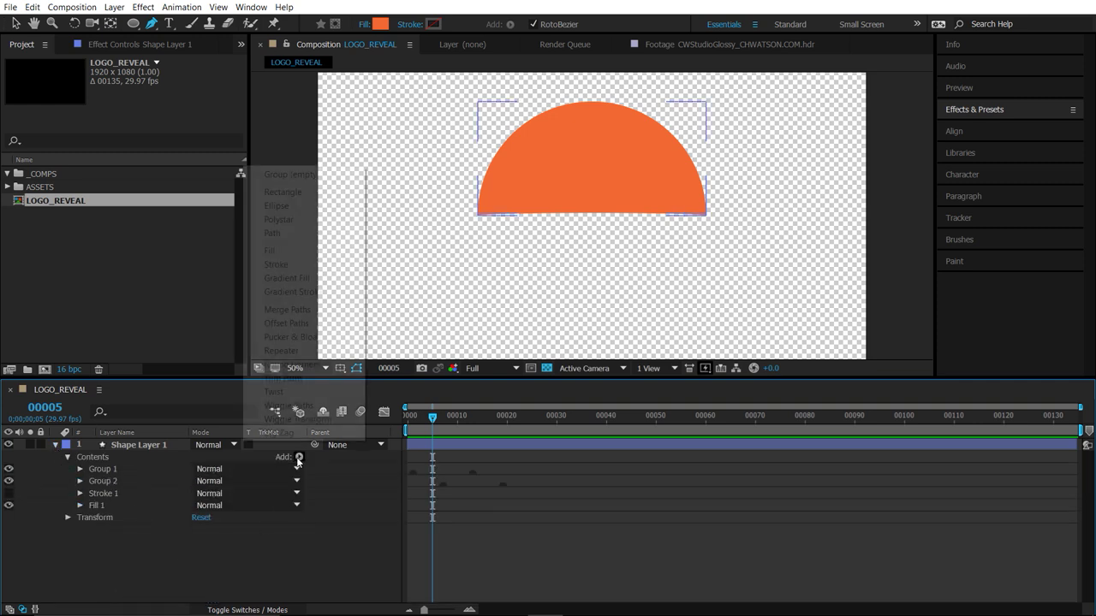
{"action": "left_click", "coordinate": [300, 312]}
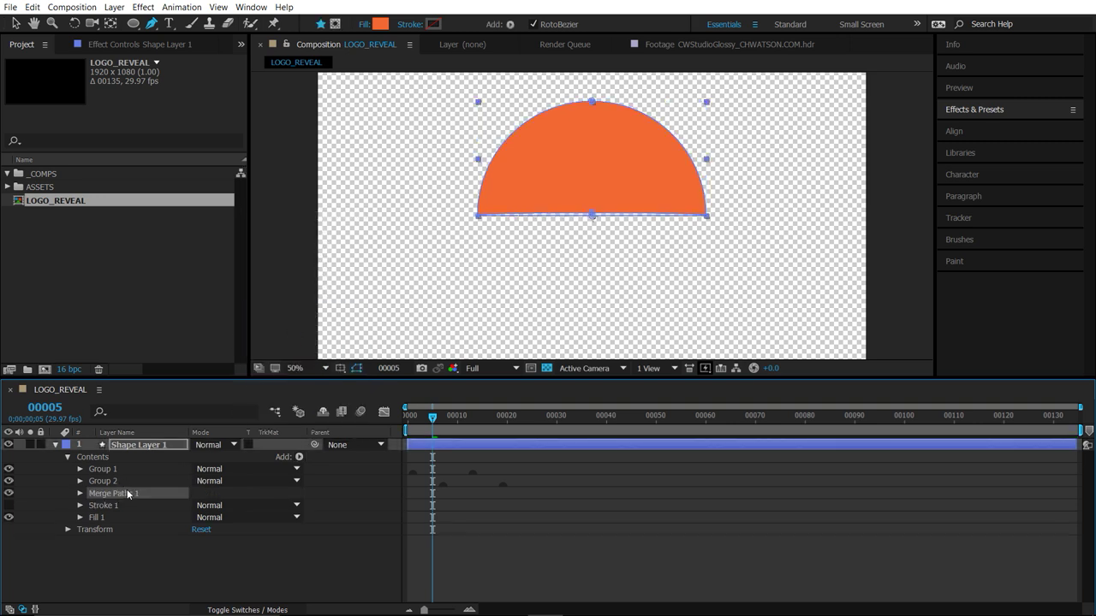
{"action": "left_click", "coordinate": [80, 494]}
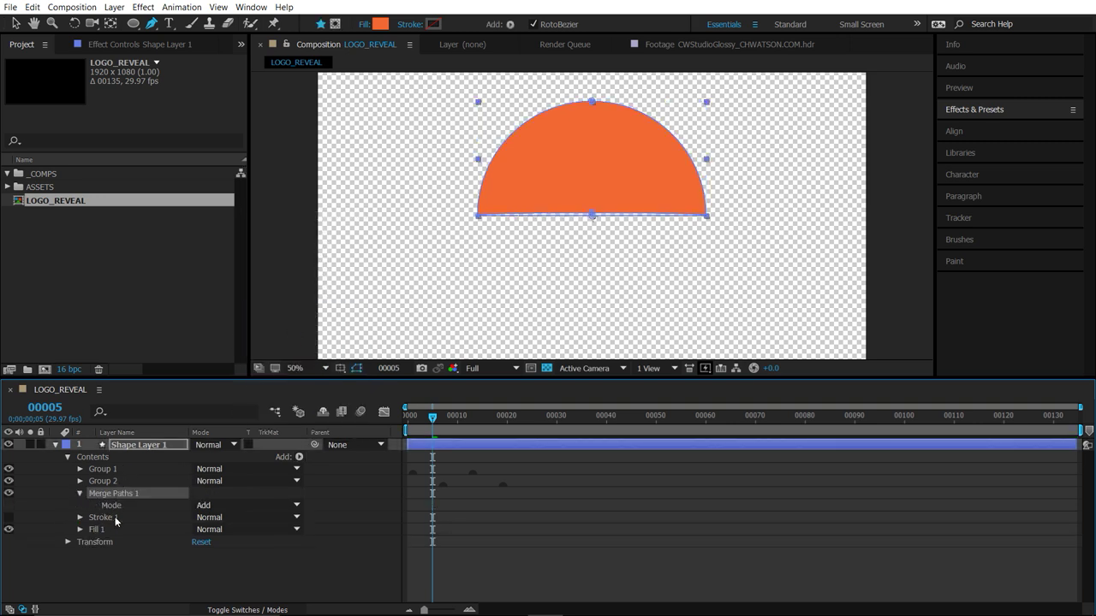
{"action": "left_click", "coordinate": [214, 507]}
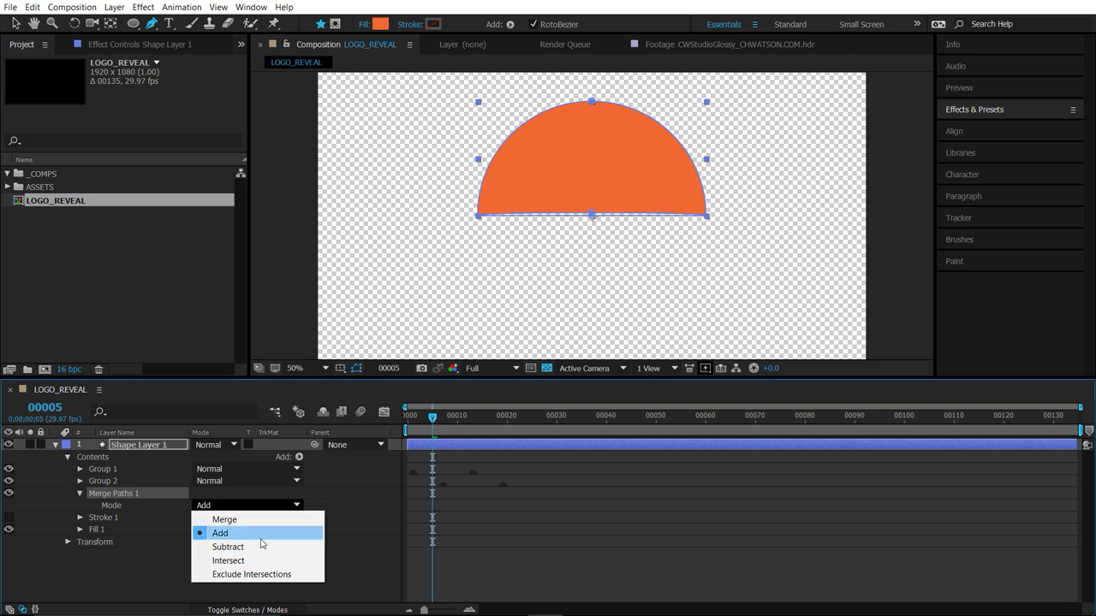
{"action": "left_click", "coordinate": [297, 580]}
- Scrub through and preview the combined half-circle reveal from frame 0
{"action": "left_click_drag", "start_coordinate": [430, 426], "coordinate": [457, 417]}
{"action": "key", "text": "space"}
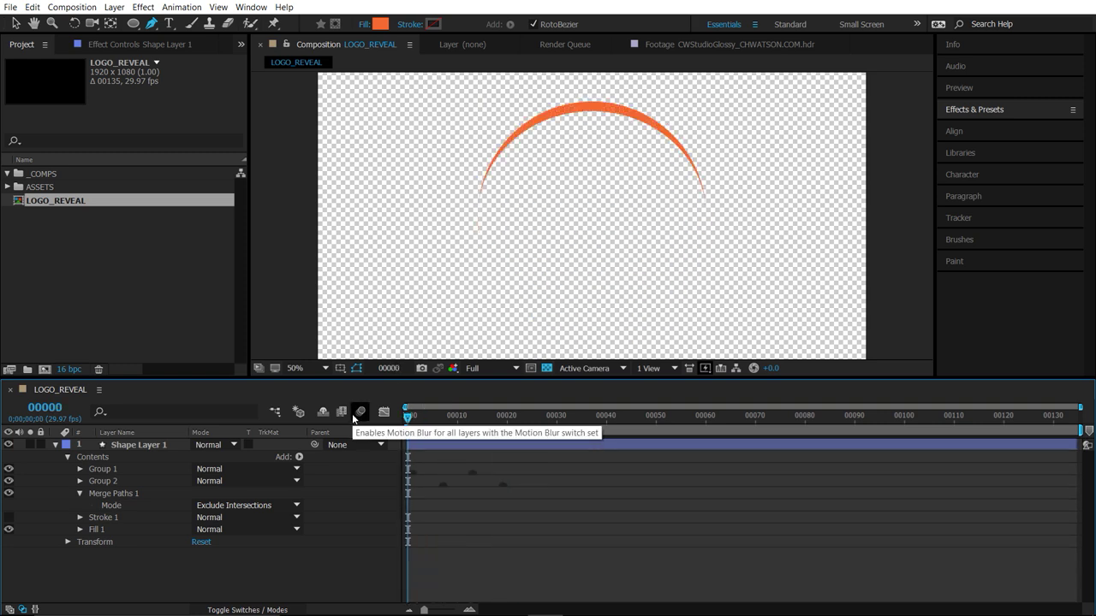
{"action": "key", "text": "space"}
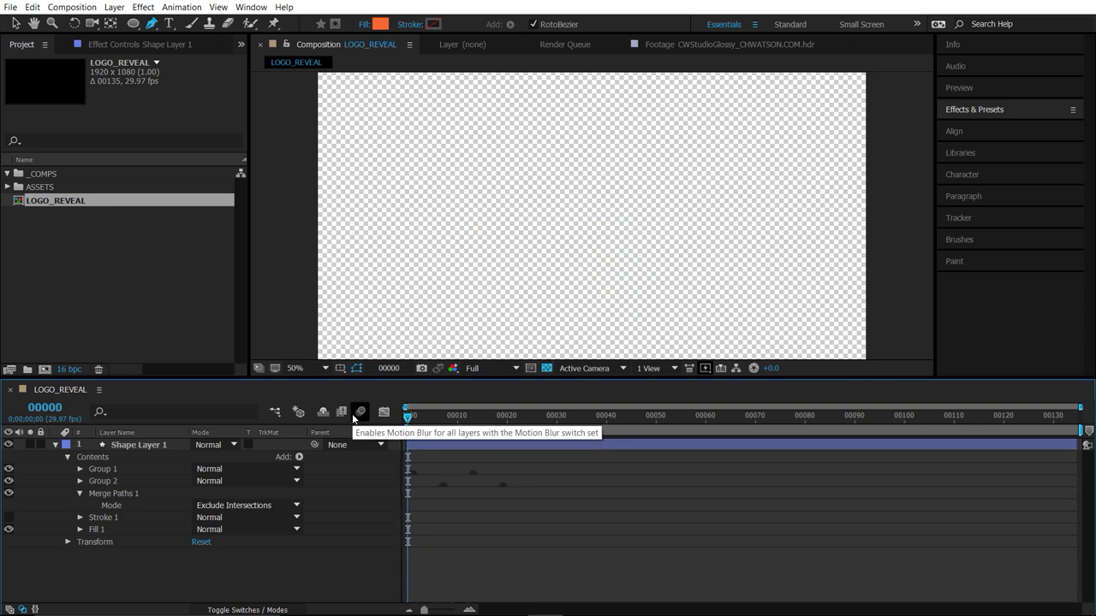
- Collapse Shape Layer 1, rename it REVEAL ELEMENT and deselect it
{"action": "left_click", "coordinate": [55, 444]}
{"action": "left_click", "coordinate": [122, 445]}
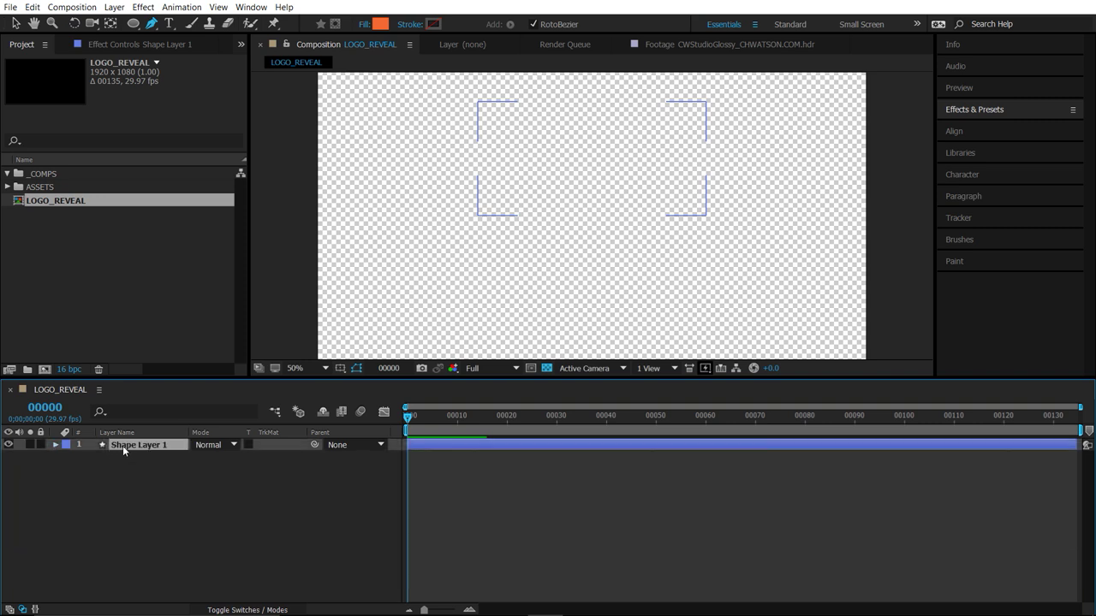
{"action": "key", "text": "Return"}
{"action": "type", "text": "RE"}
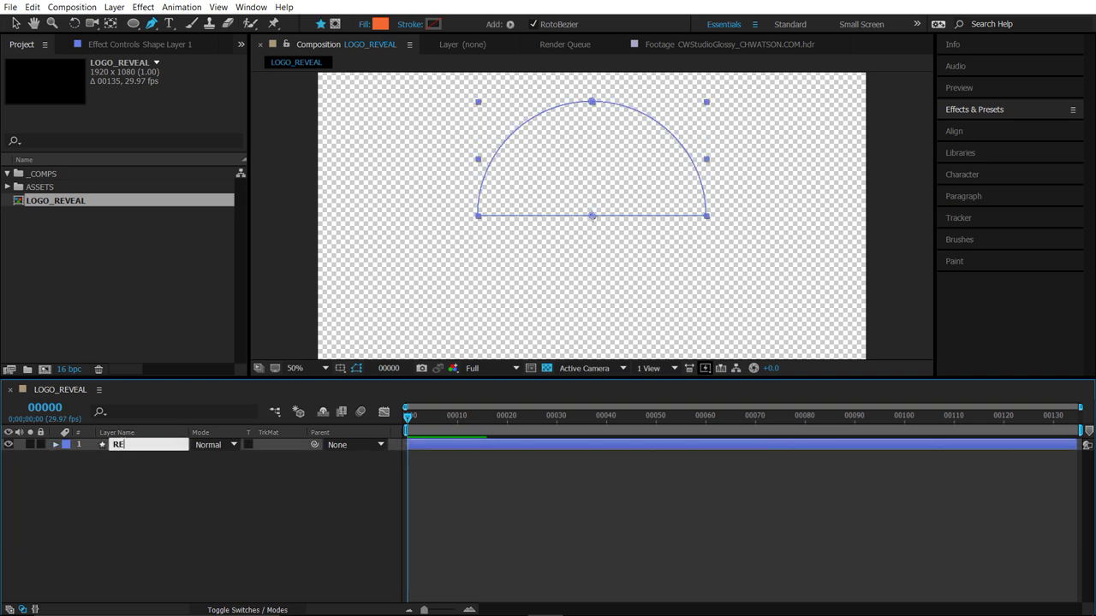
{"action": "type", "text": "VEAL ELEMENT"}
{"action": "key", "text": "Return"}
{"action": "left_click", "coordinate": [225, 496]}
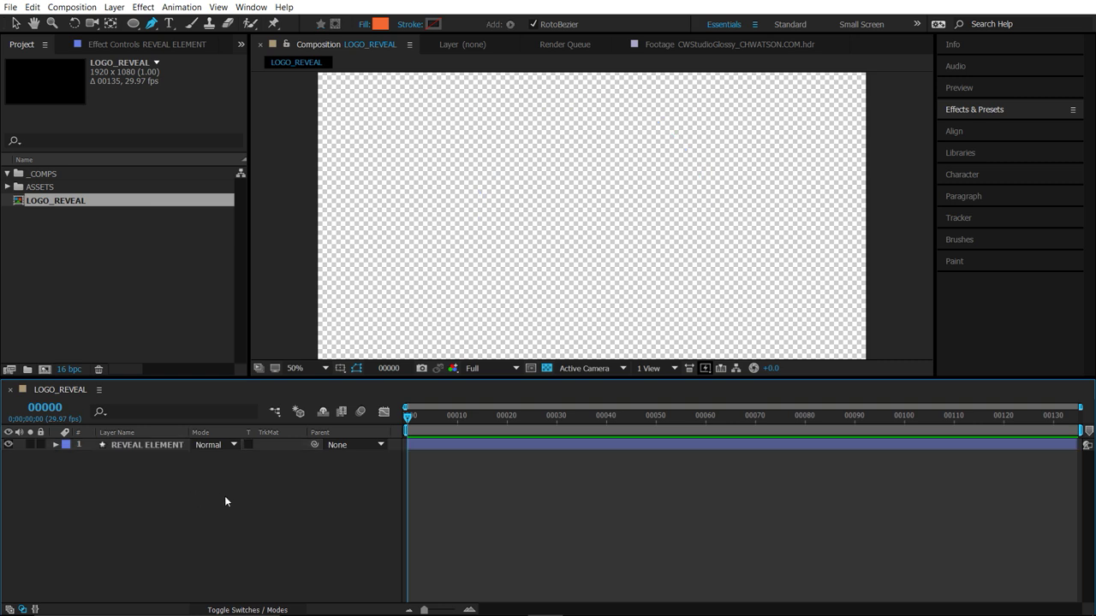
- Go to frame 11 and switch to the Selection tool
{"action": "left_click", "coordinate": [462, 419]}
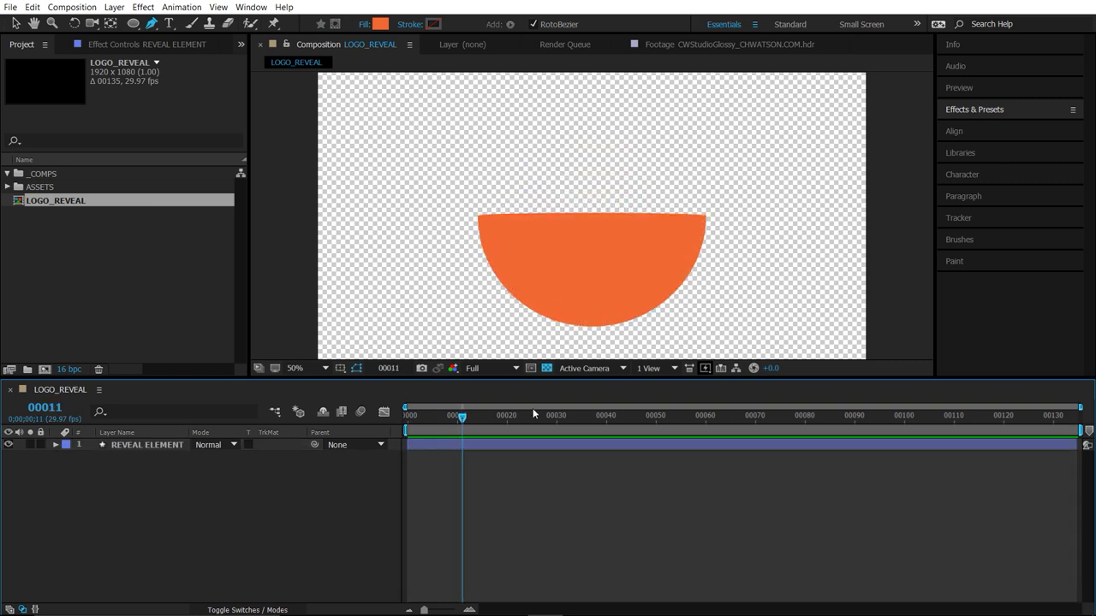
{"action": "key", "text": "v"}
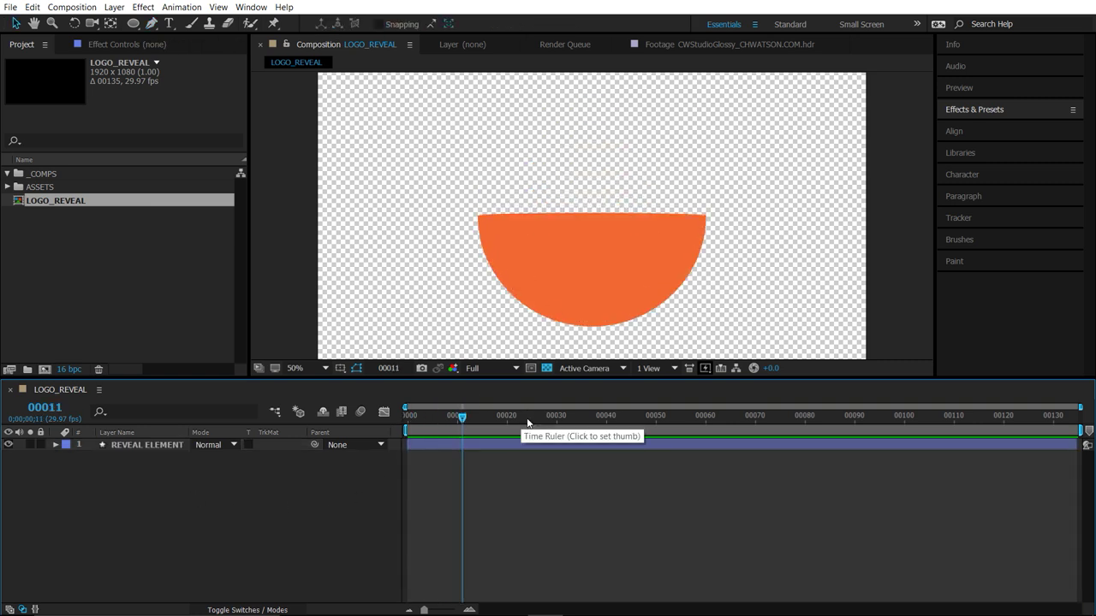
- Create a new ellipse shape layer filling the composition and set its Ellipse Path size to 800 by 800
{"action": "double_click", "coordinate": [134, 24]}
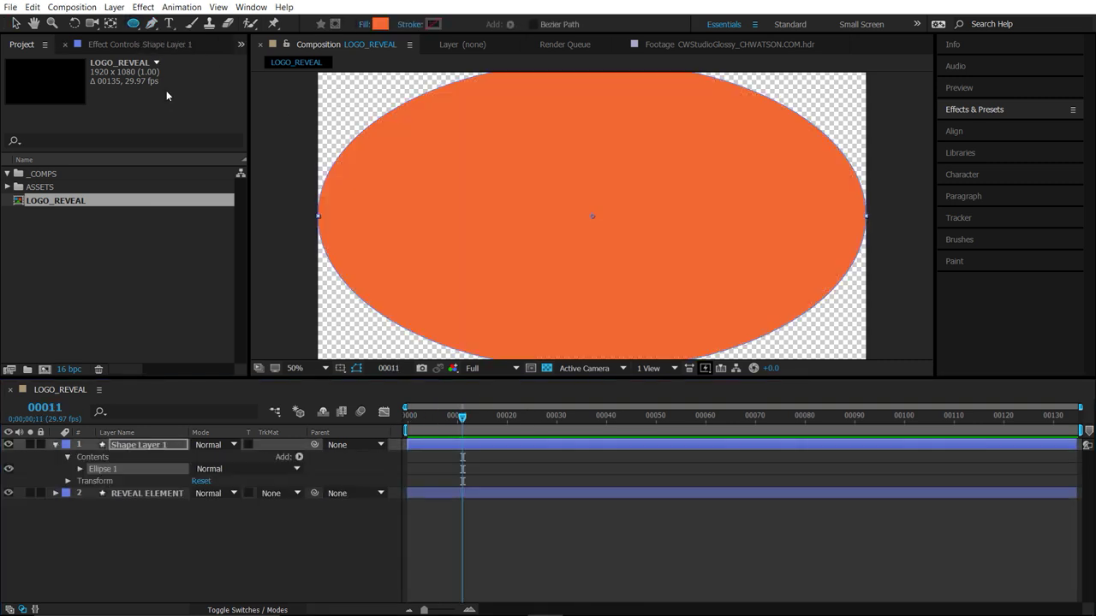
{"action": "left_click", "coordinate": [80, 469]}
{"action": "left_click", "coordinate": [92, 485]}
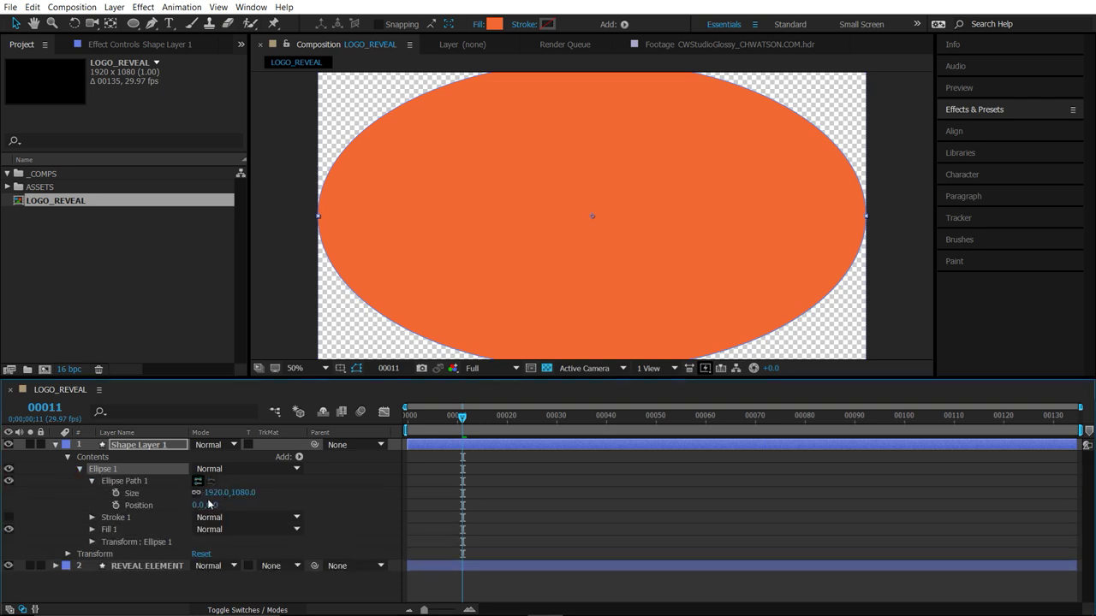
{"action": "left_click", "coordinate": [216, 493]}
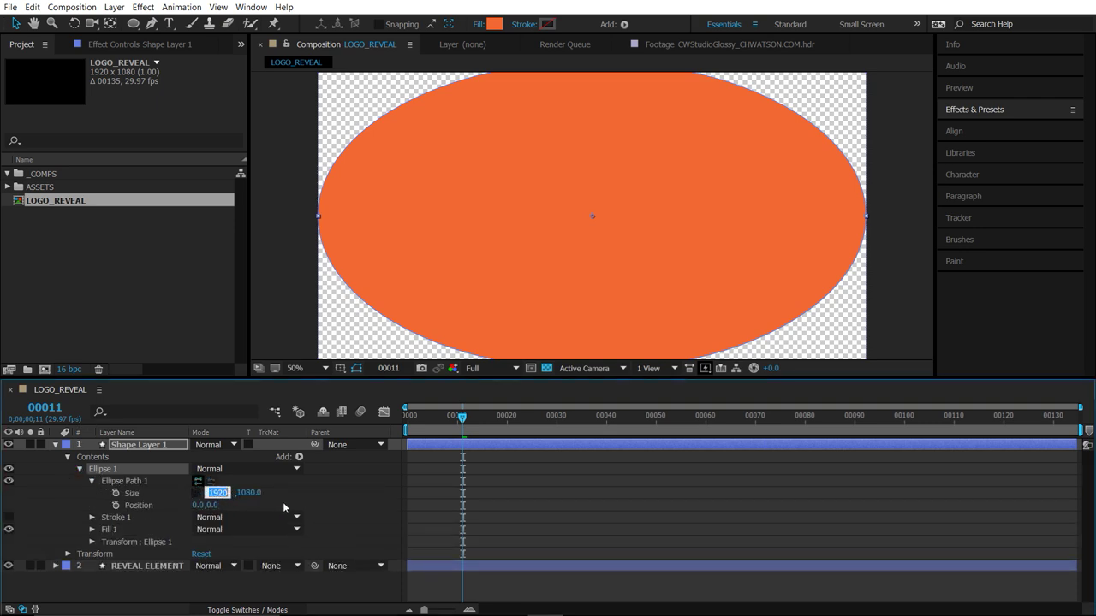
{"action": "type", "text": "800"}
{"action": "key", "text": "Tab"}
{"action": "type", "text": "800"}
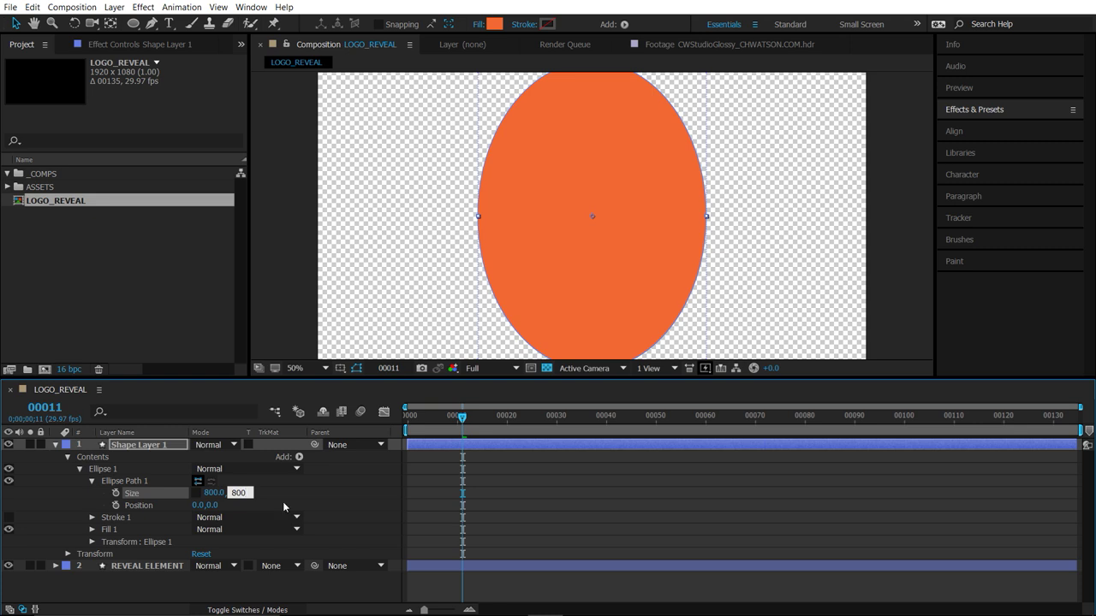
{"action": "left_click", "coordinate": [180, 487]}
- Collapse the new circle's shape layer, rename it COLOR and deselect it
{"action": "left_click", "coordinate": [55, 444]}
{"action": "left_click", "coordinate": [133, 445]}
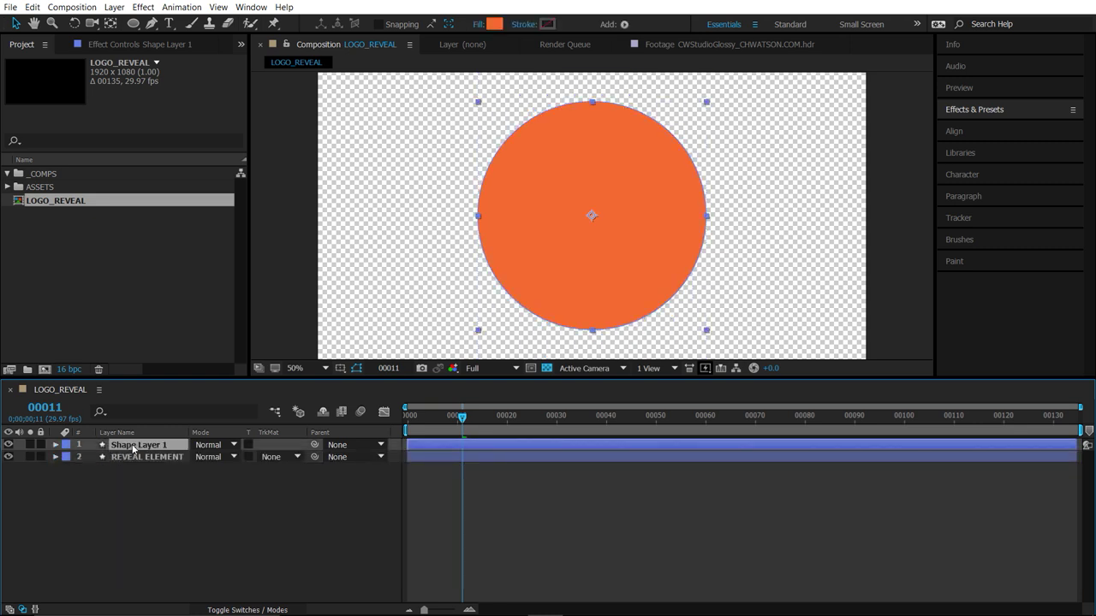
{"action": "key", "text": "Return"}
{"action": "type", "text": "S"}
{"action": "key", "text": "BackSpace"}
{"action": "type", "text": "C"}
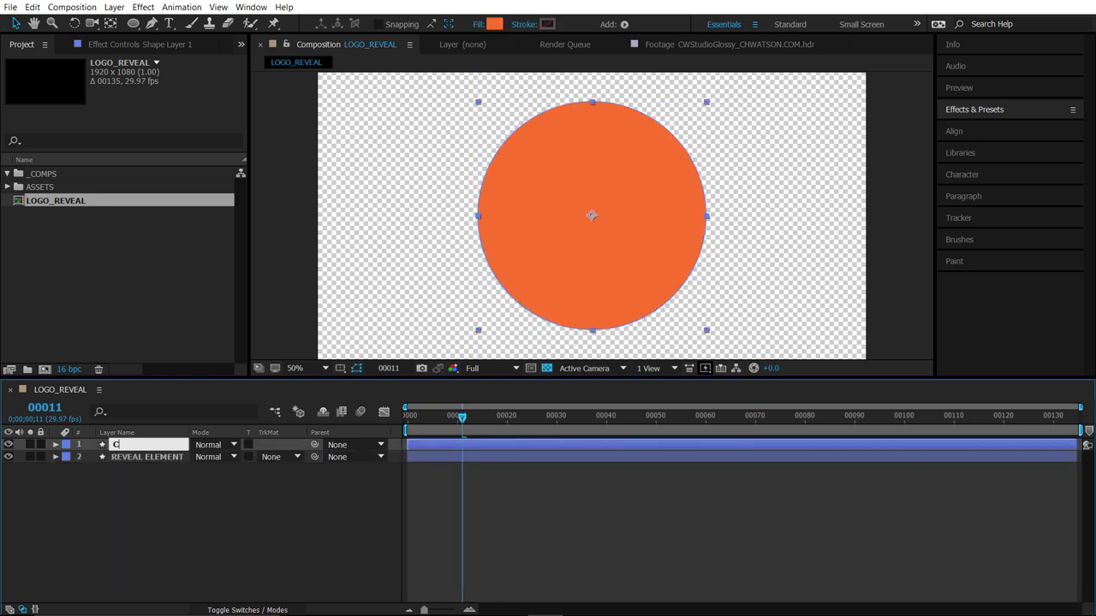
{"action": "type", "text": "OLOR"}
{"action": "left_click", "coordinate": [107, 454]}
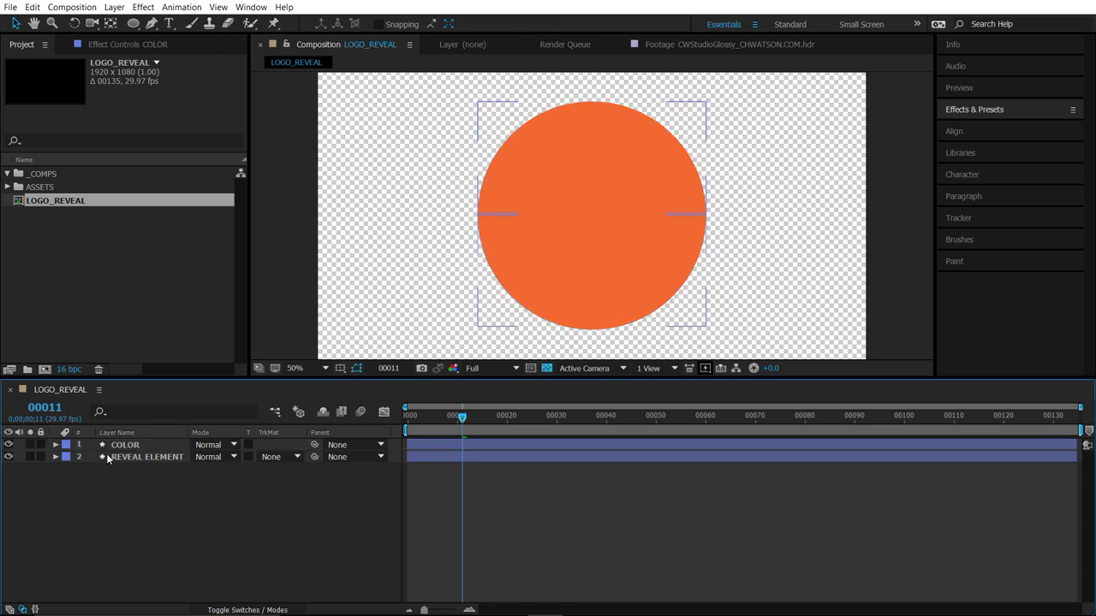
- Move COLOR below REVEAL ELEMENT in the layer stack and hide REVEAL ELEMENT
{"action": "left_click", "coordinate": [128, 445]}
{"action": "left_click", "coordinate": [113, 458], "text": "ctrl"}
{"action": "left_click", "coordinate": [141, 447]}
{"action": "mouse_move", "coordinate": [141, 447]}
{"action": "left_mouse_down"}
{"action": "mouse_move", "coordinate": [145, 482]}
{"action": "mouse_move", "coordinate": [129, 462]}
{"action": "left_mouse_up"}
{"action": "left_click", "coordinate": [136, 446]}
{"action": "left_click", "coordinate": [9, 444]}
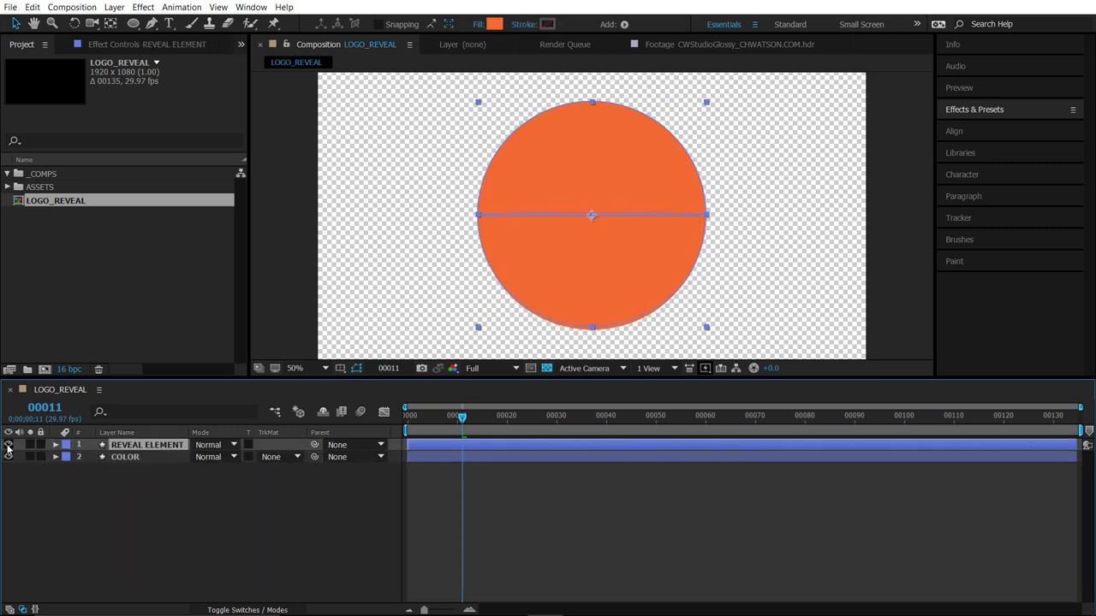
- Duplicate the COLOR layer and rename the copy SPHERE
{"action": "left_click", "coordinate": [126, 456]}
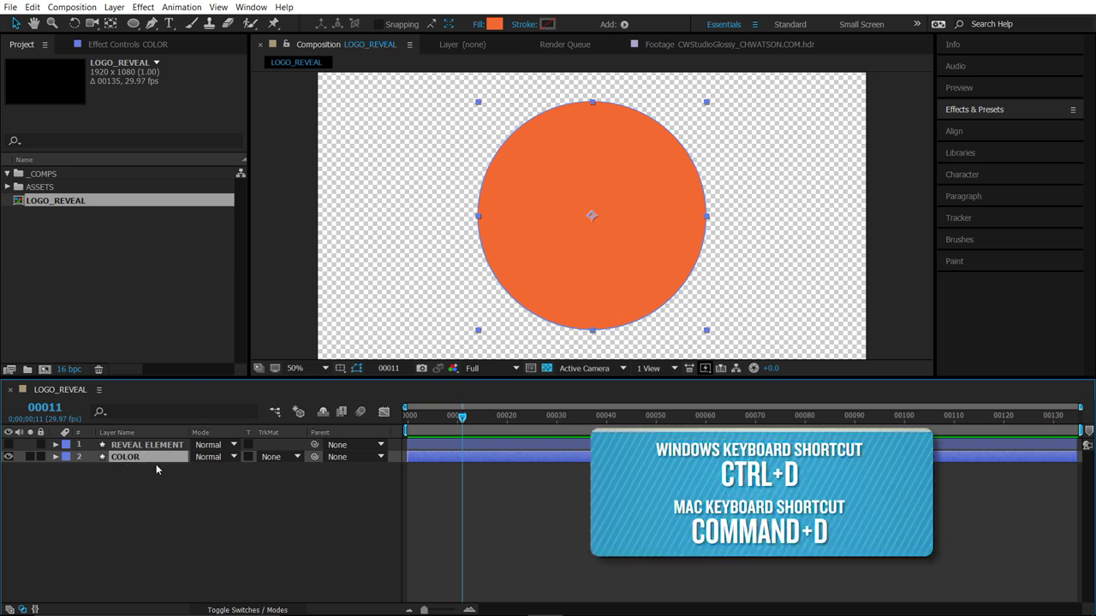
{"action": "key", "text": "ctrl+d"}
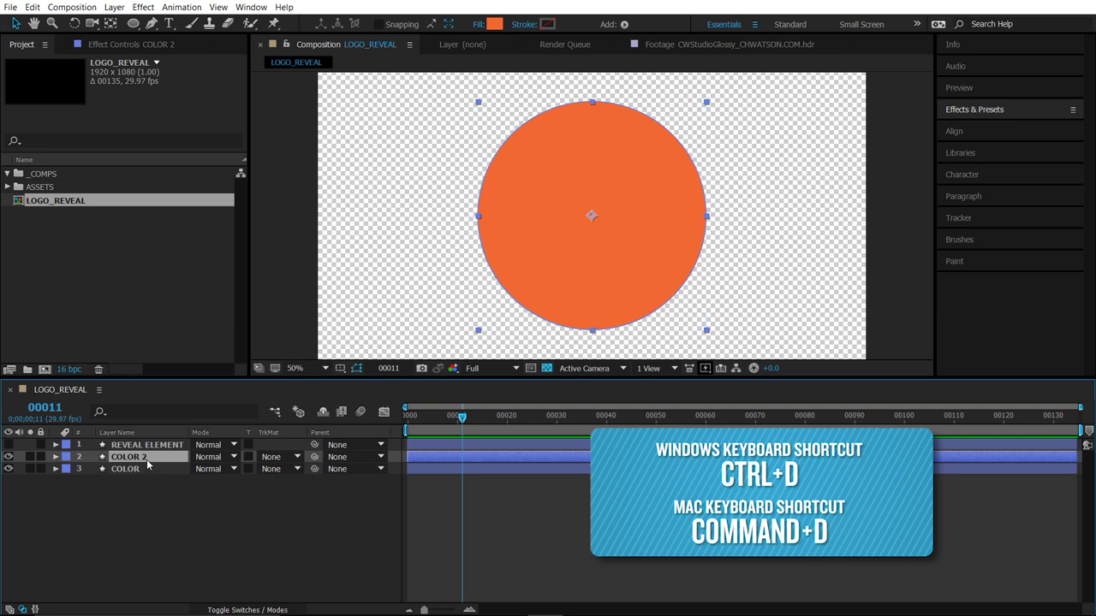
{"action": "key", "text": "Return"}
{"action": "type", "text": "SPHERE"}
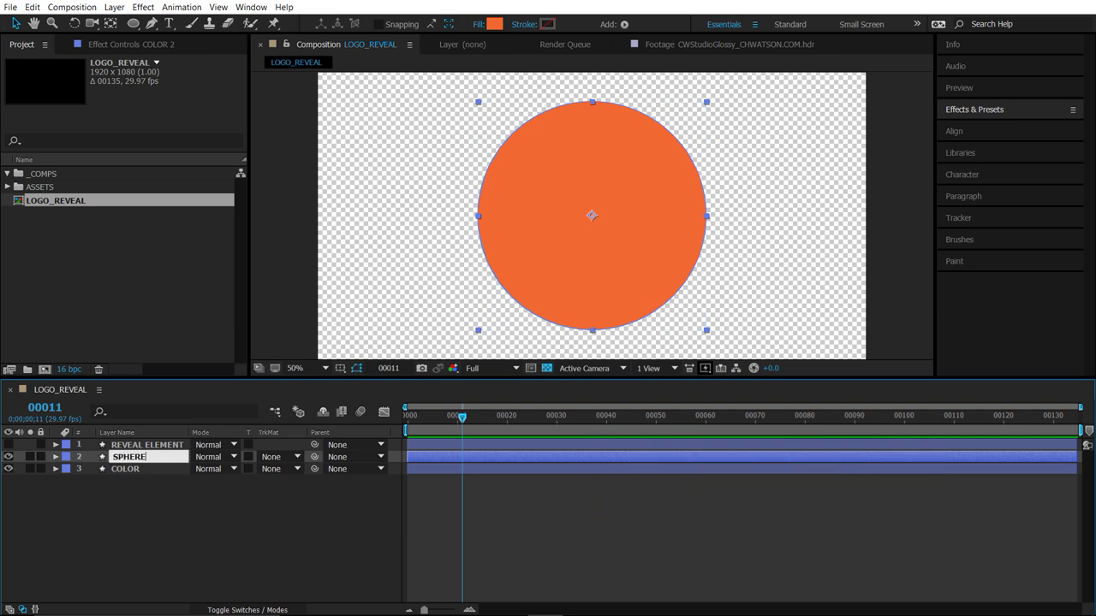
{"action": "key", "text": "Return"}
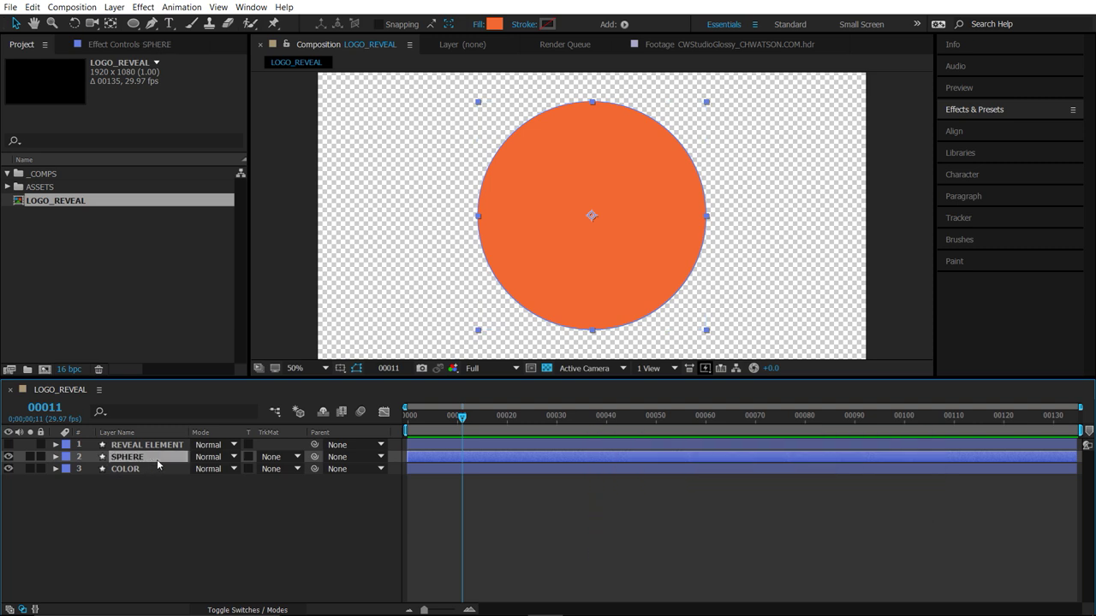
- Find the CC Sphere effect and apply it to the SPHERE layer
{"action": "left_click", "coordinate": [956, 109]}
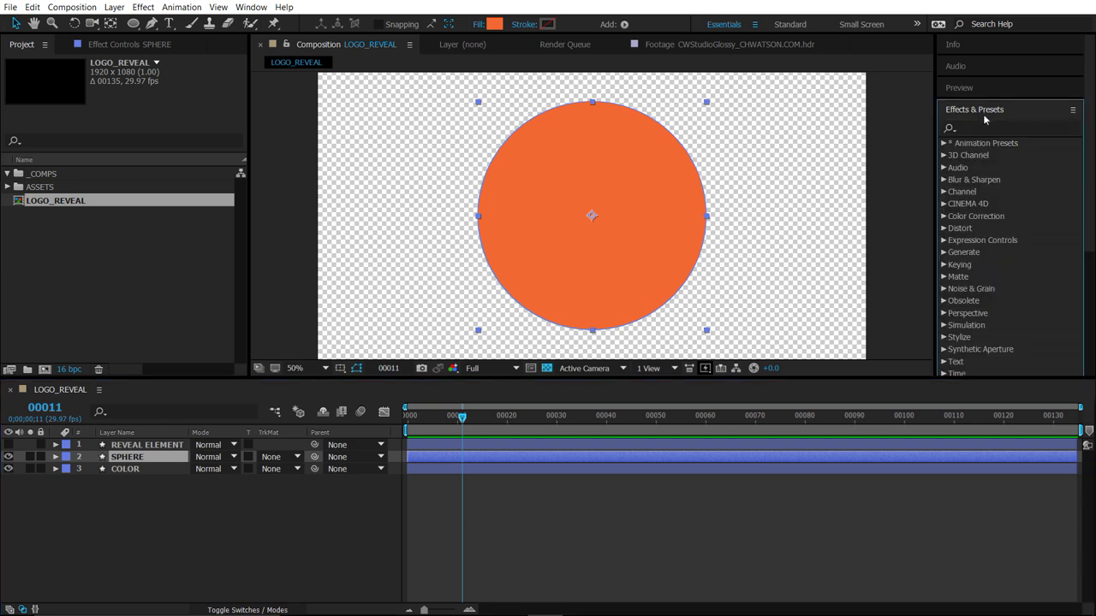
{"action": "left_click", "coordinate": [991, 127]}
{"action": "type", "text": "cc sphere"}
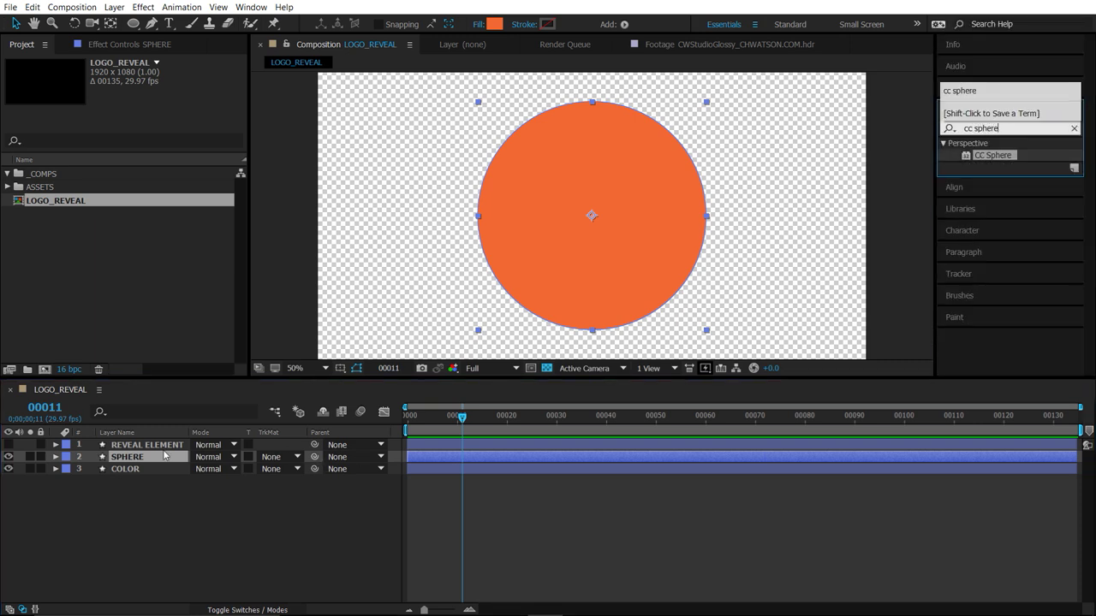
{"action": "left_click", "coordinate": [993, 156]}
{"action": "double_click", "coordinate": [993, 156]}
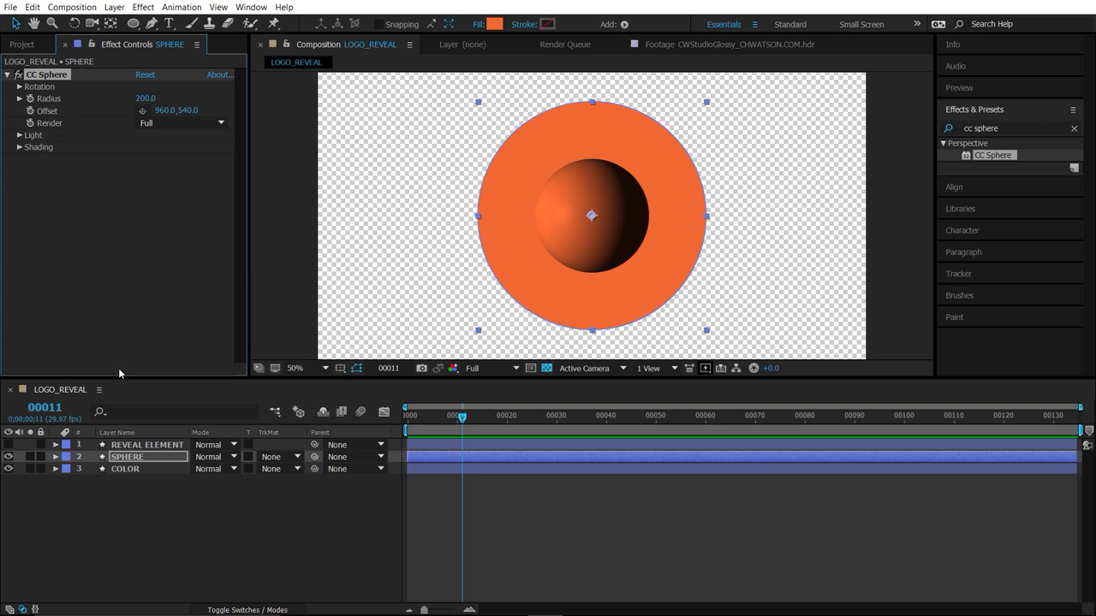
- Solo the SPHERE layer and set its CC Sphere Radius to 400
{"action": "left_click", "coordinate": [144, 462]}
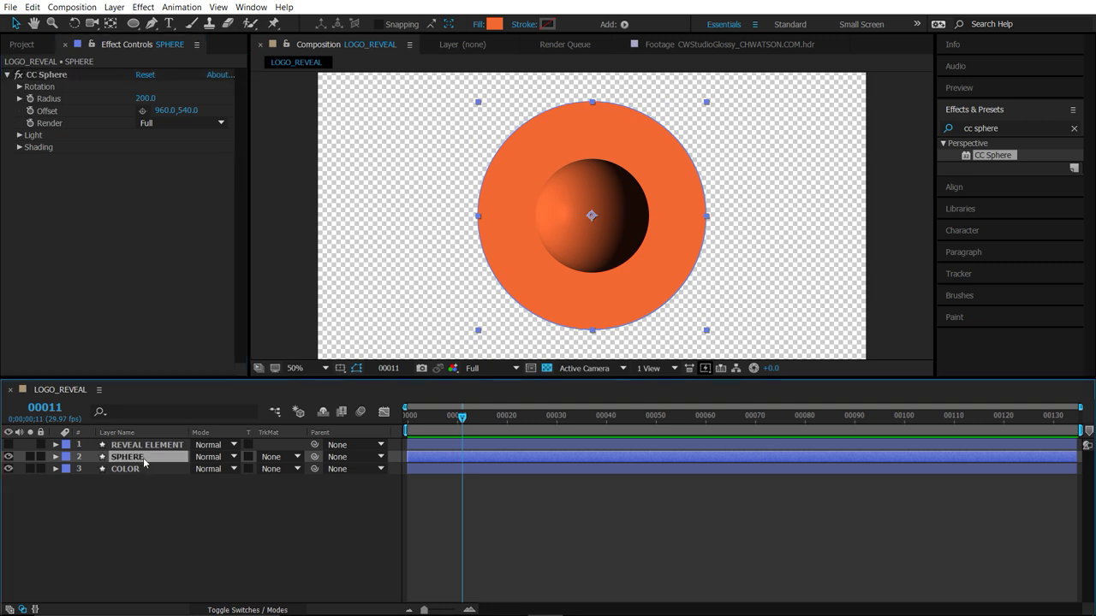
{"action": "left_click", "coordinate": [30, 456]}
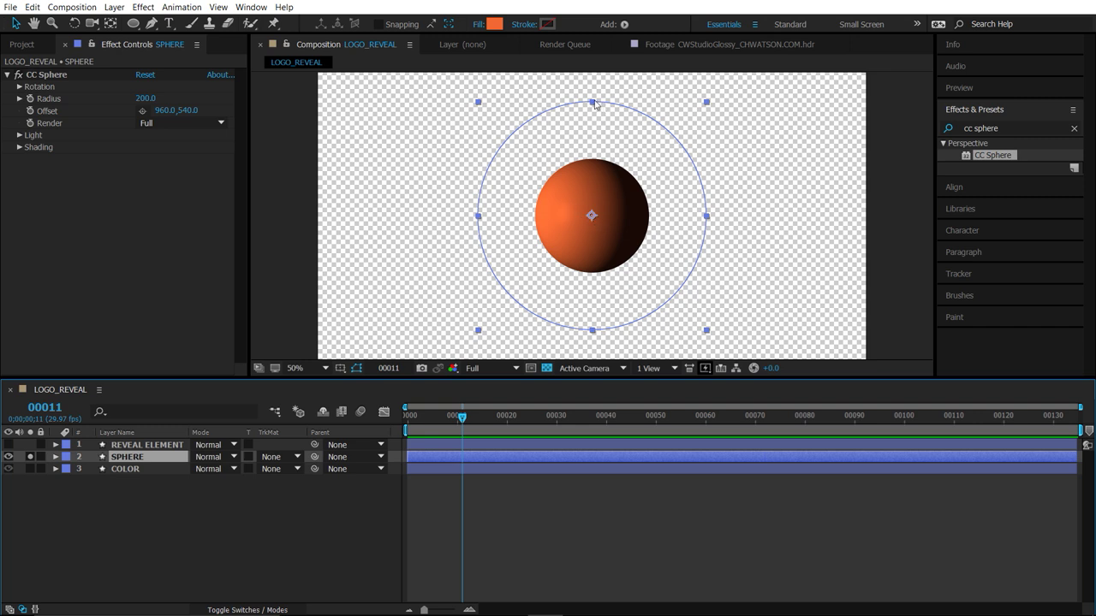
{"action": "left_click", "coordinate": [145, 98]}
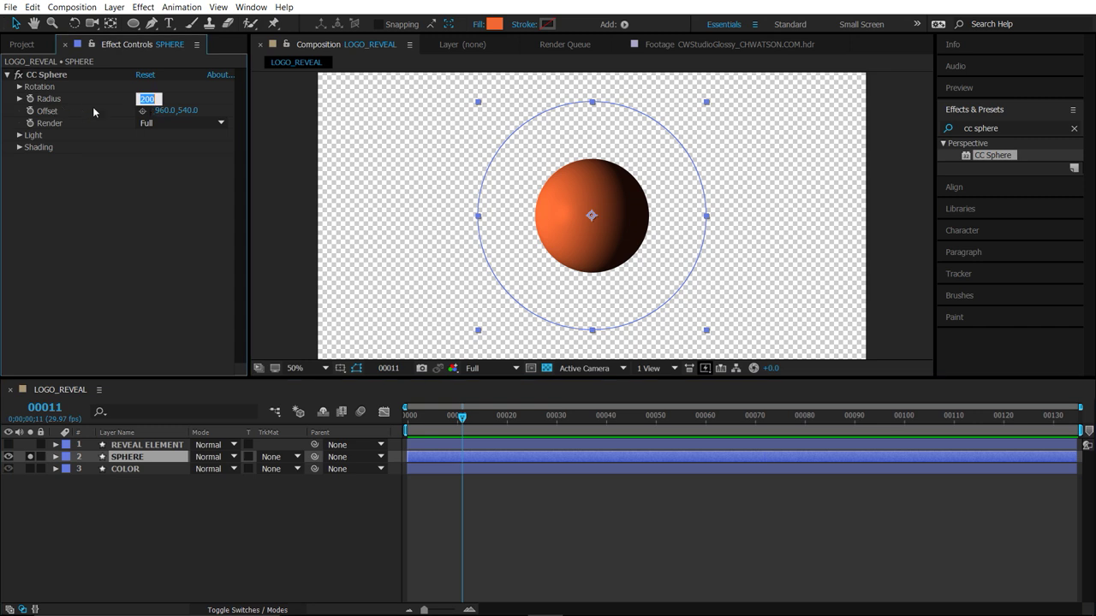
{"action": "type", "text": "400"}
{"action": "key", "text": "Return"}
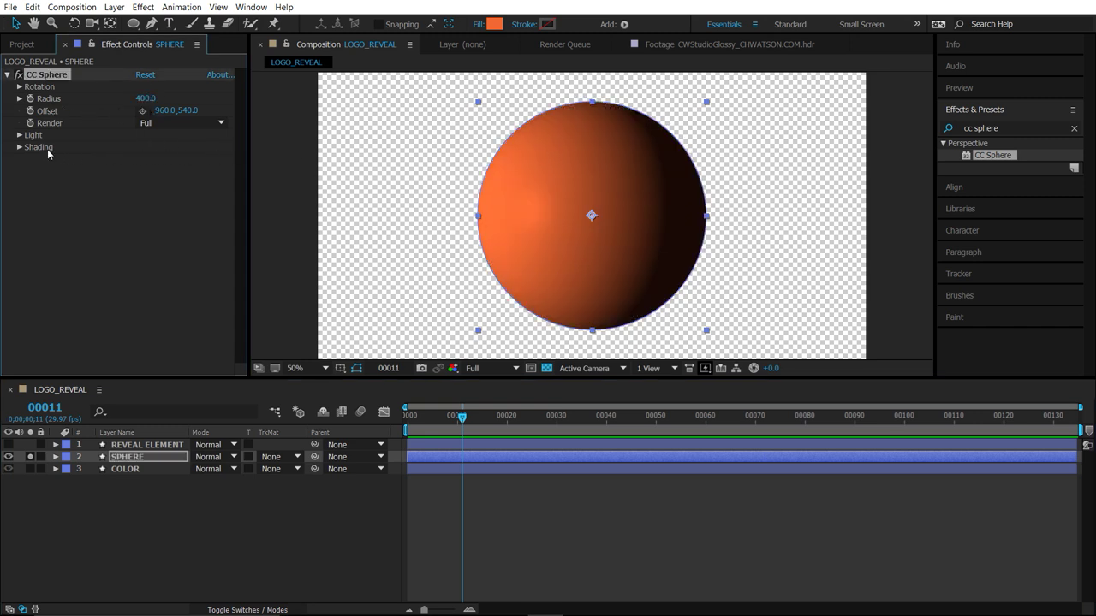
- Set the CC Sphere Light Direction to 0° and the Light Height to 60
{"action": "left_click", "coordinate": [19, 135]}
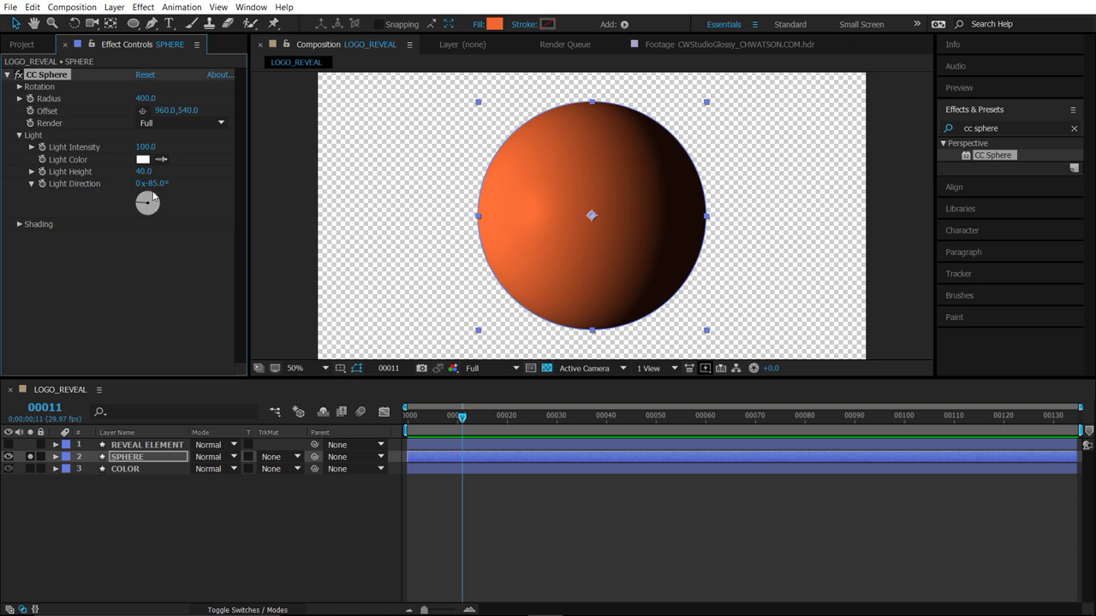
{"action": "left_click_drag", "start_coordinate": [152, 200], "coordinate": [147, 195]}
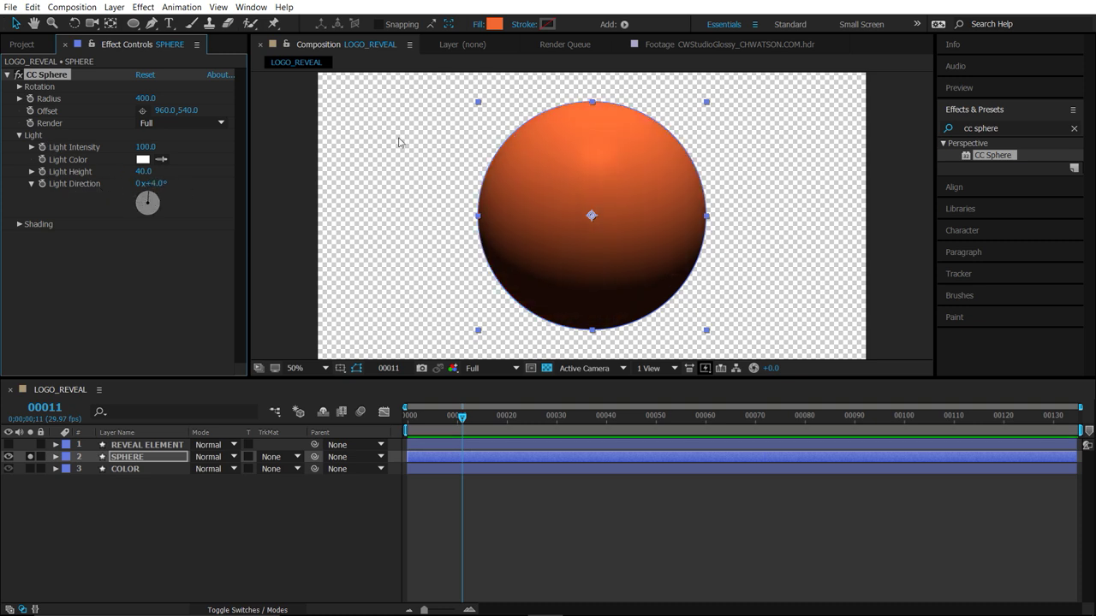
{"action": "left_click", "coordinate": [161, 183]}
{"action": "type", "text": "0"}
{"action": "key", "text": "Return"}
{"action": "mouse_move", "coordinate": [143, 172]}
{"action": "left_mouse_down"}
{"action": "mouse_move", "coordinate": [157, 173]}
{"action": "mouse_move", "coordinate": [146, 174]}
{"action": "left_mouse_up"}
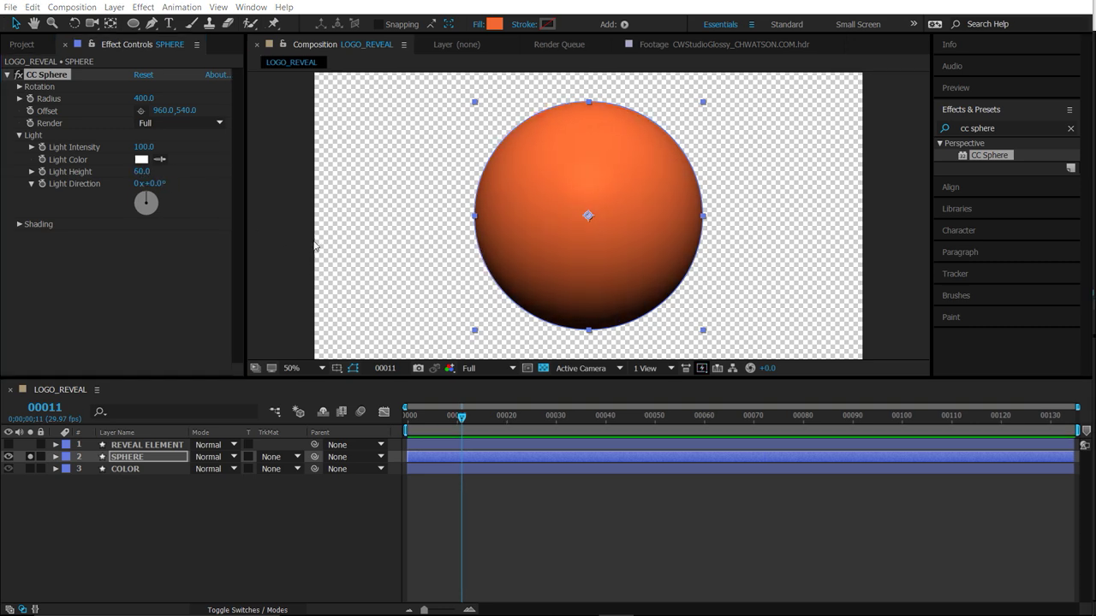
- Examine the CC Sphere's Shading settings and the CWStudioGlossy_CHWATSON.COM.hdr footage, and return to the SPHERE layer's effect settings
{"action": "left_click", "coordinate": [20, 225]}
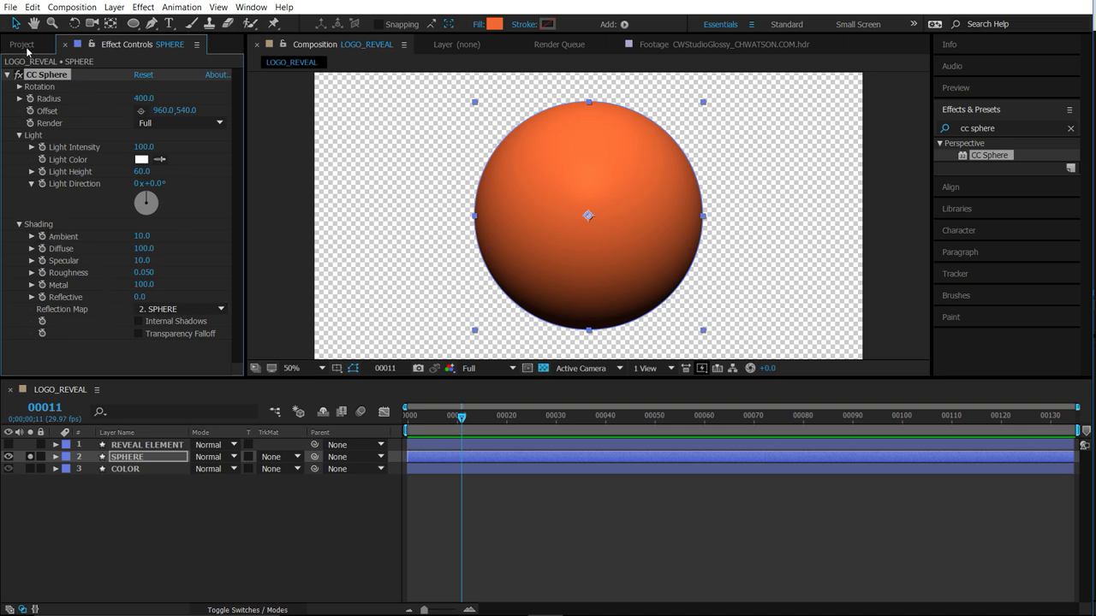
{"action": "left_click", "coordinate": [24, 46]}
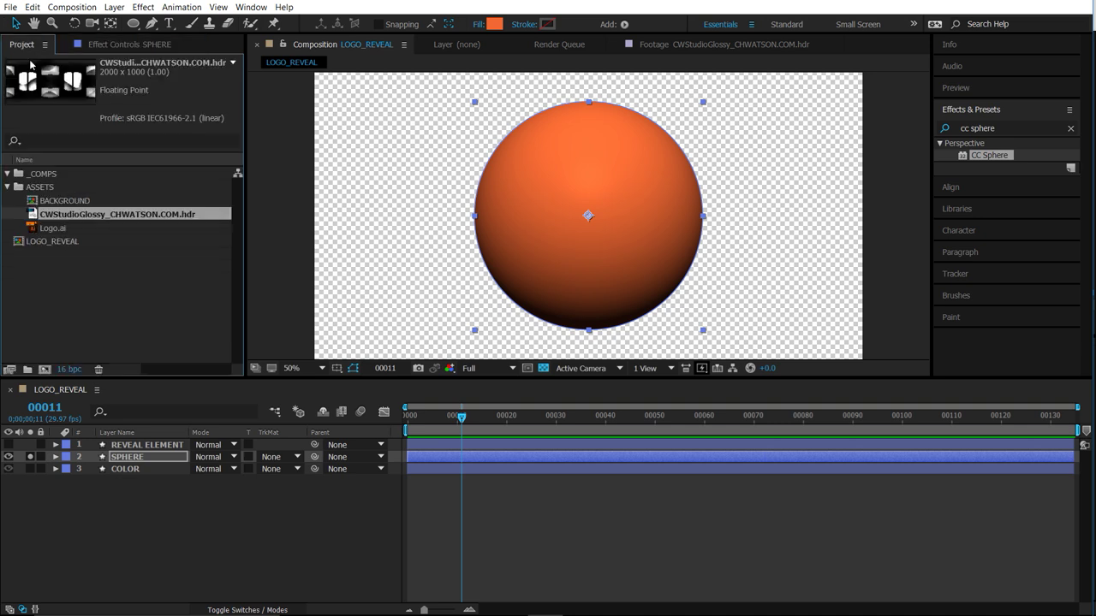
{"action": "double_click", "coordinate": [103, 216]}
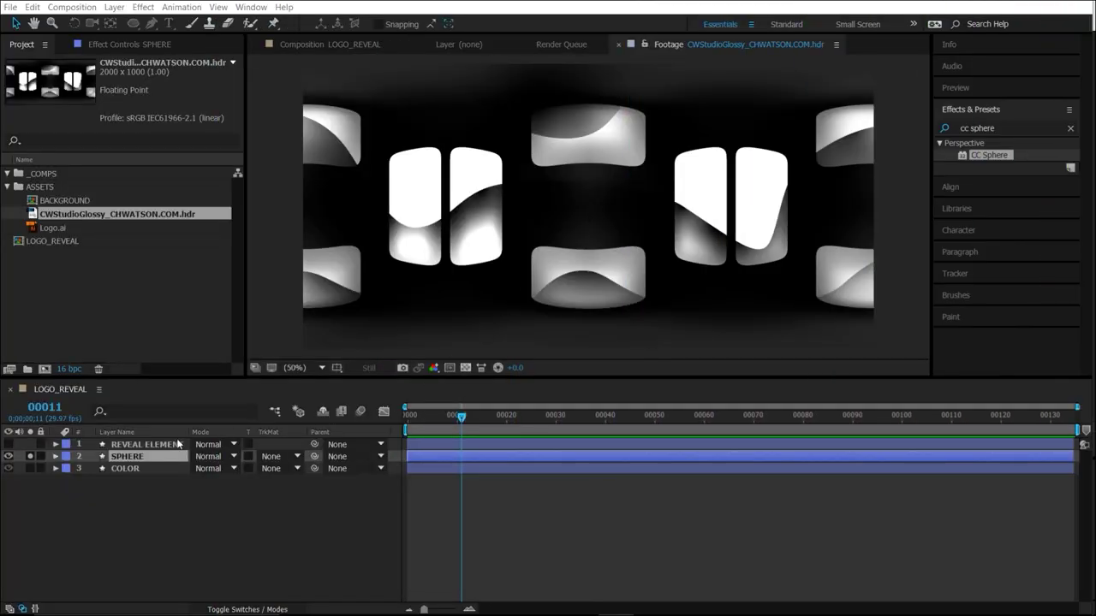
{"action": "left_click", "coordinate": [159, 509]}
{"action": "left_click", "coordinate": [147, 456]}
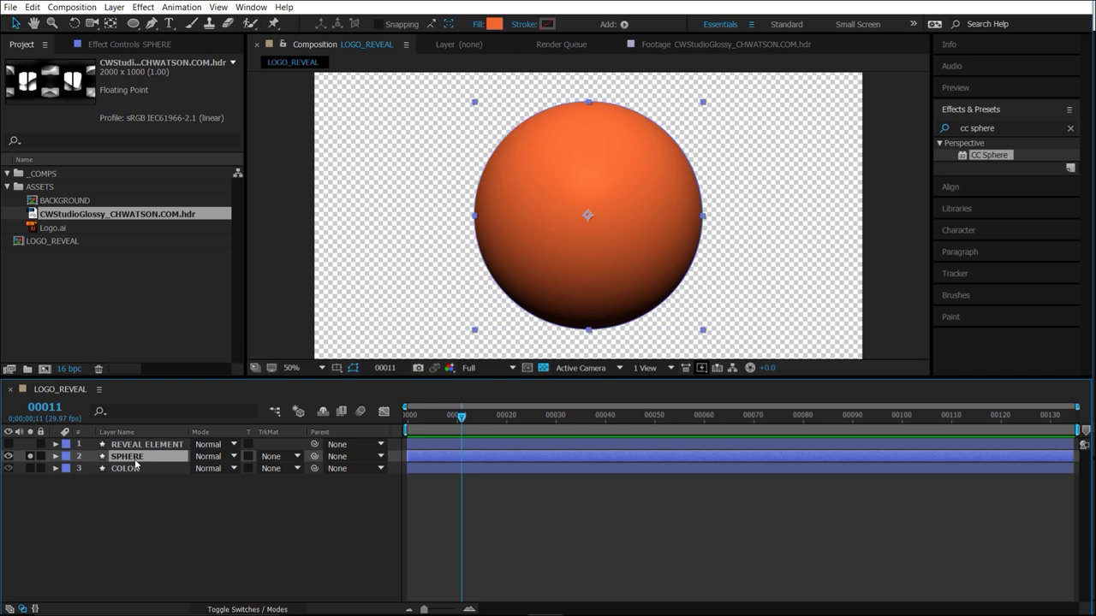
{"action": "left_click", "coordinate": [131, 44]}
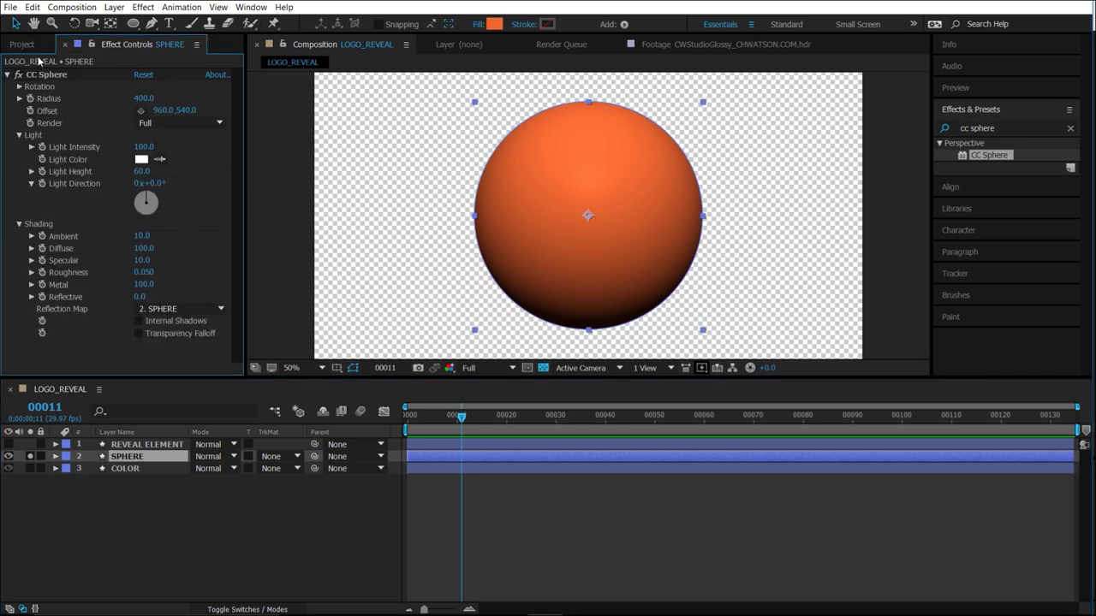
- Add CWStudioGlossy_CHWATSON.COM.hdr to the composition beneath the COLOR layer and hide it
{"action": "left_click", "coordinate": [24, 44]}
{"action": "left_click_drag", "start_coordinate": [69, 212], "coordinate": [189, 521]}
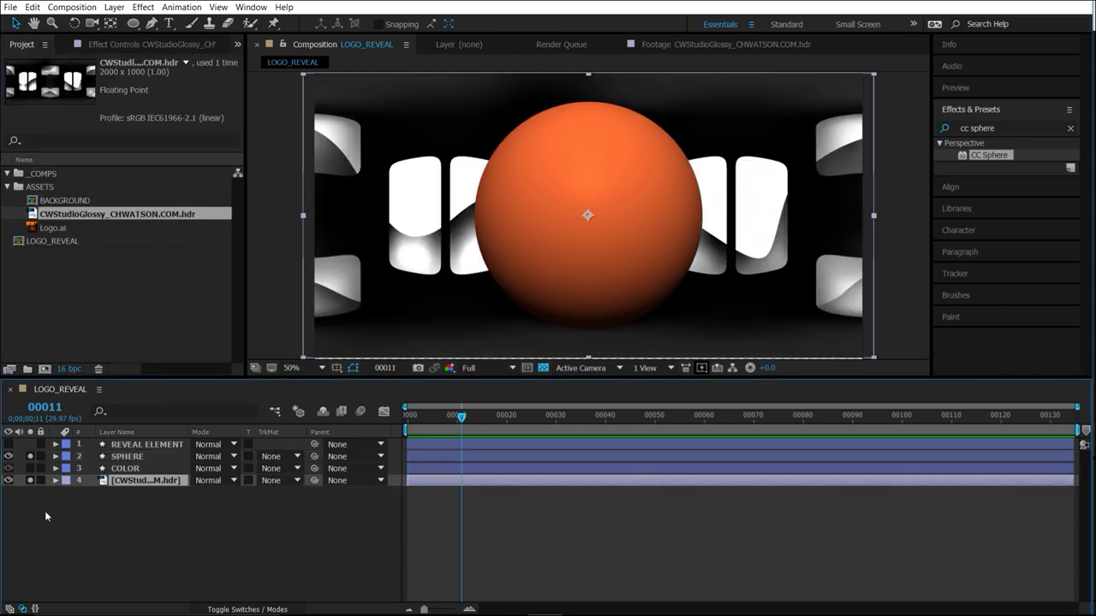
{"action": "left_click", "coordinate": [8, 481]}
- Set the SPHERE layer's CC Sphere Reflection Map to CWStudioGlossy_CHWATSON.COM.hdr
{"action": "left_click", "coordinate": [127, 457]}
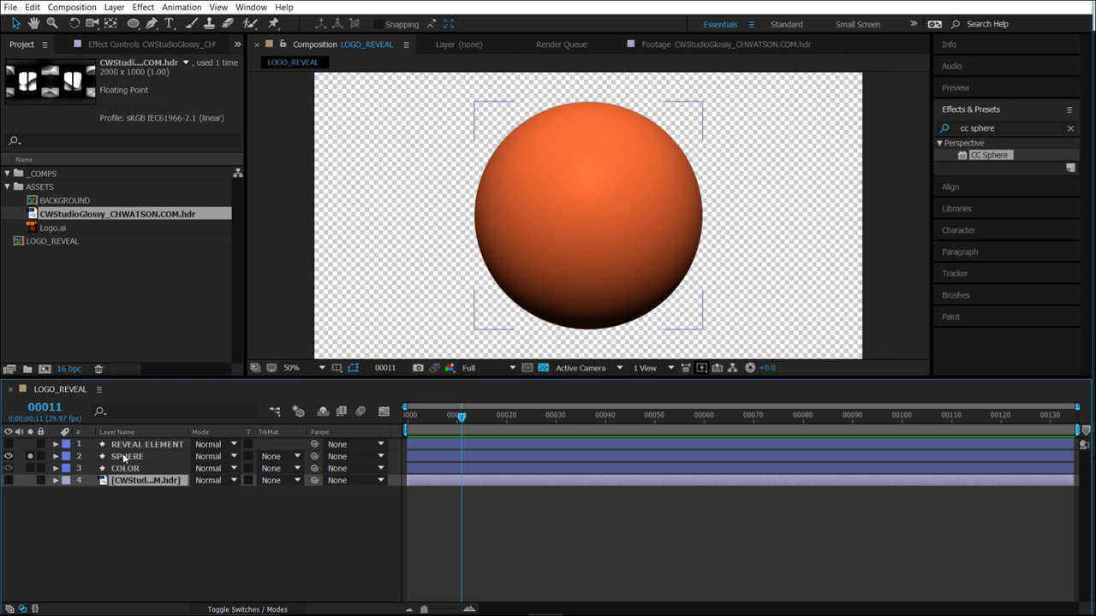
{"action": "left_click", "coordinate": [129, 44]}
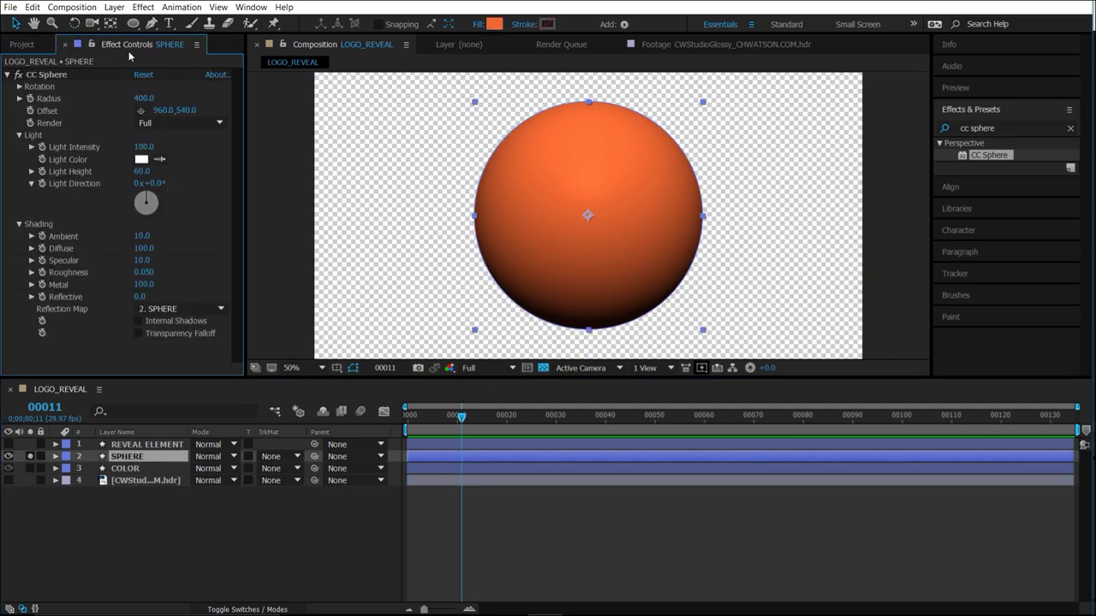
{"action": "left_click", "coordinate": [185, 308]}
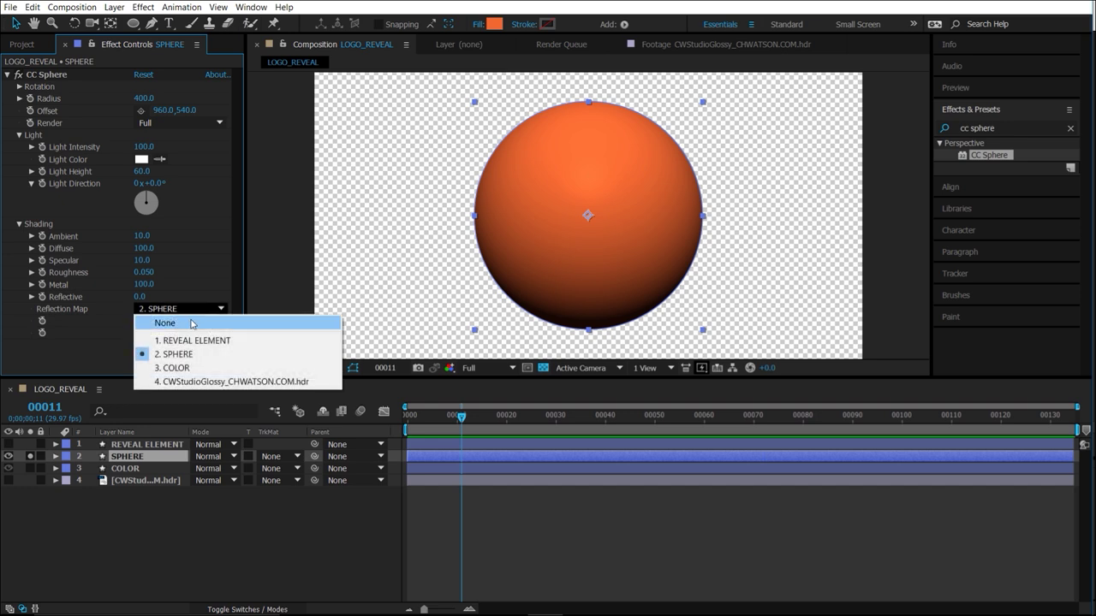
{"action": "left_click", "coordinate": [192, 381]}
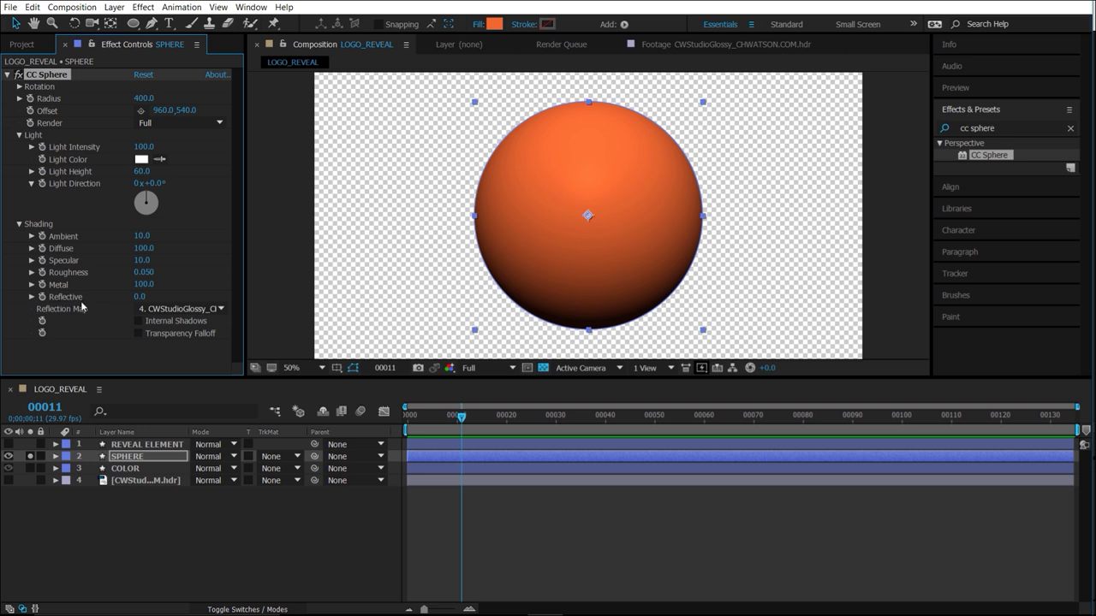
- Try a Reflective value of 50 in the CC Sphere shading and set it to 10
{"action": "left_click_drag", "start_coordinate": [139, 296], "coordinate": [300, 325]}
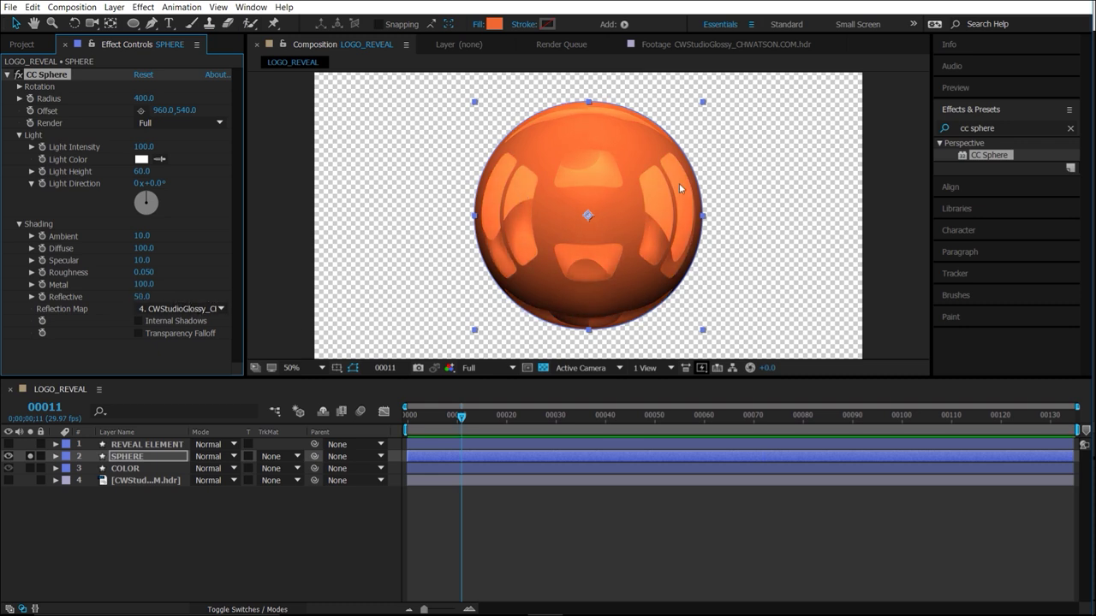
{"action": "left_click", "coordinate": [142, 297]}
{"action": "type", "text": "10"}
{"action": "key", "text": "Return"}
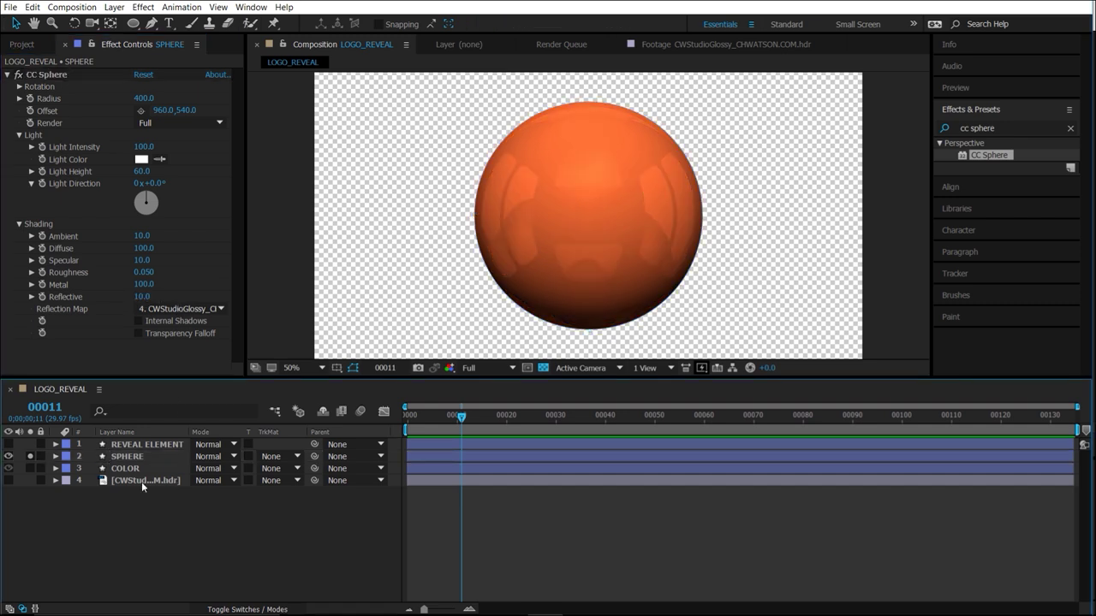
- Turn off solo for the SPHERE layer and leave that layer selected
{"action": "left_click", "coordinate": [30, 456]}
{"action": "left_click", "coordinate": [138, 496]}
{"action": "left_click", "coordinate": [142, 458]}
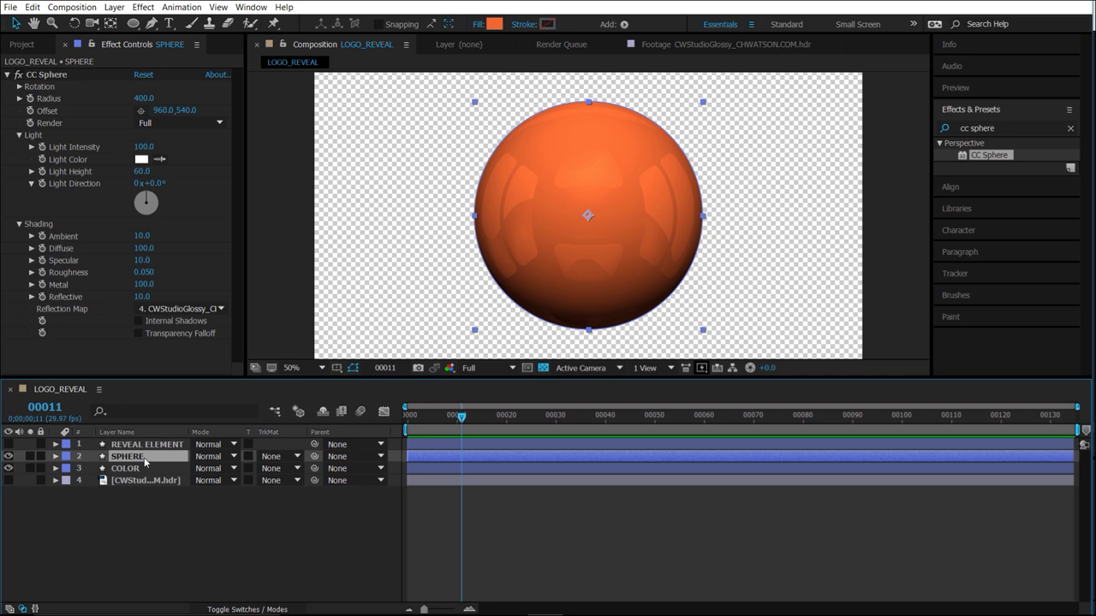
- Duplicate the SPHERE layer, rename the copy REFLECTION and remove all effects from it
{"action": "key", "text": "ctrl+d"}
{"action": "key", "text": "Return"}
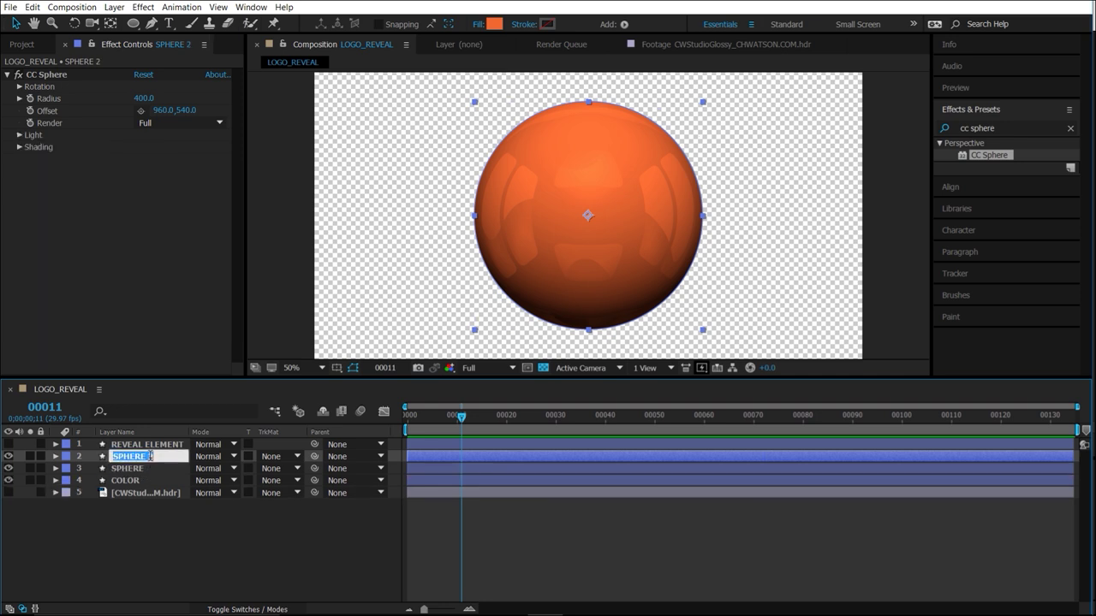
{"action": "type", "text": "REFLECTION"}
{"action": "key", "text": "Return"}
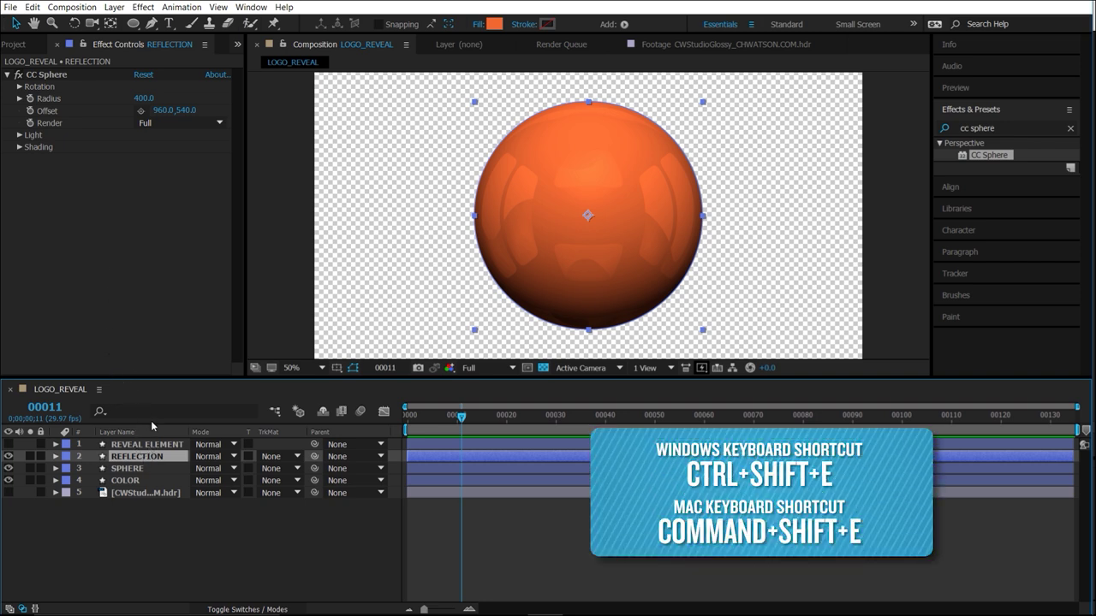
{"action": "key", "text": "ctrl+shift+e"}
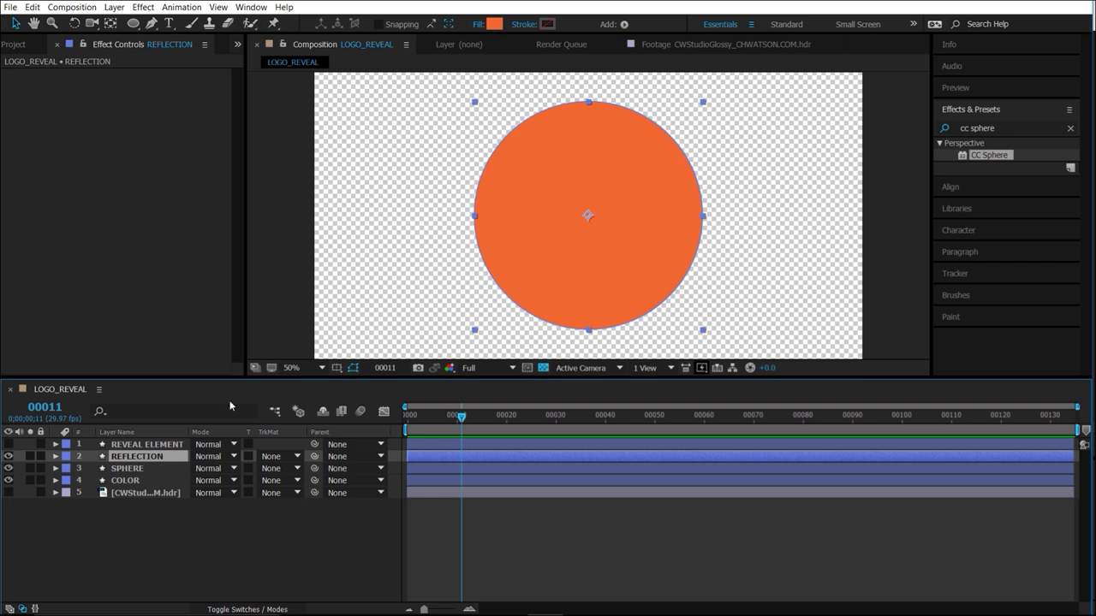
- Change the REFLECTION circle's fill to a radial gradient and extend the gradient's end point horizontally to the circle's edge, about 412,0
{"action": "left_click", "coordinate": [481, 24]}
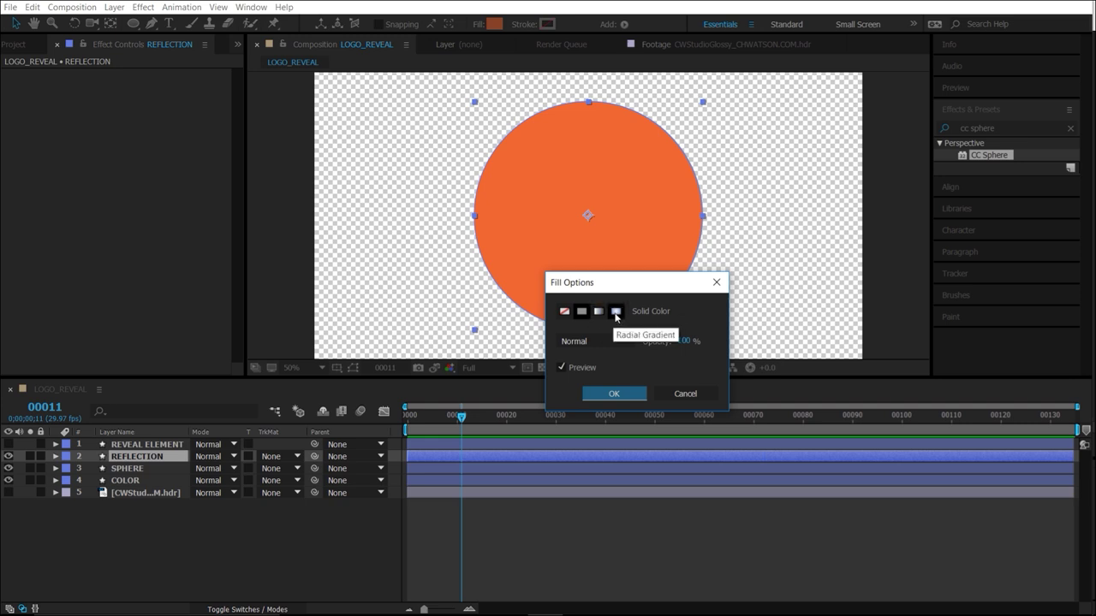
{"action": "left_click", "coordinate": [616, 313]}
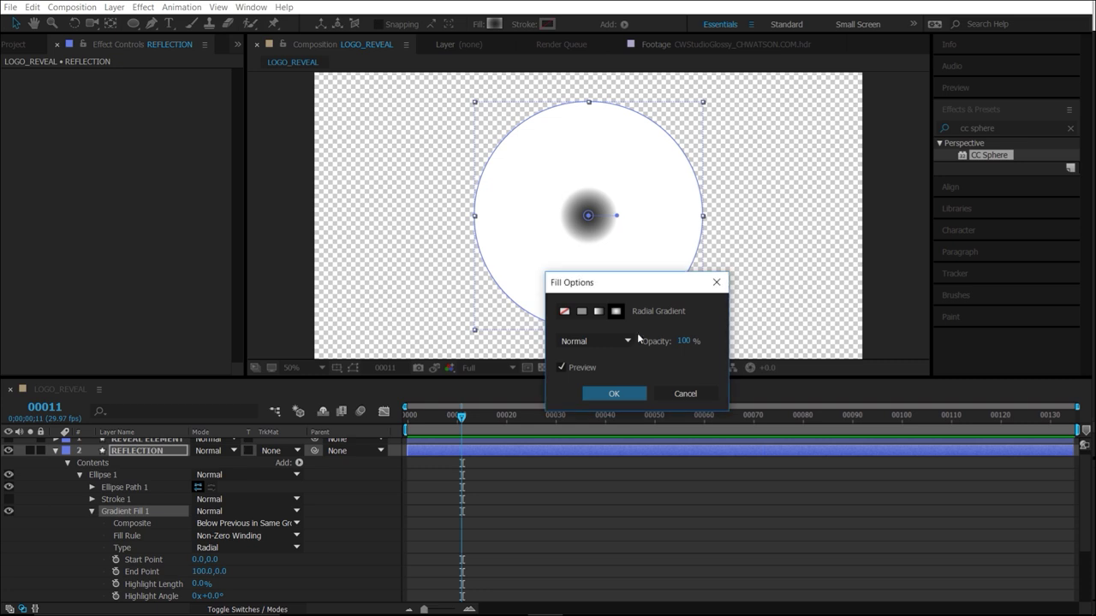
{"action": "left_click", "coordinate": [614, 393]}
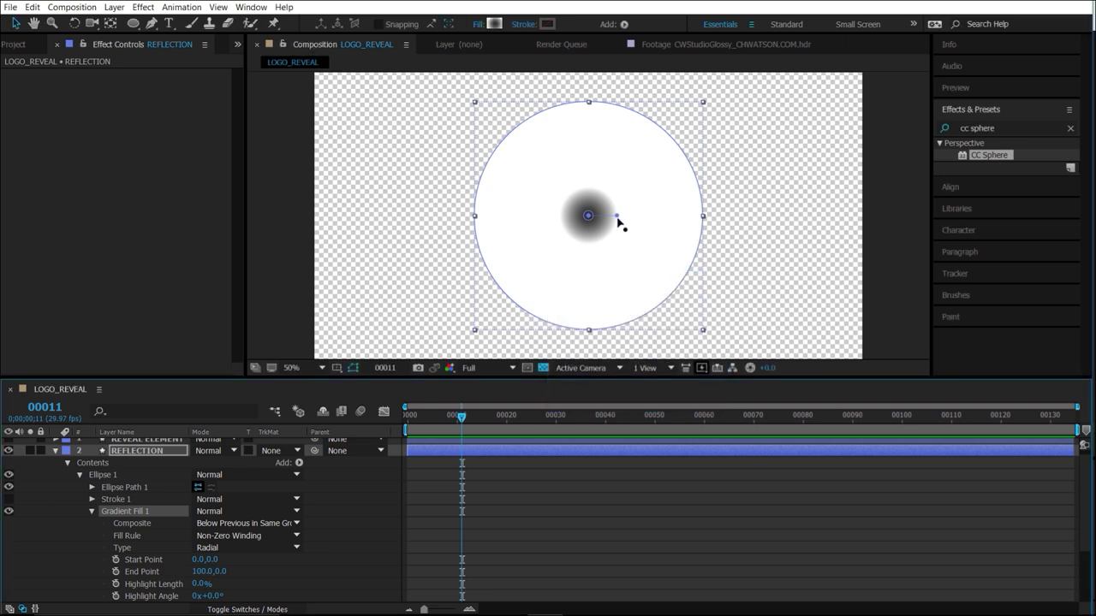
{"action": "left_click_drag", "start_coordinate": [616, 216], "coordinate": [706, 219]}
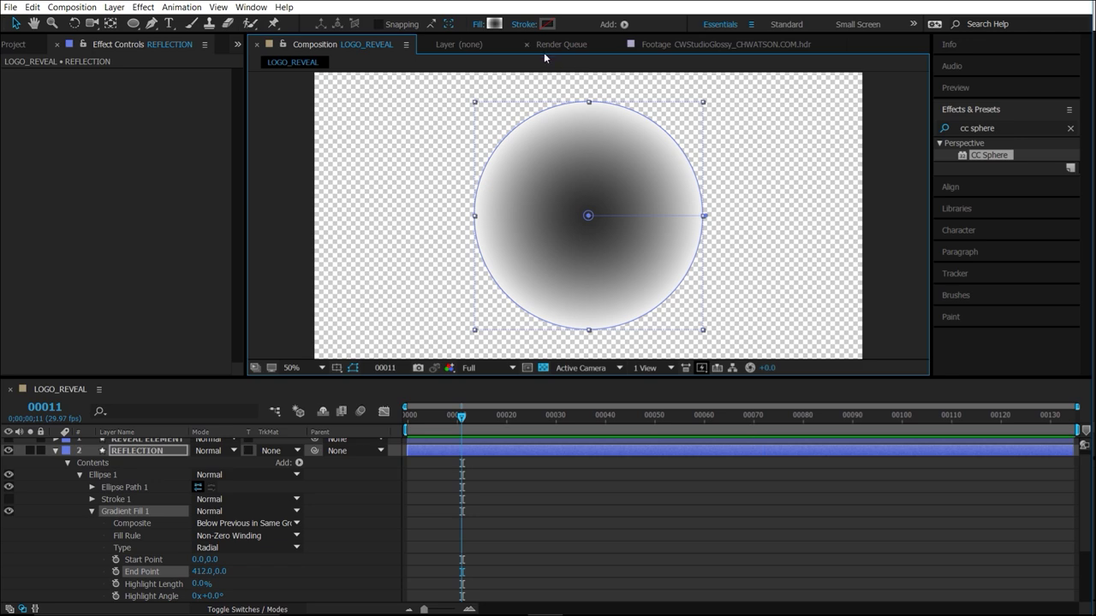
- Set the gradient's dark start color to 363535 and scale the REFLECTION circle down about its center to roughly two thirds size
{"action": "left_click", "coordinate": [494, 23]}
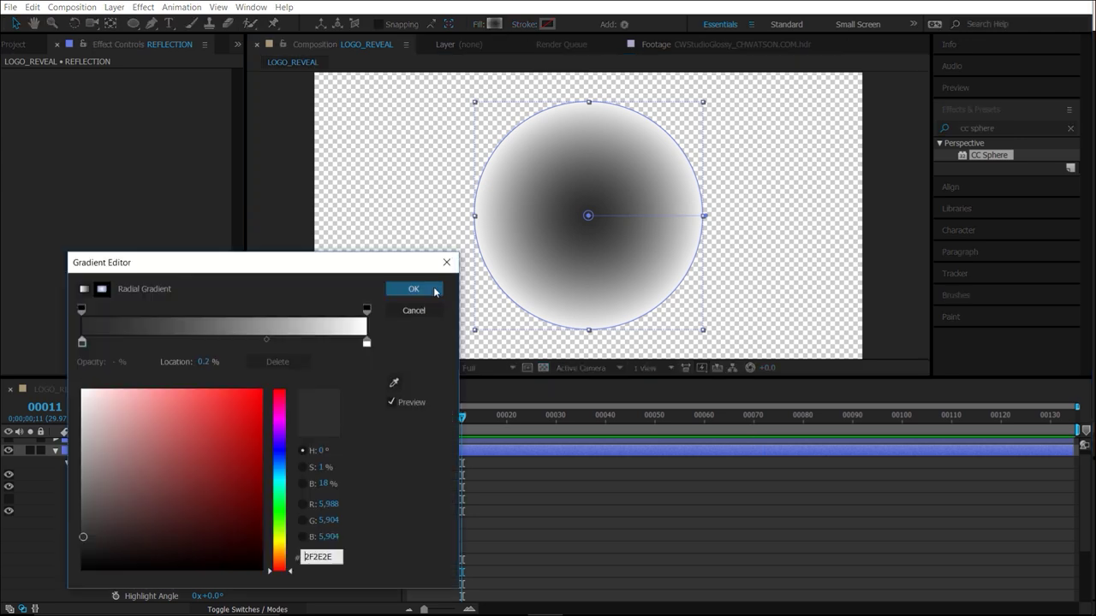
{"action": "left_click", "coordinate": [81, 531]}
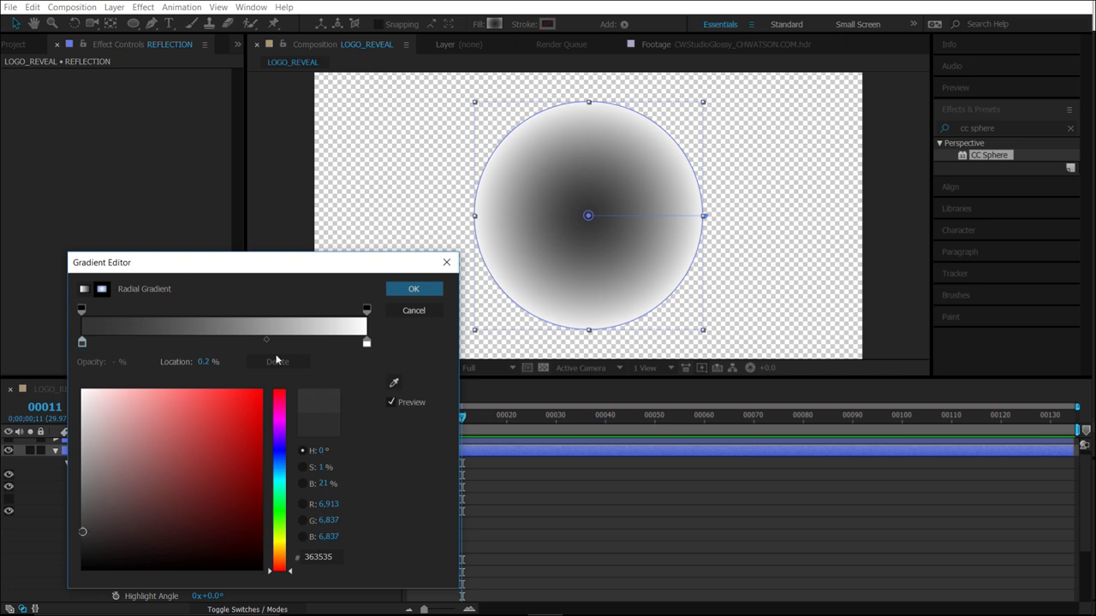
{"action": "left_click", "coordinate": [413, 289]}
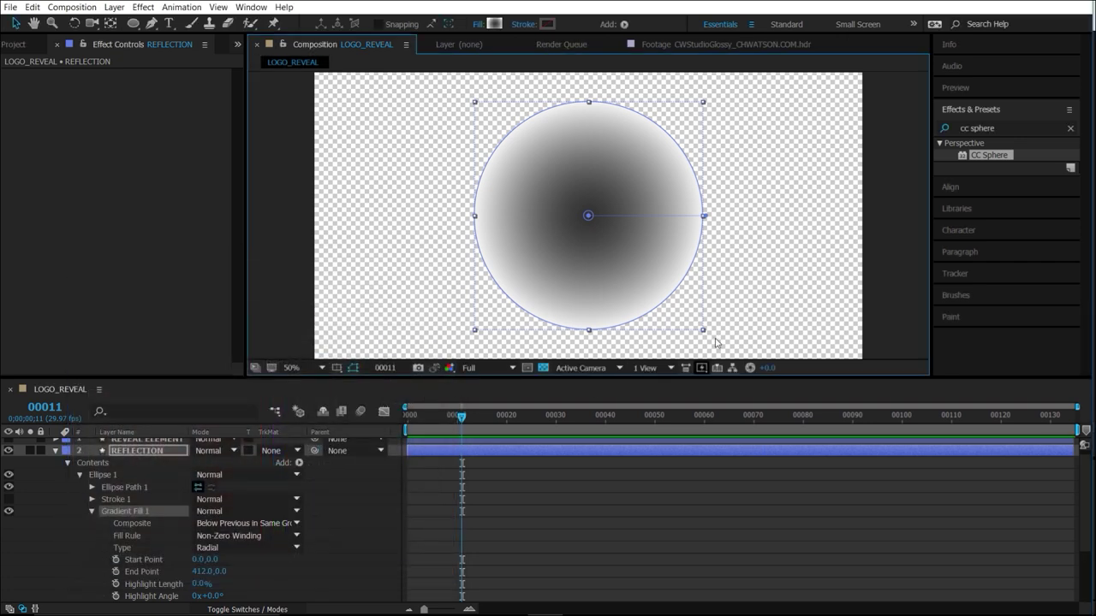
{"action": "left_click_drag", "start_coordinate": [703, 332], "coordinate": [668, 293]}
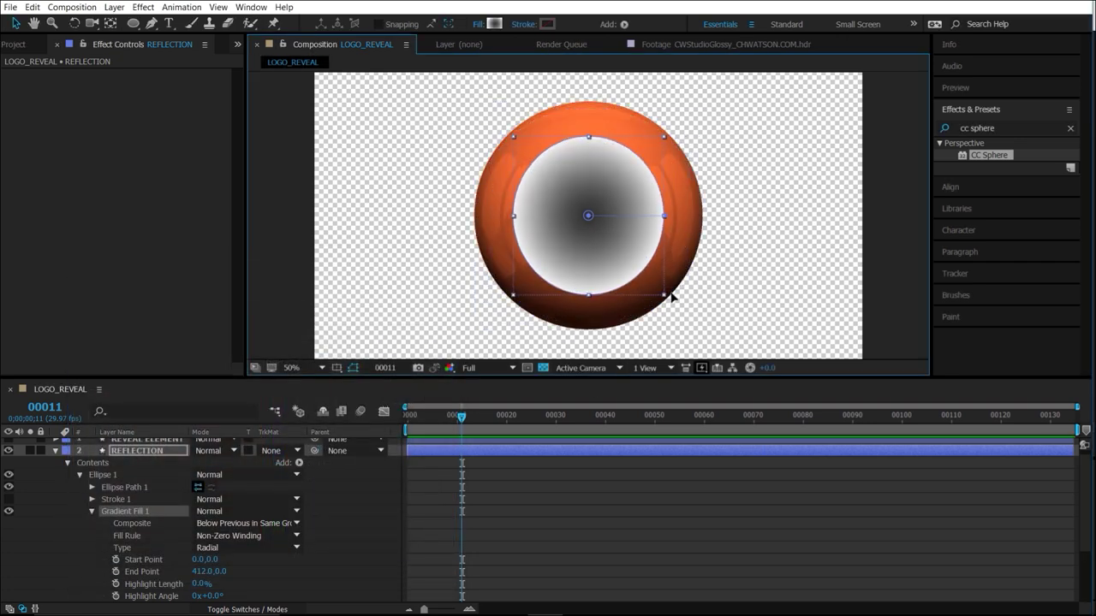
{"action": "left_click", "coordinate": [56, 450]}
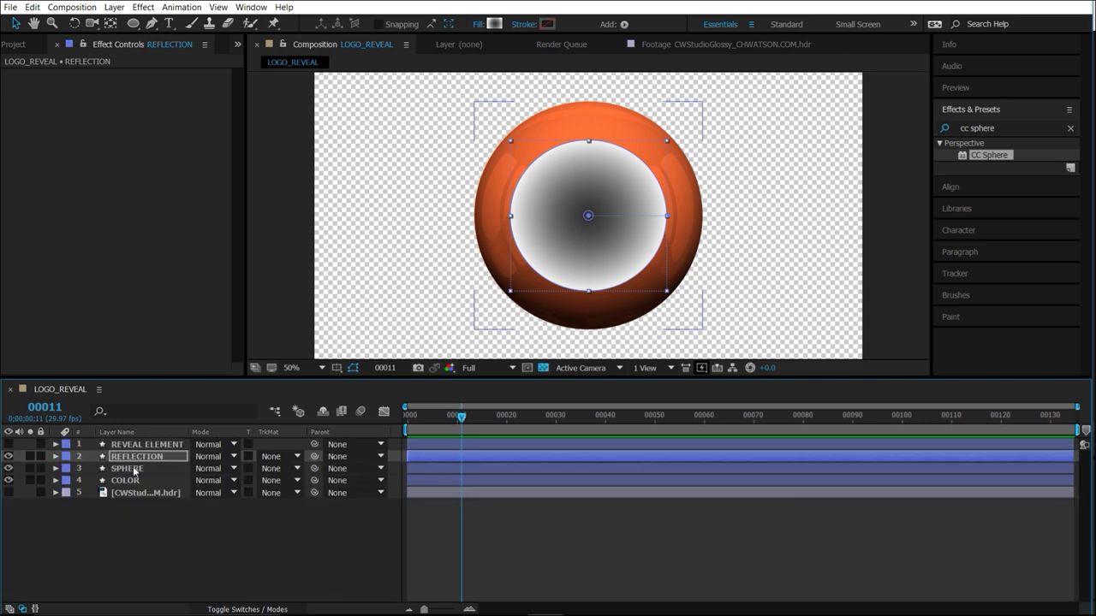
- Try the Screen and Overlay blending modes on the REFLECTION layer
{"action": "left_click", "coordinate": [214, 457]}
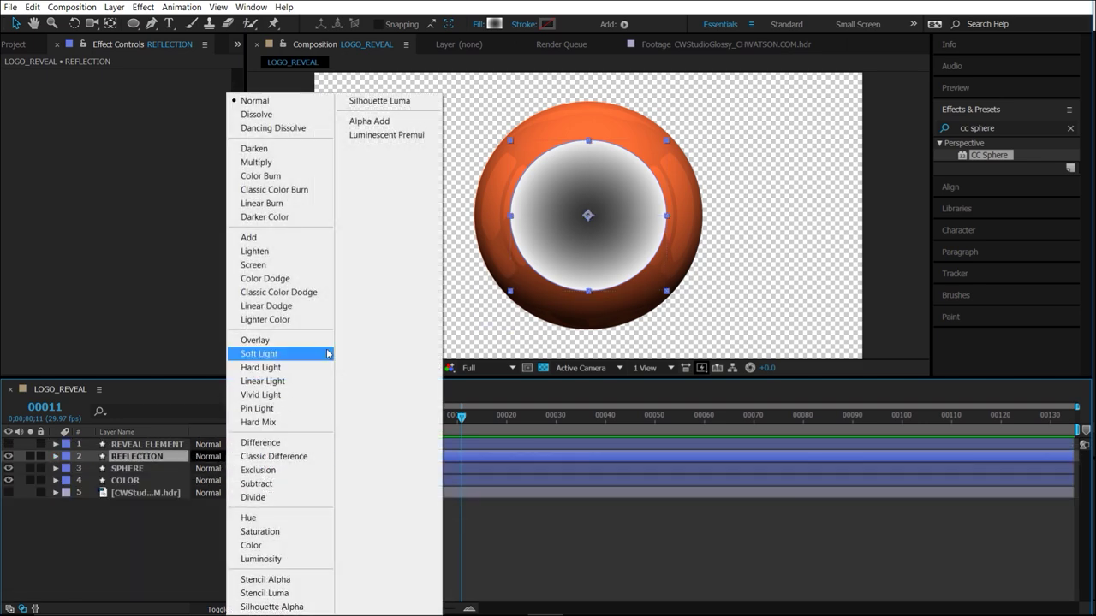
{"action": "left_click", "coordinate": [291, 265]}
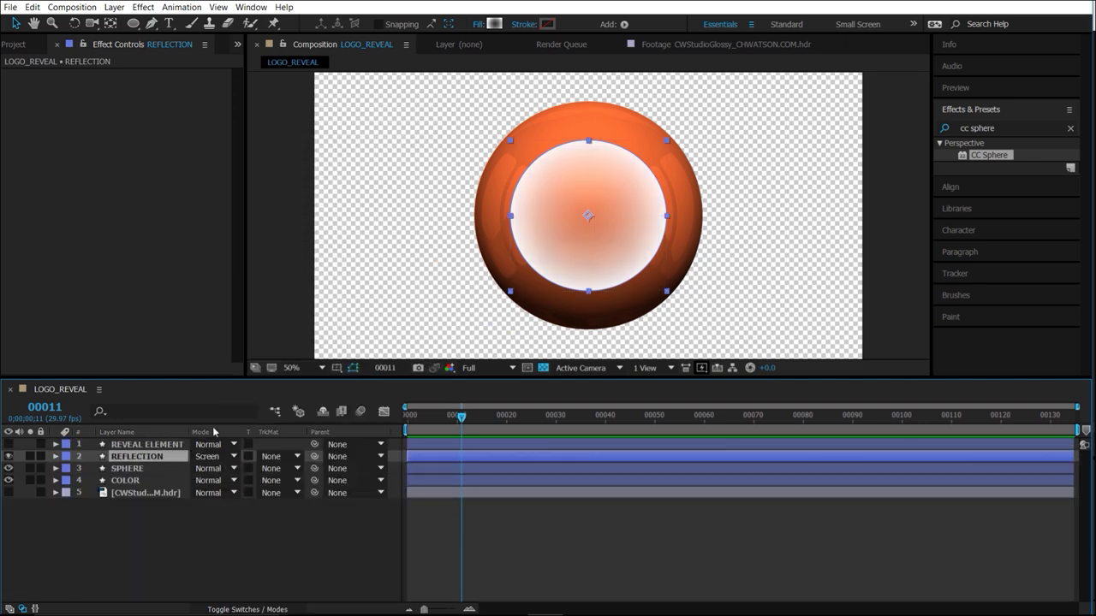
{"action": "left_click", "coordinate": [212, 457]}
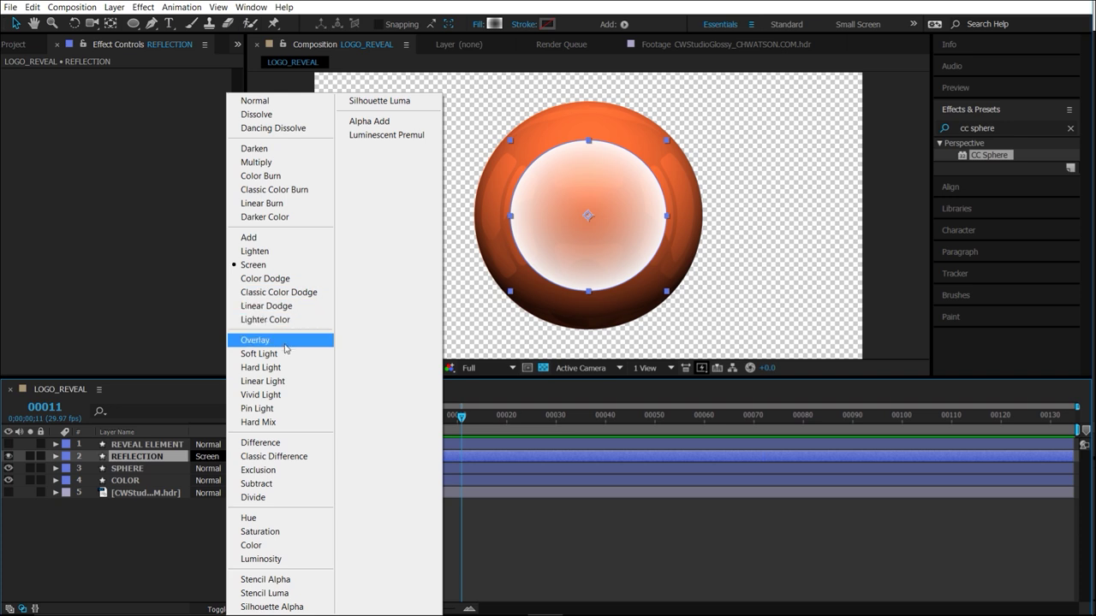
{"action": "left_click", "coordinate": [285, 345]}
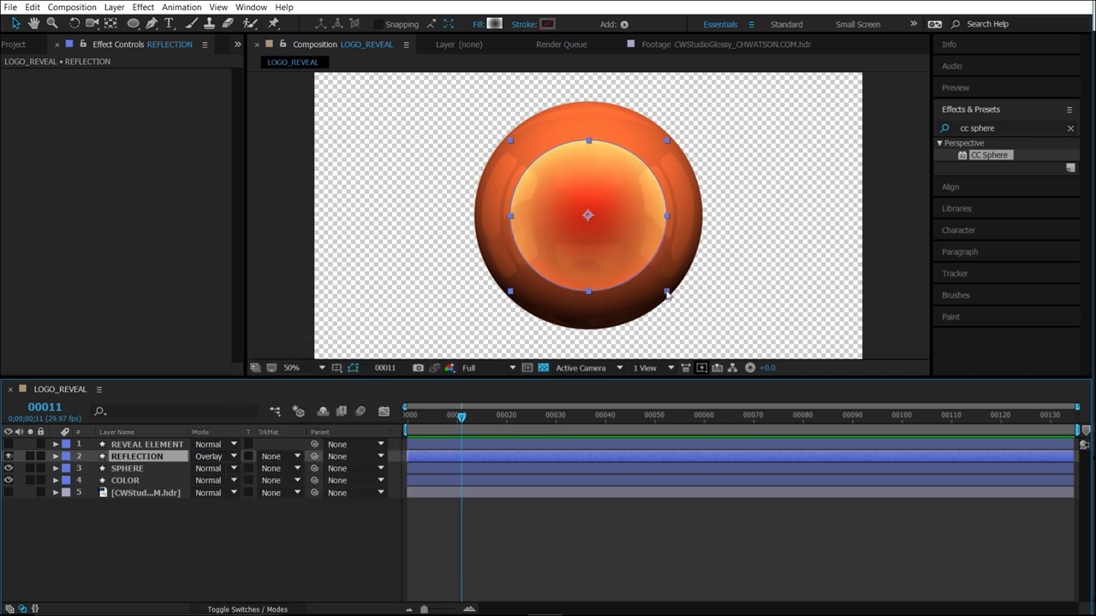
- Flatten the REFLECTION circle into a wide ellipse and move it straight up near the sphere's upper edge
{"action": "left_click_drag", "start_coordinate": [664, 291], "coordinate": [670, 269]}
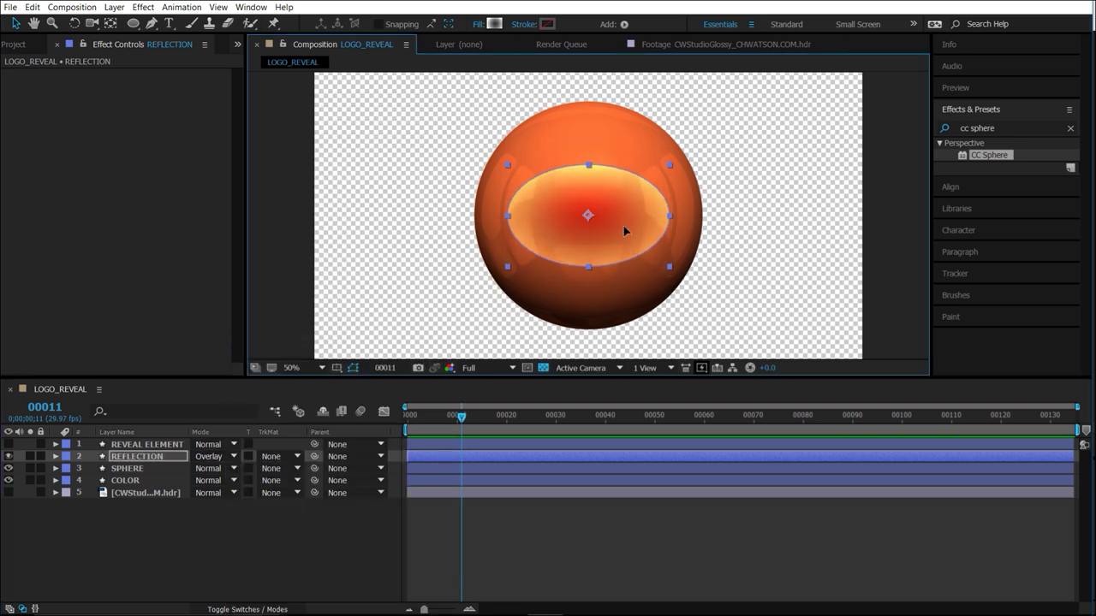
{"action": "left_click_drag", "start_coordinate": [624, 230], "coordinate": [628, 184]}
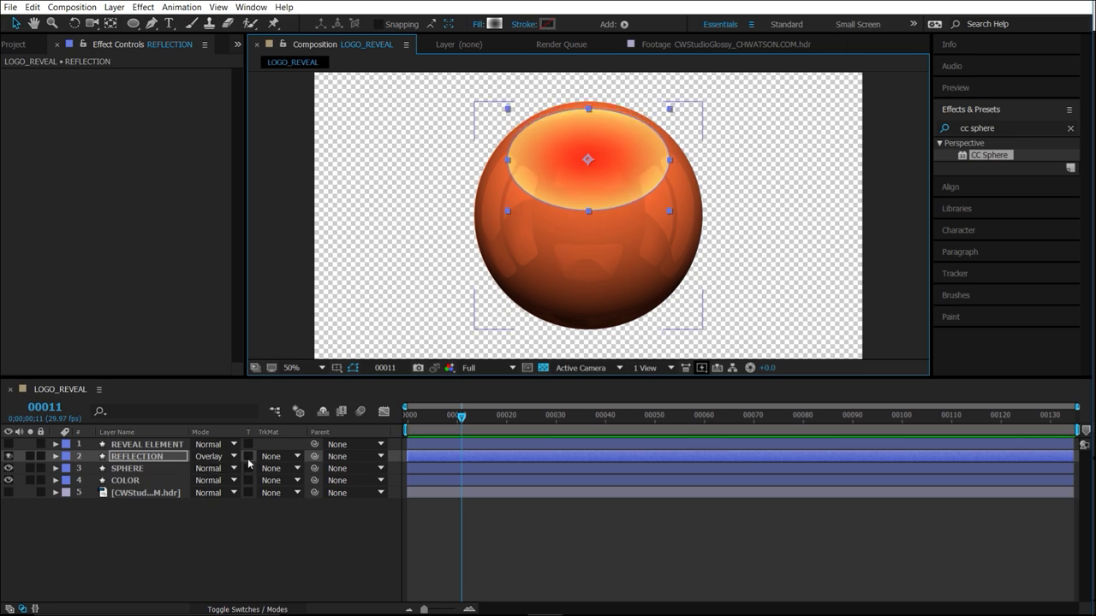
- Set the REFLECTION layer's blending mode to Screen and lower its Opacity to 23%
{"action": "left_click", "coordinate": [210, 456]}
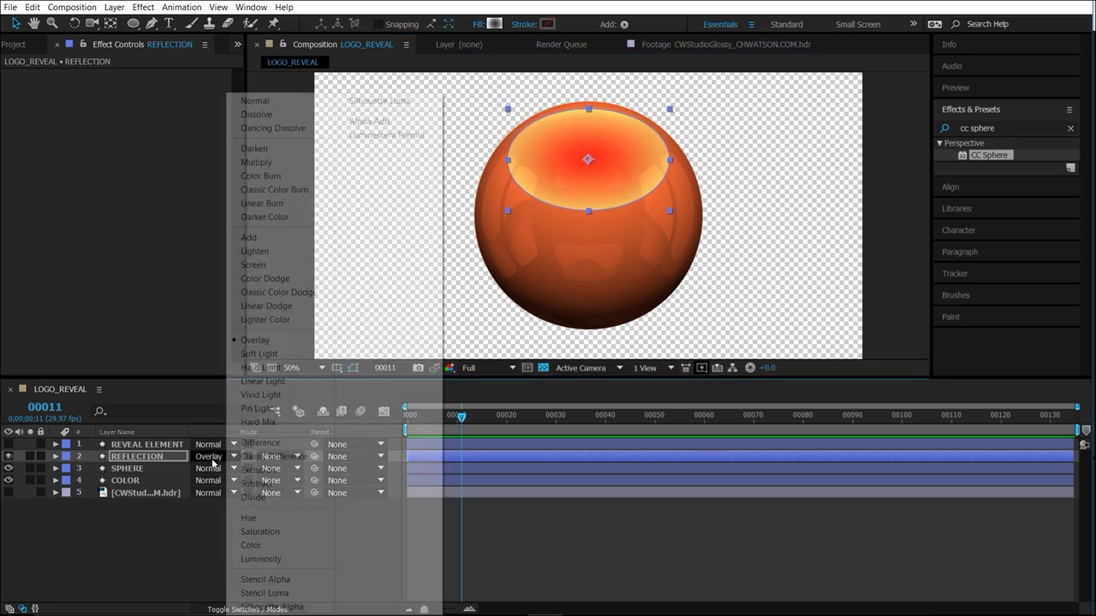
{"action": "left_click", "coordinate": [292, 267]}
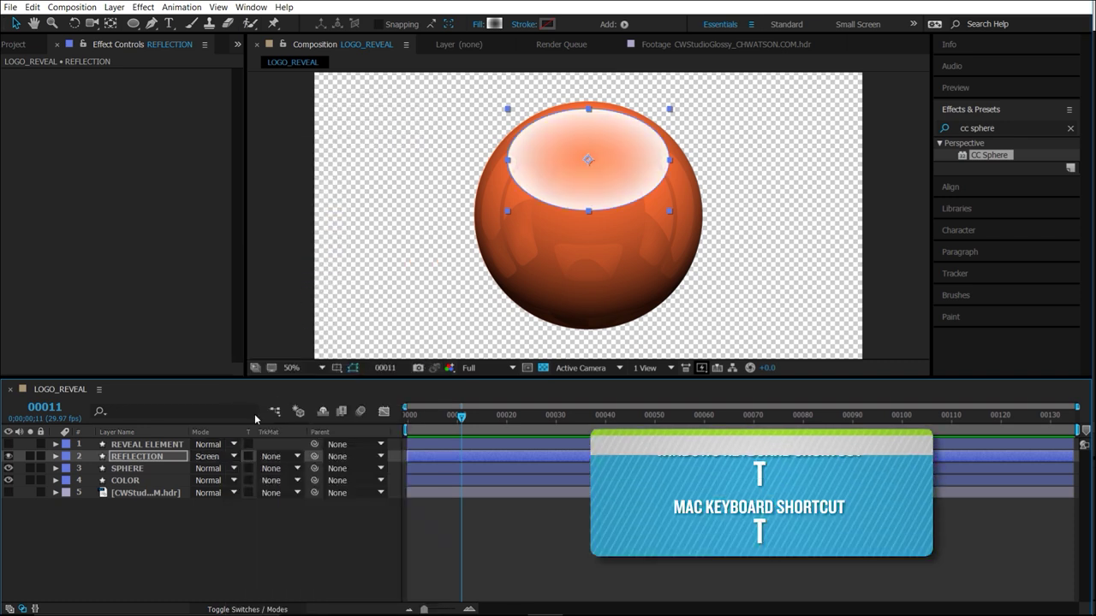
{"action": "key", "text": "t"}
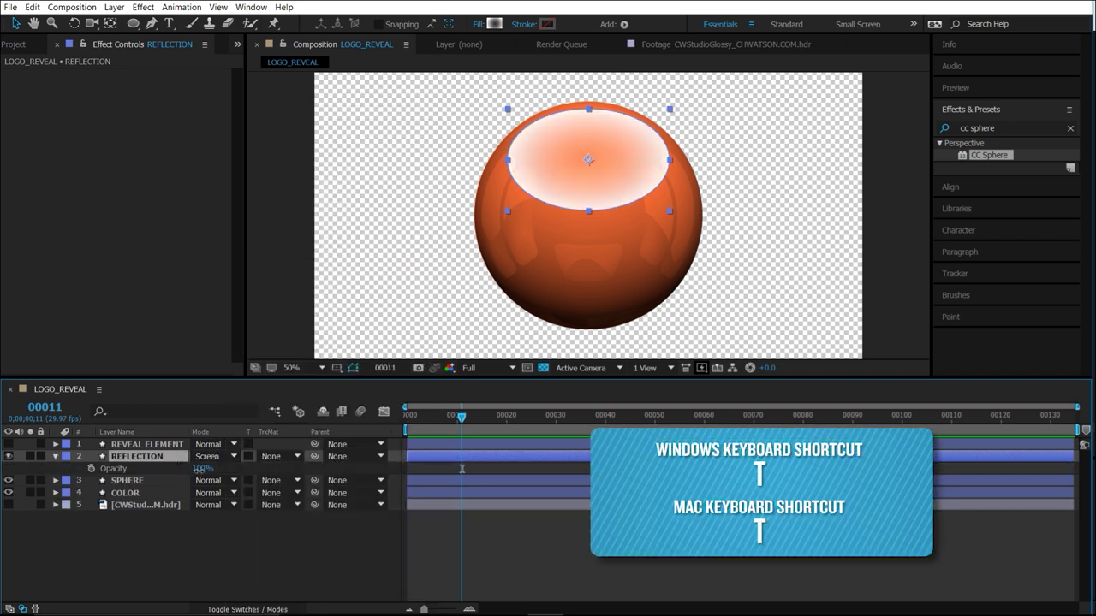
{"action": "left_click_drag", "start_coordinate": [198, 473], "coordinate": [144, 474]}
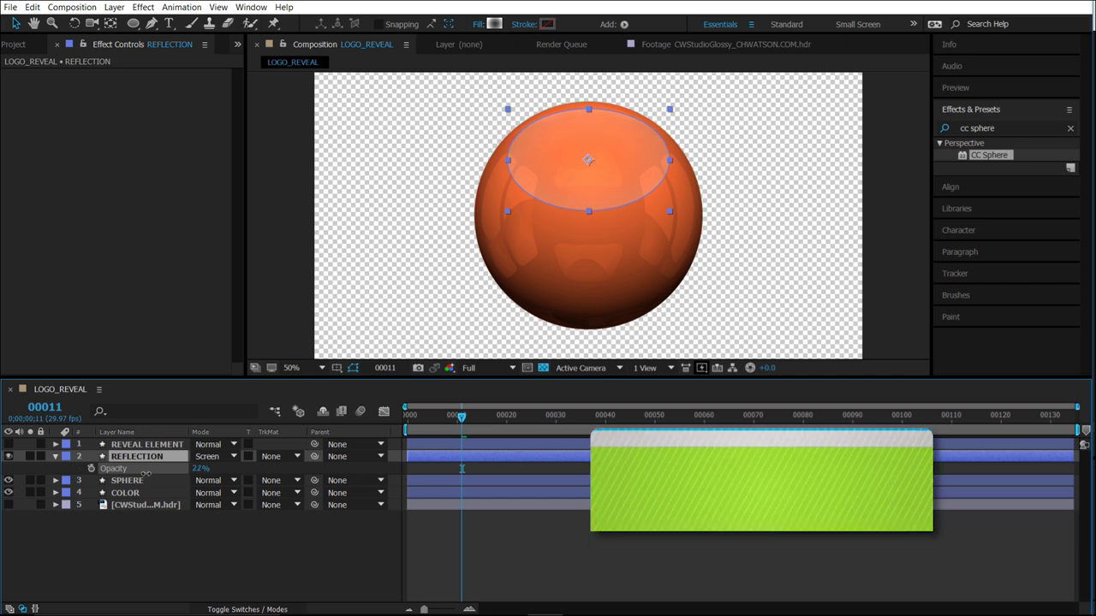
{"action": "left_click", "coordinate": [235, 548]}
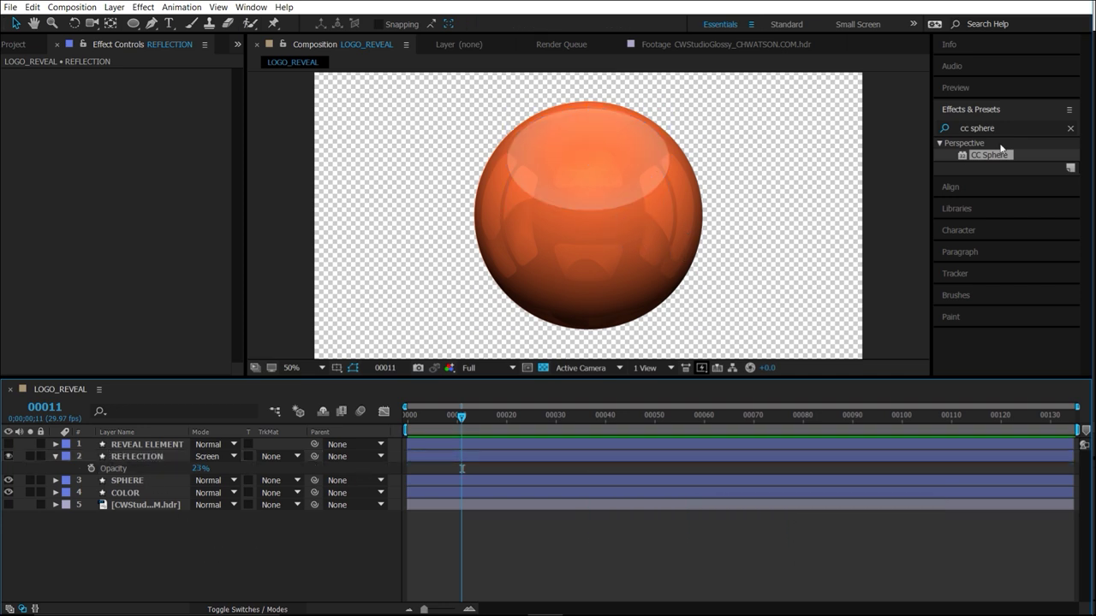
- Find the Bulge effect and apply it to the REFLECTION layer
{"action": "left_click_drag", "start_coordinate": [1003, 128], "coordinate": [897, 128]}
{"action": "type", "text": "b"}
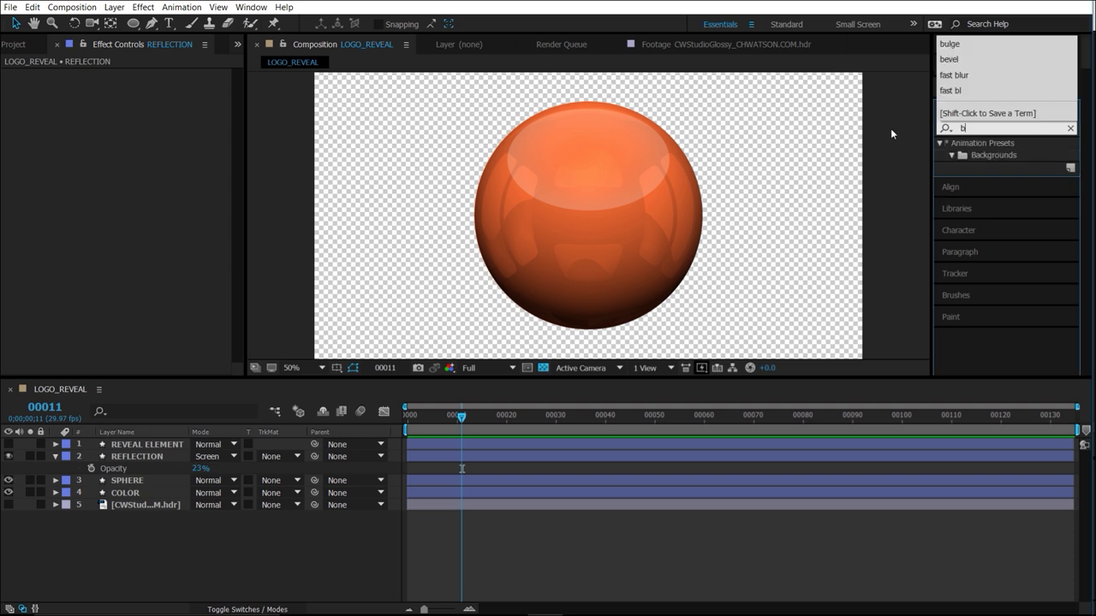
{"action": "type", "text": "ulge"}
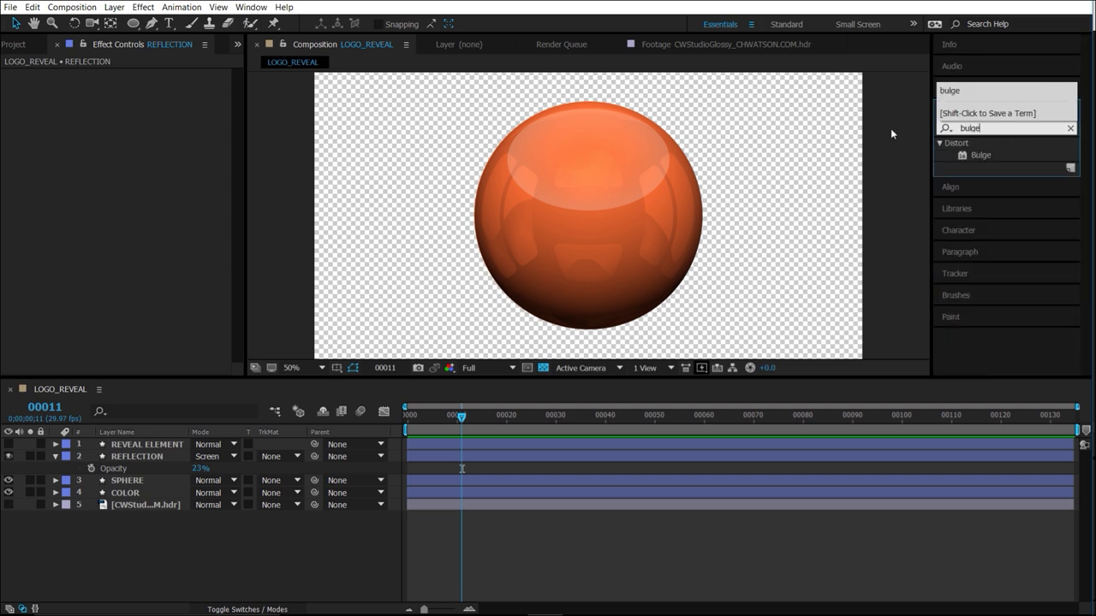
{"action": "left_click_drag", "start_coordinate": [417, 374], "coordinate": [164, 456]}
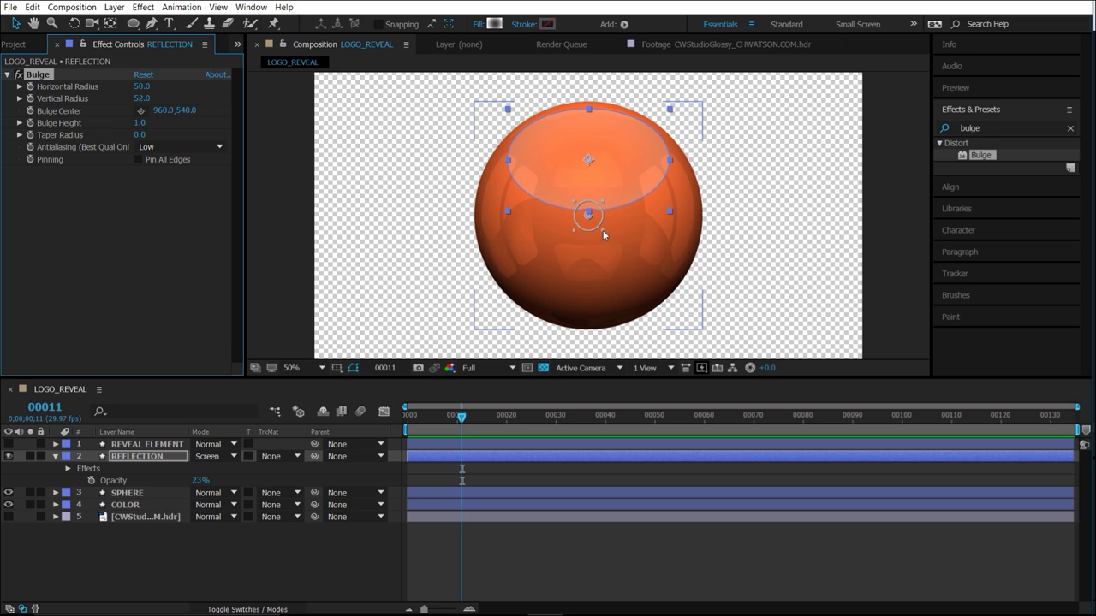
- Set the Bulge effect's Horizontal Radius and Vertical Radius to 400 and its Bulge Height to 1.5
{"action": "left_click_drag", "start_coordinate": [602, 231], "coordinate": [688, 323]}
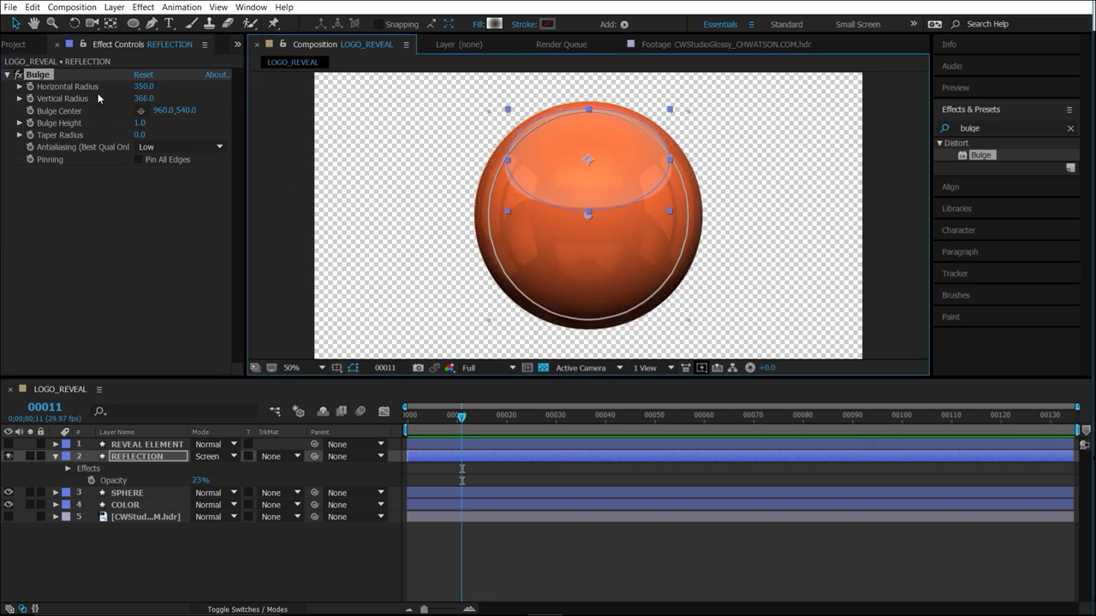
{"action": "left_click", "coordinate": [146, 87]}
{"action": "type", "text": "400"}
{"action": "key", "text": "Tab"}
{"action": "type", "text": "400"}
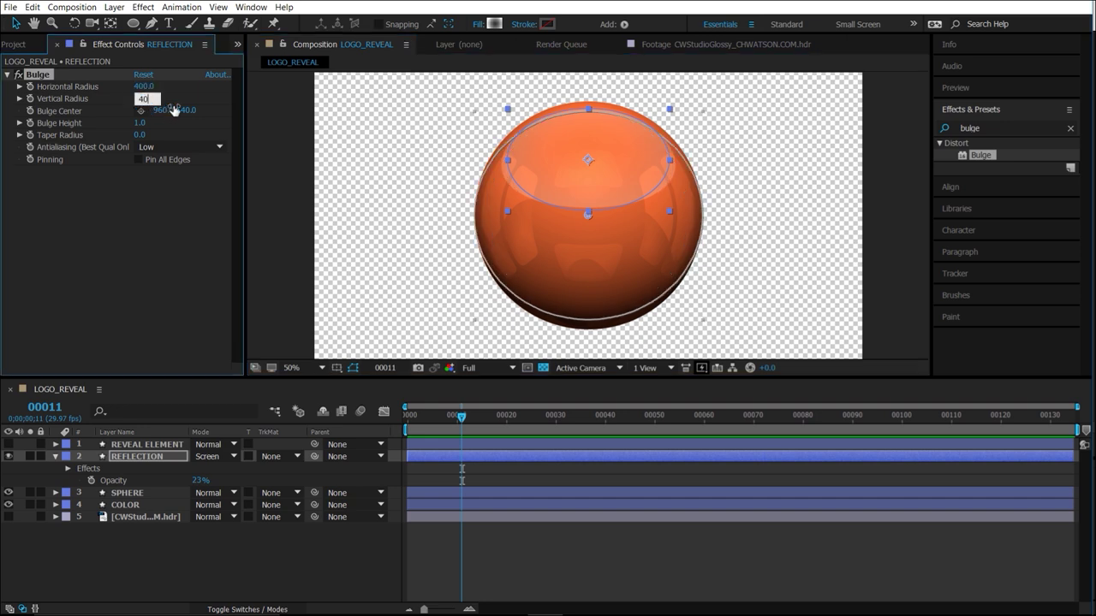
{"action": "key", "text": "Return"}
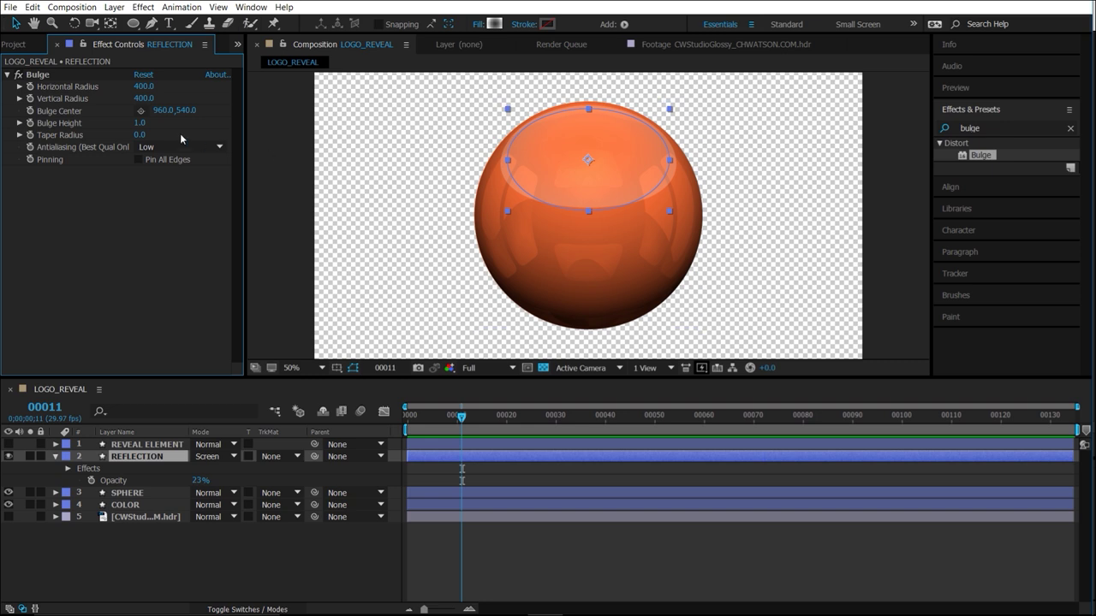
{"action": "left_click_drag", "start_coordinate": [140, 123], "coordinate": [341, 136]}
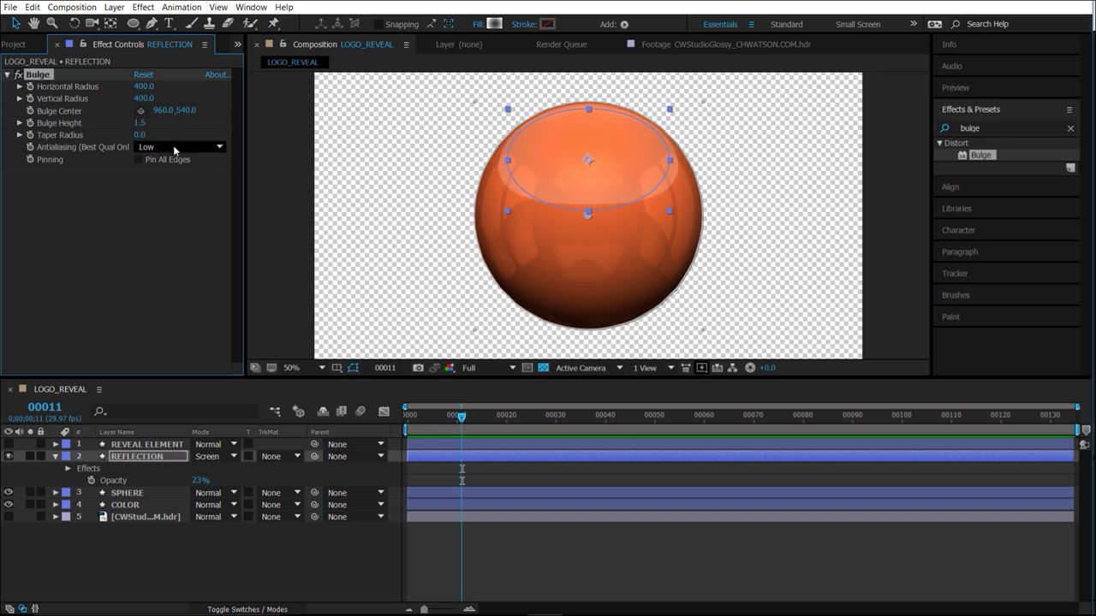
- Nudge the REFLECTION ellipse slightly upward and scale it down a little to fit inside the sphere's upper part
{"action": "left_click", "coordinate": [148, 460]}
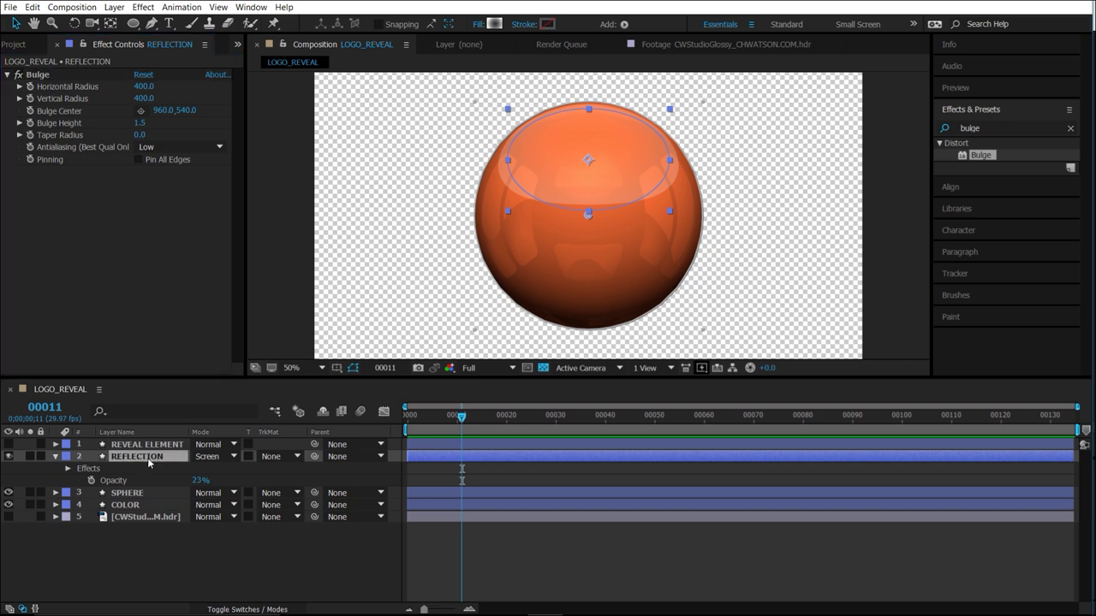
{"action": "mouse_move", "coordinate": [606, 181]}
{"action": "left_mouse_down"}
{"action": "mouse_move", "coordinate": [606, 237]}
{"action": "mouse_move", "coordinate": [555, 264]}
{"action": "mouse_move", "coordinate": [542, 203]}
{"action": "mouse_move", "coordinate": [590, 197]}
{"action": "mouse_move", "coordinate": [667, 232]}
{"action": "mouse_move", "coordinate": [651, 263]}
{"action": "mouse_move", "coordinate": [693, 268]}
{"action": "mouse_move", "coordinate": [594, 180]}
{"action": "mouse_move", "coordinate": [550, 244]}
{"action": "mouse_move", "coordinate": [668, 256]}
{"action": "mouse_move", "coordinate": [621, 181]}
{"action": "mouse_move", "coordinate": [622, 206]}
{"action": "mouse_move", "coordinate": [620, 179]}
{"action": "left_mouse_up"}
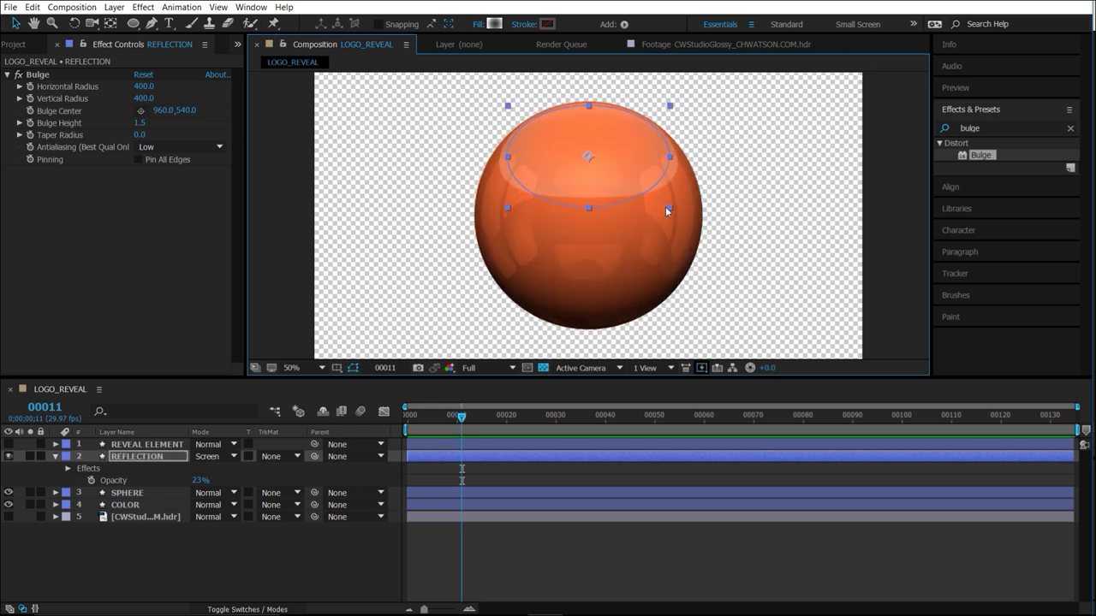
{"action": "left_click_drag", "start_coordinate": [667, 212], "coordinate": [664, 207]}
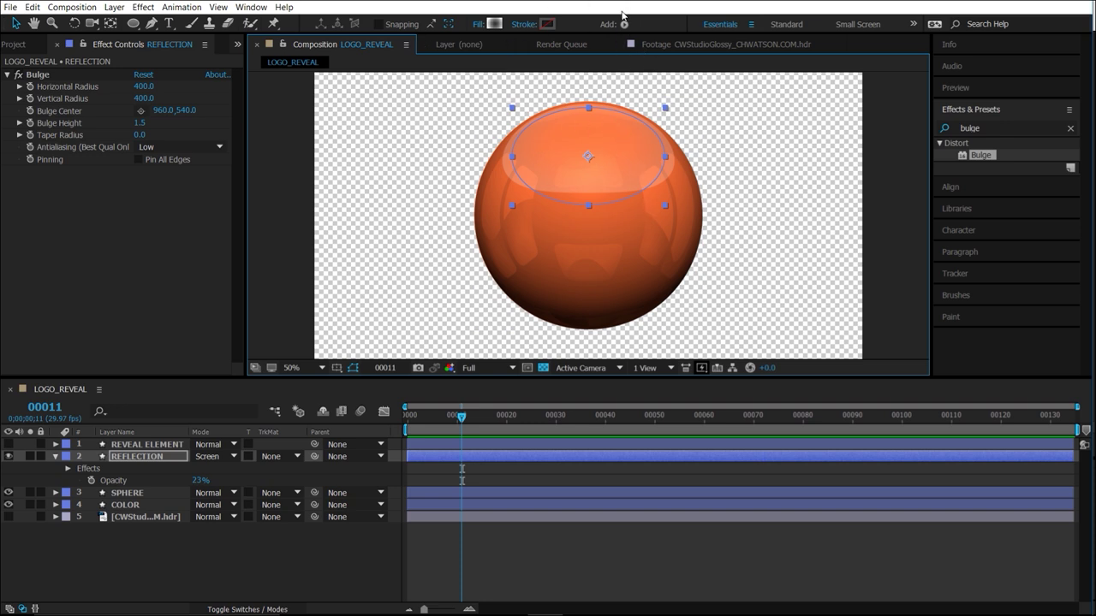
- Raise the REFLECTION layer's Opacity to 35%
{"action": "left_click", "coordinate": [452, 438]}
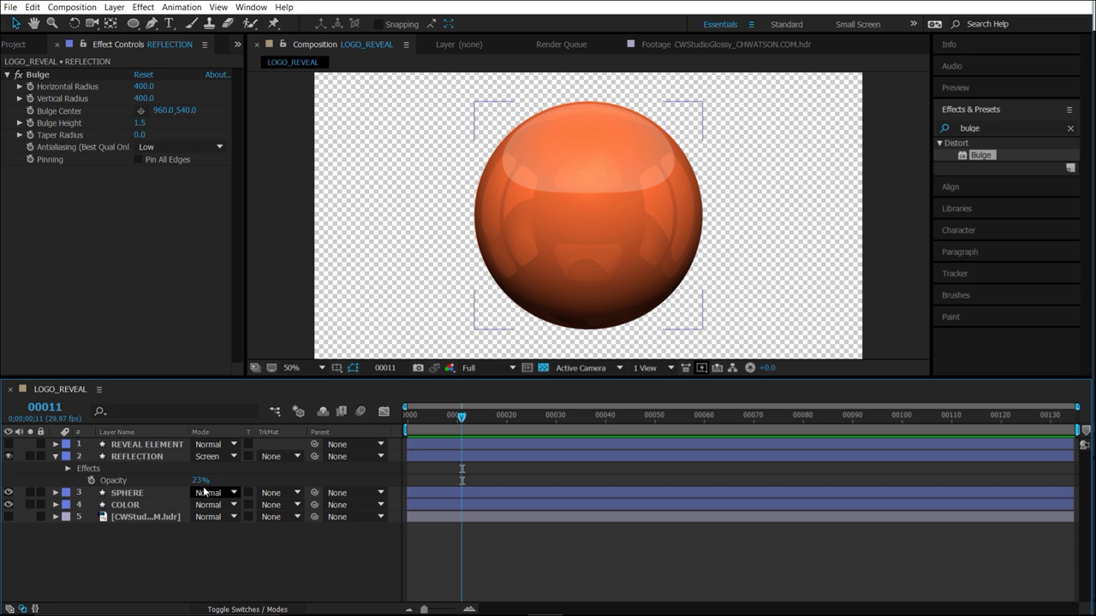
{"action": "left_click_drag", "start_coordinate": [200, 480], "coordinate": [198, 483]}
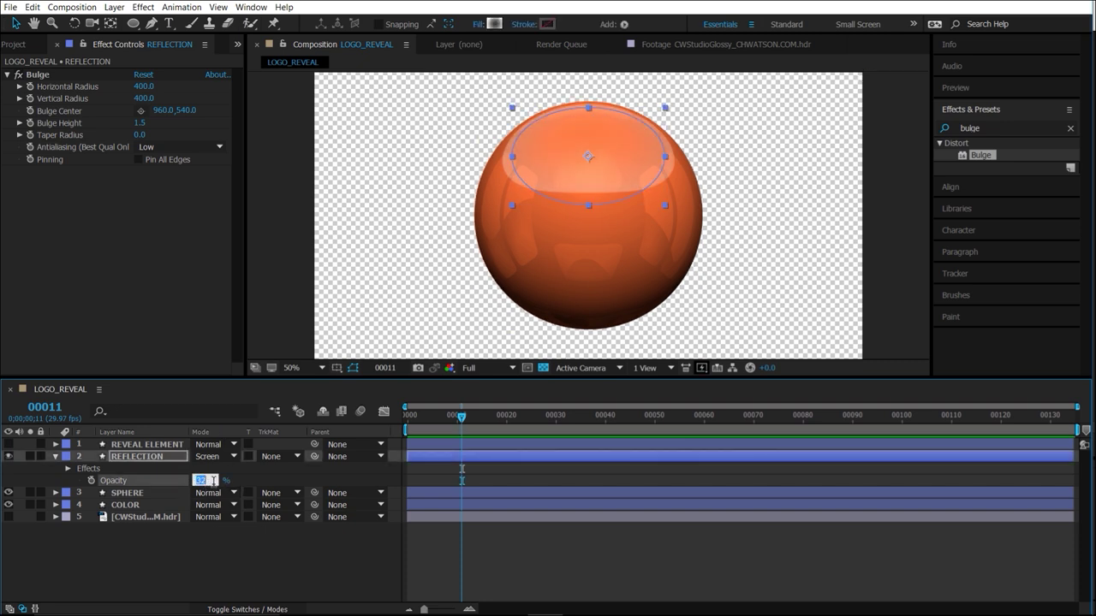
{"action": "type", "text": "3"}
{"action": "key", "text": "Return"}
{"action": "left_click", "coordinate": [233, 577]}
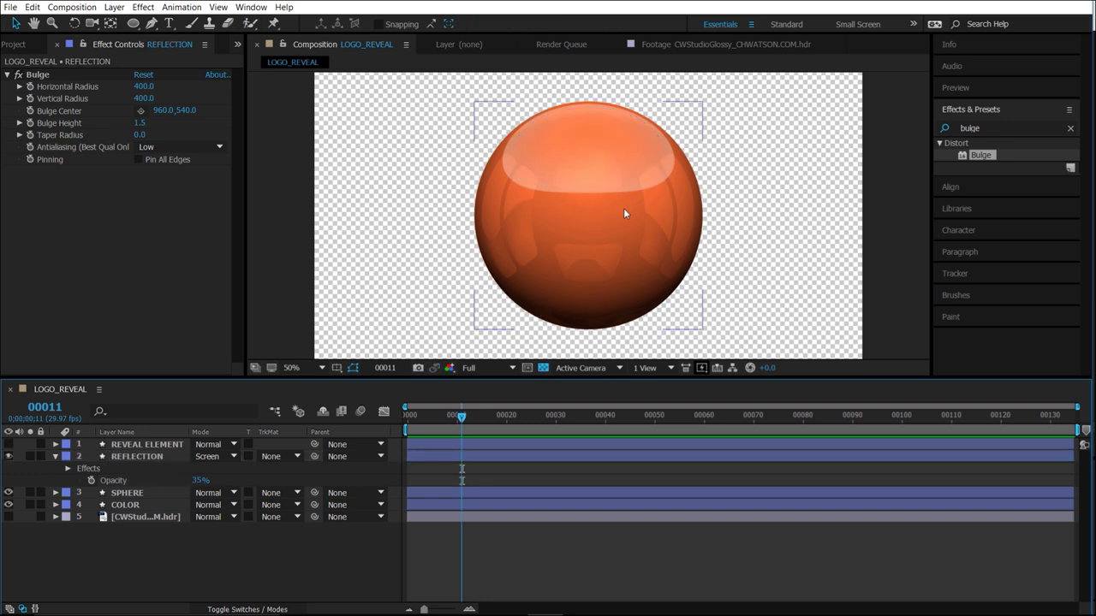
- Draw a wide rectangular mask on the REFLECTION layer, ending partway down the highlight ellipse on the sphere
{"action": "left_click", "coordinate": [146, 456]}
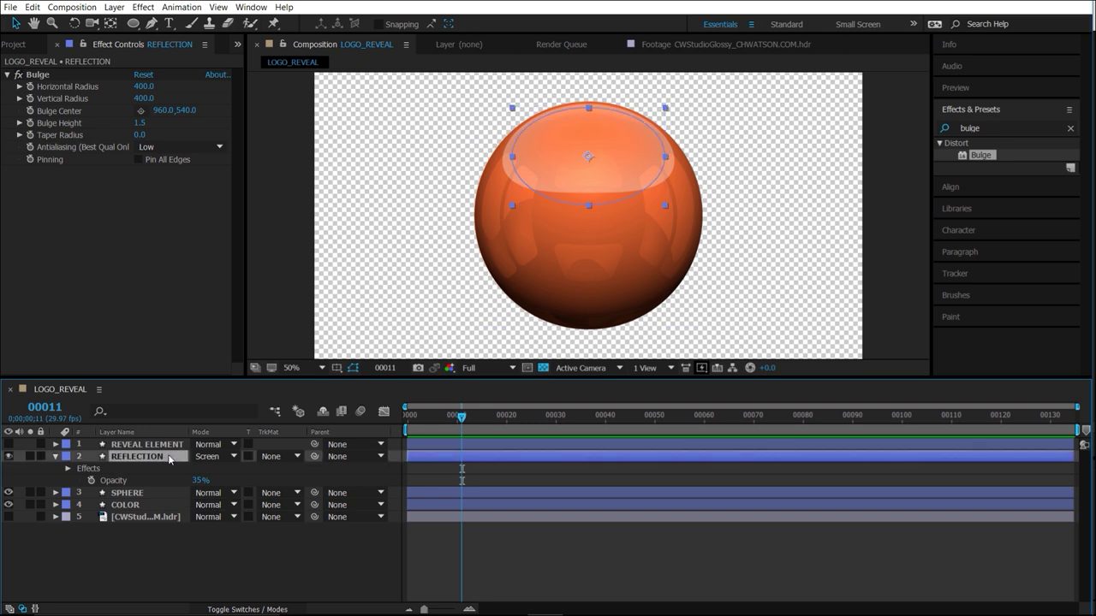
{"action": "left_click", "coordinate": [134, 23]}
{"action": "left_click", "coordinate": [206, 24]}
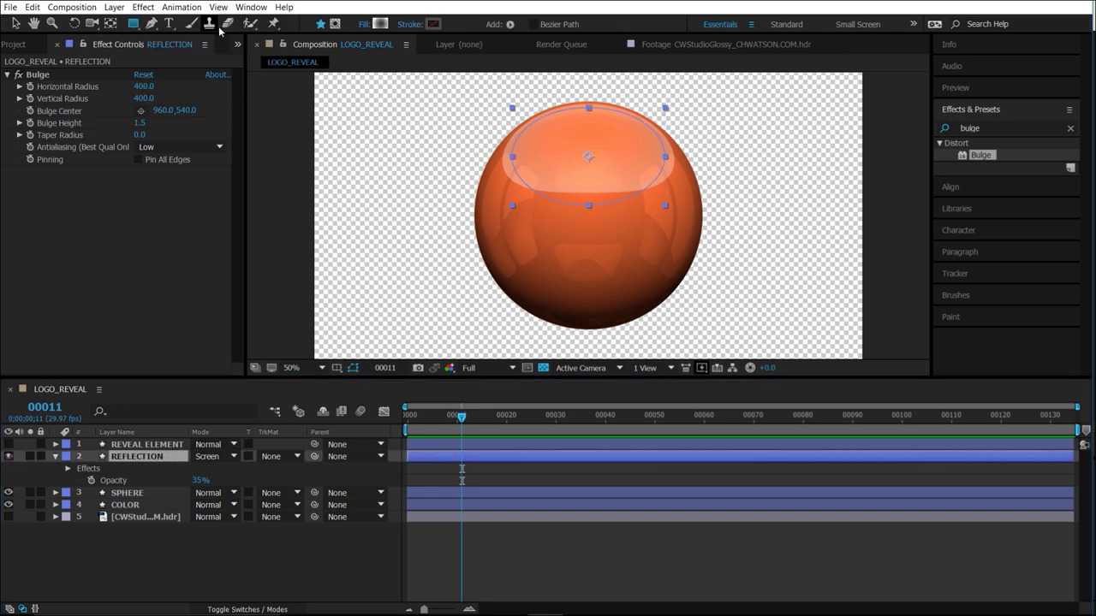
{"action": "left_click_drag", "start_coordinate": [423, 132], "coordinate": [739, 292]}
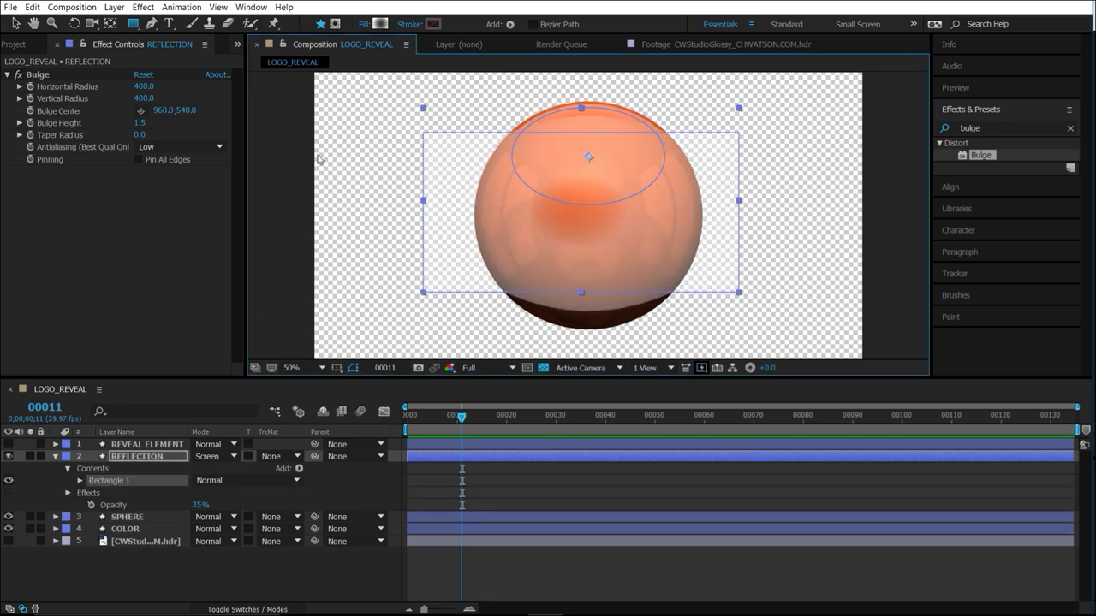
{"action": "key", "text": "ctrl+z"}
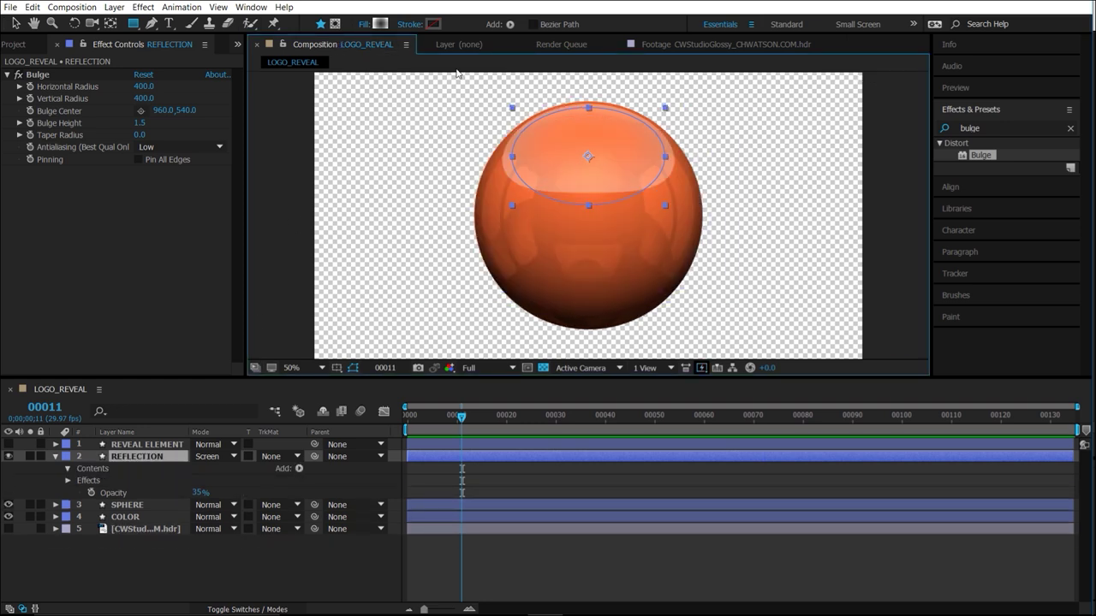
{"action": "left_click", "coordinate": [335, 26]}
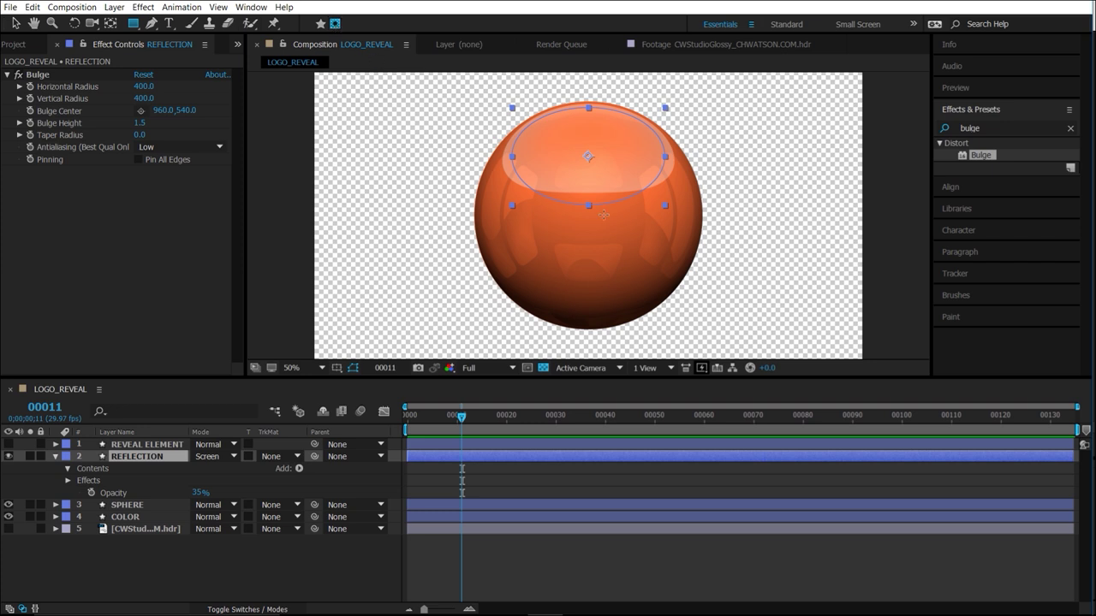
{"action": "key", "text": "comma"}
{"action": "left_click_drag", "start_coordinate": [475, 91], "coordinate": [712, 196]}
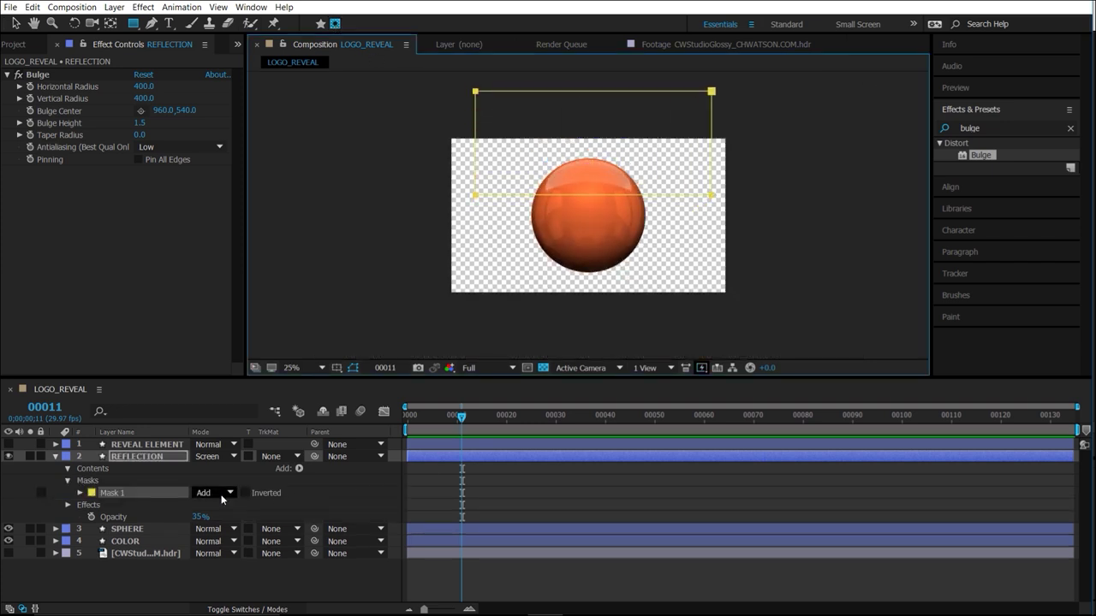
- Set the Mask Feather of the REFLECTION layer's mask to 300 pixels
{"action": "left_click", "coordinate": [163, 458]}
{"action": "key", "text": "f"}
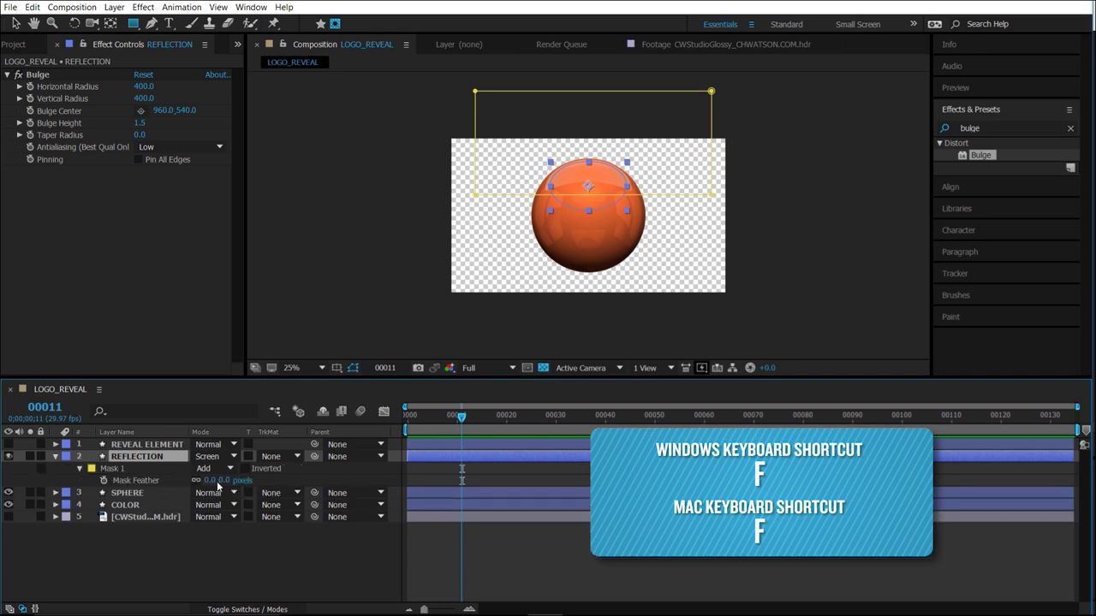
{"action": "key", "text": "period"}
{"action": "left_click_drag", "start_coordinate": [209, 480], "coordinate": [282, 480]}
{"action": "left_click", "coordinate": [210, 480]}
{"action": "type", "text": "300"}
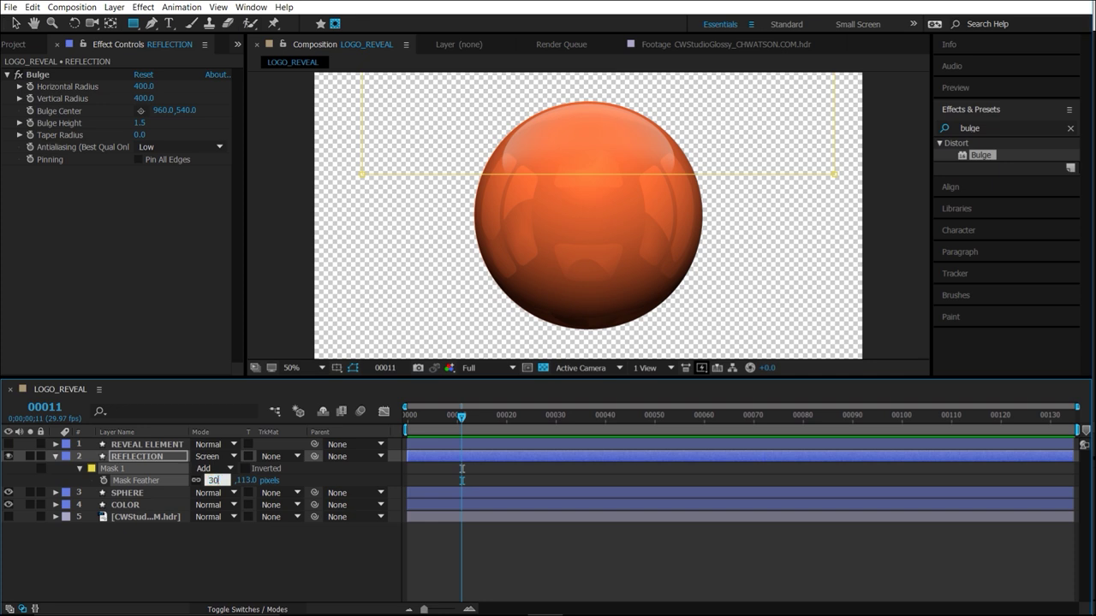
{"action": "key", "text": "Return"}
- Extend the lower edge of the REFLECTION mask slightly downward, just past the bottom of the visible highlight
{"action": "left_click", "coordinate": [363, 173]}
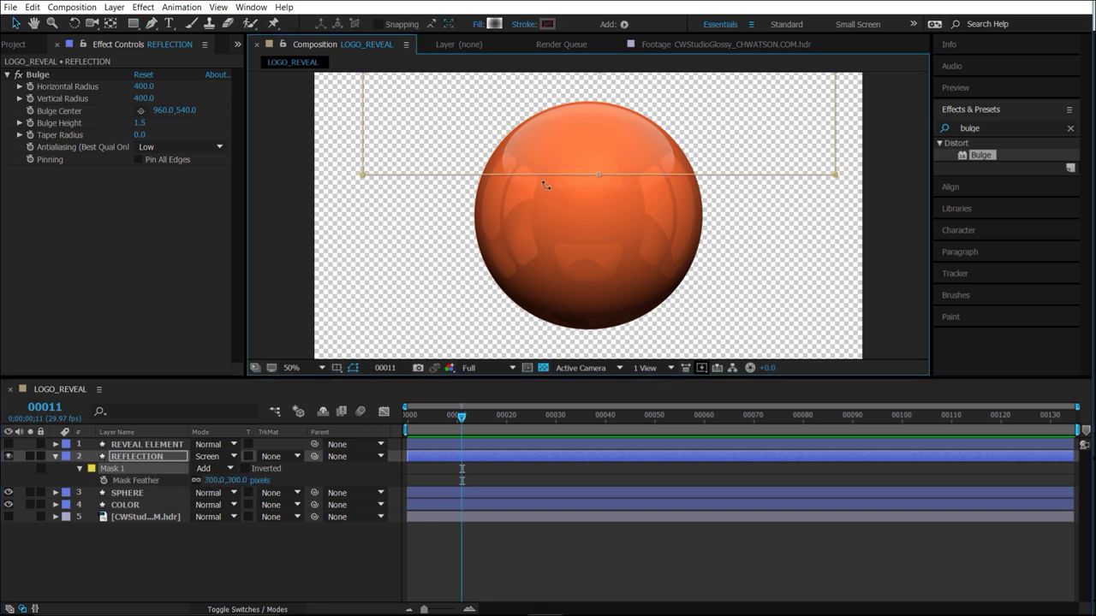
{"action": "left_click_drag", "start_coordinate": [599, 174], "coordinate": [601, 199]}
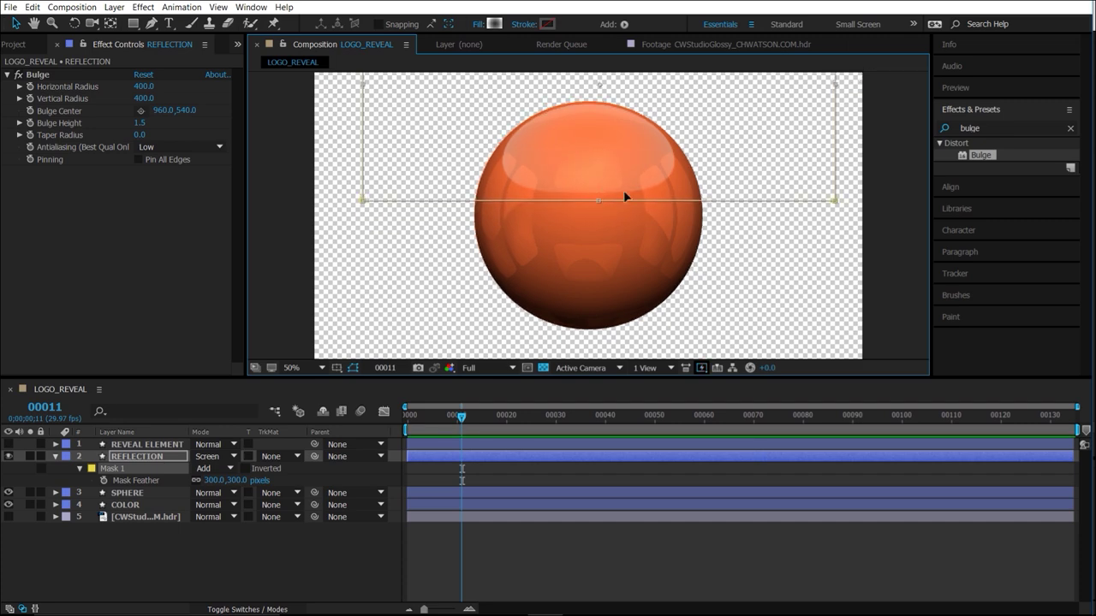
{"action": "left_click", "coordinate": [370, 552]}
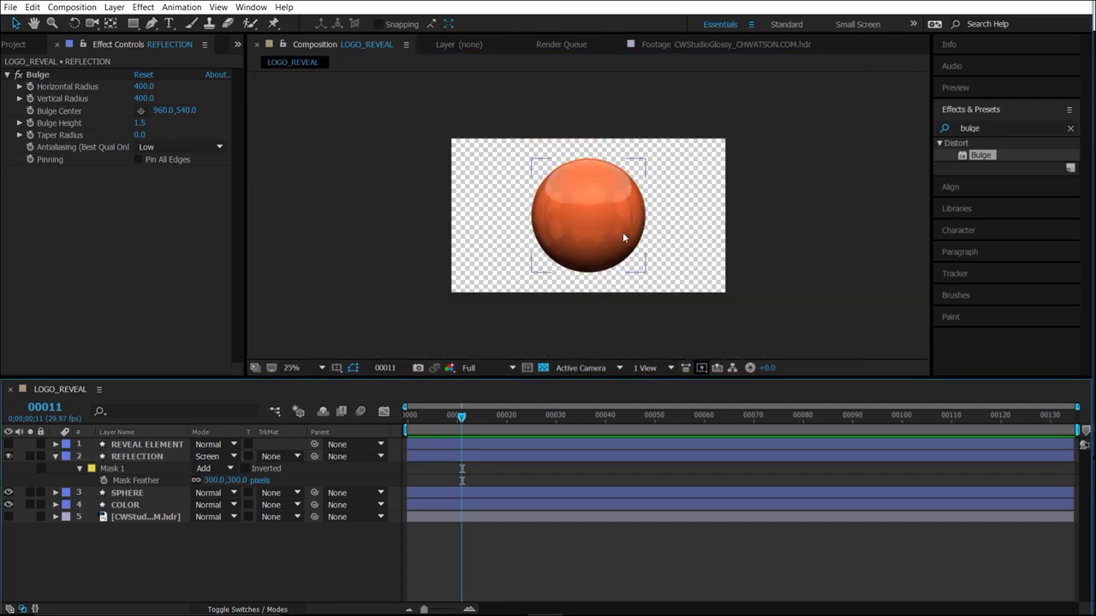
{"action": "left_click_drag", "start_coordinate": [672, 249], "coordinate": [672, 231]}
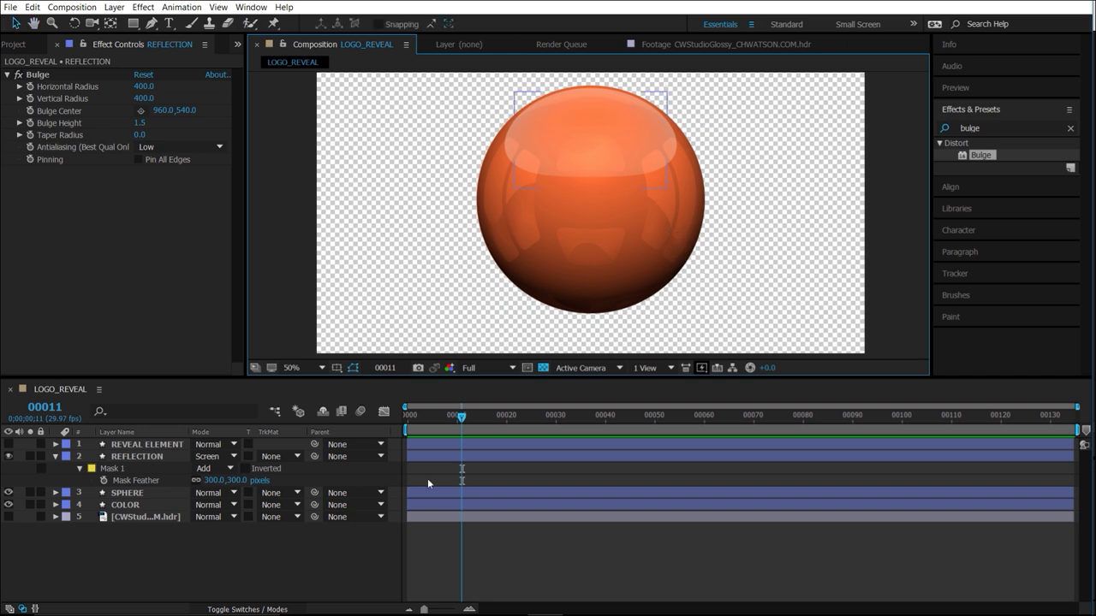
- Change the SPHERE layer's shape fill color to white, FFFFFF
{"action": "left_click", "coordinate": [314, 540]}
{"action": "left_click", "coordinate": [149, 494]}
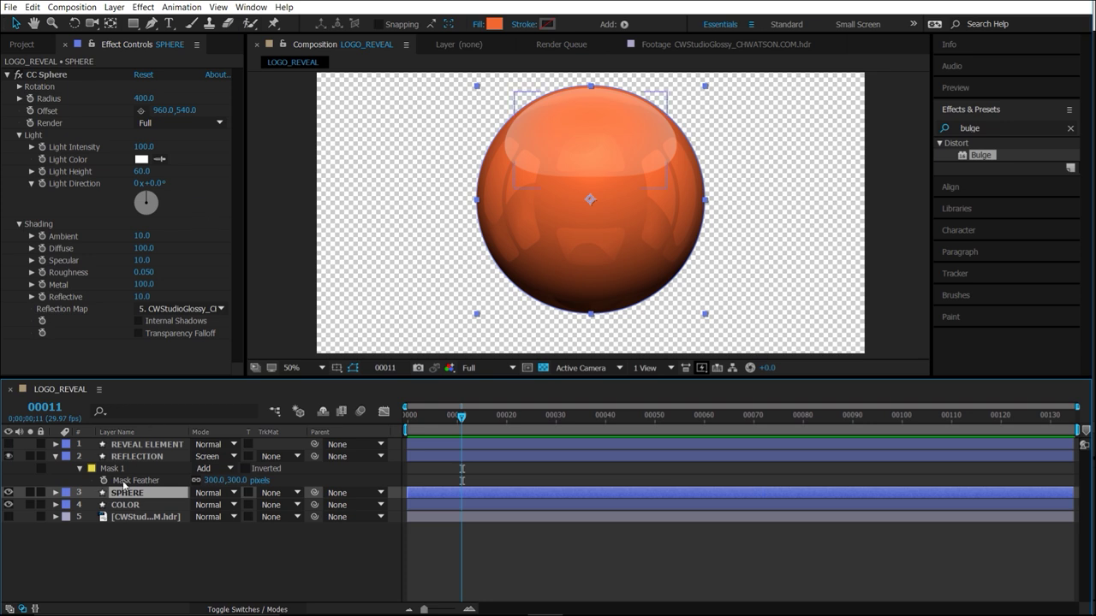
{"action": "left_click", "coordinate": [30, 494]}
{"action": "left_click", "coordinate": [30, 493]}
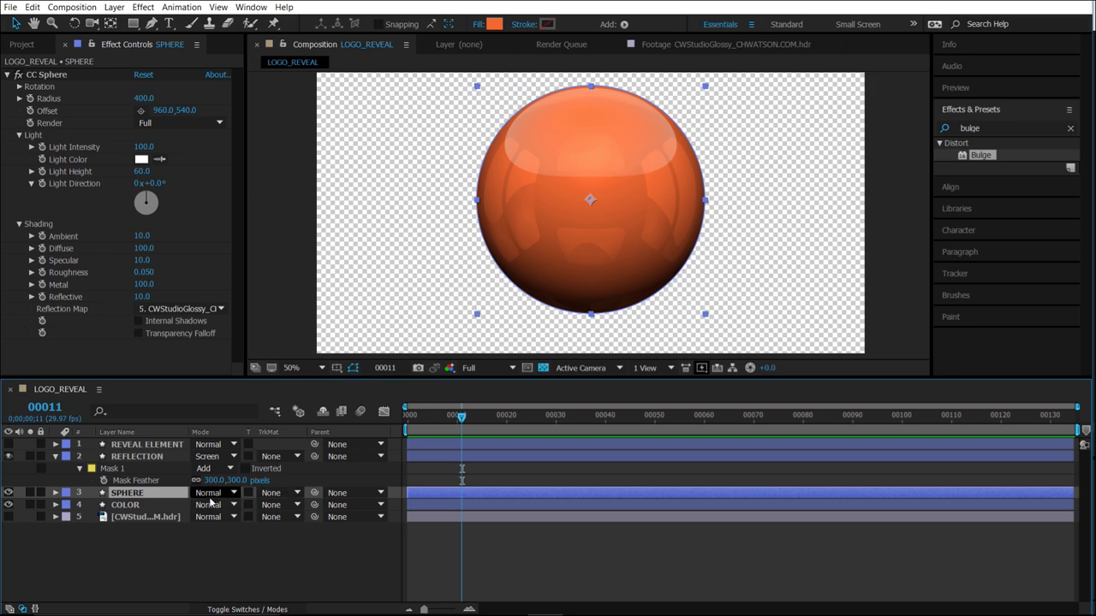
{"action": "left_click", "coordinate": [137, 505]}
{"action": "left_click", "coordinate": [145, 495]}
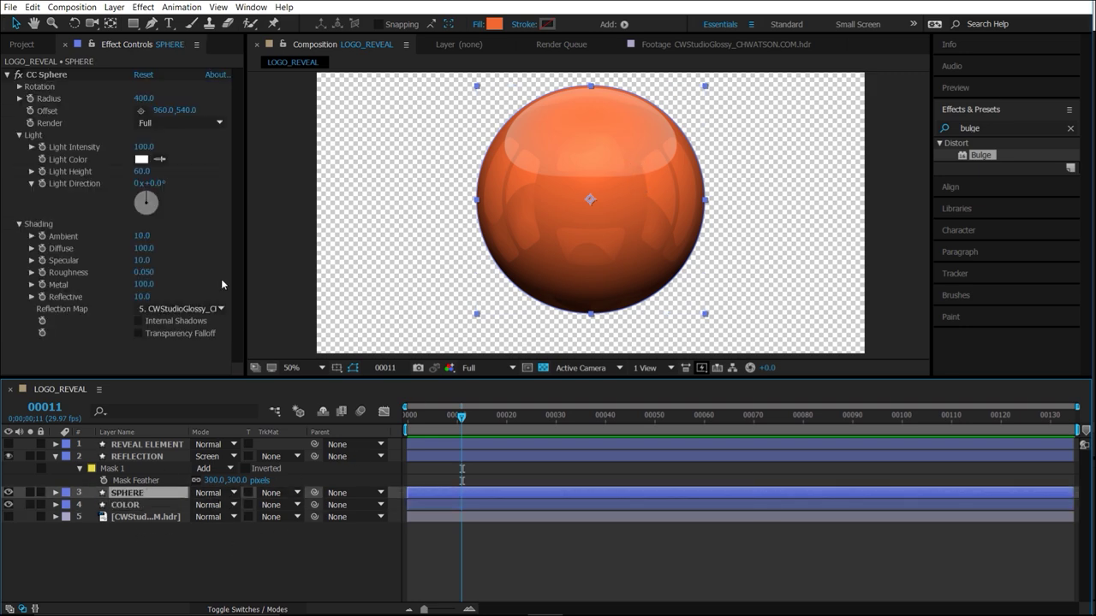
{"action": "left_click", "coordinate": [494, 23]}
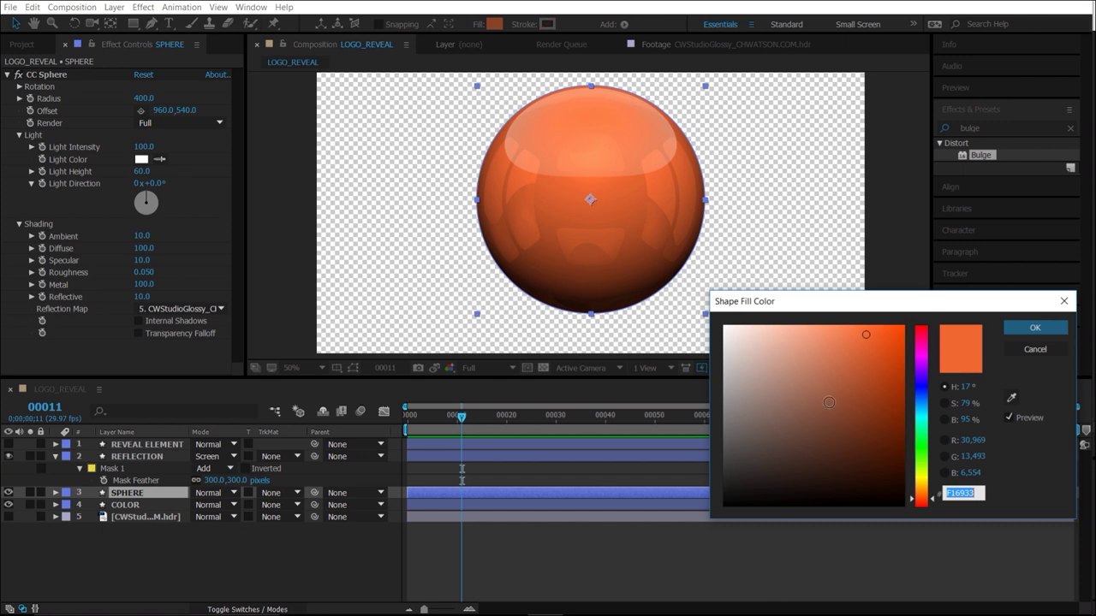
{"action": "type", "text": "ffffff"}
{"action": "left_click", "coordinate": [1032, 327]}
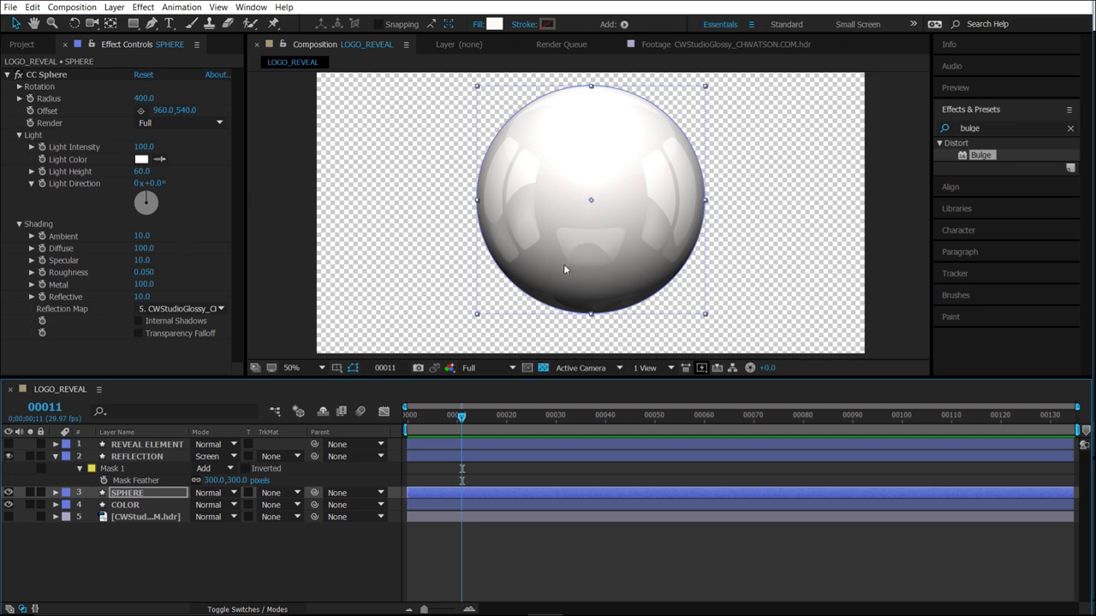
- Set the SPHERE layer's blending mode to Multiply and toggle its visibility to compare the shading over COLOR
{"action": "left_click", "coordinate": [214, 493]}
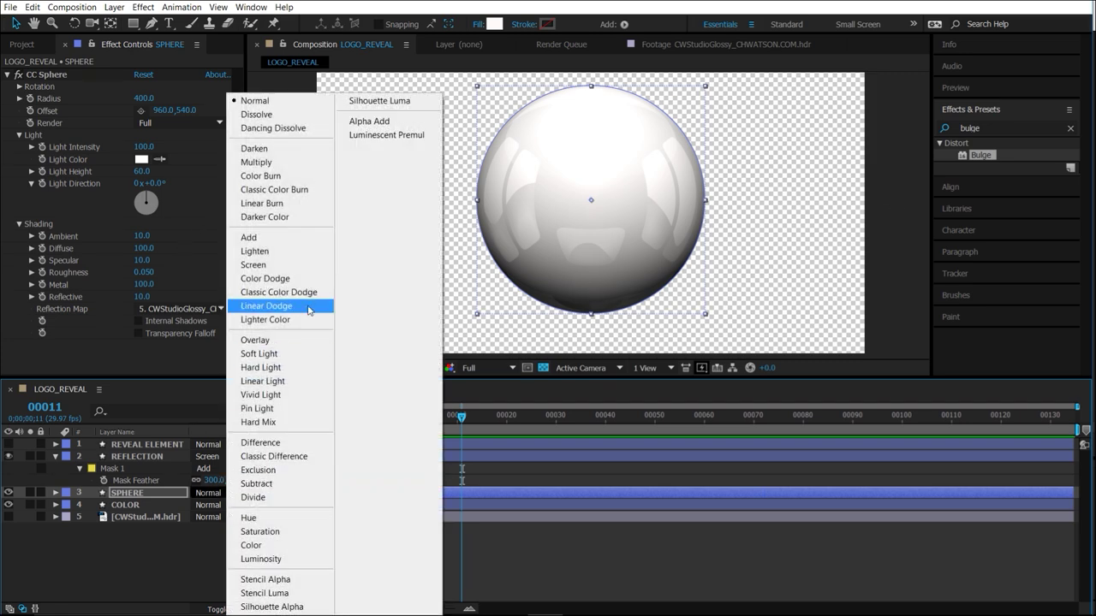
{"action": "left_click", "coordinate": [256, 162]}
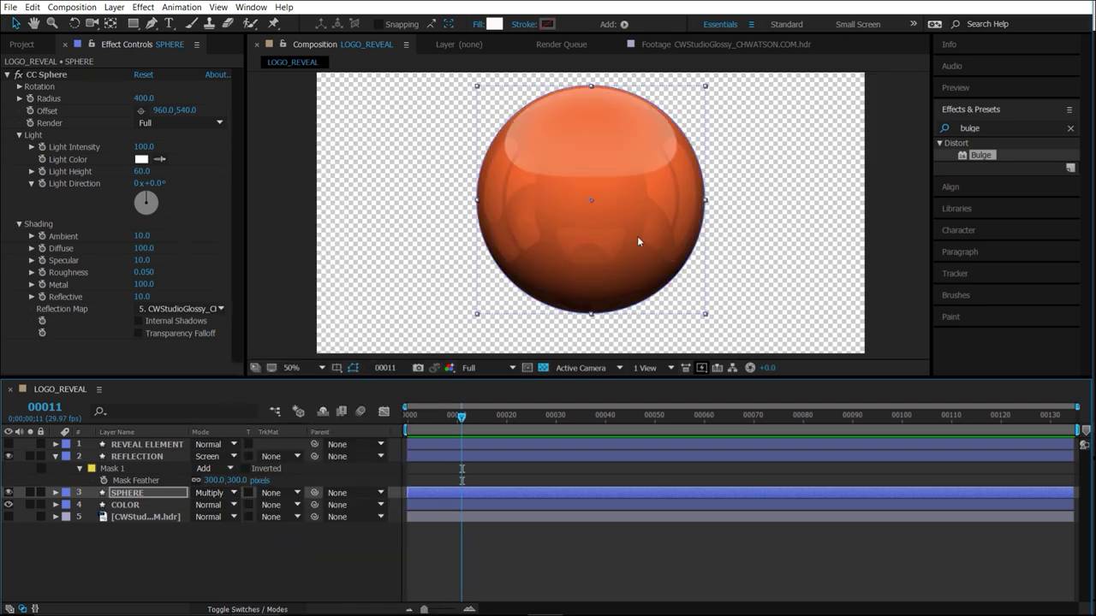
{"action": "left_click", "coordinate": [636, 272]}
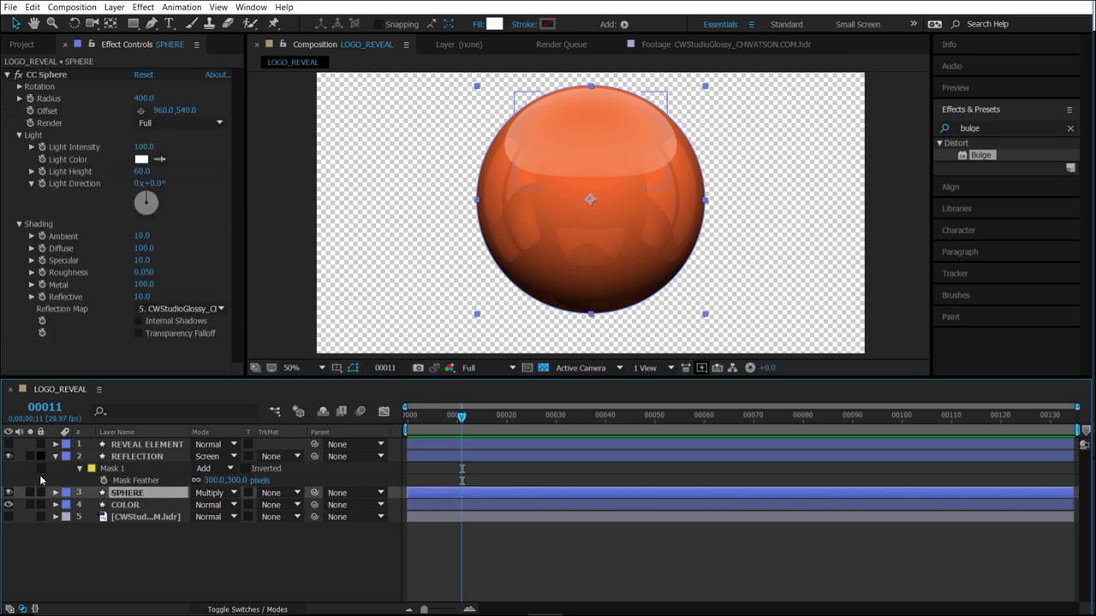
{"action": "left_click", "coordinate": [10, 494]}
{"action": "left_click", "coordinate": [9, 493]}
- Find the Levels effect and apply it to the SPHERE layer
{"action": "left_click_drag", "start_coordinate": [982, 128], "coordinate": [922, 131]}
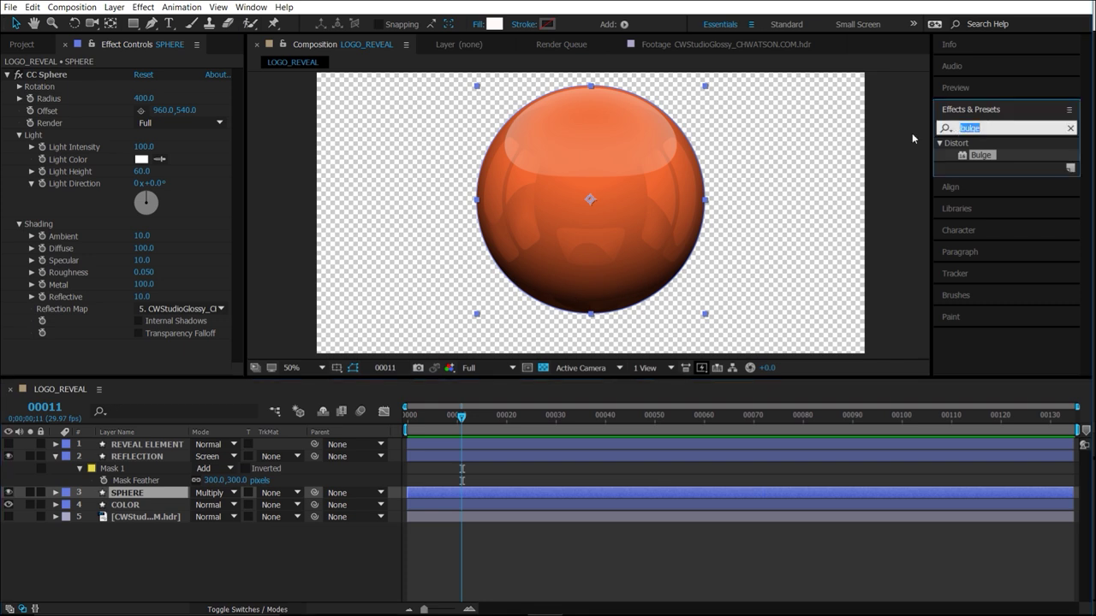
{"action": "type", "text": "levels"}
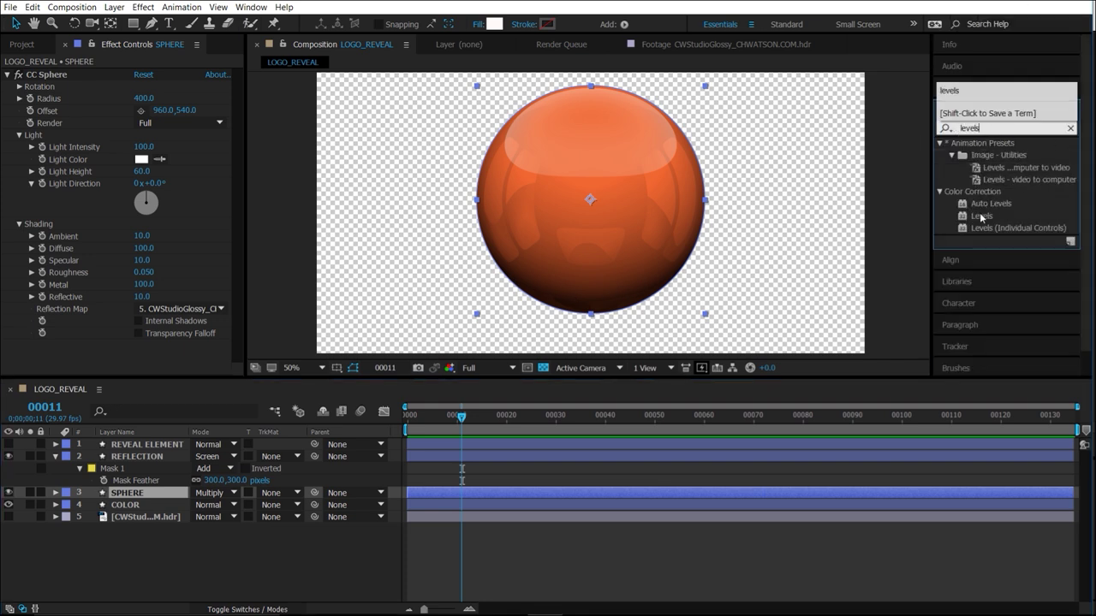
{"action": "left_click_drag", "start_coordinate": [981, 217], "coordinate": [144, 489]}
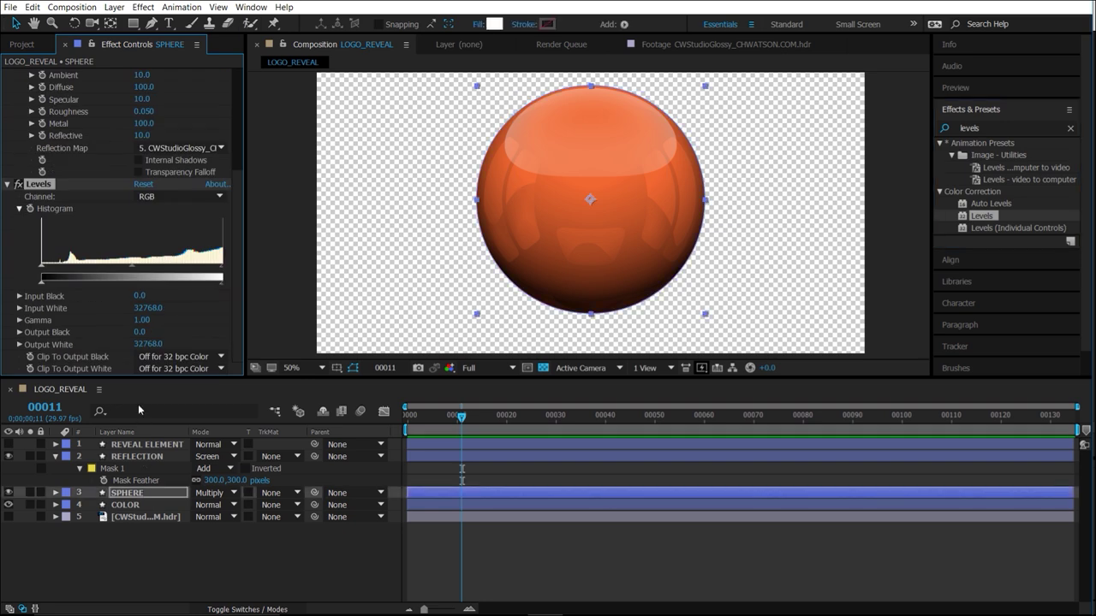
- Raise the Levels effect's Output Black to about 6168 to lighten the sphere's dark shading
{"action": "left_click_drag", "start_coordinate": [245, 254], "coordinate": [293, 253]}
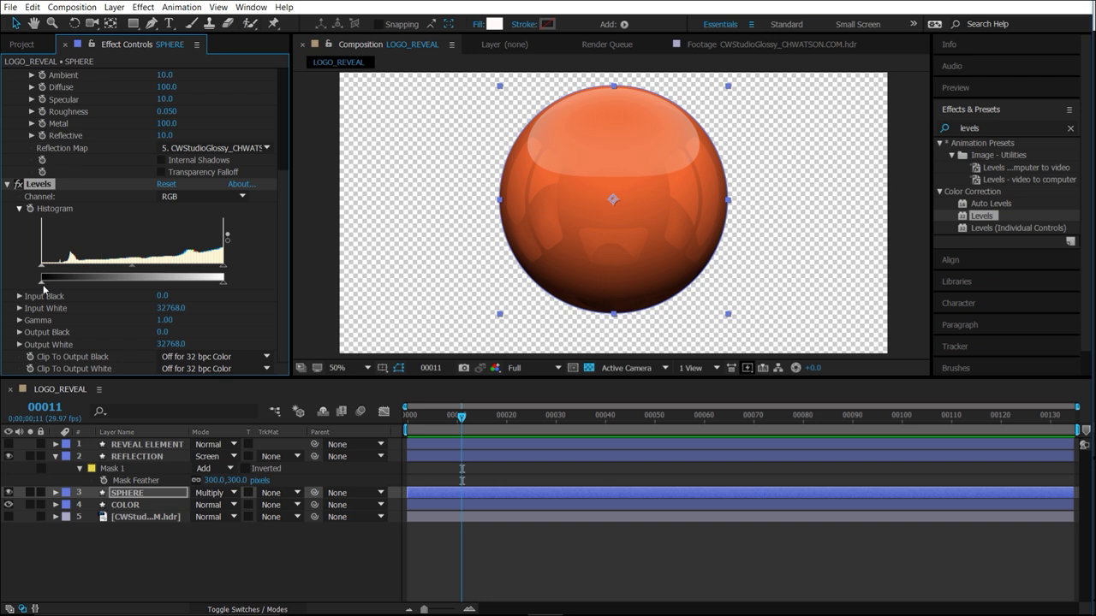
{"action": "mouse_move", "coordinate": [43, 284]}
{"action": "left_mouse_down"}
{"action": "mouse_move", "coordinate": [114, 283]}
{"action": "mouse_move", "coordinate": [76, 283]}
{"action": "left_mouse_up"}
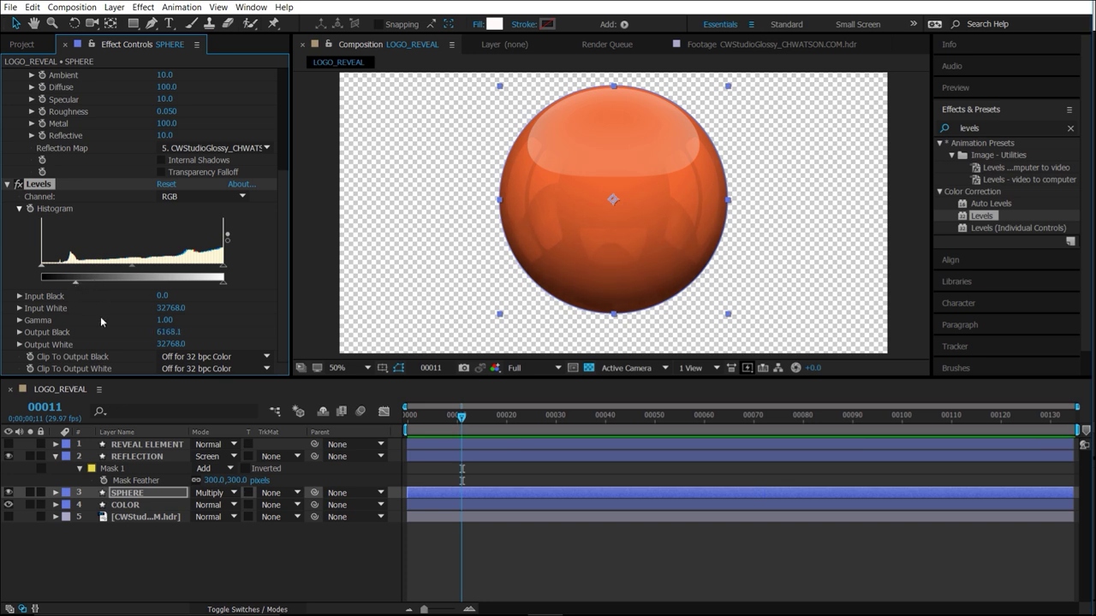
{"action": "left_click", "coordinate": [223, 554]}
- Reveal the animated keyframes from the first frame and turn on the REVEAL ELEMENT layer's visibility
{"action": "left_click_drag", "start_coordinate": [461, 444], "coordinate": [381, 426]}
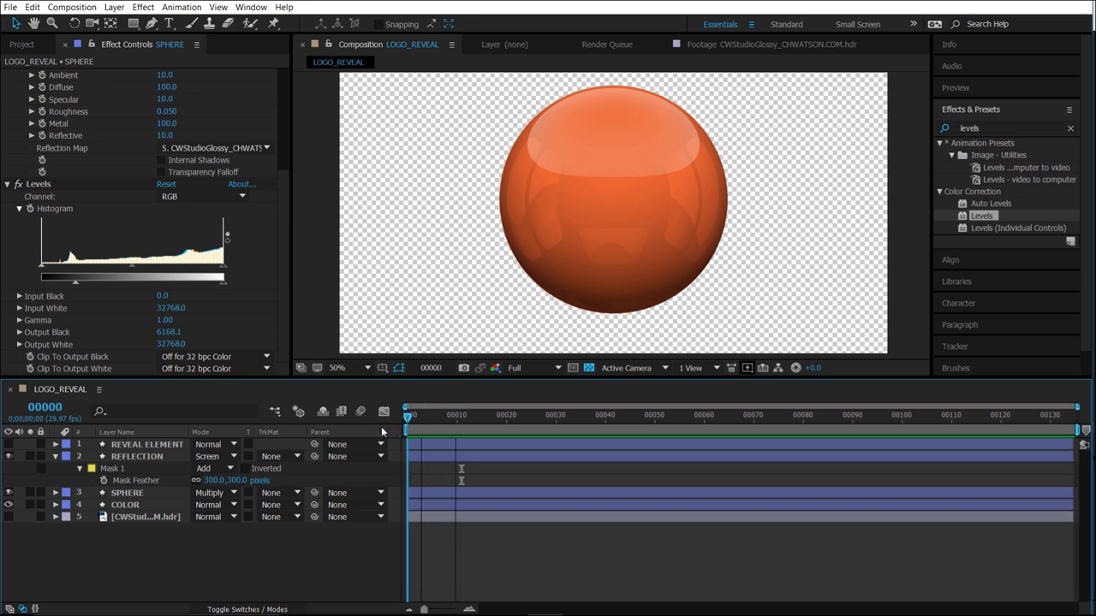
{"action": "left_click", "coordinate": [310, 565]}
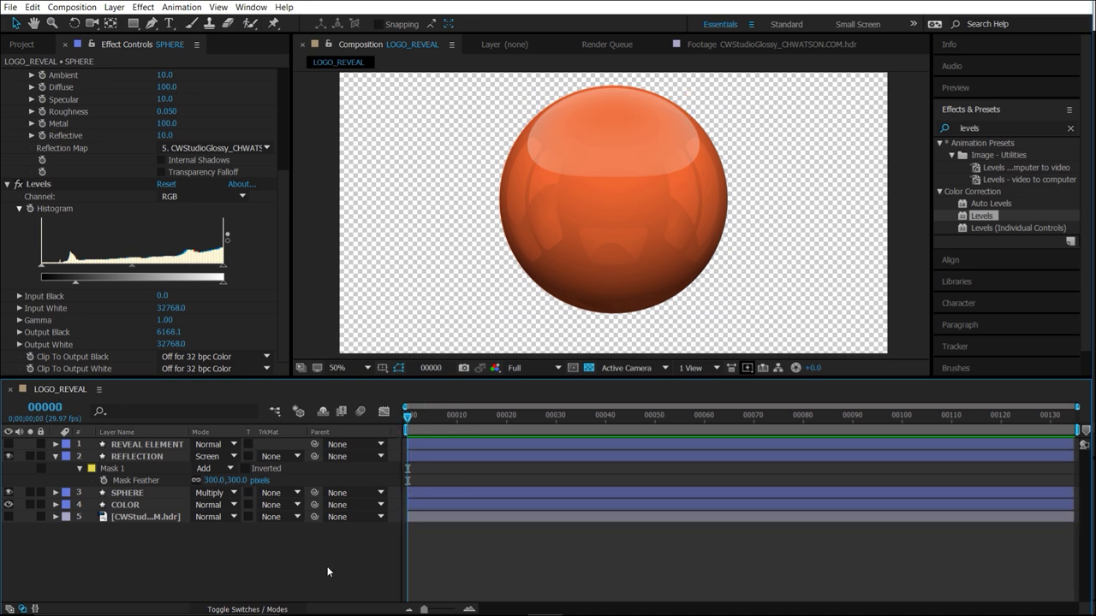
{"action": "key", "text": "u"}
{"action": "key", "text": "space"}
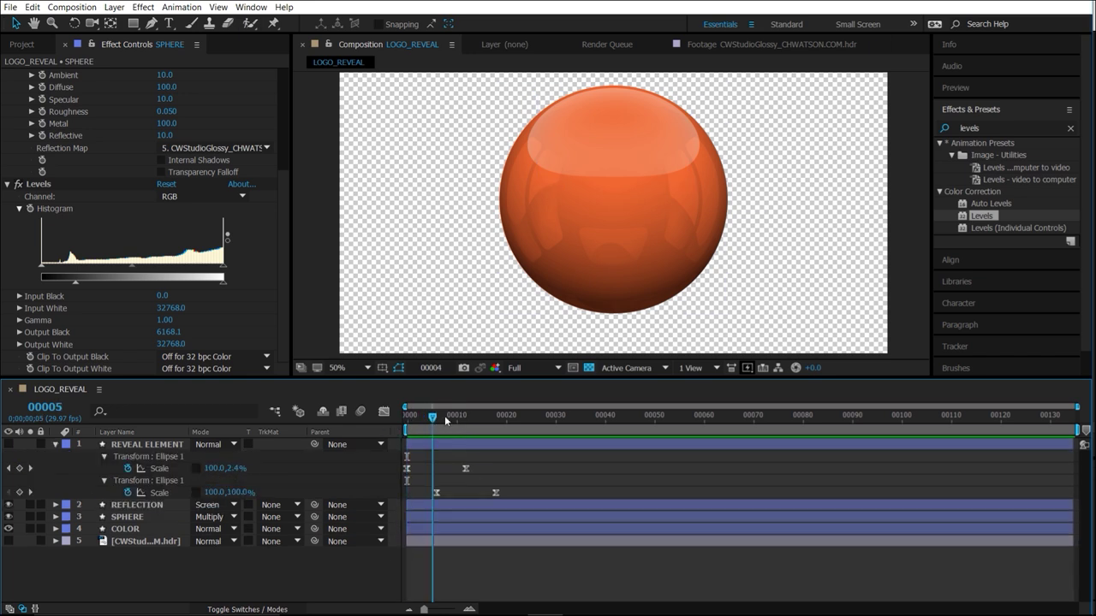
{"action": "key", "text": "space"}
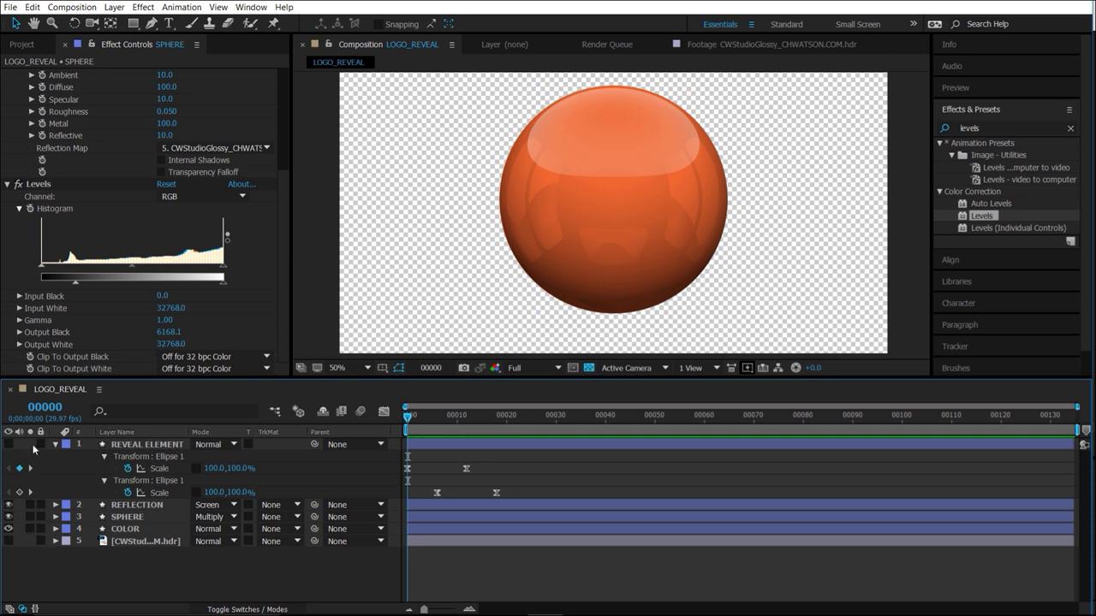
{"action": "left_click", "coordinate": [8, 444]}
- End the work area at REVEAL ELEMENT's last Scale keyframe, frame 18, and trim the composition to the work area
{"action": "left_click_drag", "start_coordinate": [414, 423], "coordinate": [496, 424]}
{"action": "left_click", "coordinate": [497, 492]}
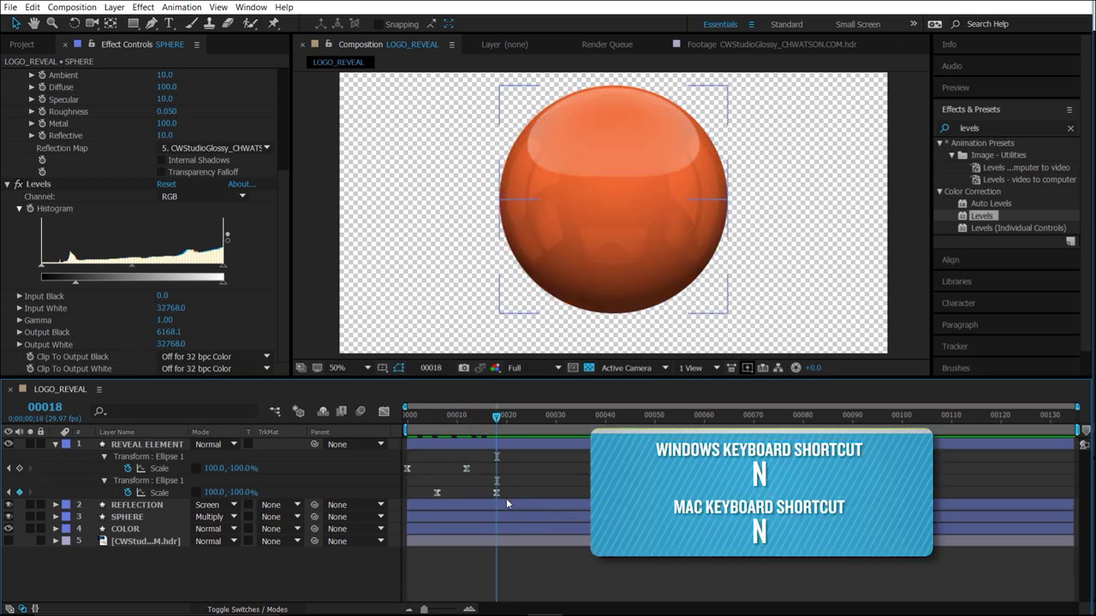
{"action": "key", "text": "n"}
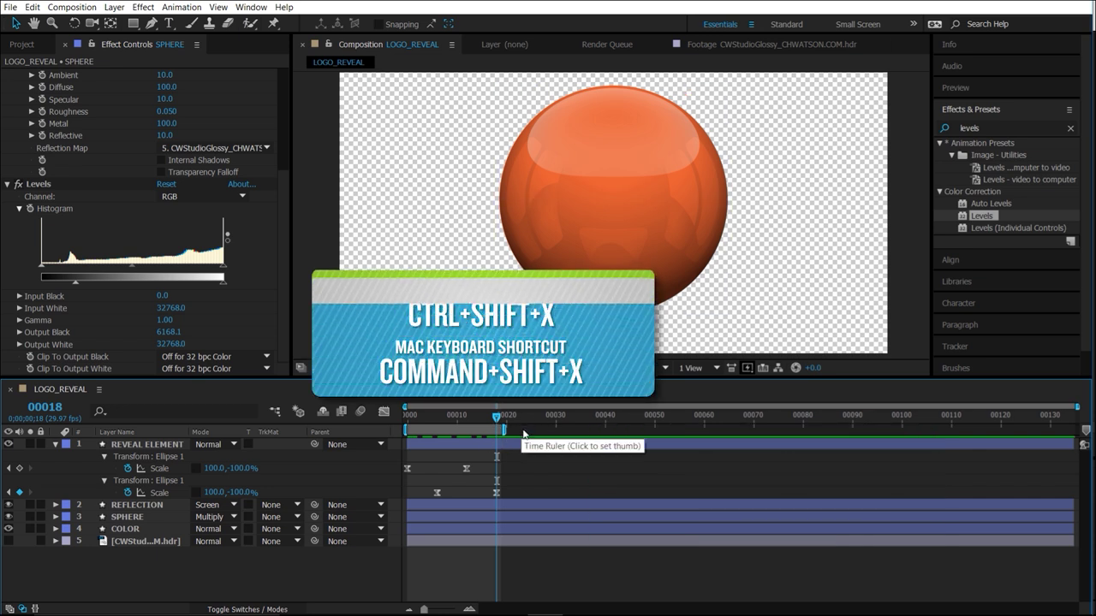
{"action": "key", "text": "ctrl+shift+x"}
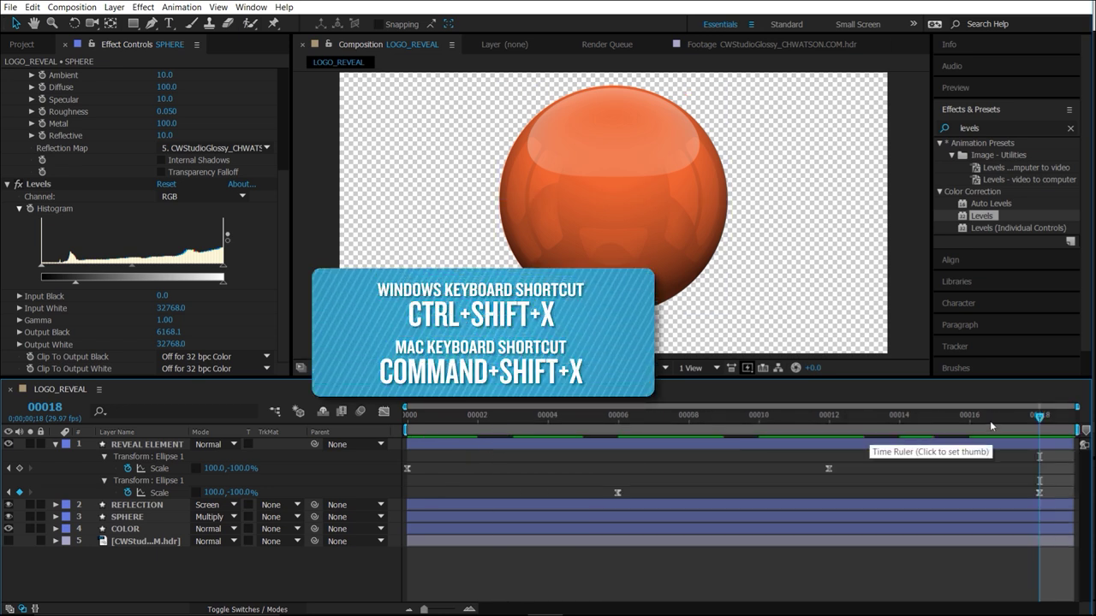
- Play the trimmed composition from the first frame and scrub to frame 7 to check REVEAL ELEMENT's motion over the sphere
{"action": "left_click", "coordinate": [548, 416]}
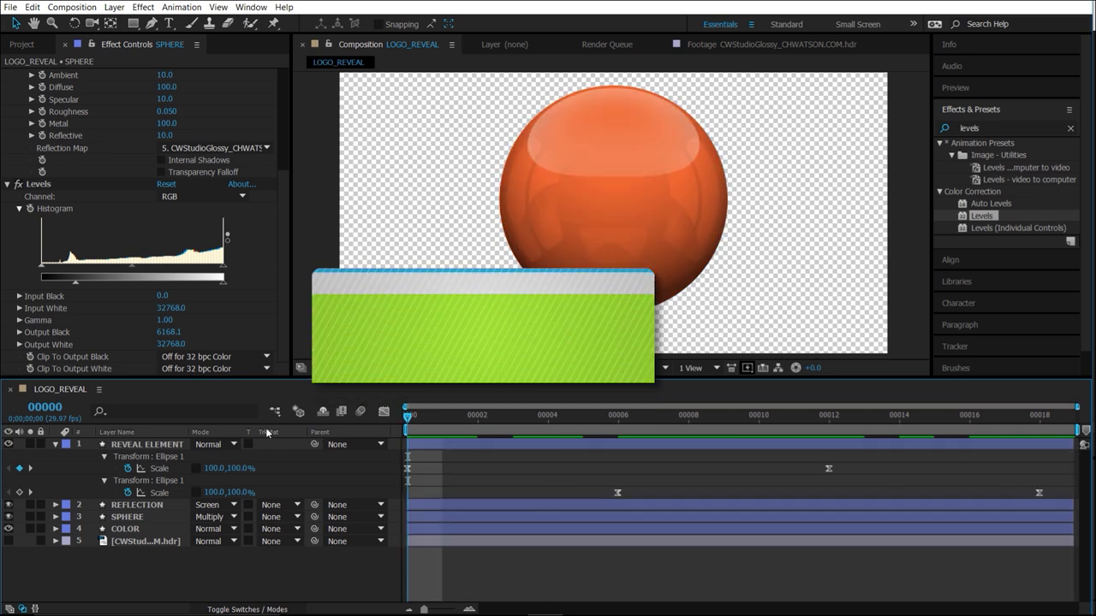
{"action": "key", "text": "Home"}
{"action": "key", "text": "space"}
{"action": "key", "text": "space"}
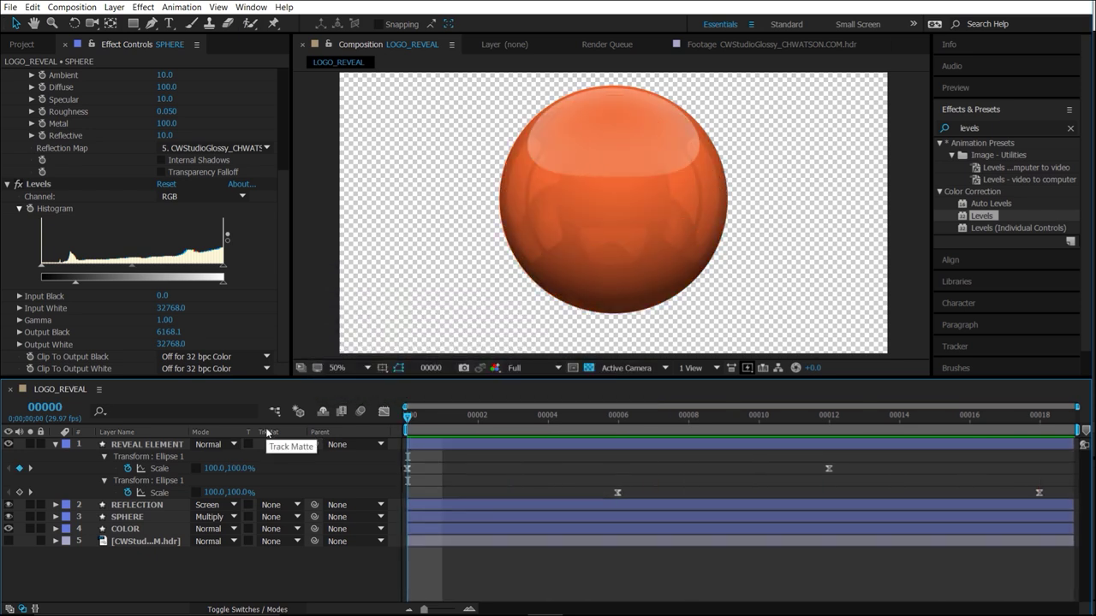
{"action": "left_click_drag", "start_coordinate": [454, 416], "coordinate": [596, 427]}
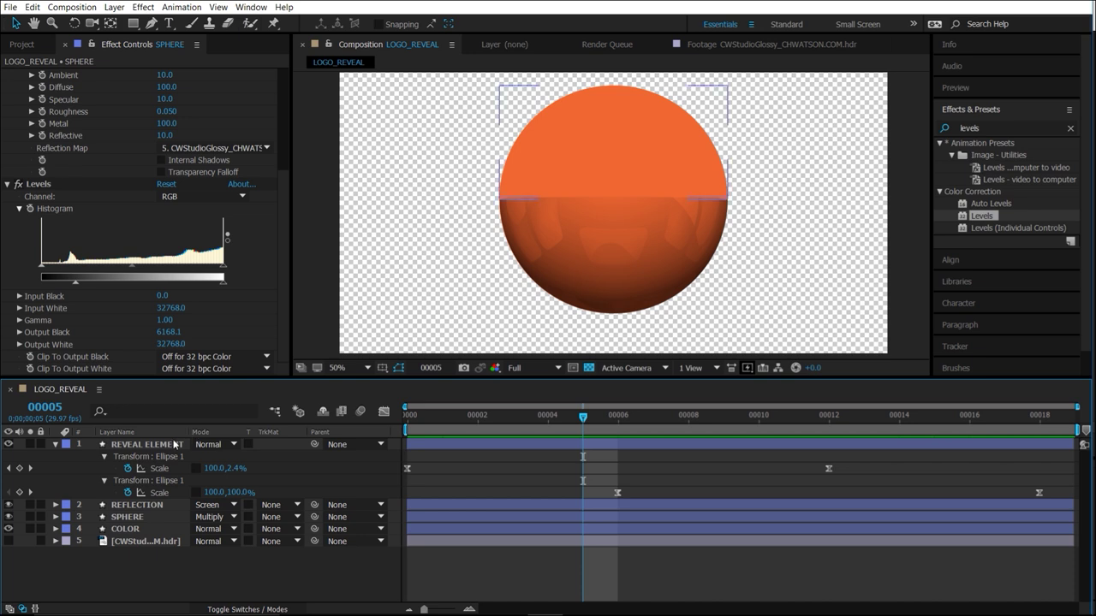
{"action": "left_click", "coordinate": [625, 422]}
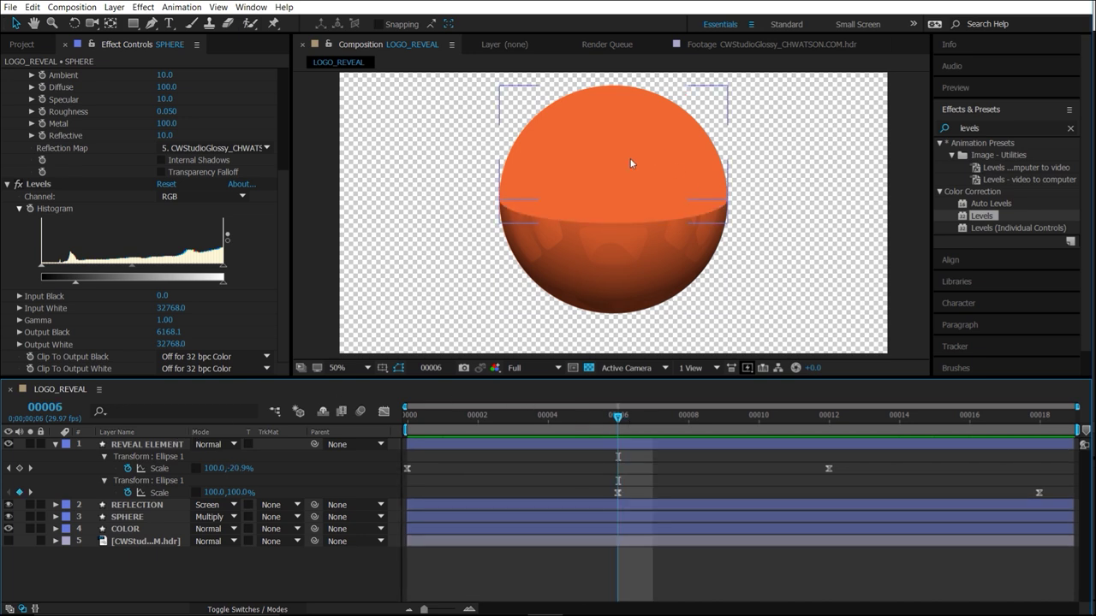
{"action": "left_click", "coordinate": [640, 420]}
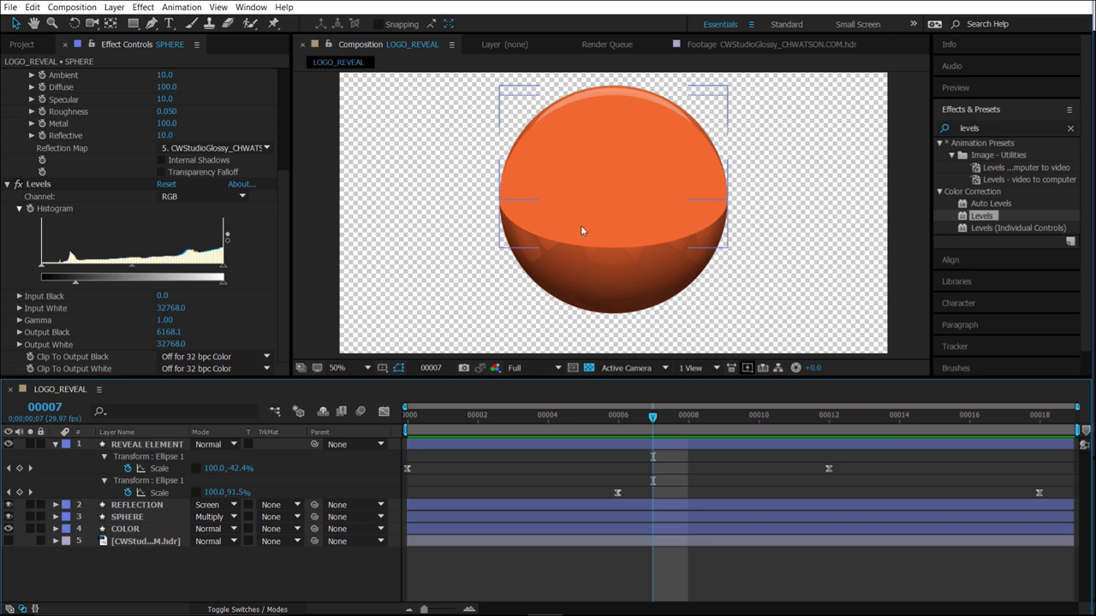
- Set the REVEAL ELEMENT layer's blending mode to Stencil Alpha and scrub the animation back to the first frame
{"action": "left_click", "coordinate": [228, 445]}
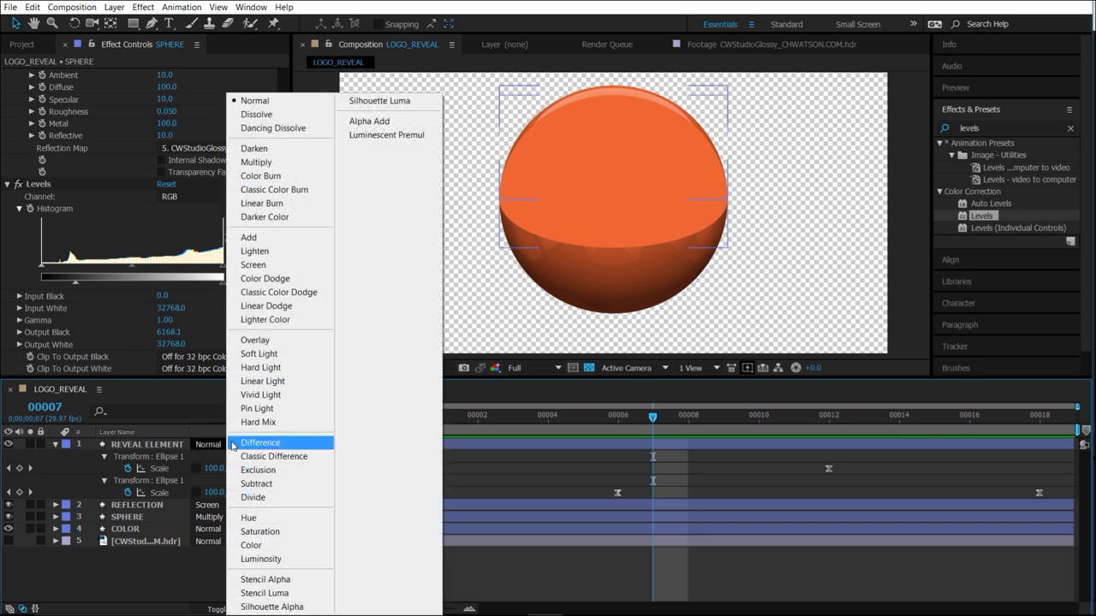
{"action": "left_click", "coordinate": [285, 581]}
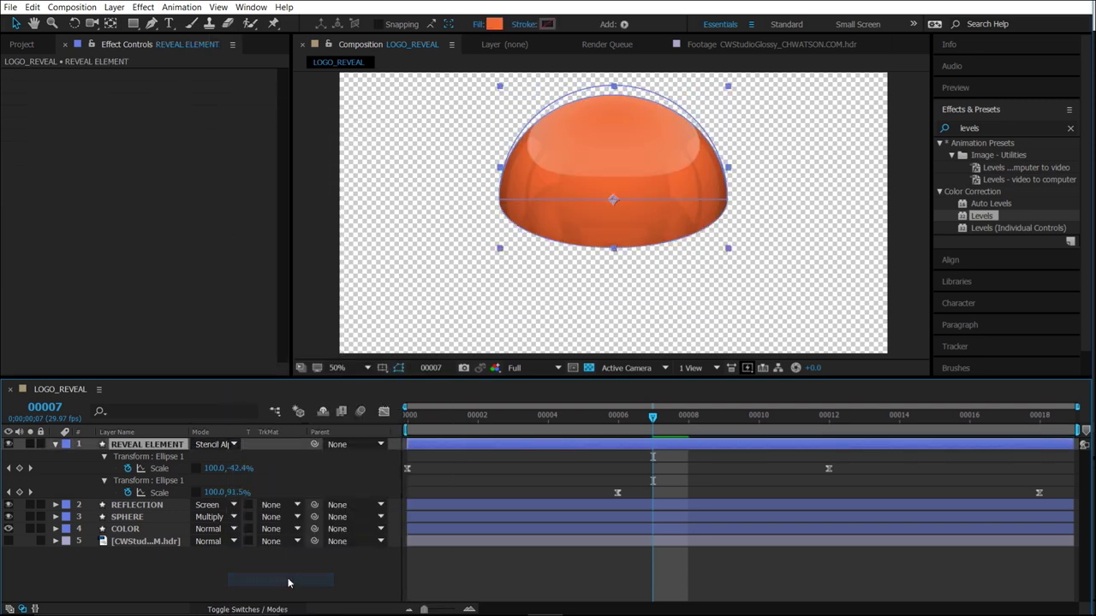
{"action": "left_click_drag", "start_coordinate": [644, 419], "coordinate": [652, 443]}
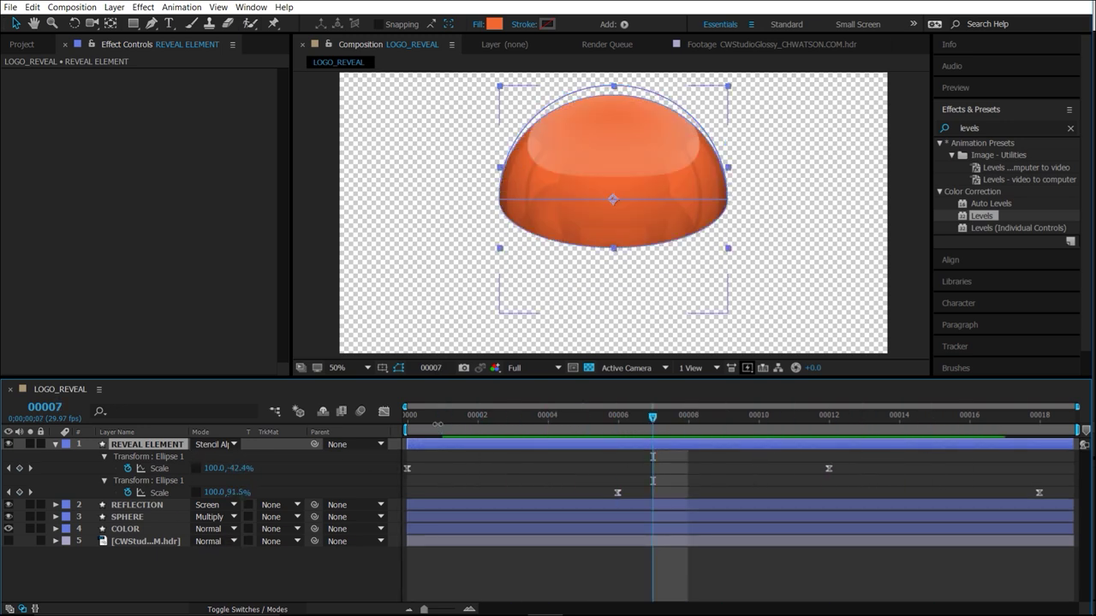
{"action": "left_click_drag", "start_coordinate": [599, 420], "coordinate": [407, 424]}
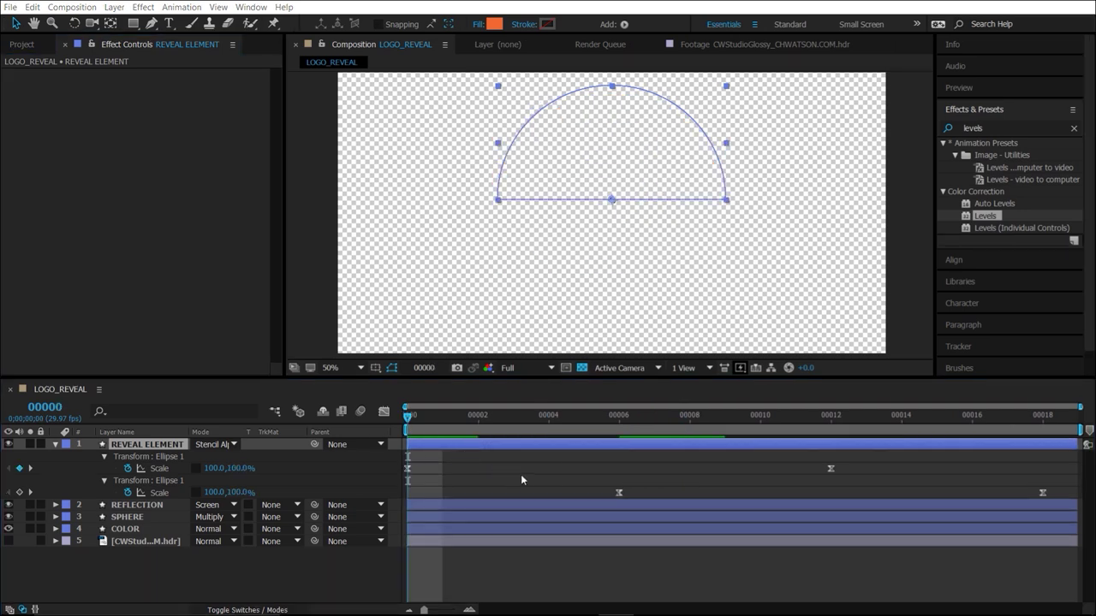
- Rename the current composition to SPHERE_1 in its composition settings
{"action": "left_click", "coordinate": [520, 474]}
{"action": "key", "text": "ctrl+k"}
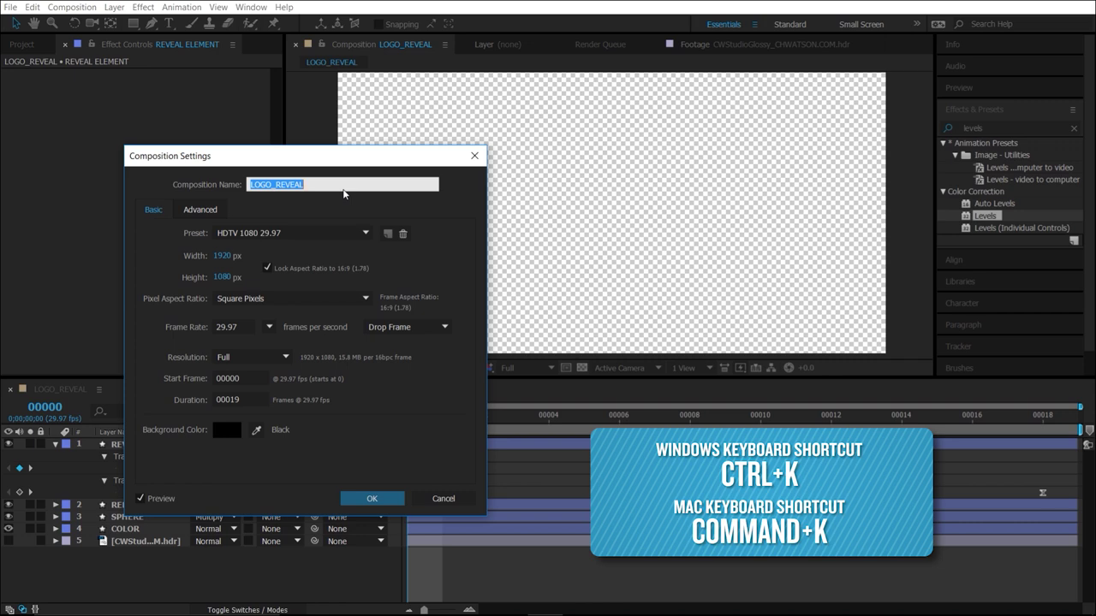
{"action": "type", "text": "SPHERE_1"}
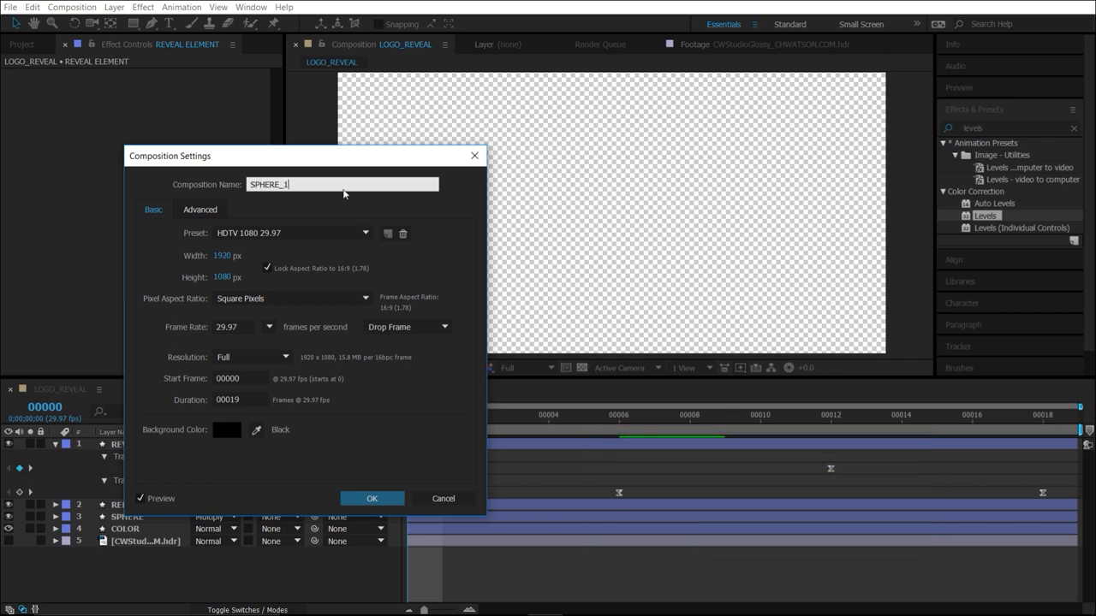
{"action": "key", "text": "Return"}
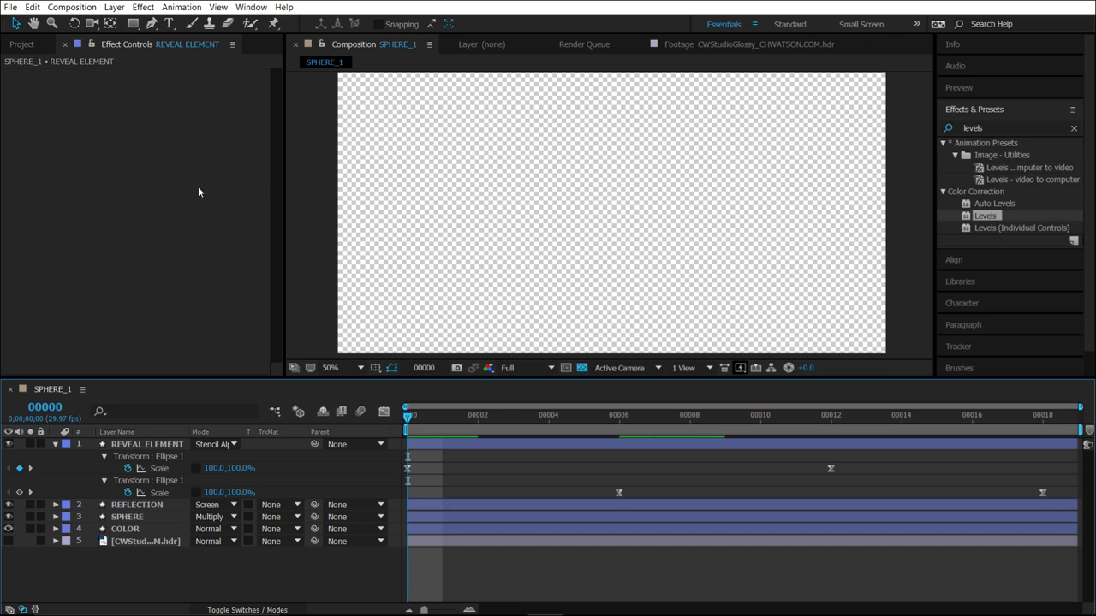
- Create a new composition named LOGO_REVEAL with a duration of 300 frames
{"action": "left_click", "coordinate": [34, 44]}
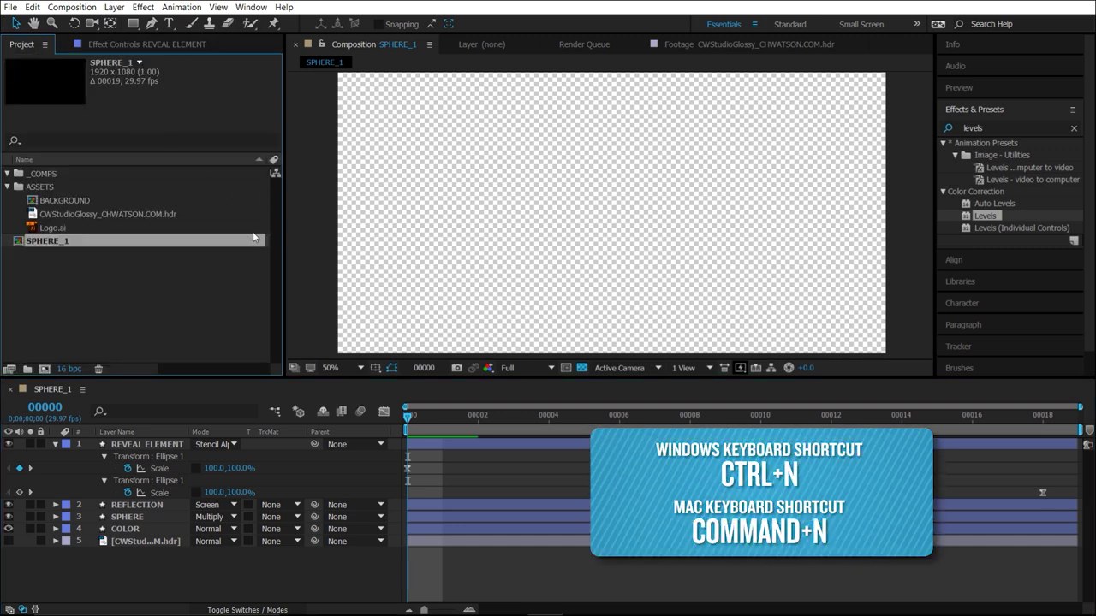
{"action": "key", "text": "ctrl+n"}
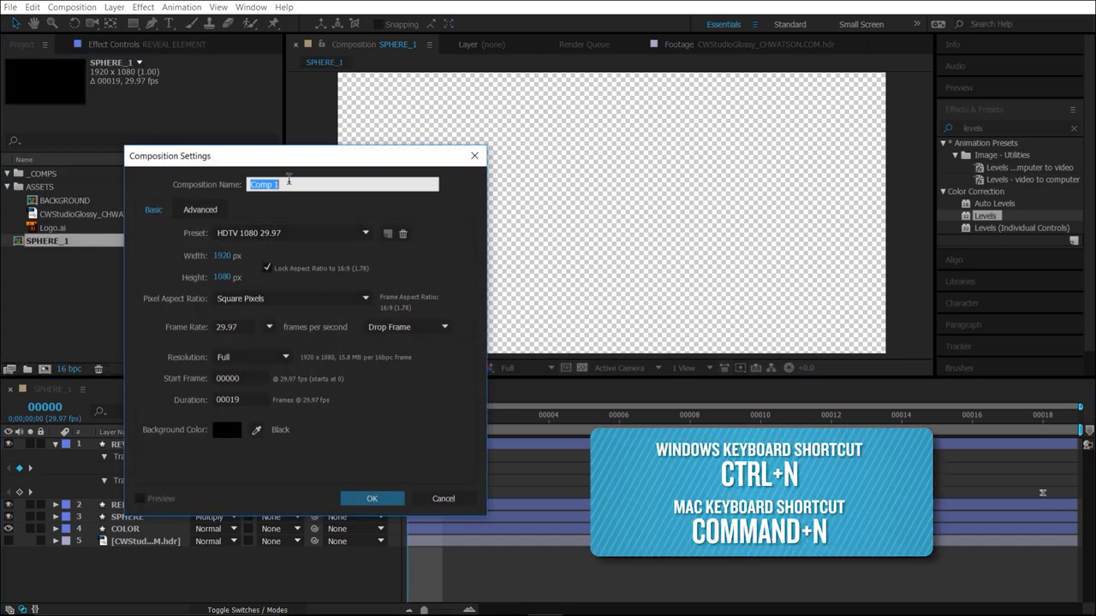
{"action": "type", "text": "LOGO_REVEAL"}
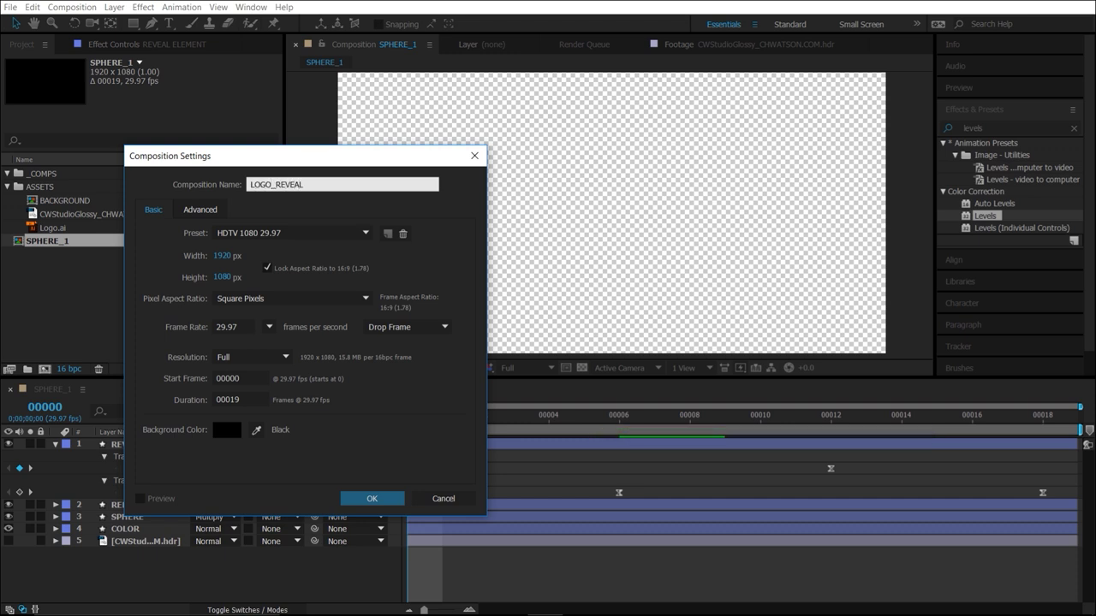
{"action": "left_click_drag", "start_coordinate": [239, 399], "coordinate": [228, 399]}
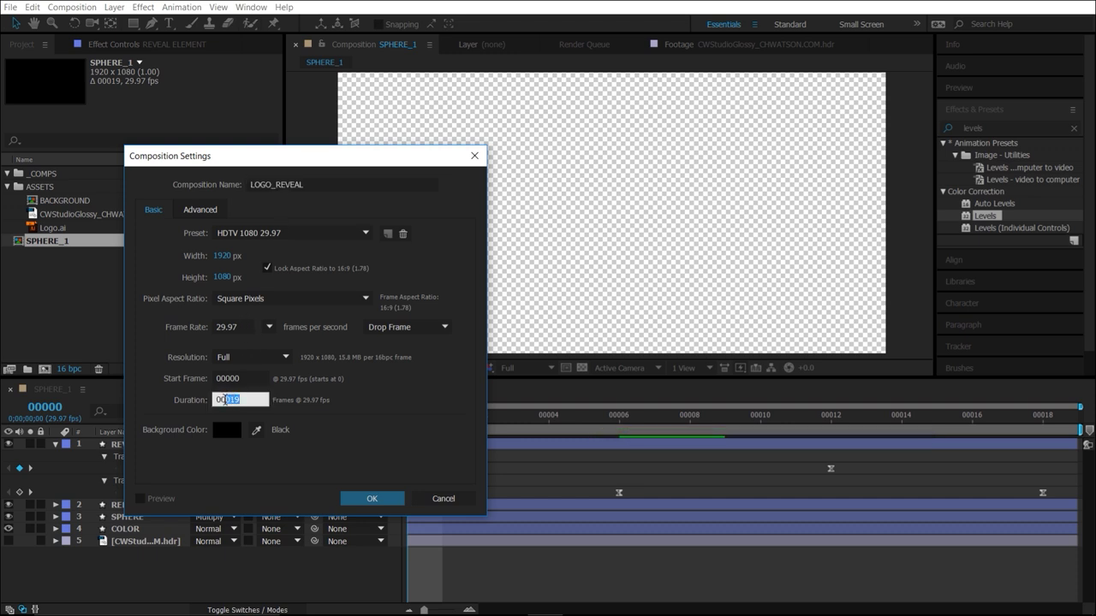
{"action": "type", "text": "300"}
{"action": "key", "text": "Return"}
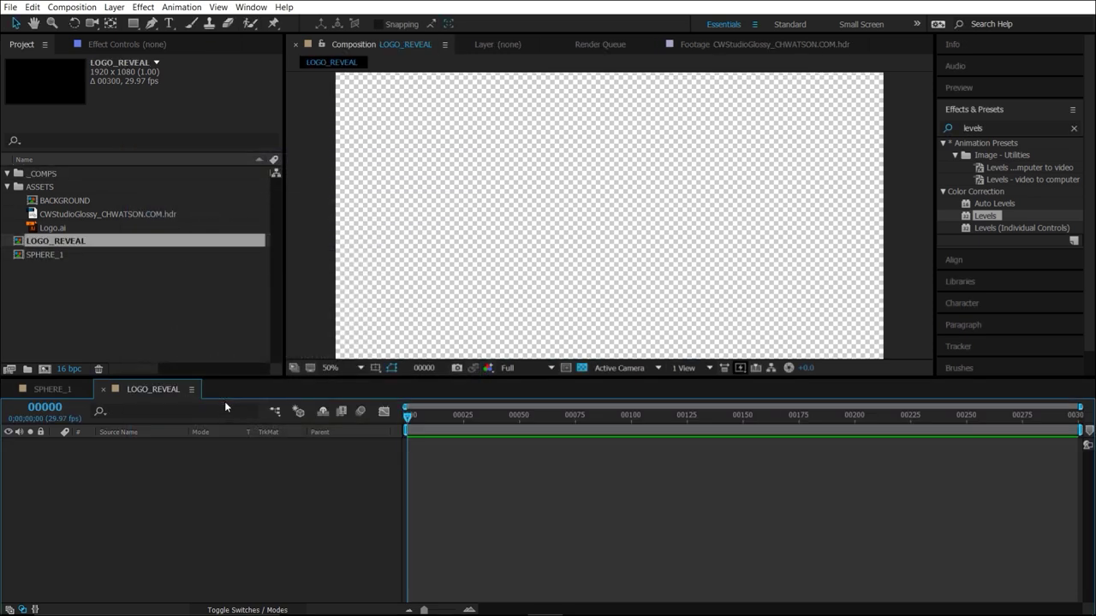
- Move the LOGO_REVEAL and SPHERE_1 compositions into the _COMPS folder
{"action": "left_click", "coordinate": [47, 254]}
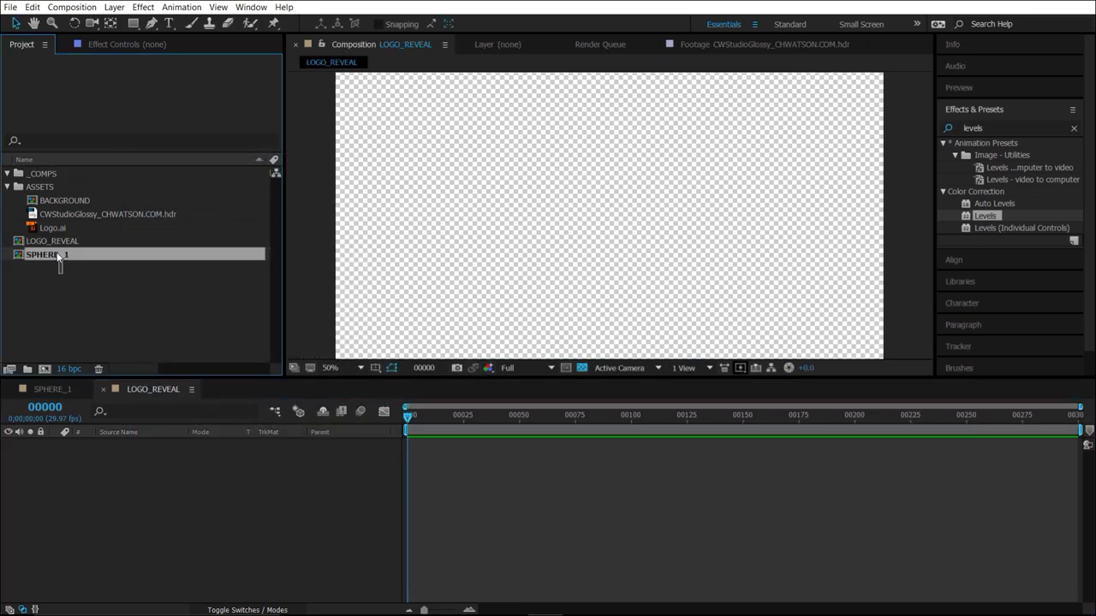
{"action": "left_click", "coordinate": [53, 242], "text": "shift"}
{"action": "left_click_drag", "start_coordinate": [53, 244], "coordinate": [61, 177]}
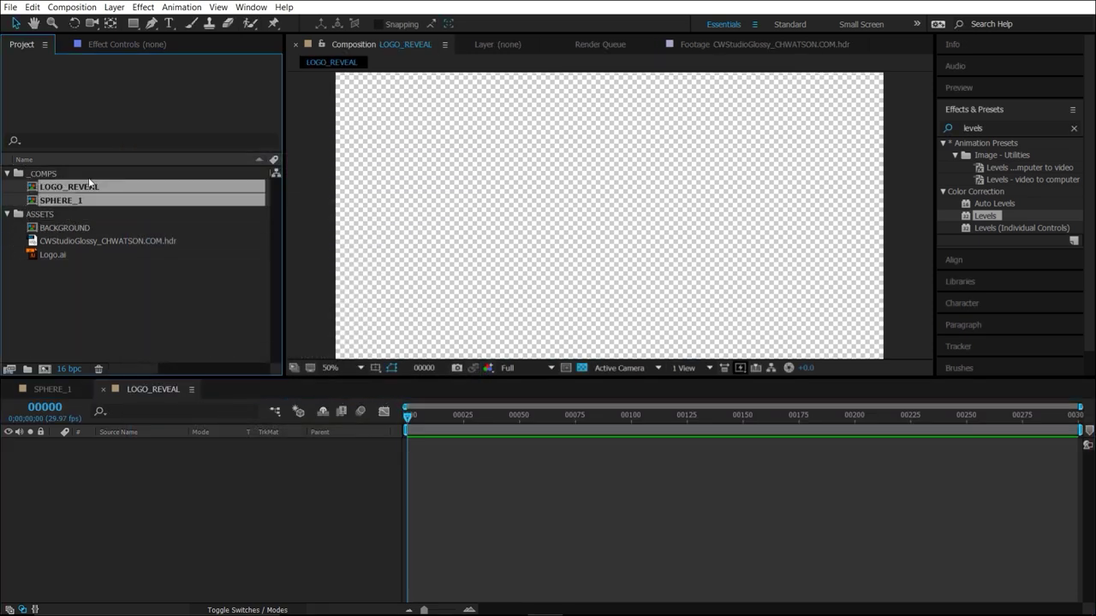
- Add the SPHERE_1 composition as a layer in the LOGO_REVEAL timeline
{"action": "left_click", "coordinate": [99, 294]}
{"action": "left_click", "coordinate": [69, 200]}
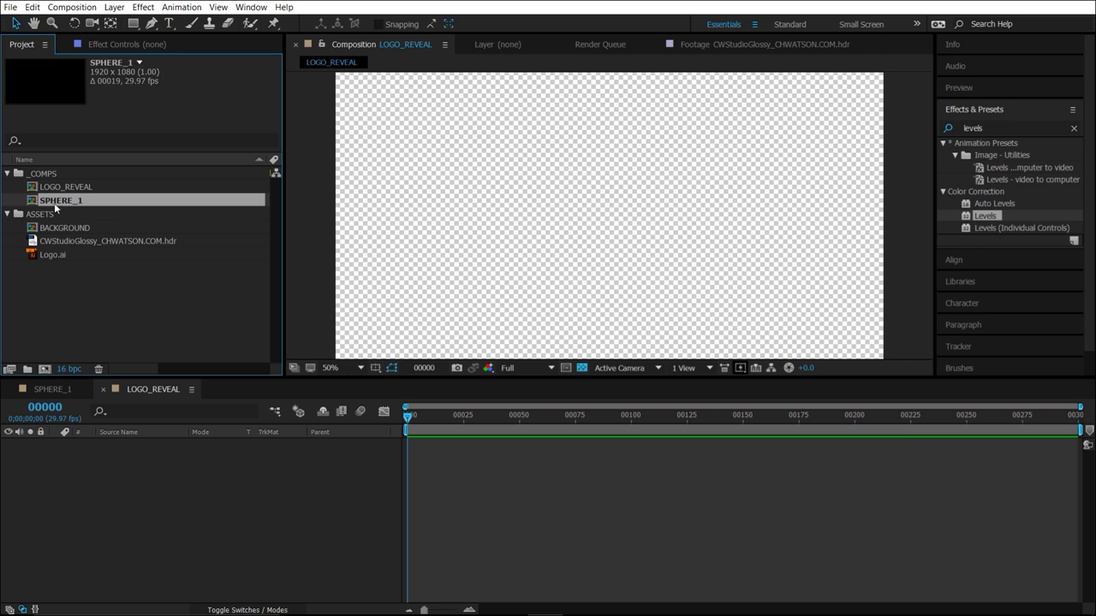
{"action": "left_click_drag", "start_coordinate": [72, 202], "coordinate": [214, 497]}
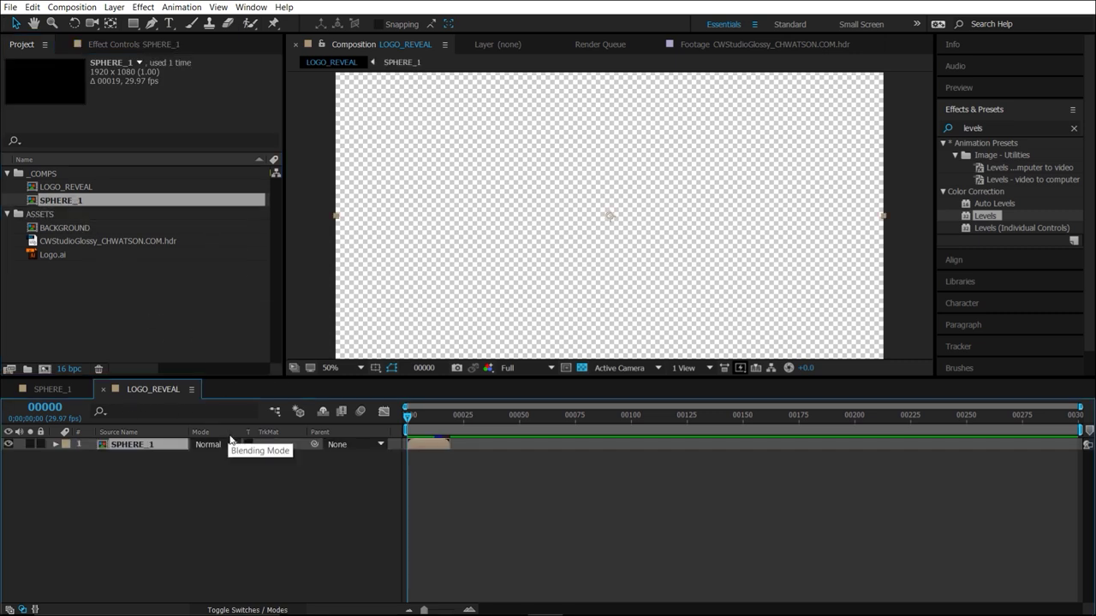
- Add a null object to LOGO_REVEAL and rename it CTRL
{"action": "left_click", "coordinate": [309, 520]}
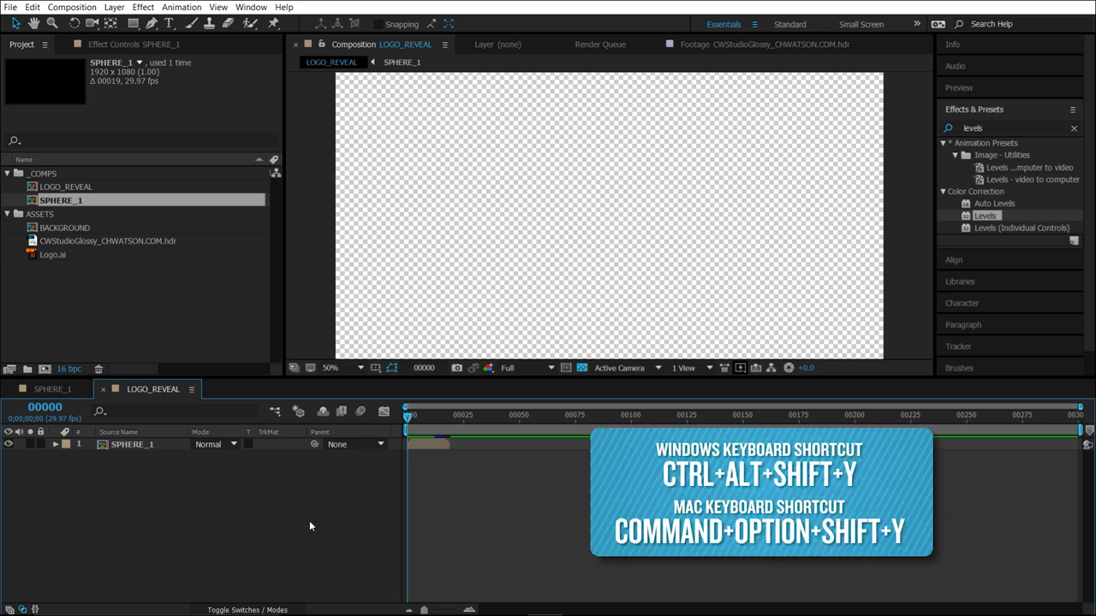
{"action": "key", "text": "ctrl+alt+shift+y"}
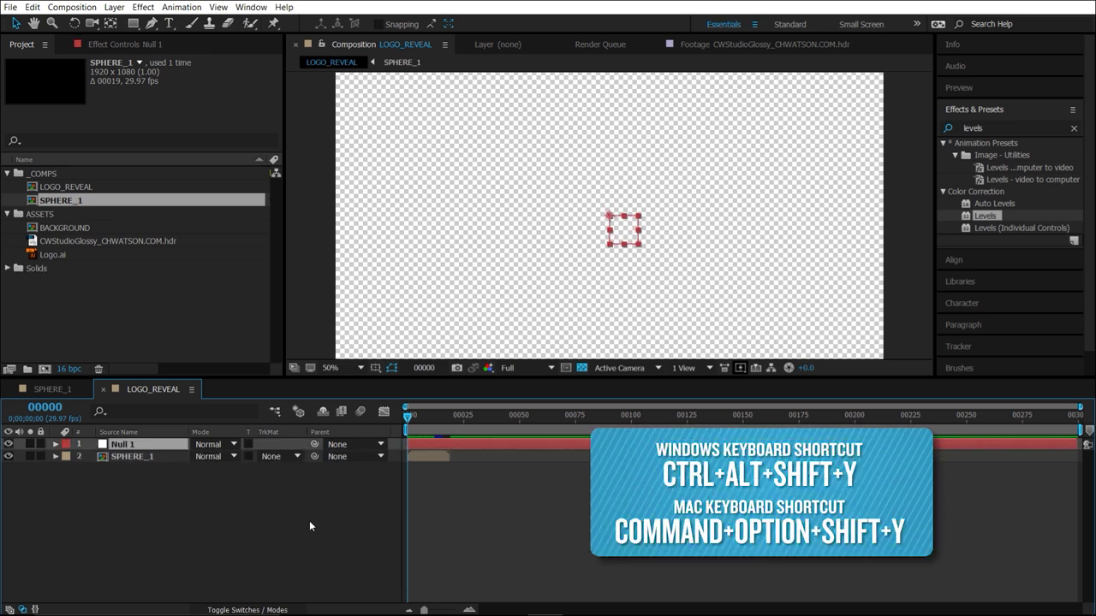
{"action": "type", "text": "CTO"}
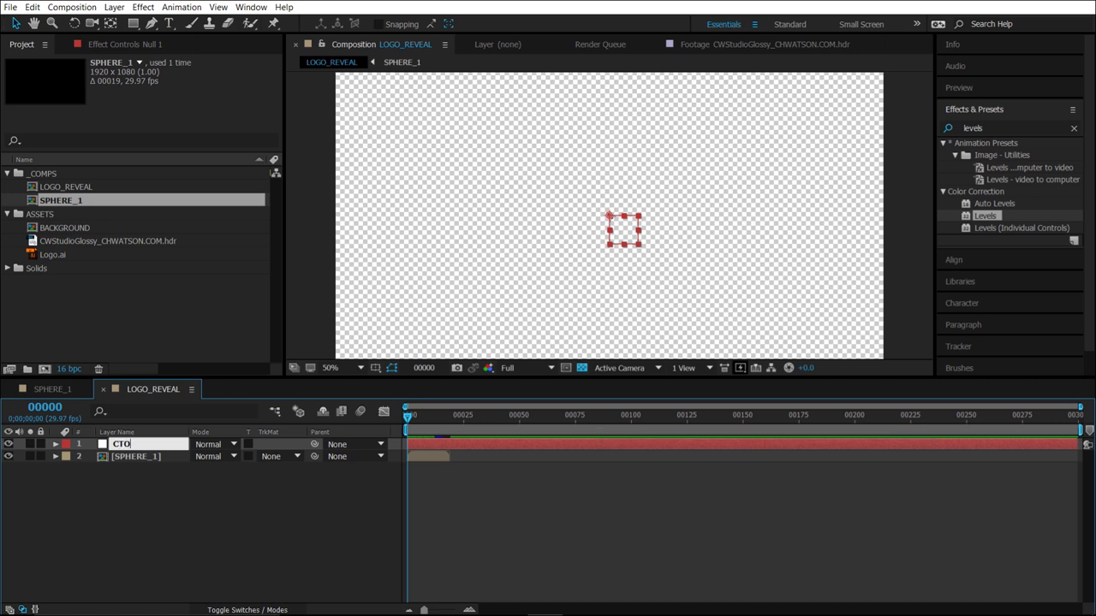
{"action": "key", "text": "Return"}
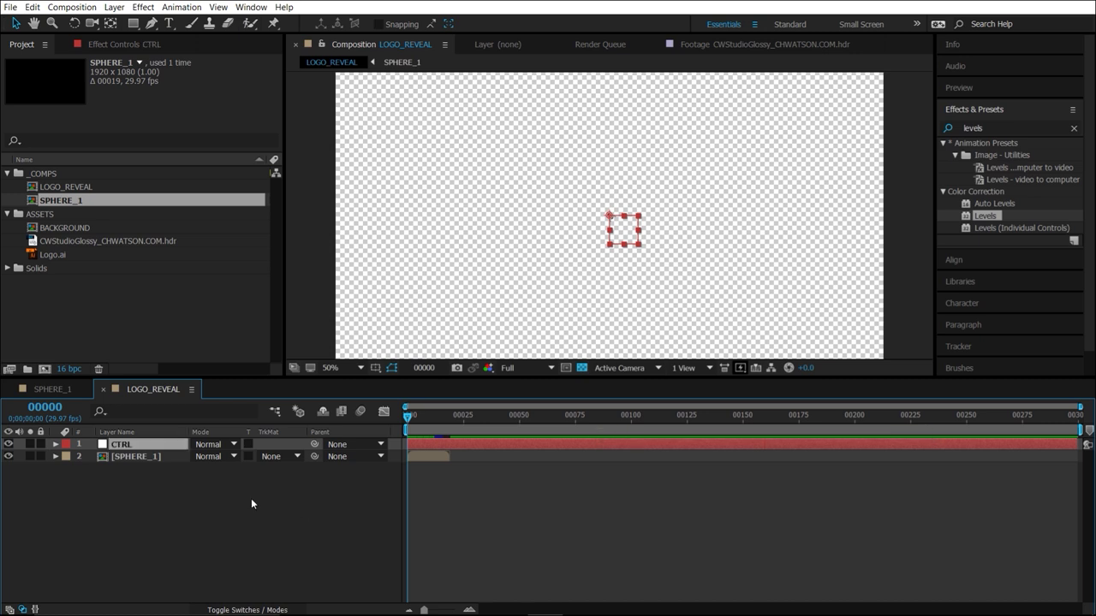
- Show the CTRL layer's effect controls in LOGO_REVEAL and search the effects for "control"
{"action": "left_click", "coordinate": [141, 47]}
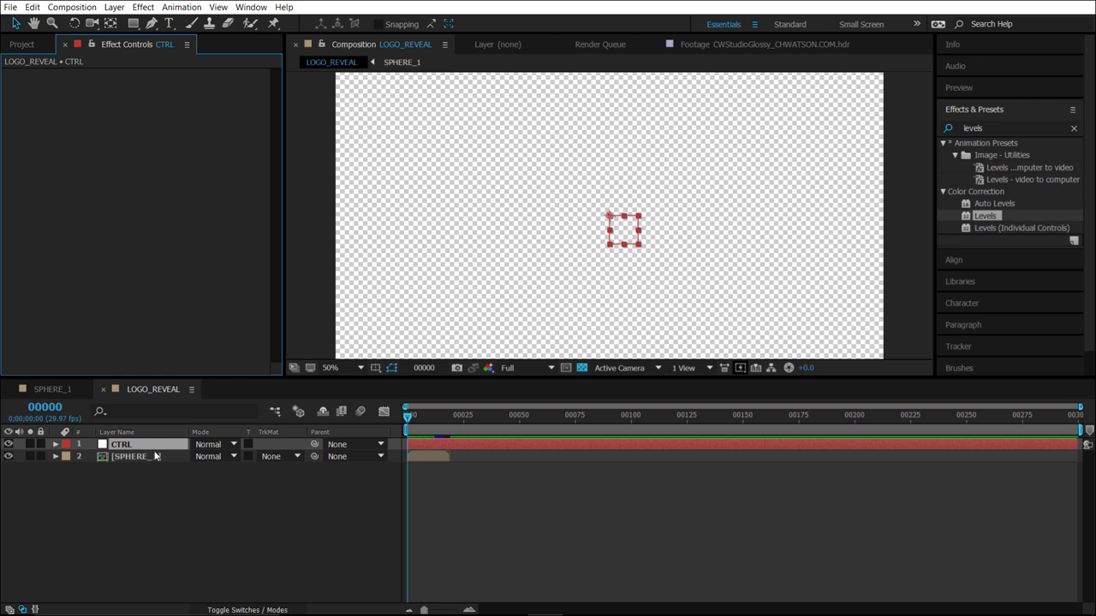
{"action": "left_click", "coordinate": [59, 389]}
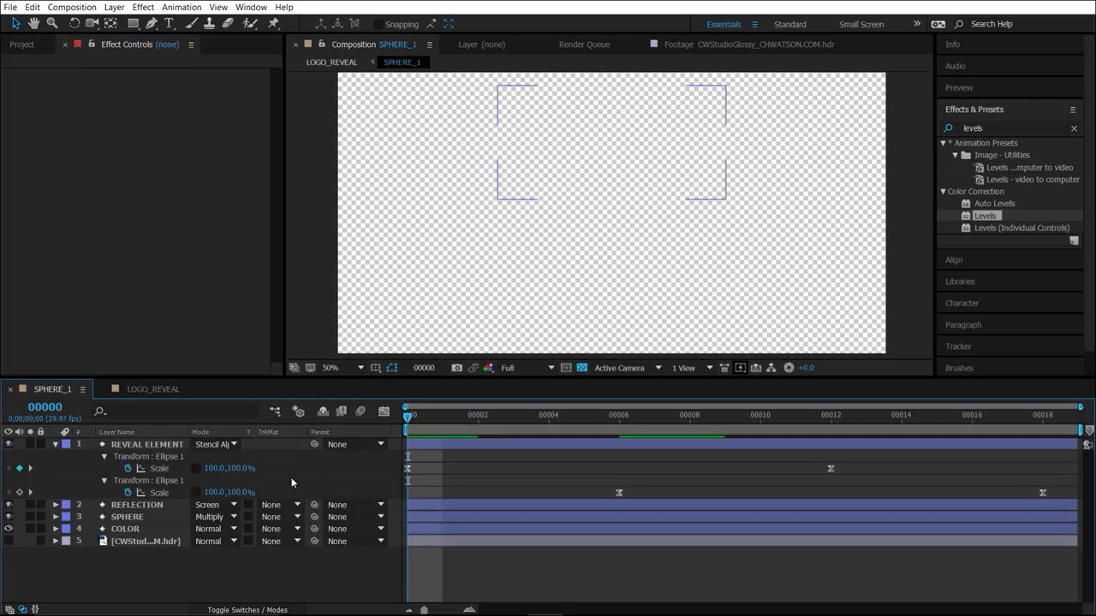
{"action": "left_click", "coordinate": [154, 388]}
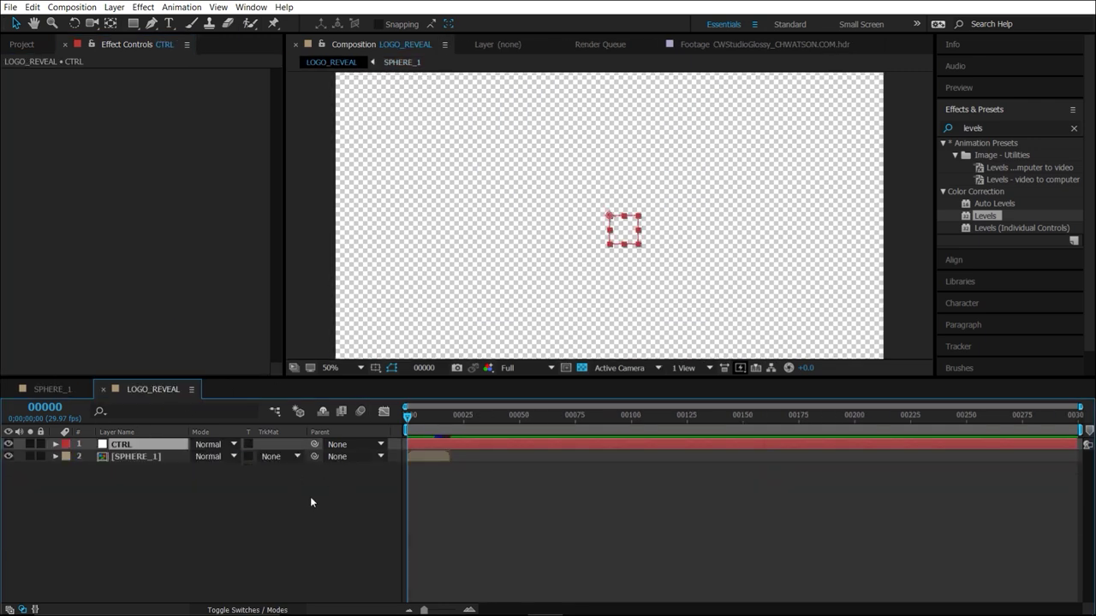
{"action": "left_click", "coordinate": [993, 127]}
{"action": "type", "text": "control"}
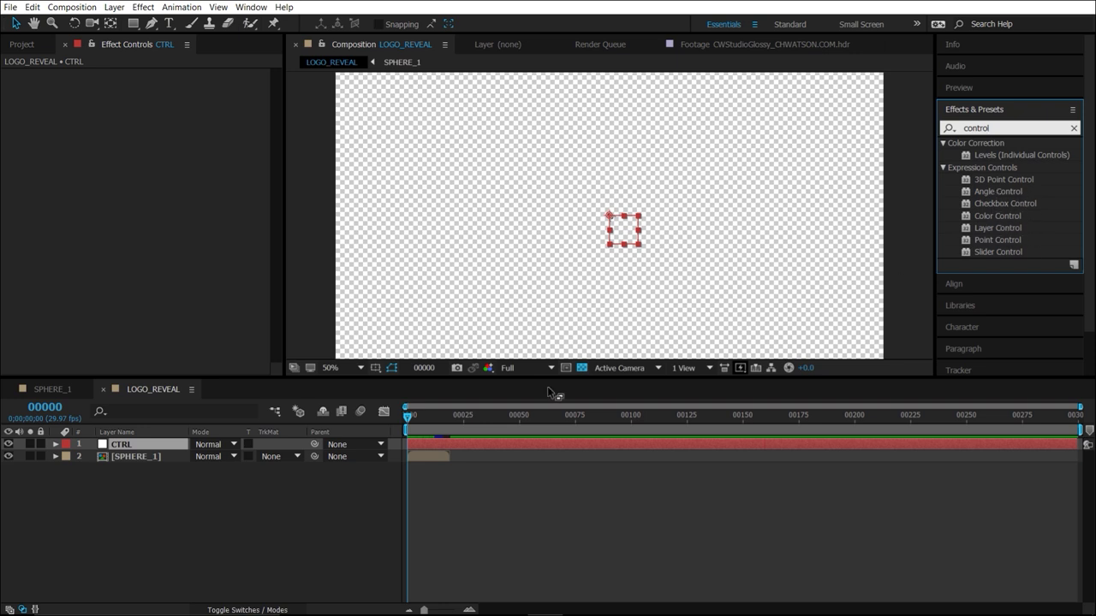
- In SPHERE_1, reveal REVEAL ELEMENT's Rotation, move to frame 6 and try rotating the layer
{"action": "left_click", "coordinate": [59, 389]}
{"action": "left_click", "coordinate": [146, 445]}
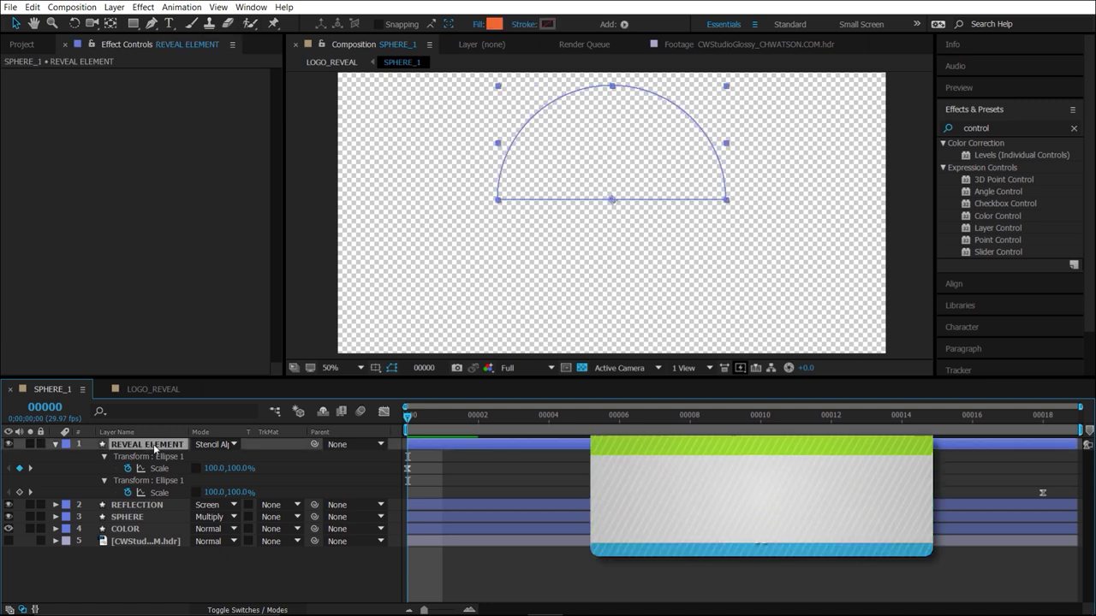
{"action": "key", "text": "r"}
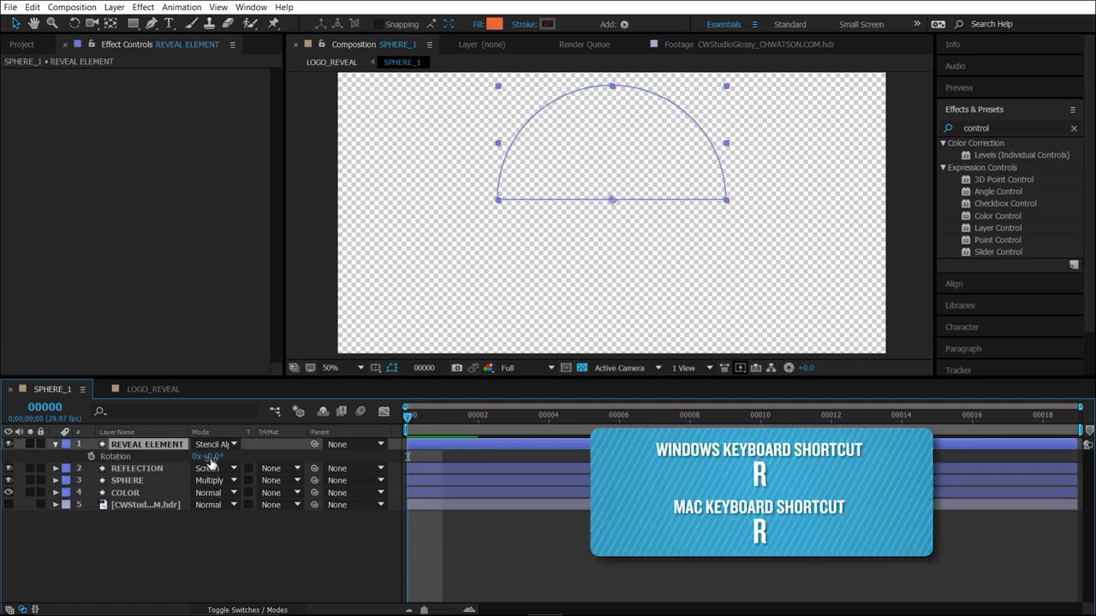
{"action": "left_click", "coordinate": [427, 426]}
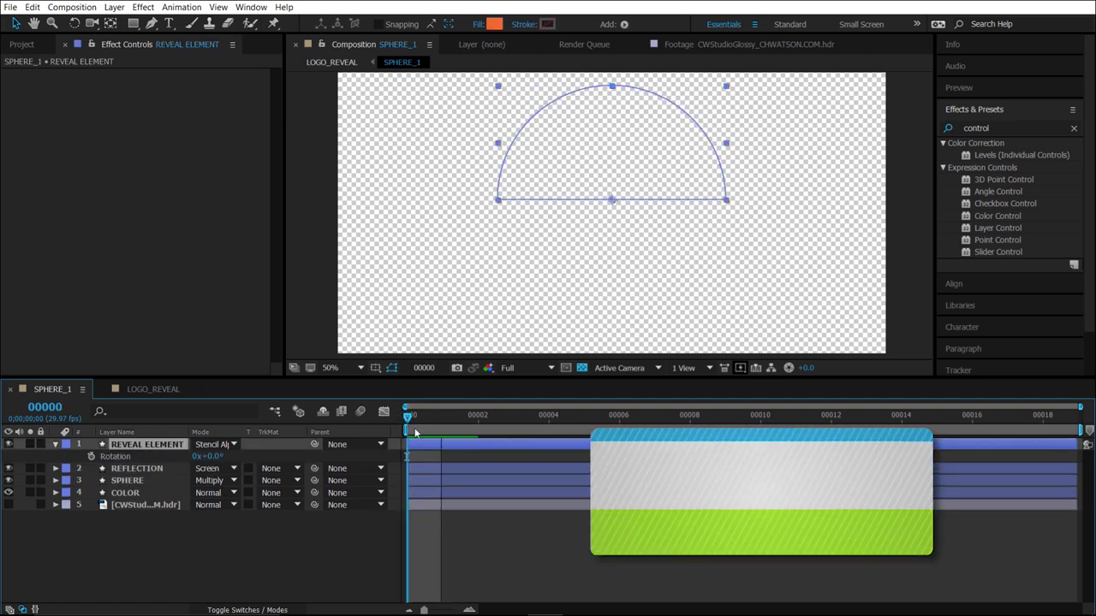
{"action": "left_click_drag", "start_coordinate": [439, 435], "coordinate": [620, 437]}
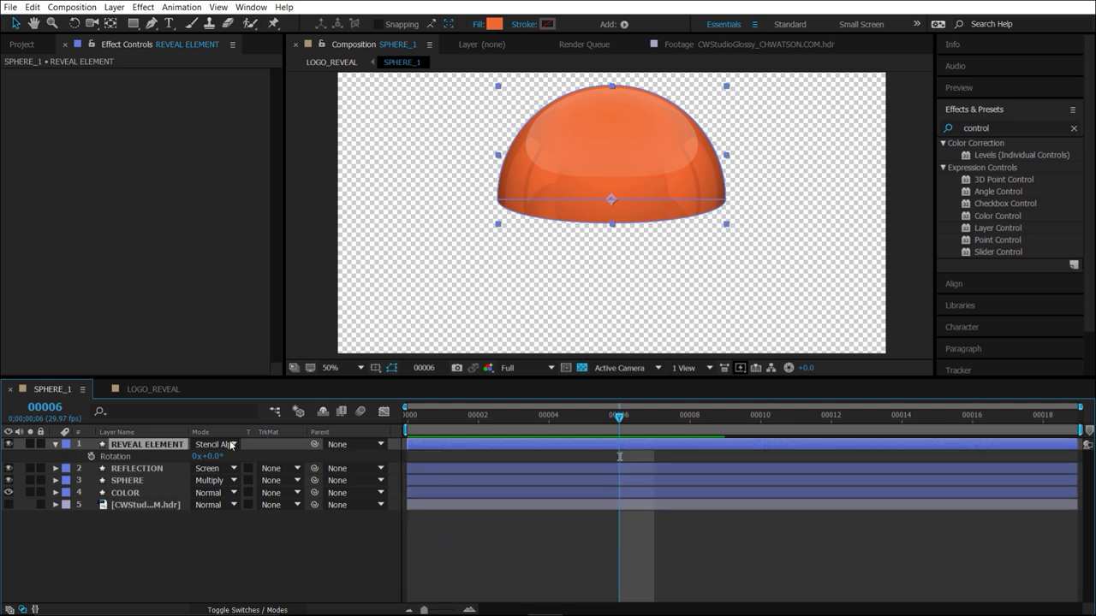
{"action": "mouse_move", "coordinate": [216, 457]}
{"action": "left_mouse_down"}
{"action": "mouse_move", "coordinate": [256, 457]}
{"action": "mouse_move", "coordinate": [214, 458]}
{"action": "left_mouse_up"}
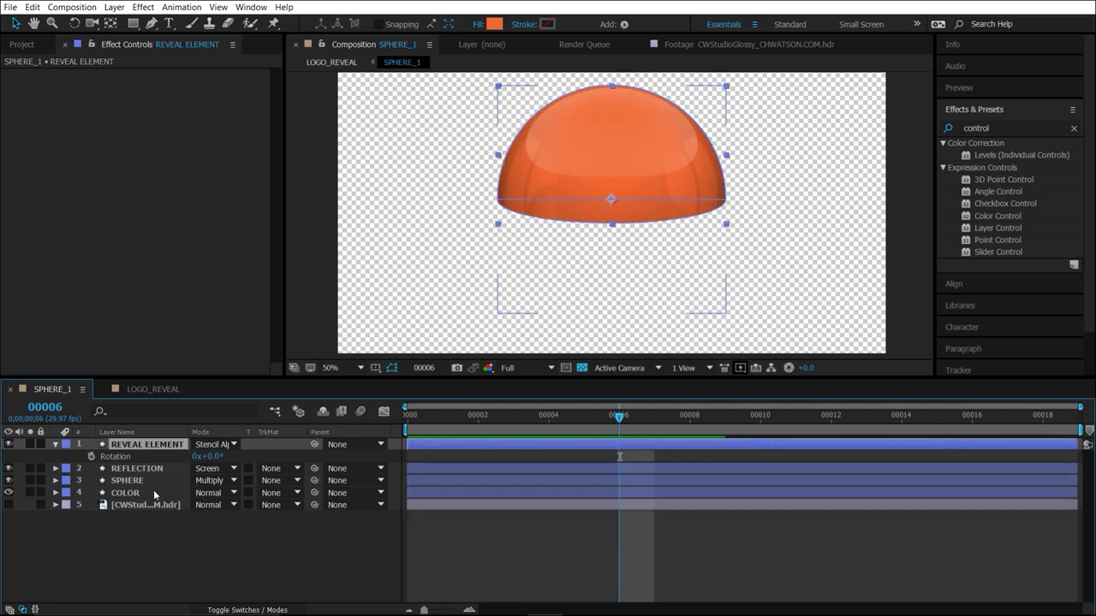
- In LOGO_REVEAL, reveal the SPHERE_1 layer's Rotation and add an Angle Control effect to the CTRL layer
{"action": "left_click", "coordinate": [158, 390]}
{"action": "left_click", "coordinate": [137, 458]}
{"action": "key", "text": "r"}
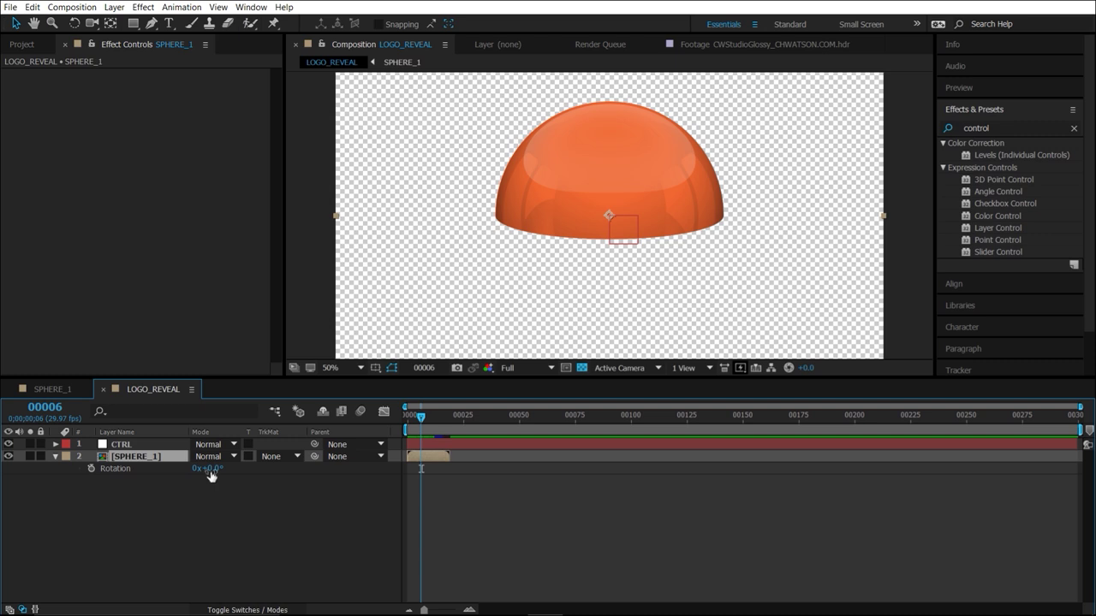
{"action": "mouse_move", "coordinate": [208, 469]}
{"action": "left_mouse_down"}
{"action": "mouse_move", "coordinate": [231, 469]}
{"action": "mouse_move", "coordinate": [197, 469]}
{"action": "mouse_move", "coordinate": [214, 469]}
{"action": "left_mouse_up"}
{"action": "left_click", "coordinate": [154, 443]}
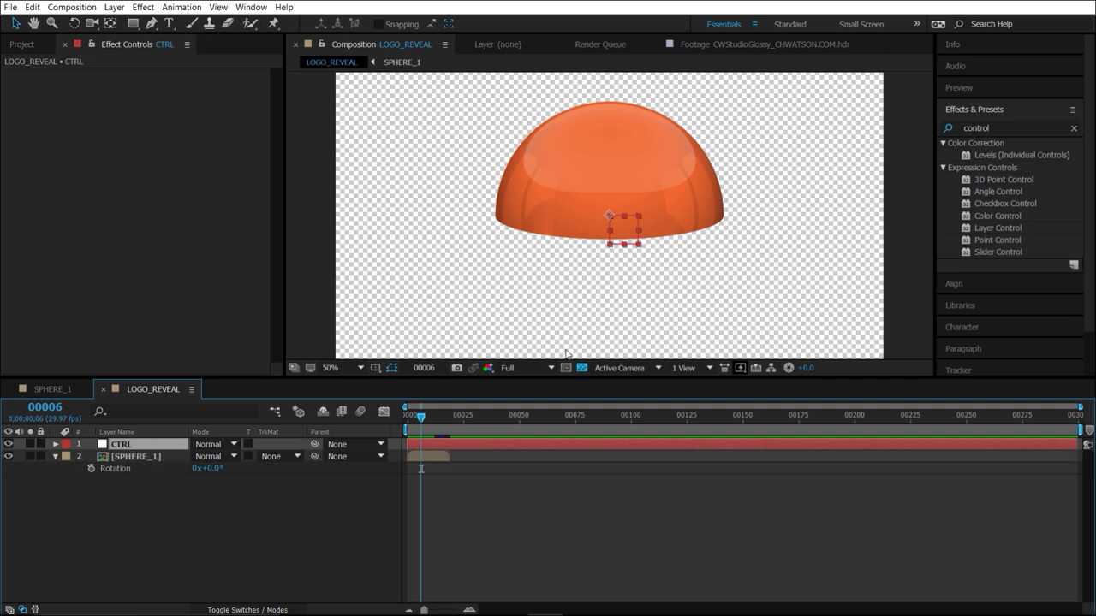
{"action": "left_click_drag", "start_coordinate": [993, 192], "coordinate": [267, 225]}
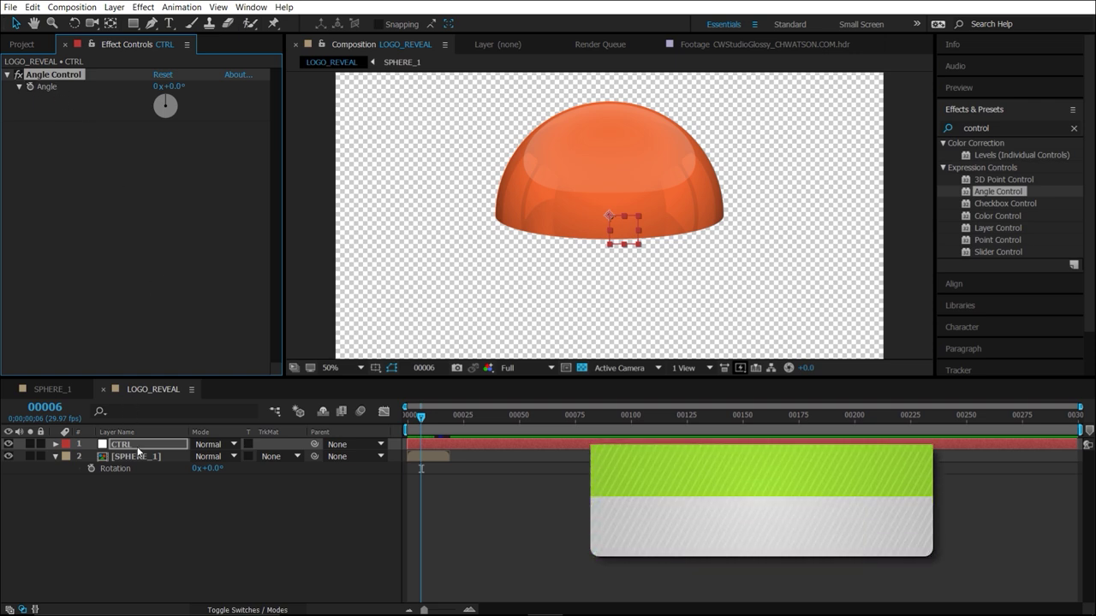
- Copy CTRL's Angle property with its property links and paste it onto REVEAL ELEMENT's Rotation in SPHERE_1
{"action": "key", "text": "e"}
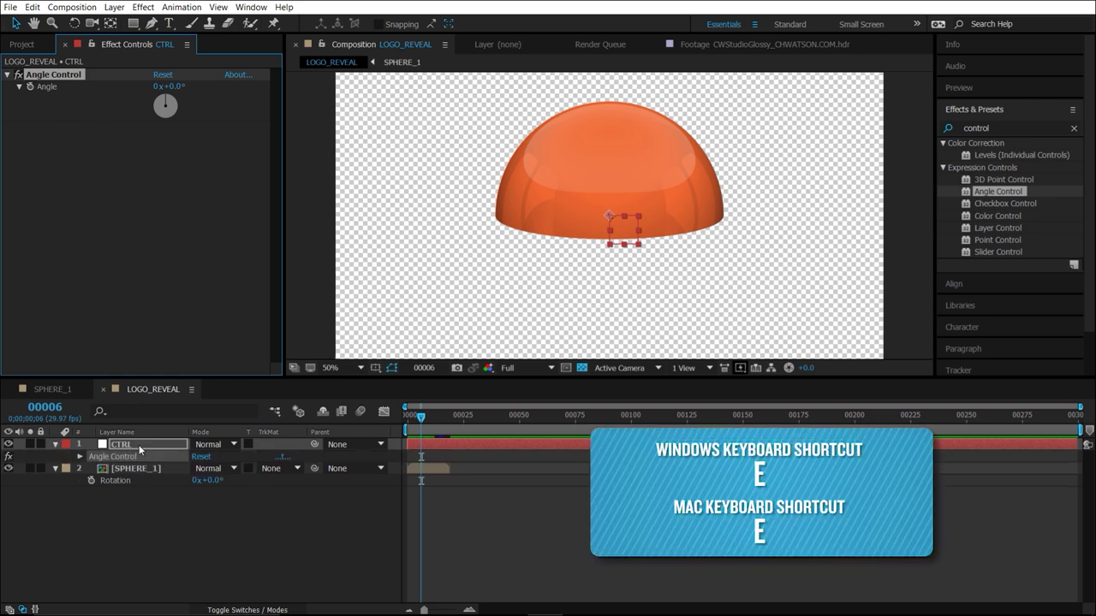
{"action": "left_click", "coordinate": [80, 456]}
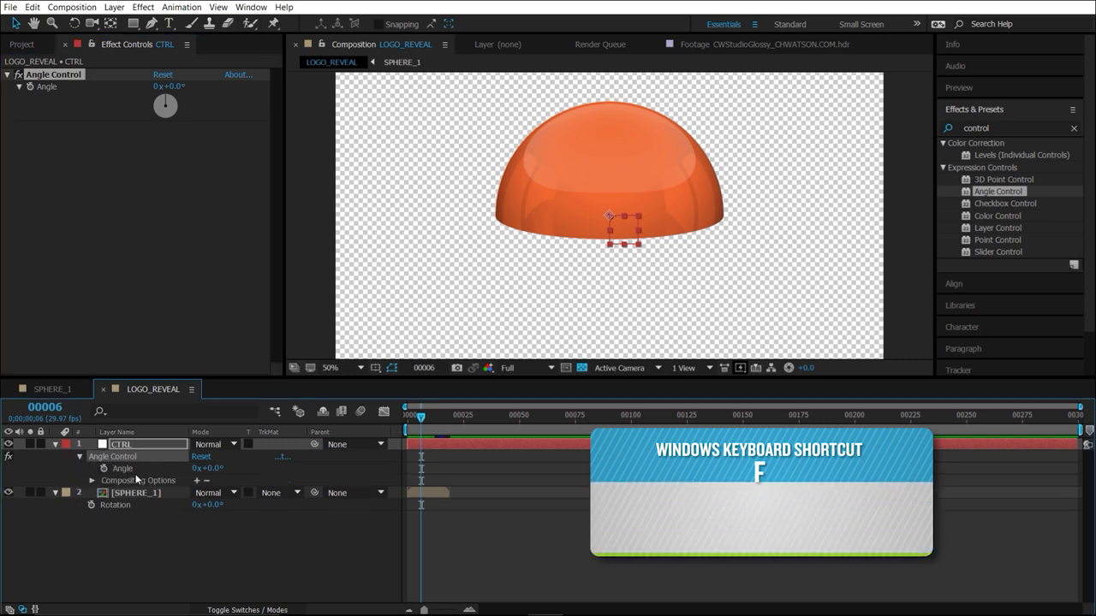
{"action": "left_click", "coordinate": [131, 469]}
{"action": "key", "text": "ctrl+alt+c"}
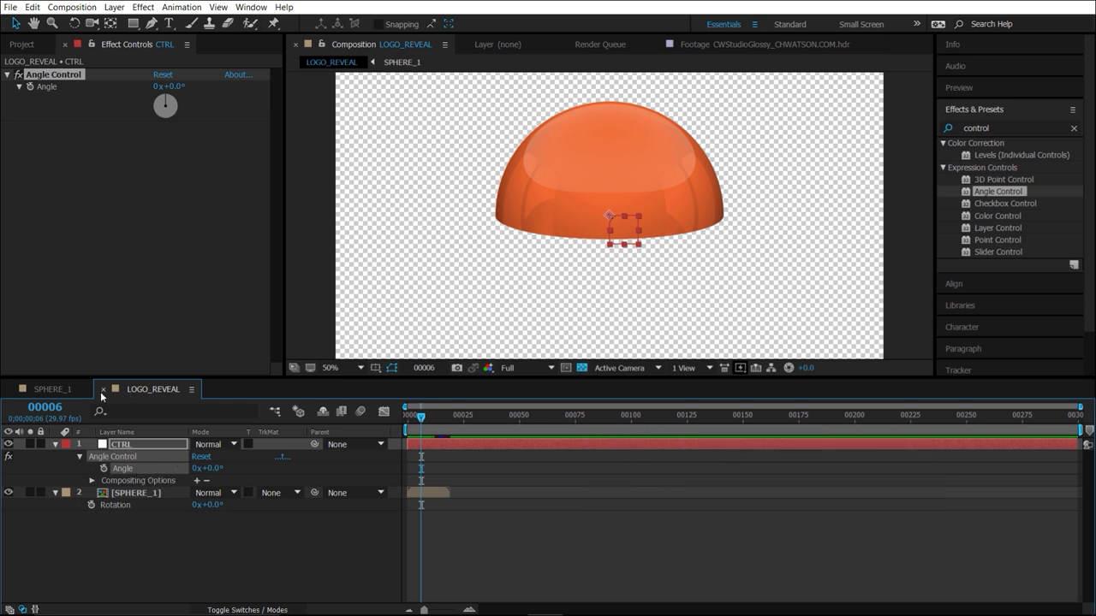
{"action": "left_click", "coordinate": [64, 390]}
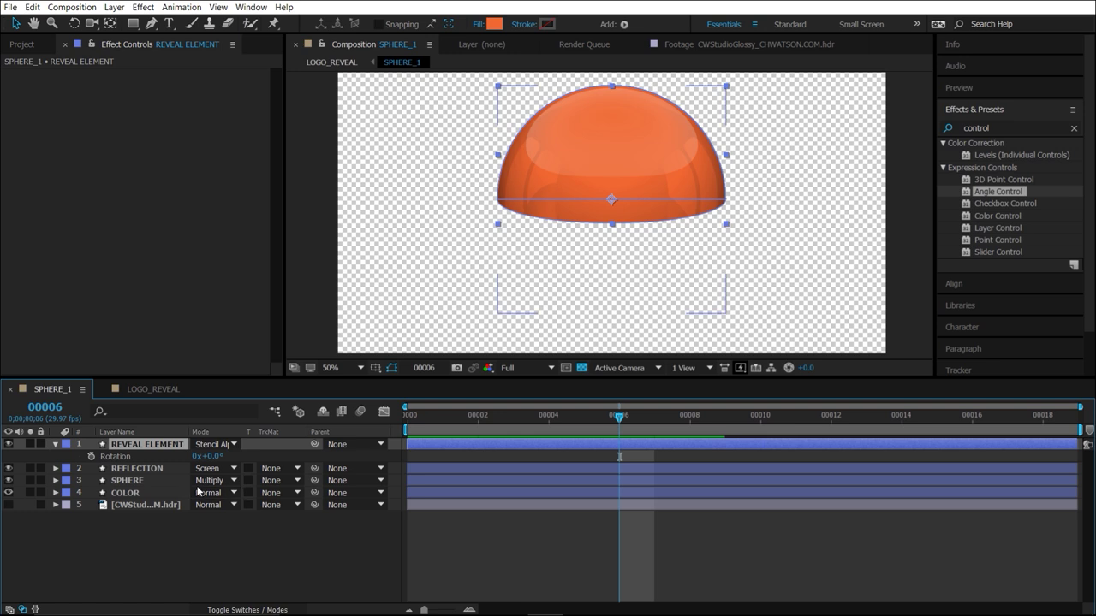
{"action": "left_click", "coordinate": [129, 459]}
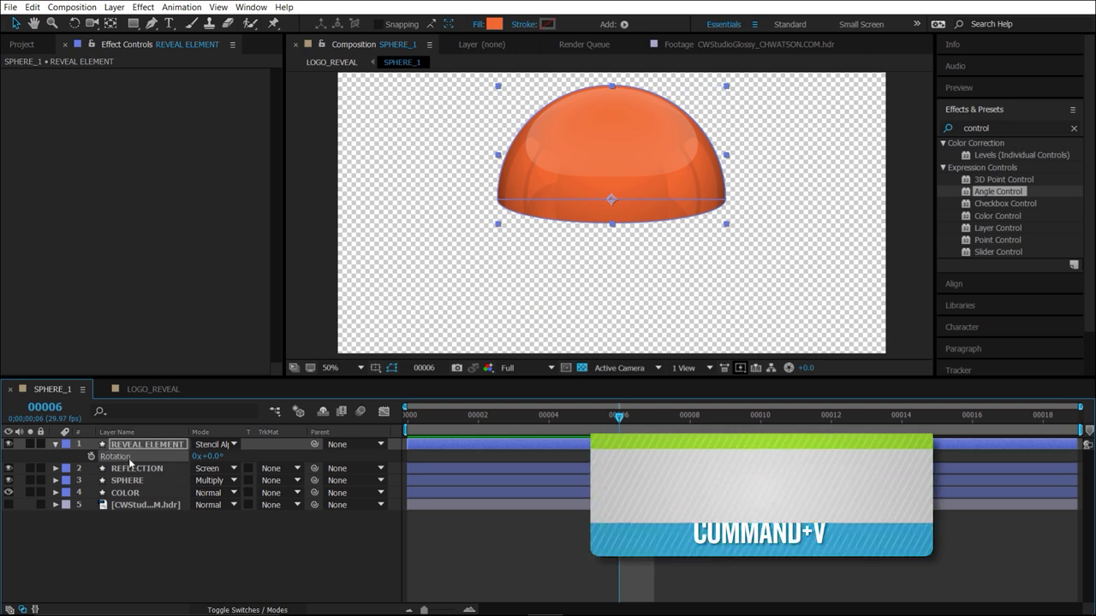
{"action": "key", "text": "ctrl+v"}
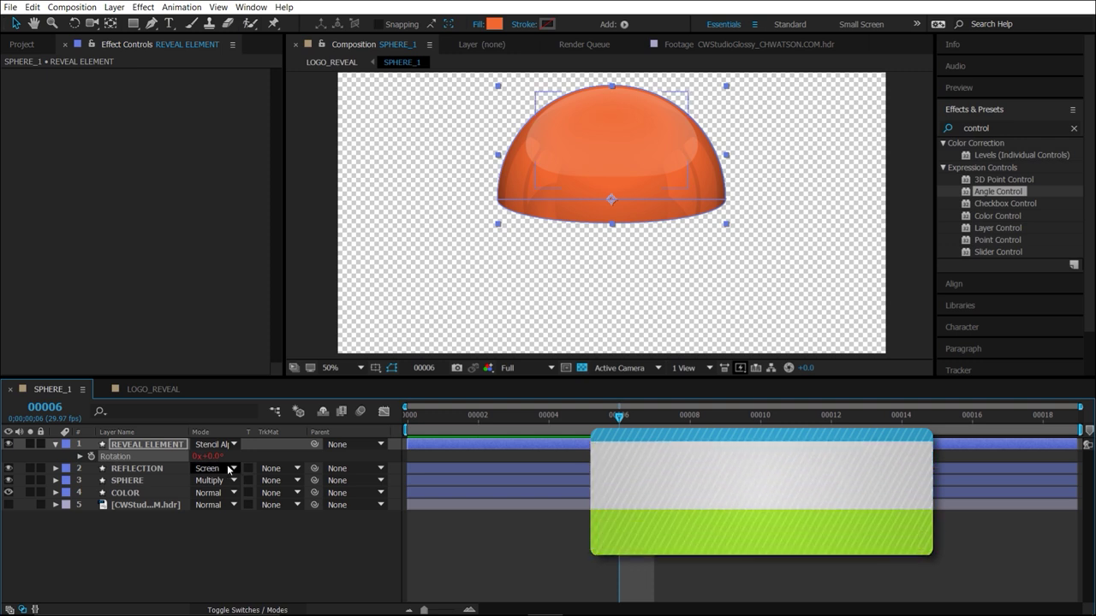
- Try changing the Angle value on CTRL in LOGO_REVEAL and undo the change
{"action": "left_click", "coordinate": [162, 392]}
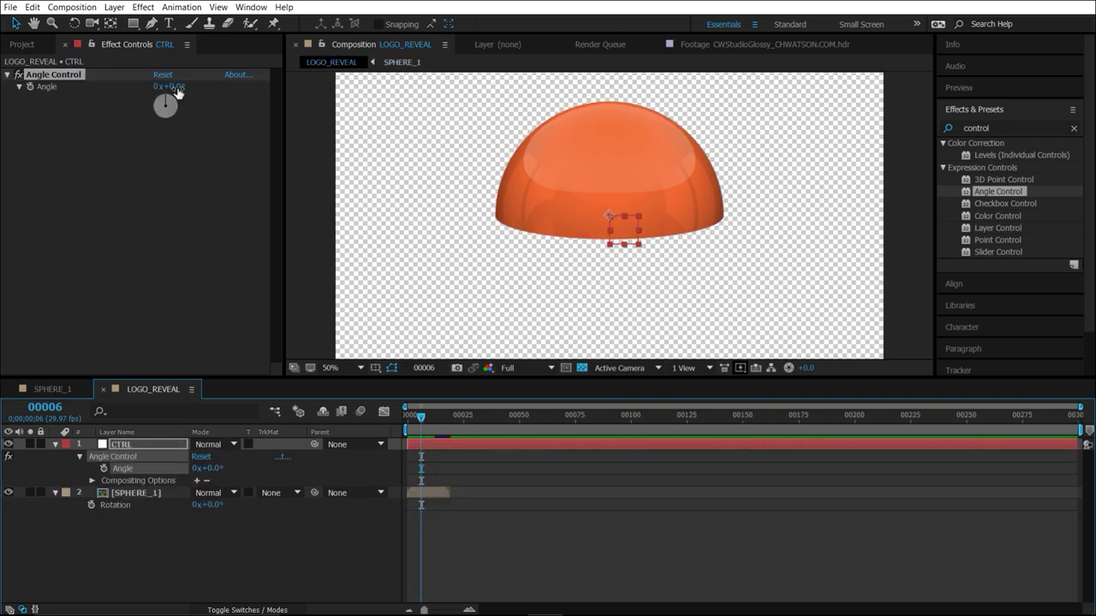
{"action": "left_click_drag", "start_coordinate": [171, 87], "coordinate": [199, 91]}
{"action": "key", "text": "ctrl+z"}
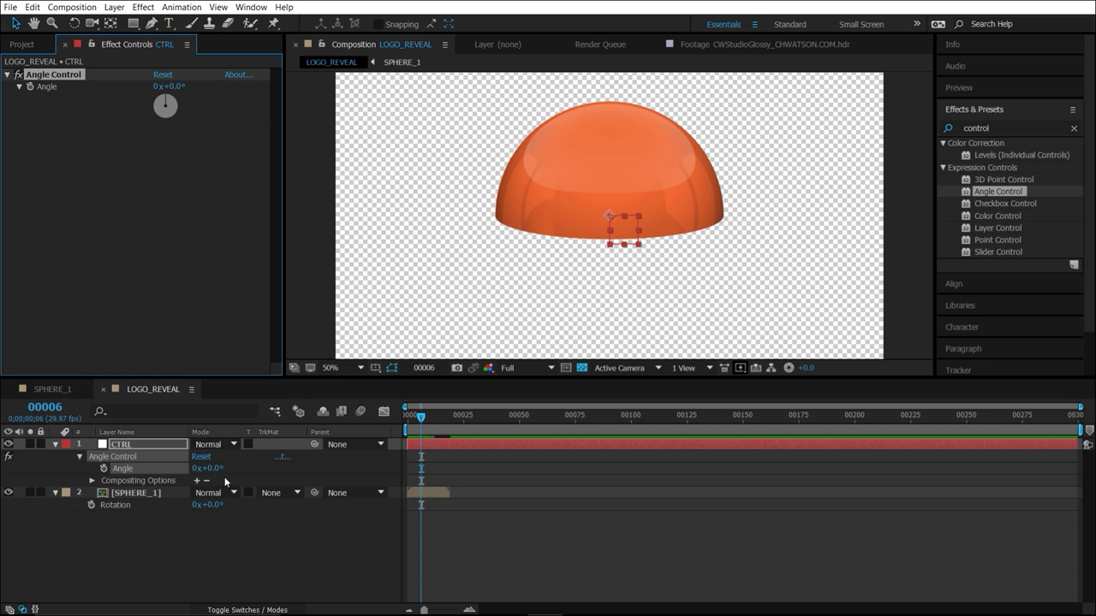
- In SPHERE_1, expand the COLOR layer down to Ellipse 1's Fill 1 and show only its Color property
{"action": "left_click", "coordinate": [52, 389]}
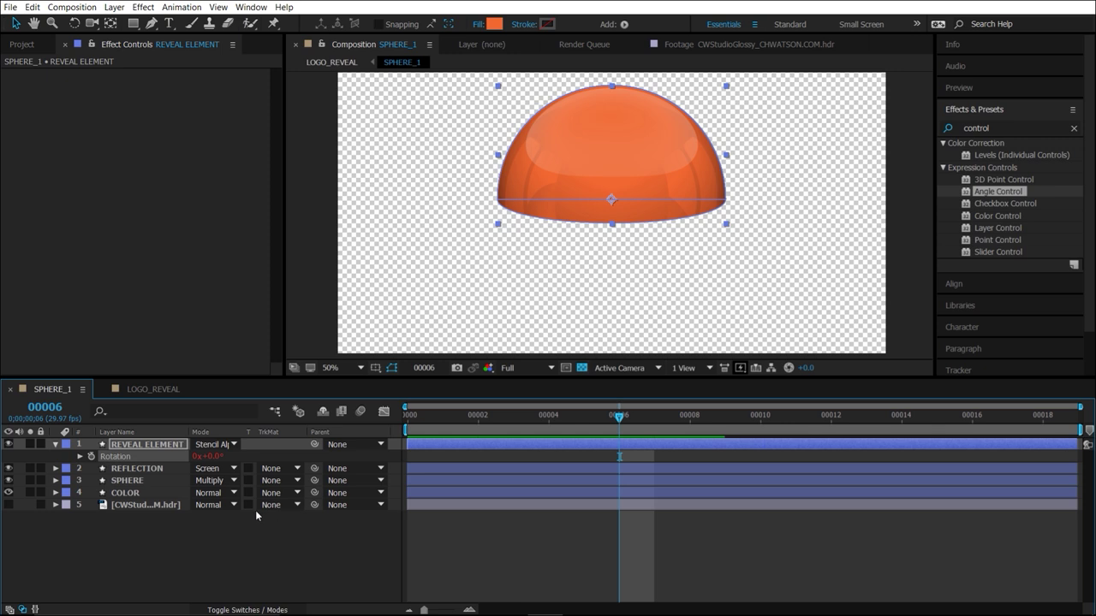
{"action": "left_click", "coordinate": [142, 489]}
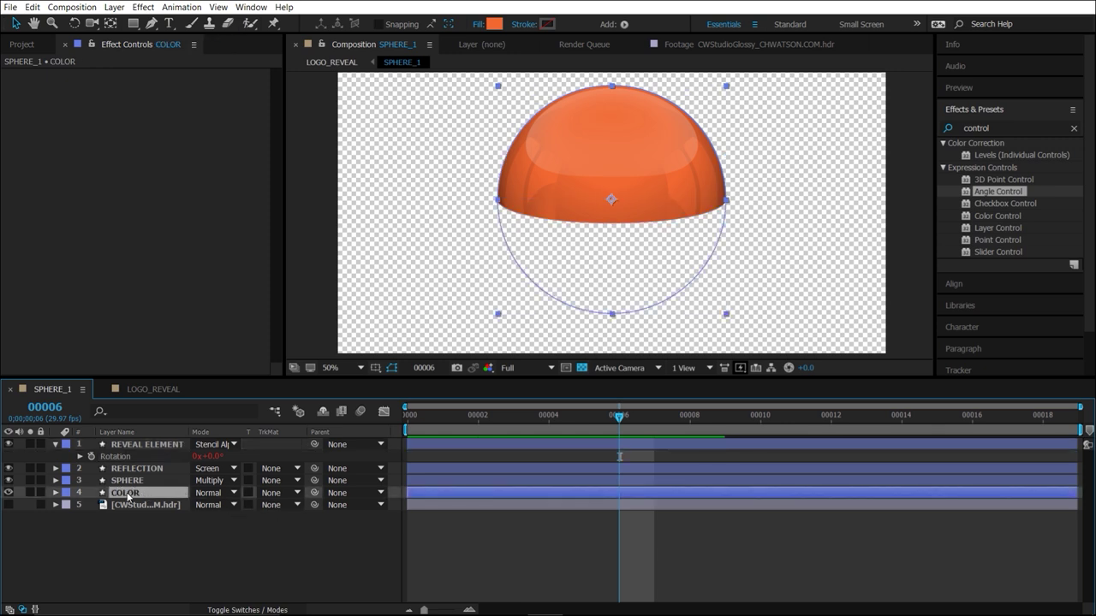
{"action": "left_click", "coordinate": [56, 493]}
{"action": "left_click", "coordinate": [68, 506]}
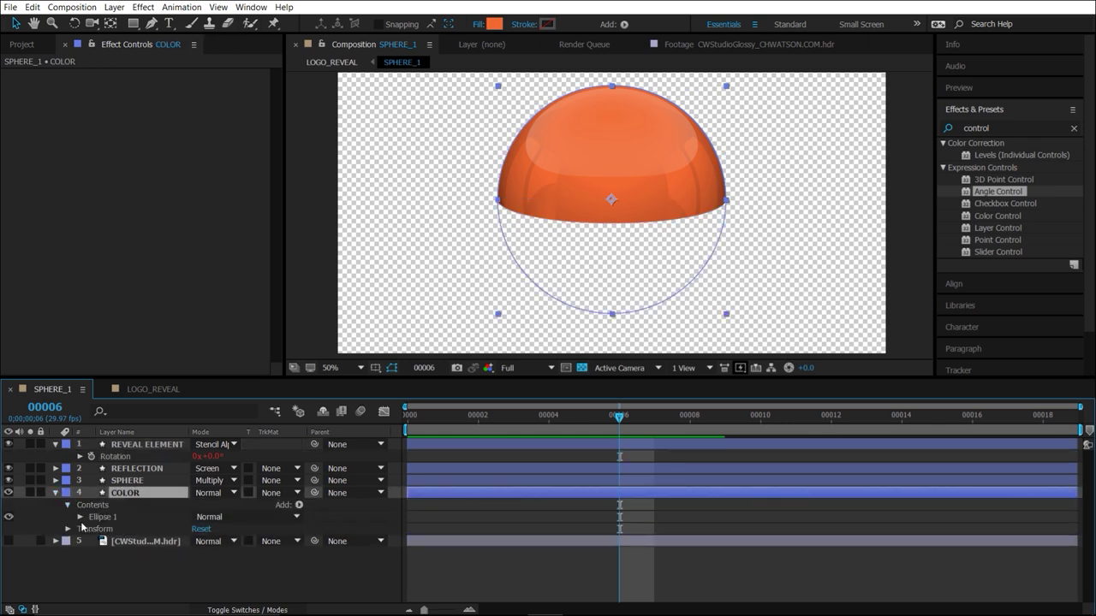
{"action": "left_click", "coordinate": [80, 517]}
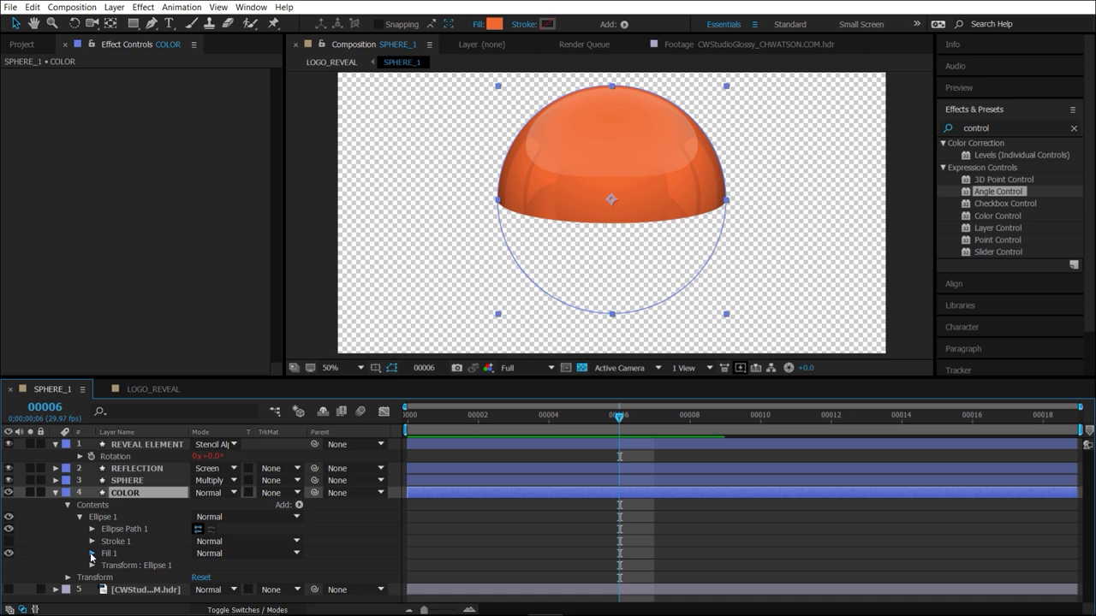
{"action": "left_click", "coordinate": [92, 554]}
{"action": "left_click", "coordinate": [147, 590]}
{"action": "key", "text": "s"}
{"action": "key", "text": "s"}
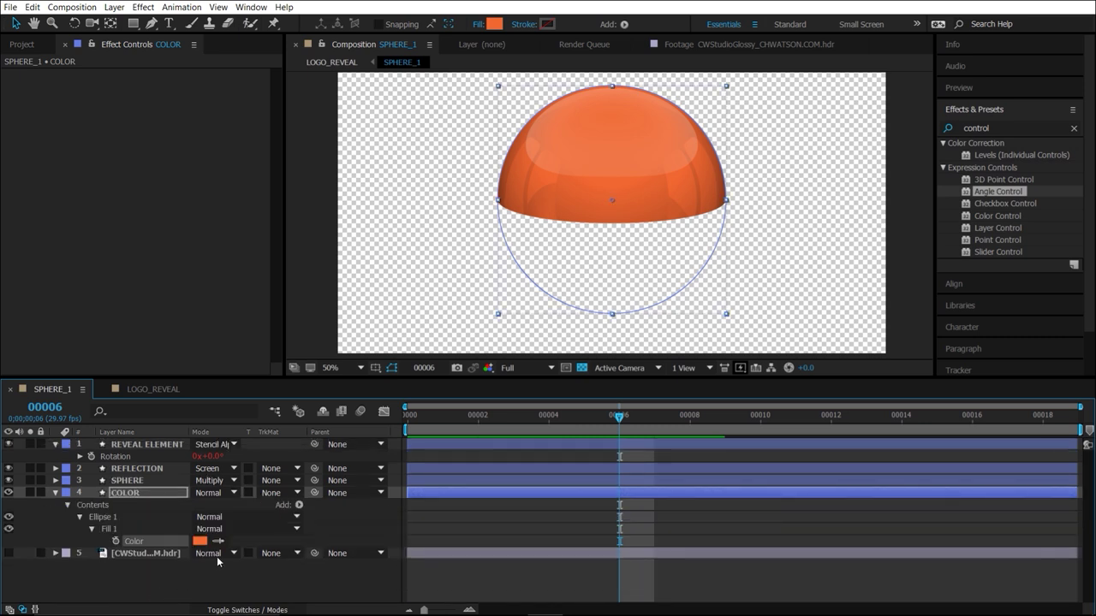
- Add a Color Control effect to CTRL in LOGO_REVEAL and paste its Color as a property link onto the COLOR layer's Fill 1 Color
{"action": "left_click", "coordinate": [154, 391]}
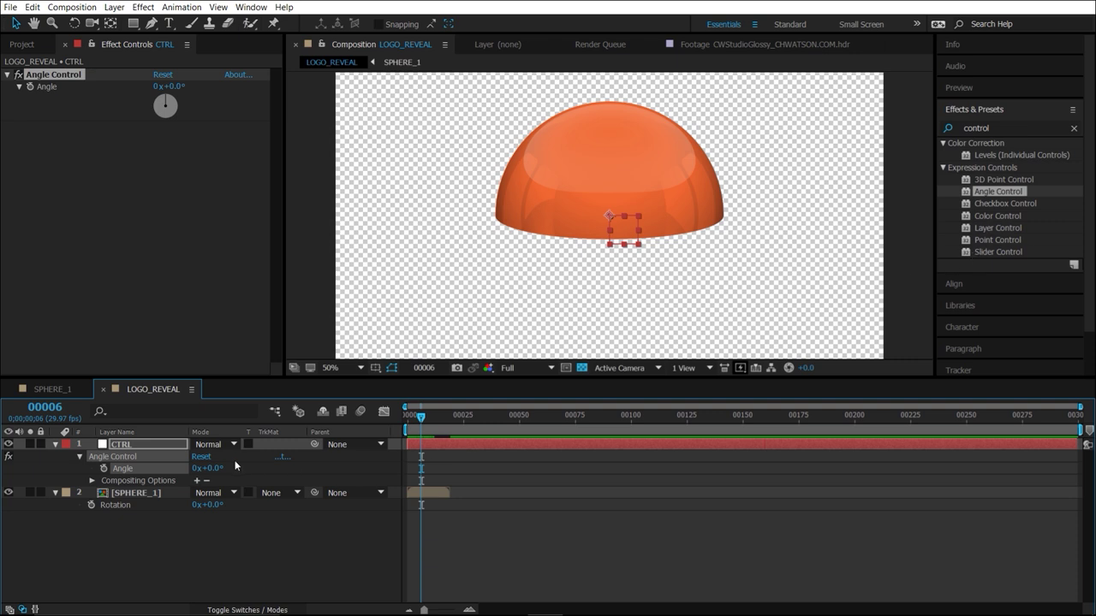
{"action": "double_click", "coordinate": [997, 216]}
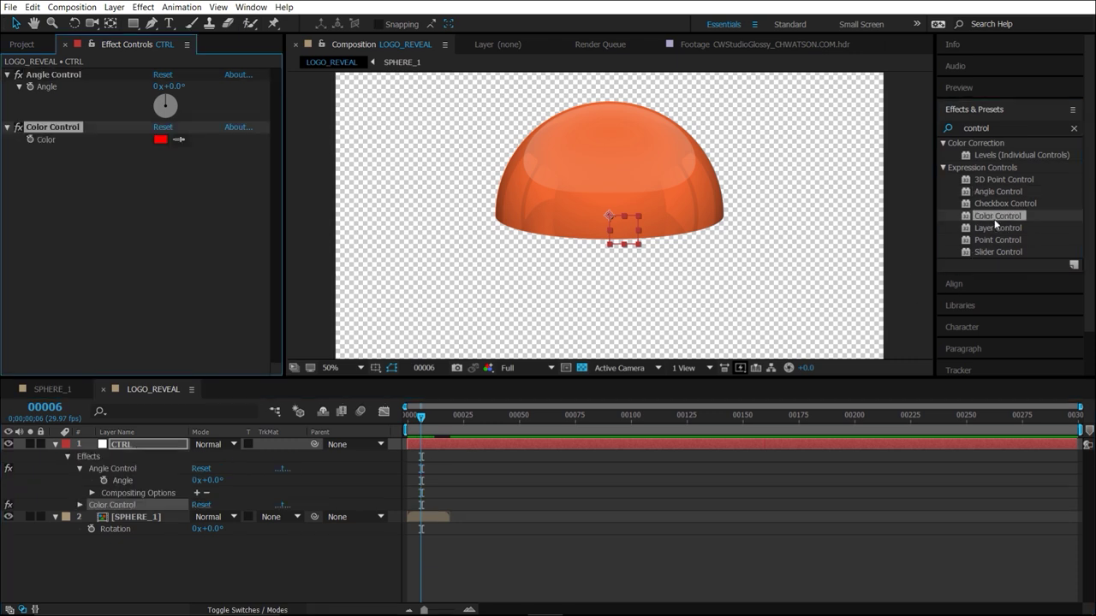
{"action": "left_click", "coordinate": [80, 505]}
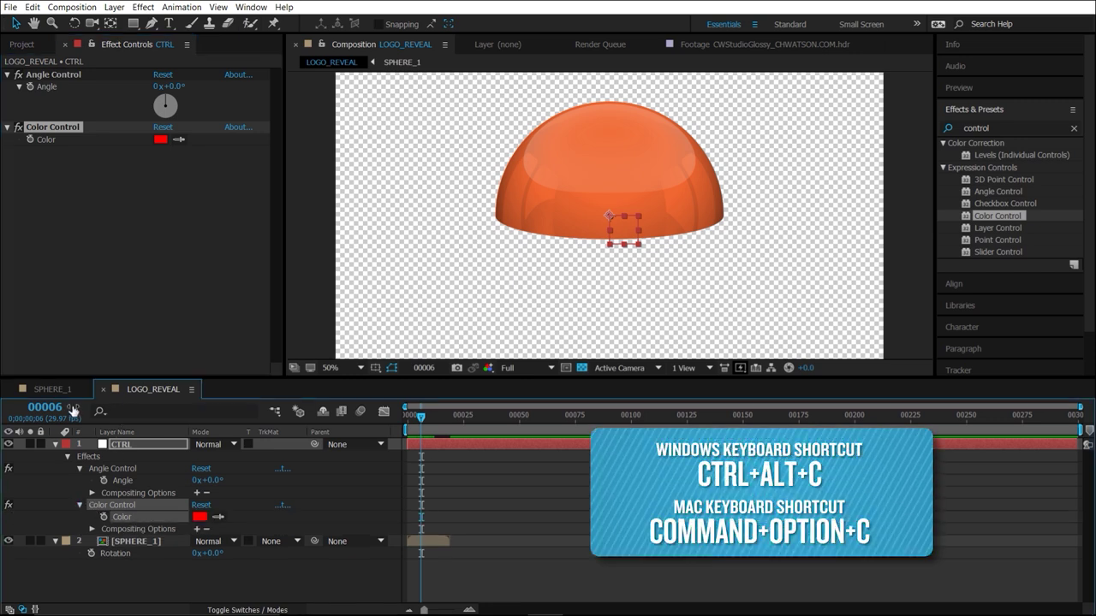
{"action": "left_click", "coordinate": [64, 389]}
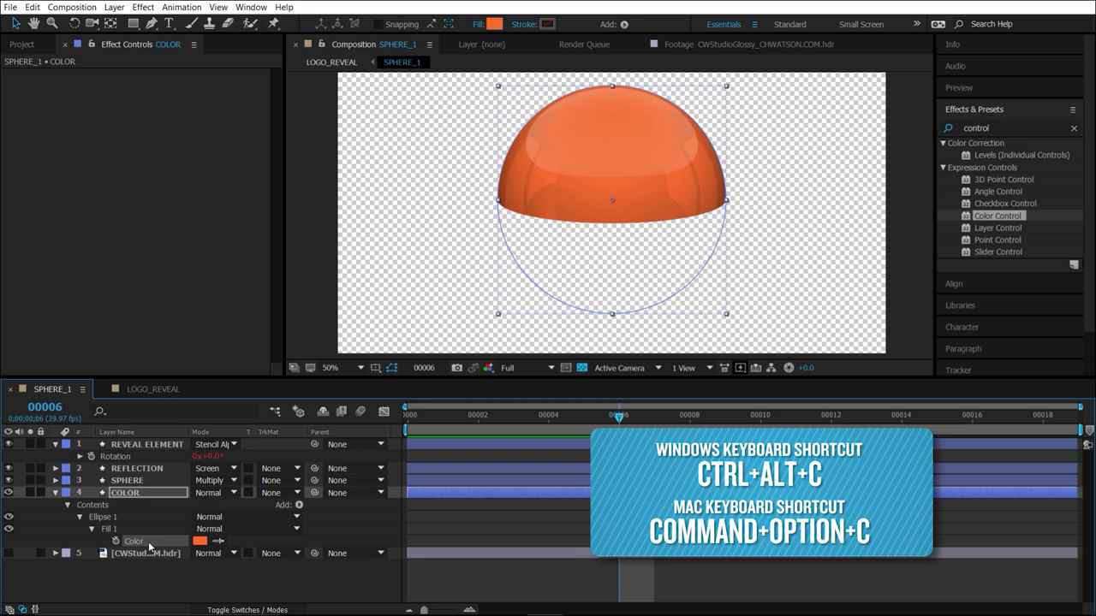
{"action": "key", "text": "ctrl+v"}
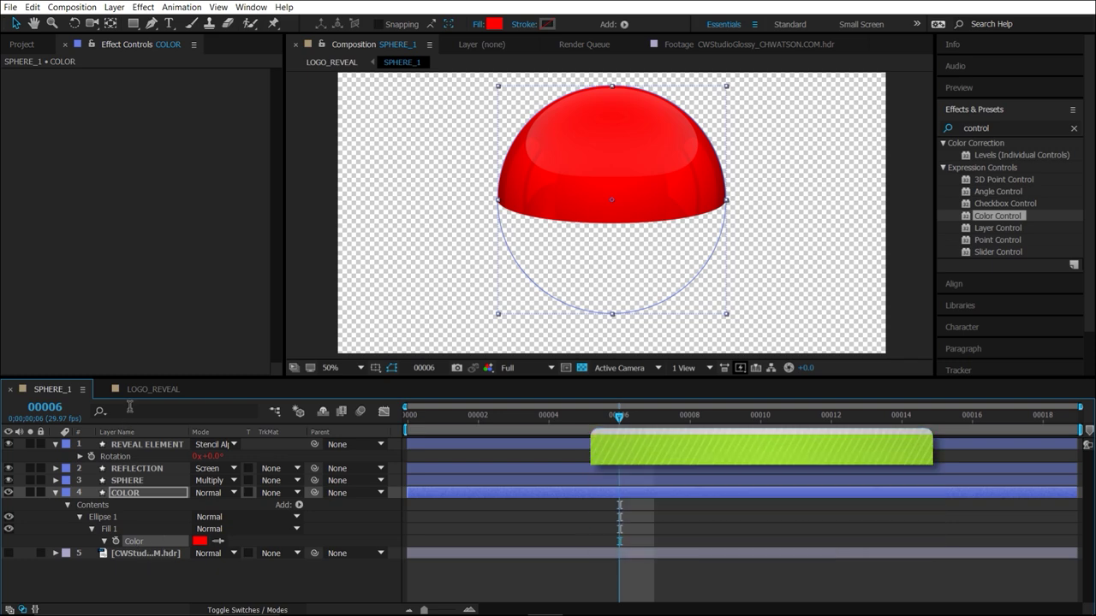
- Try a dark red for CTRL's Color Control in LOGO_REVEAL, cancel the color change and return to SPHERE_1
{"action": "left_click", "coordinate": [150, 388]}
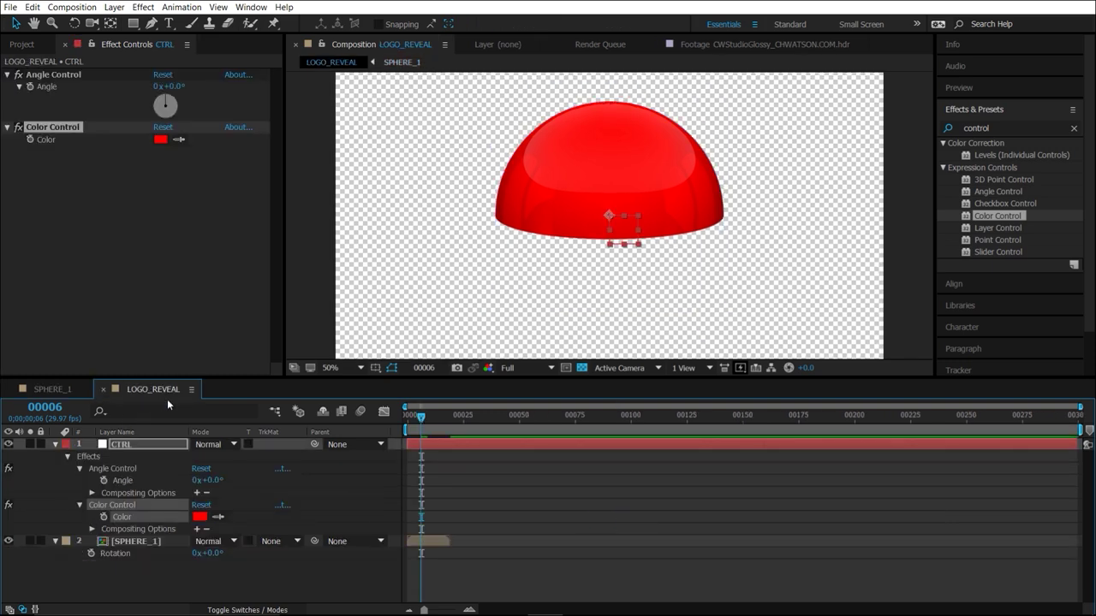
{"action": "left_click", "coordinate": [160, 139]}
{"action": "left_click", "coordinate": [839, 427]}
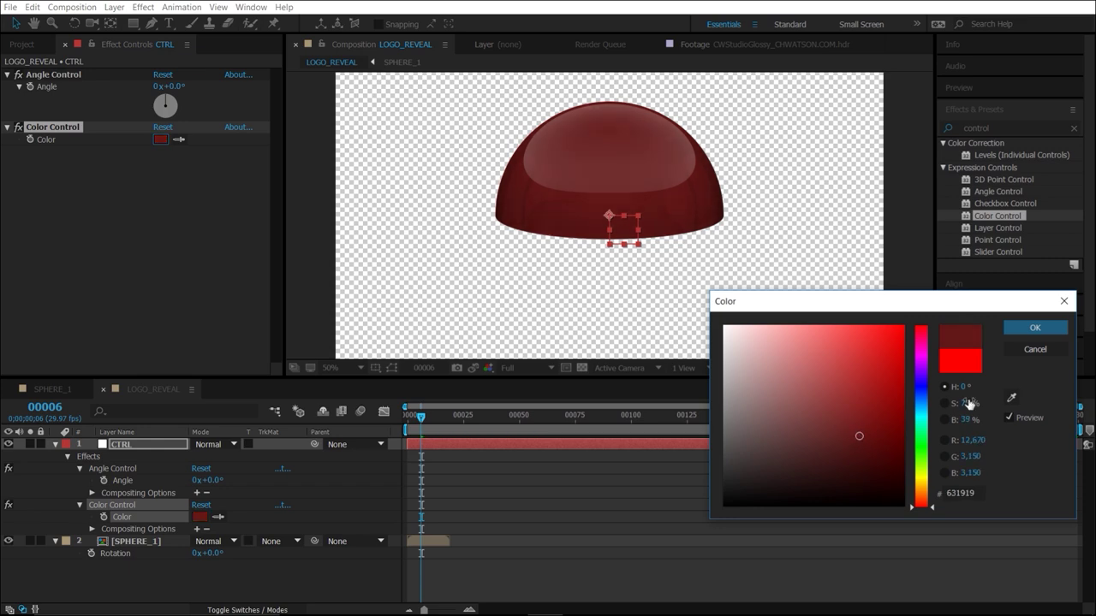
{"action": "left_click", "coordinate": [1035, 349]}
{"action": "left_click", "coordinate": [68, 391]}
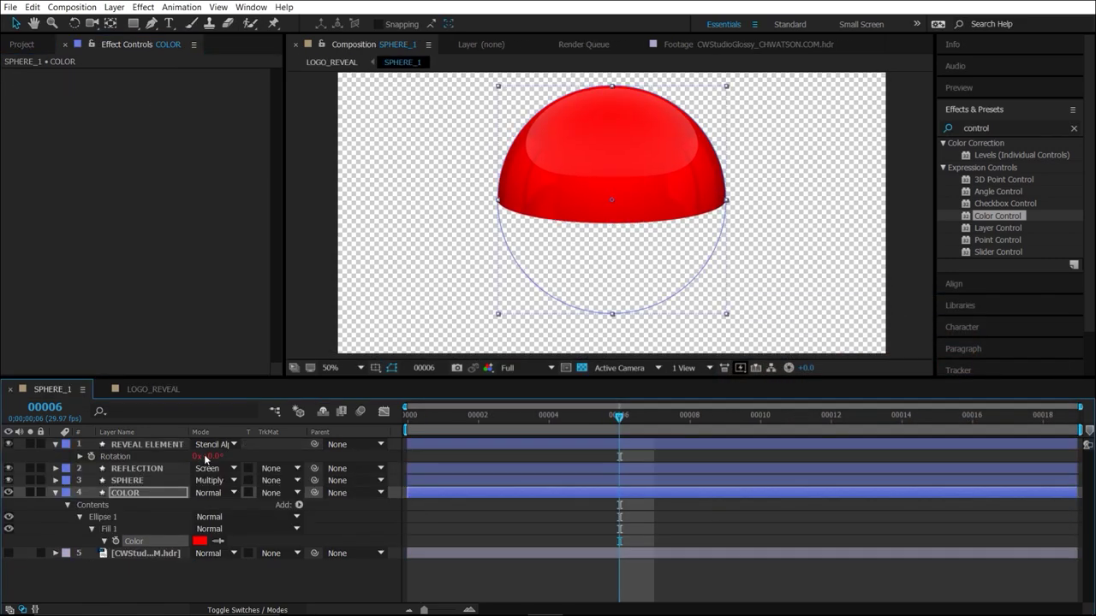
- In LOGO_REVEAL, set CTRL's Color Control to the orange sampled from the library's Ukramedia Colors theme
{"action": "left_click", "coordinate": [171, 392]}
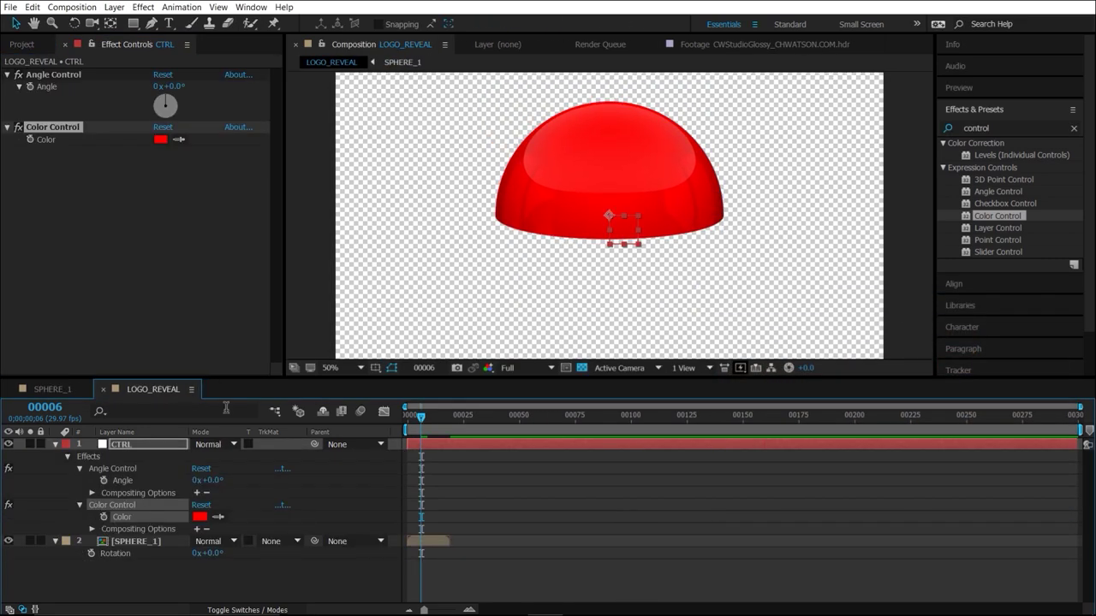
{"action": "left_click", "coordinate": [982, 307]}
{"action": "left_click", "coordinate": [179, 139]}
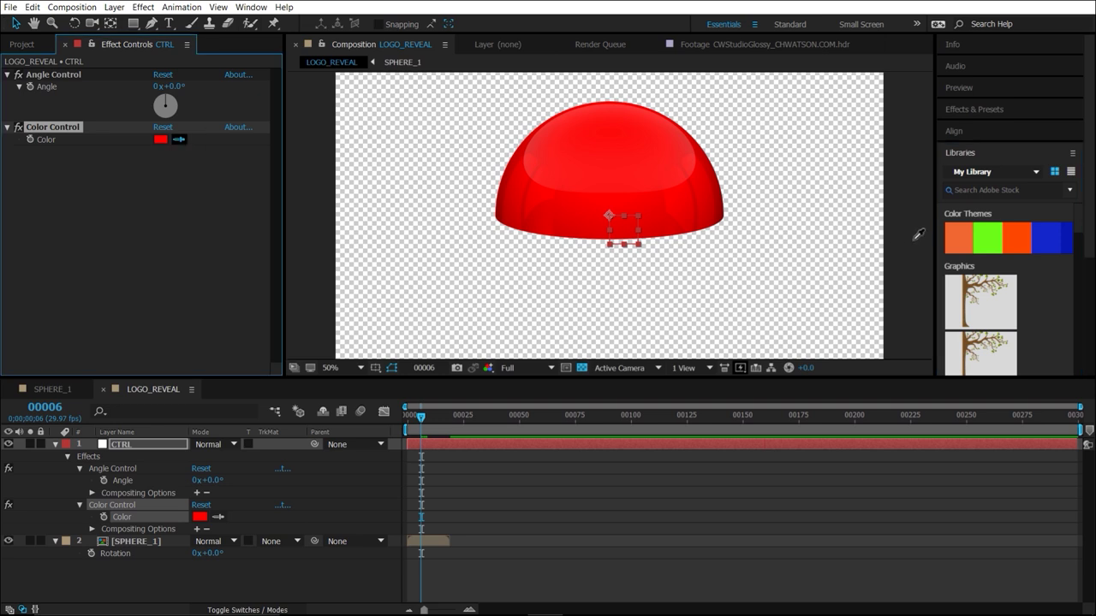
{"action": "left_click", "coordinate": [955, 239]}
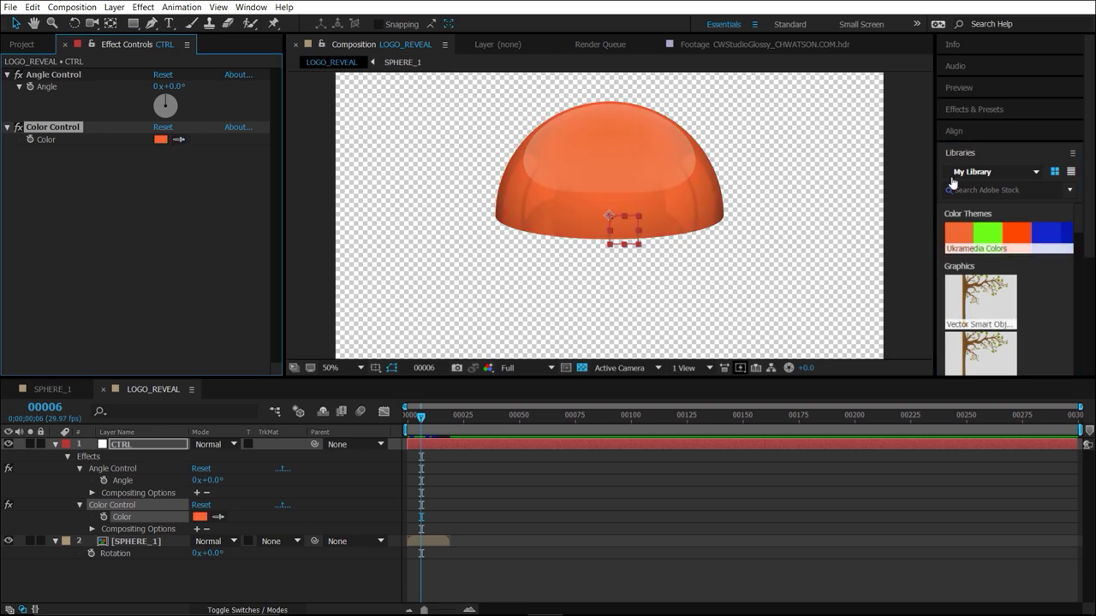
{"action": "left_click", "coordinate": [998, 110]}
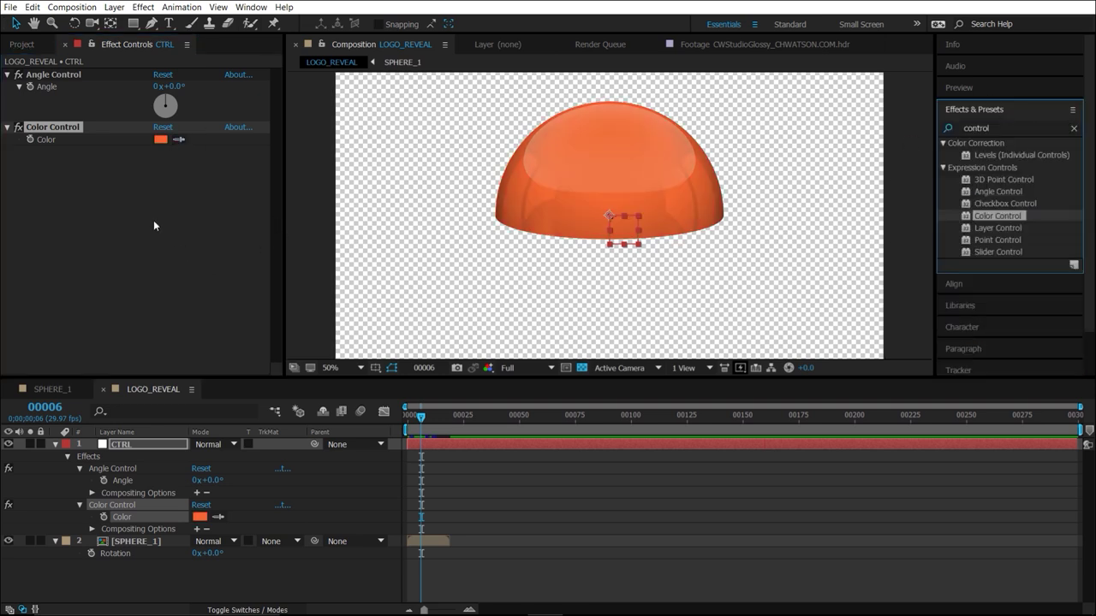
- Rename the Color Control effect on CTRL to COLOR_1
{"action": "left_click", "coordinate": [68, 131]}
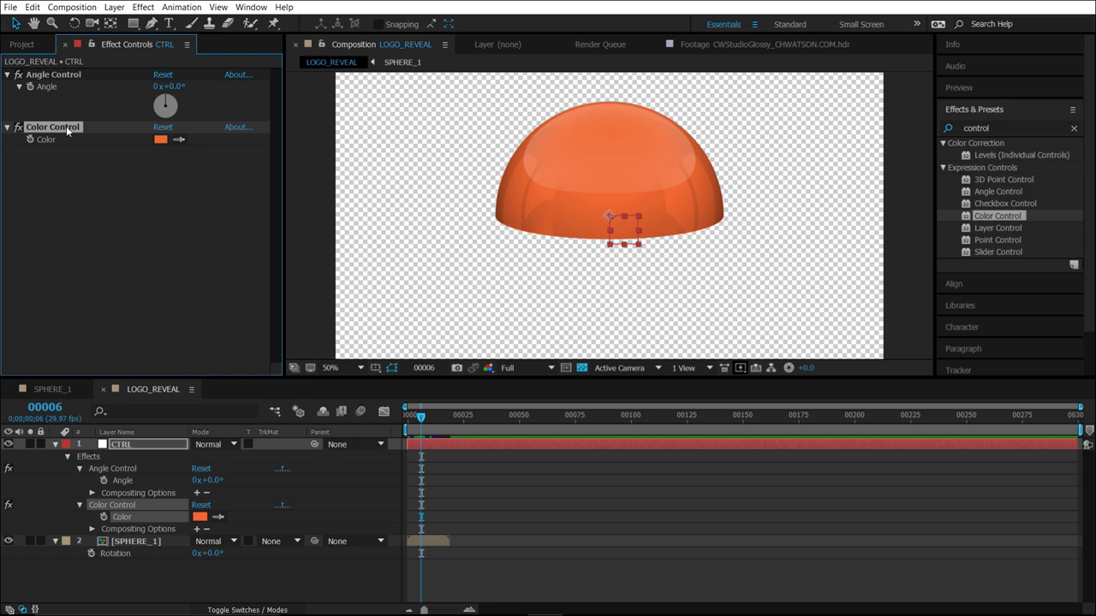
{"action": "key", "text": "Return"}
{"action": "type", "text": "COLOR_1"}
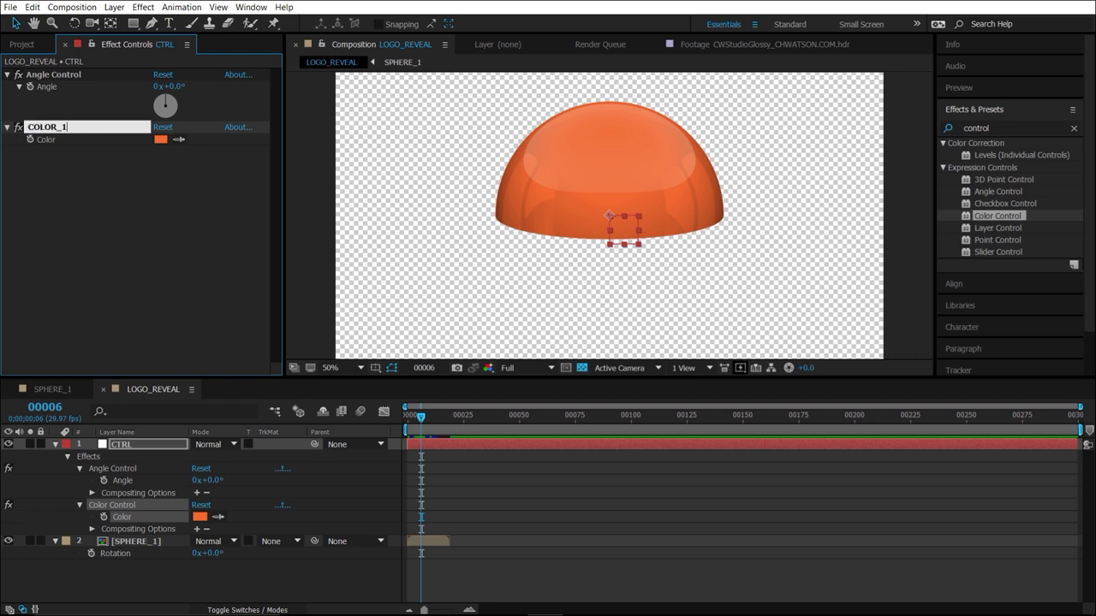
{"action": "key", "text": "Return"}
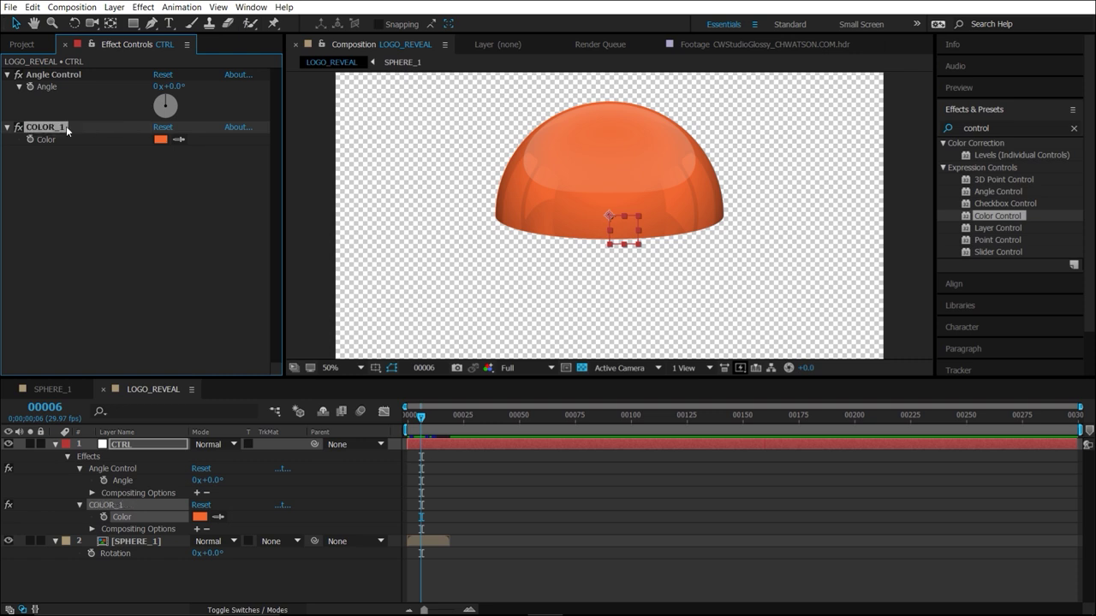
- In SPHERE_1, show only the SPHERE layer's CC Sphere Reflective property in the timeline, try a value of 19 and undo it
{"action": "left_click", "coordinate": [53, 387]}
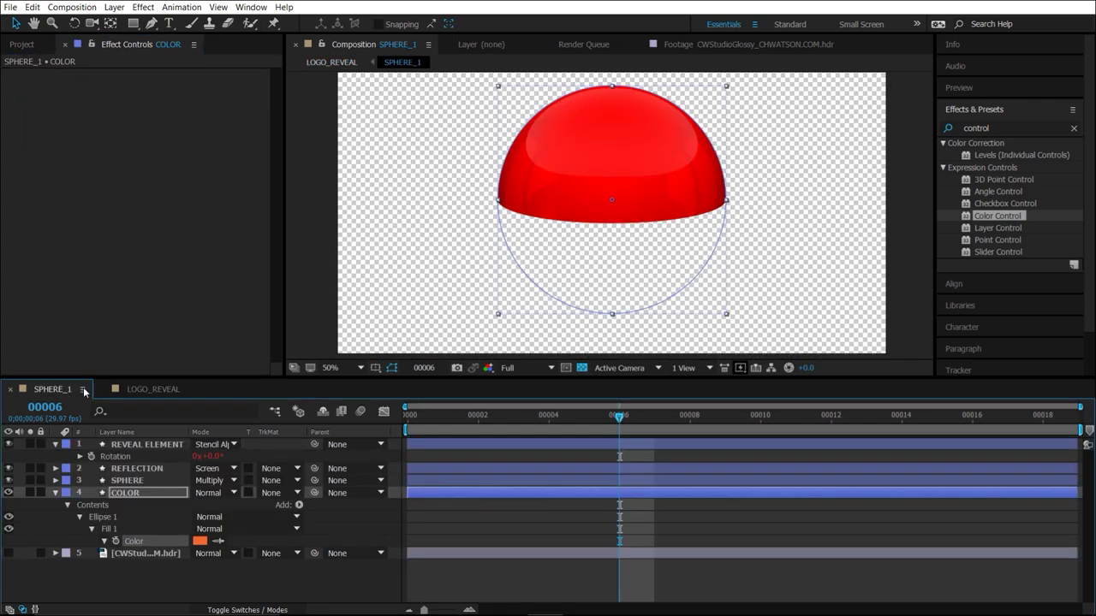
{"action": "left_click", "coordinate": [137, 481]}
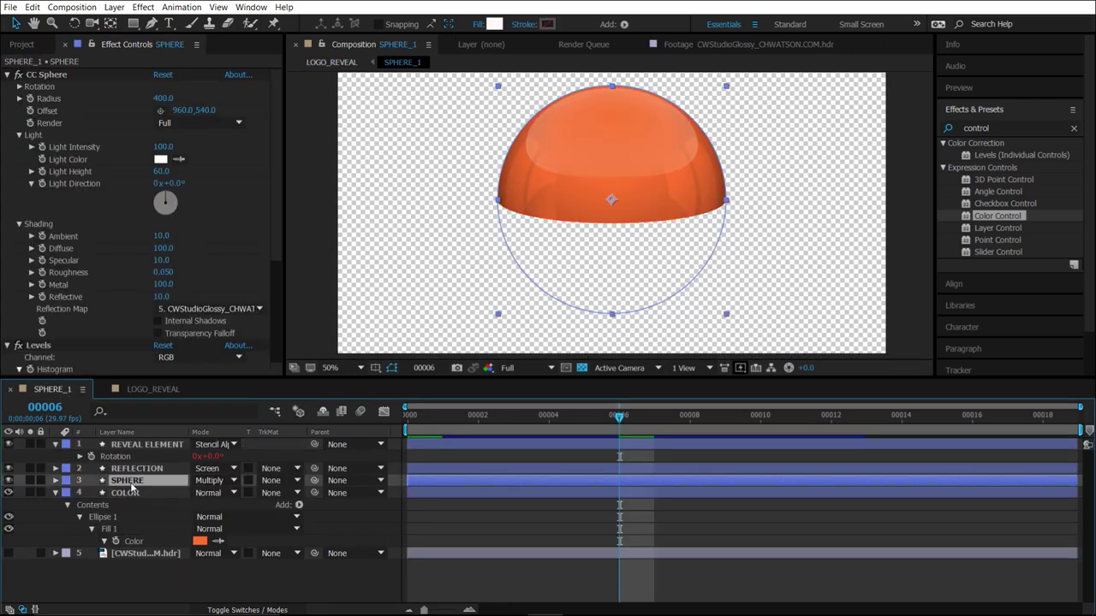
{"action": "key", "text": "e"}
{"action": "left_click", "coordinate": [81, 494]}
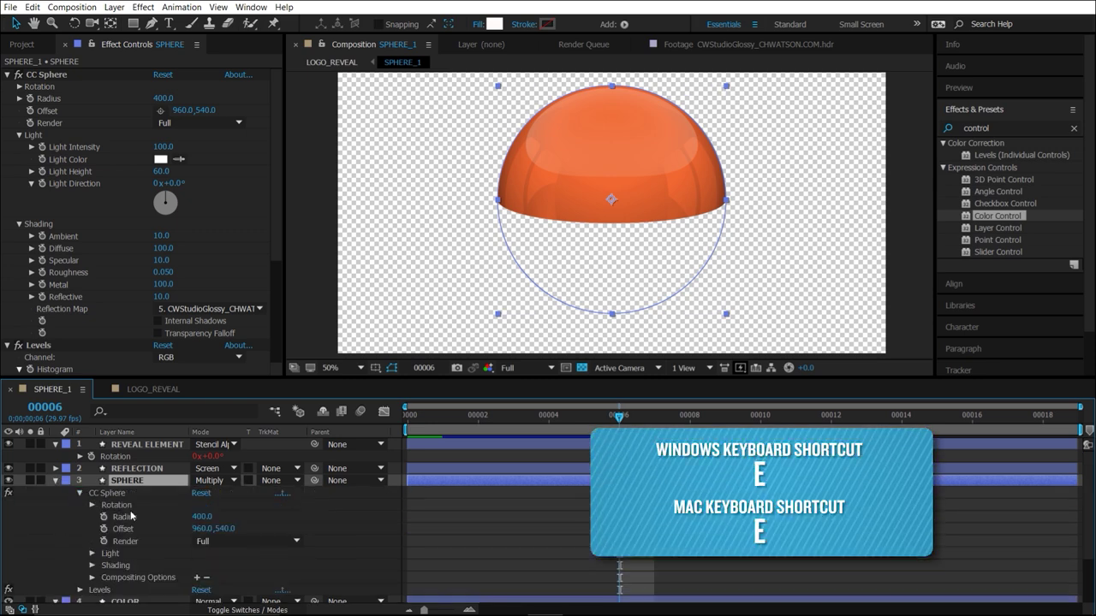
{"action": "left_click", "coordinate": [93, 565]}
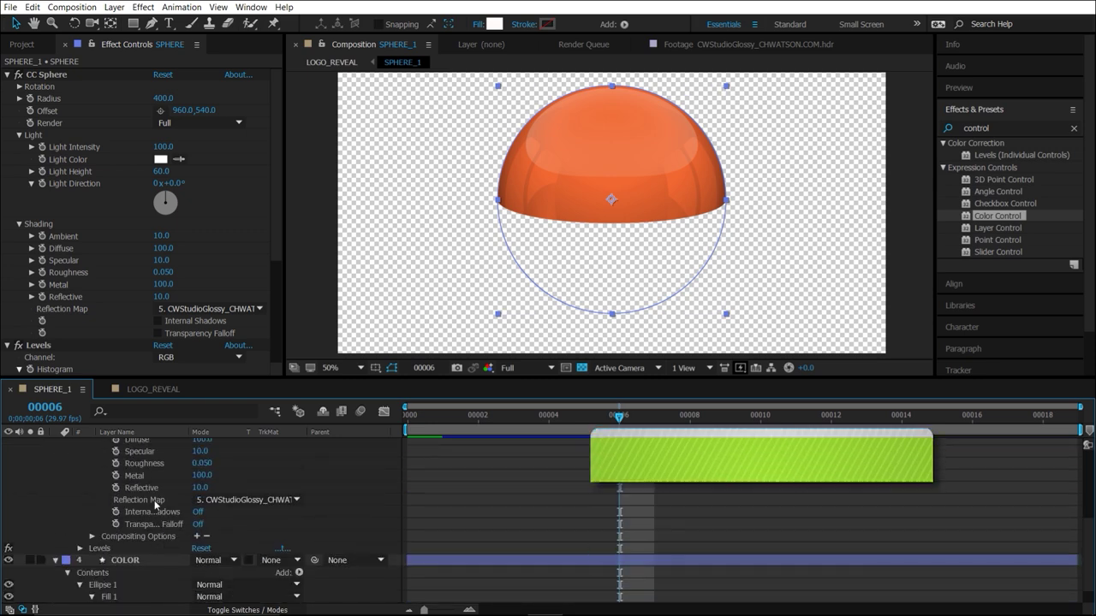
{"action": "key", "text": "s"}
{"action": "key", "text": "s"}
{"action": "key", "text": "s"}
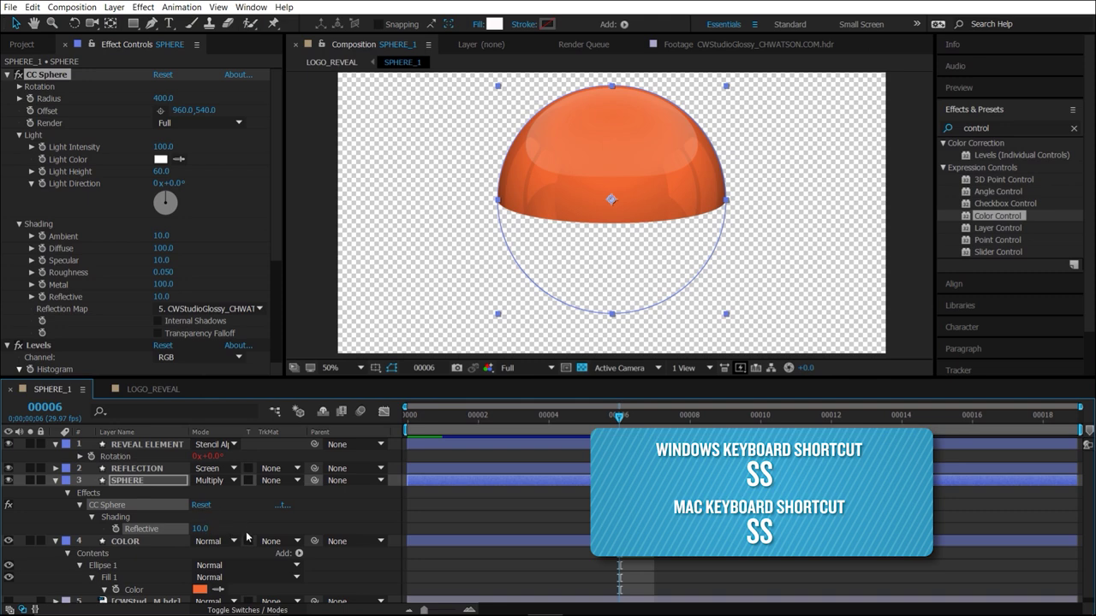
{"action": "mouse_move", "coordinate": [209, 531]}
{"action": "left_mouse_down"}
{"action": "mouse_move", "coordinate": [274, 534]}
{"action": "mouse_move", "coordinate": [249, 535]}
{"action": "left_mouse_up"}
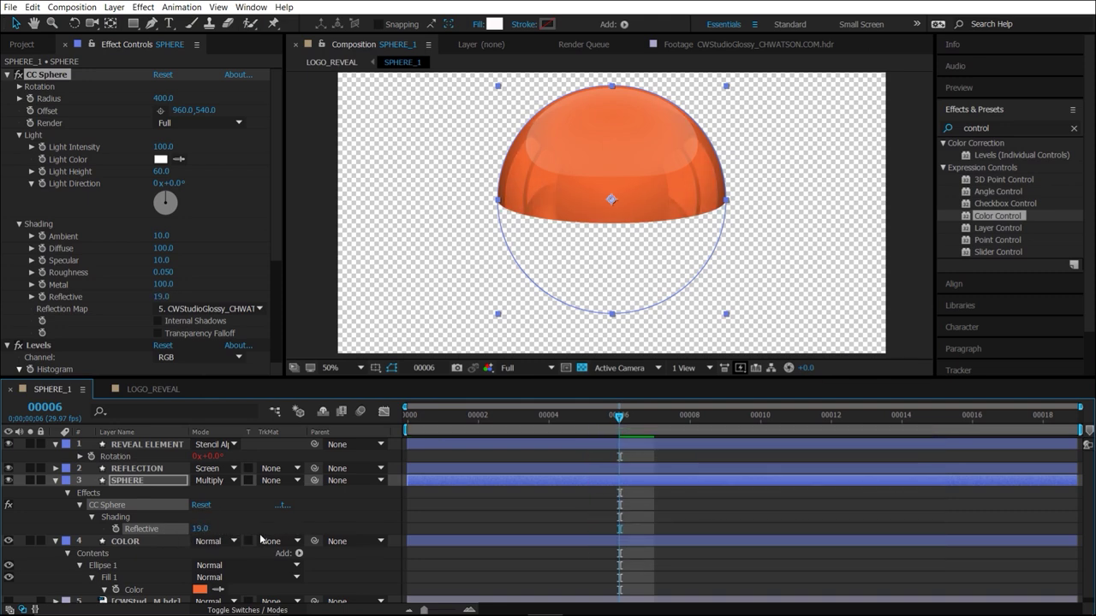
{"action": "key", "text": "ctrl+z"}
- Add a Slider Control effect to CTRL in LOGO_REVEAL and rename it SPHERE REFLECTION
{"action": "left_click", "coordinate": [159, 391]}
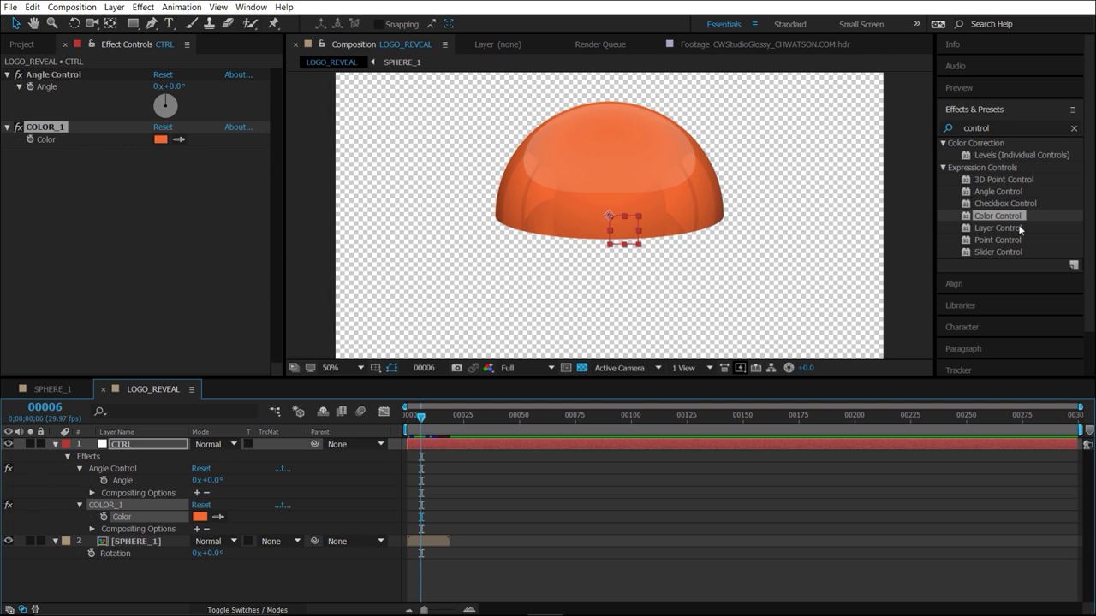
{"action": "double_click", "coordinate": [1000, 253]}
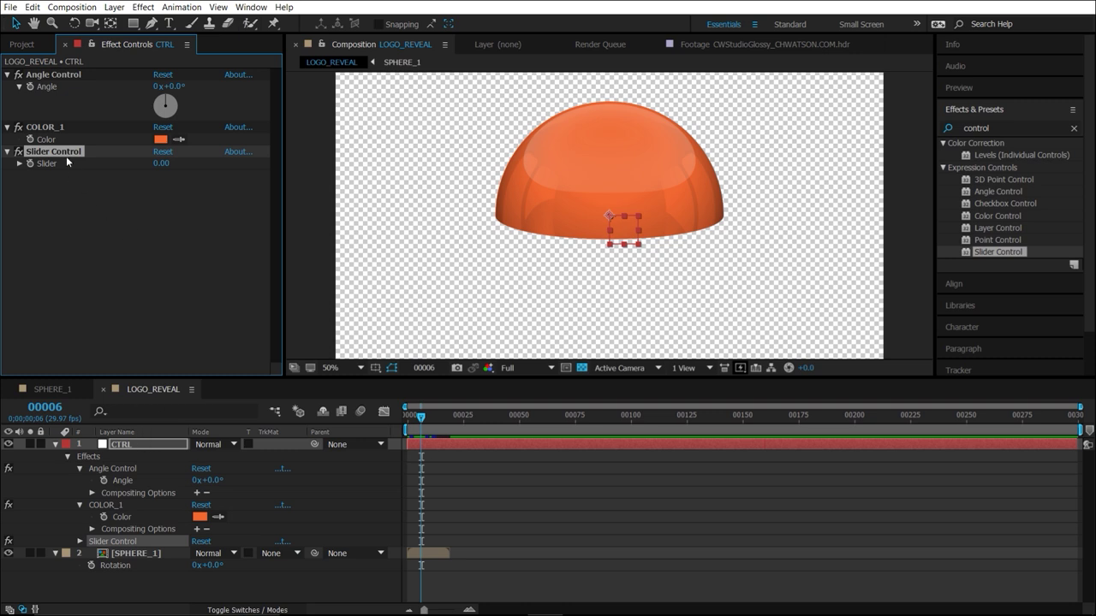
{"action": "key", "text": "Return"}
{"action": "type", "text": "S"}
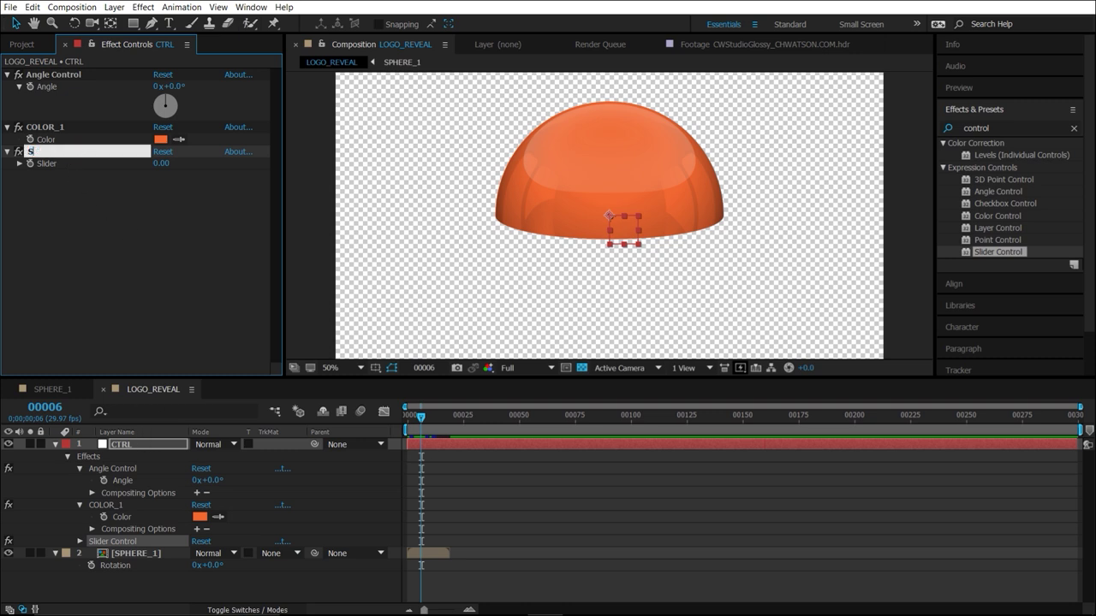
{"action": "type", "text": "PHERE REFLECTION"}
{"action": "key", "text": "Return"}
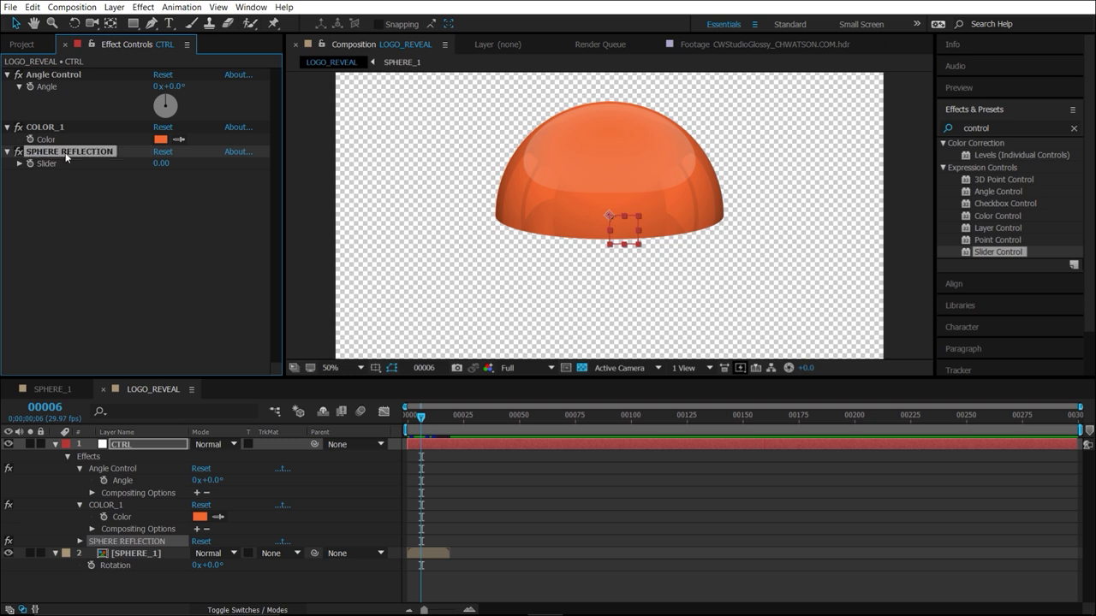
- Copy SPHERE REFLECTION's Slider with property links and paste it onto the Reflective property of the SPHERE layer in SPHERE_1
{"action": "left_click", "coordinate": [80, 469]}
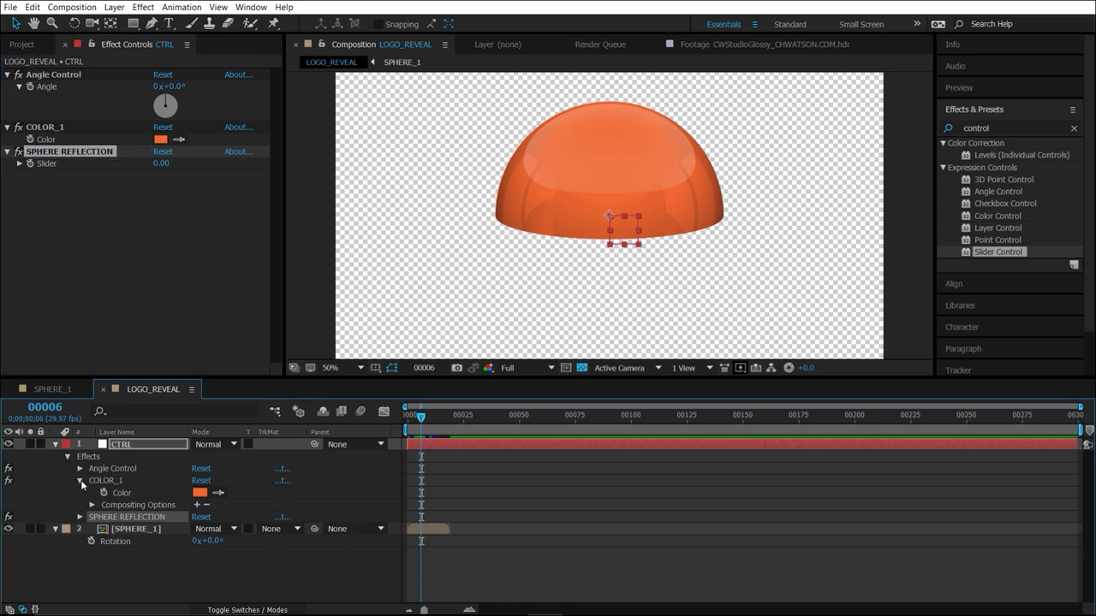
{"action": "left_click", "coordinate": [80, 480]}
{"action": "left_click", "coordinate": [80, 493]}
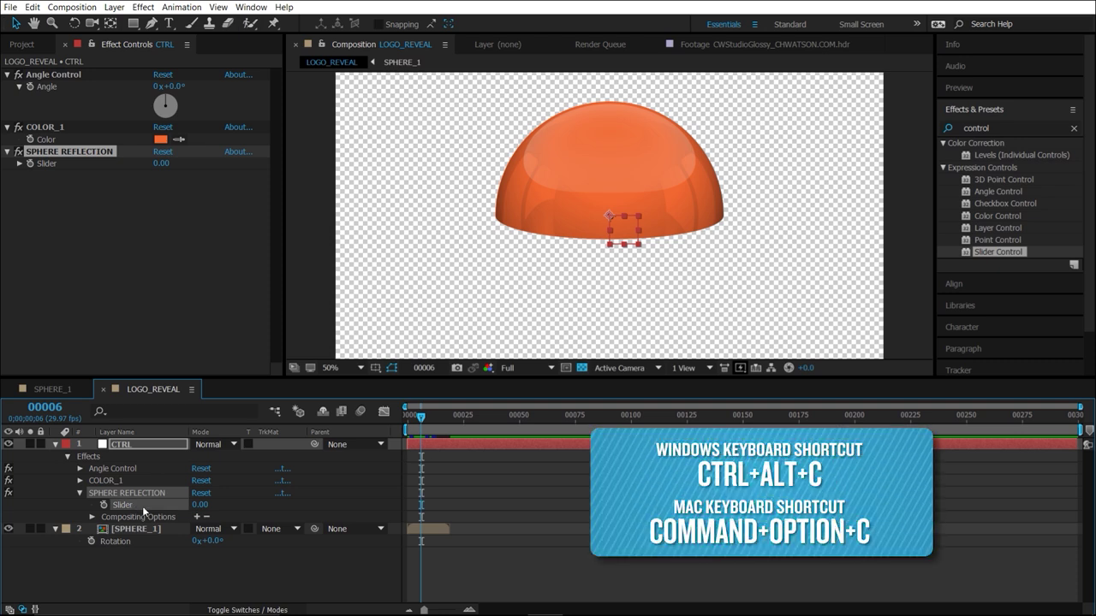
{"action": "left_click", "coordinate": [63, 390]}
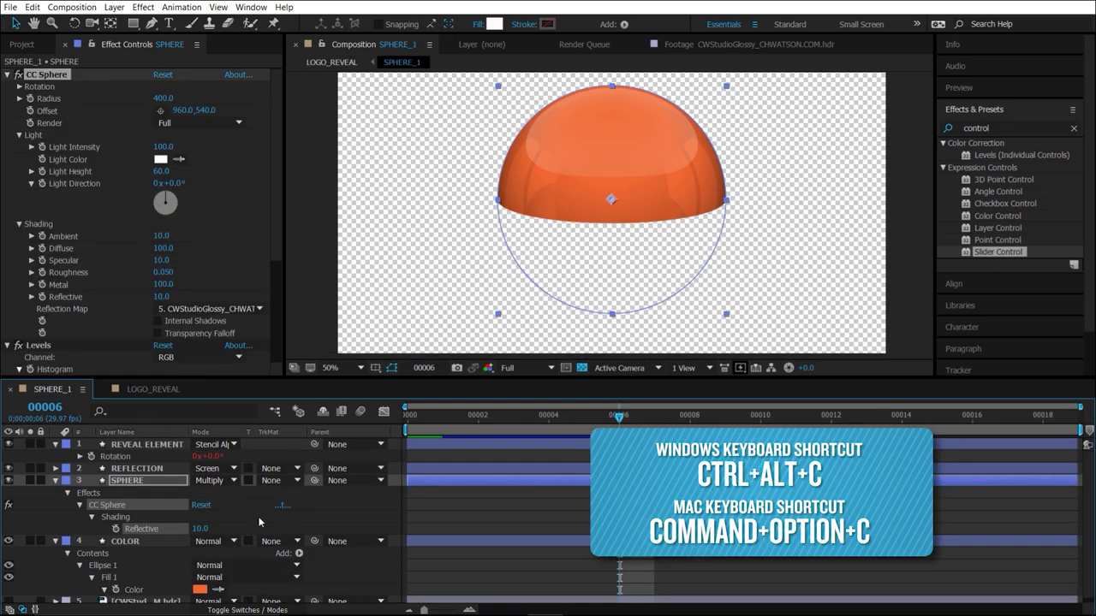
{"action": "scroll", "coordinate": [238, 546], "scroll_direction": "down", "scroll_amount": 1}
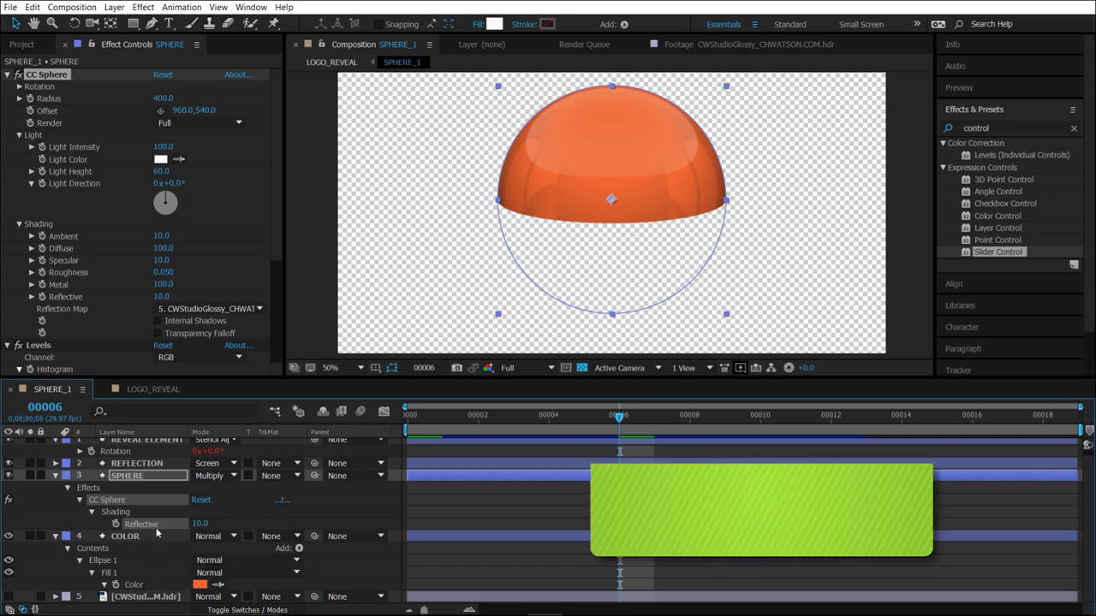
{"action": "key", "text": "ctrl+v"}
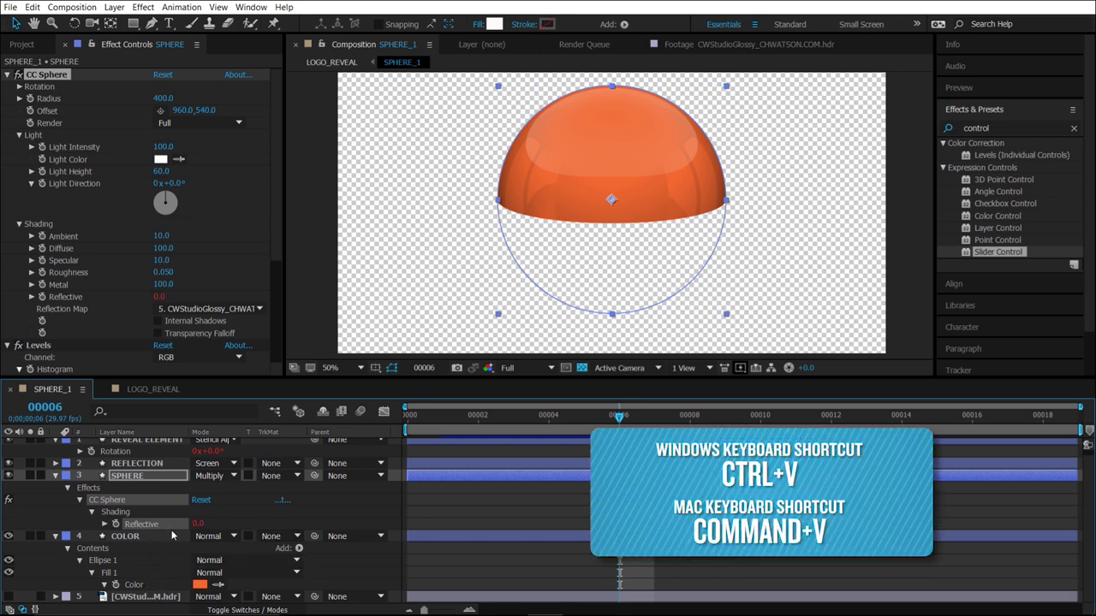
- Test the SPHERE REFLECTION slider on CTRL in LOGO_REVEAL and set it to 10
{"action": "left_click", "coordinate": [168, 396]}
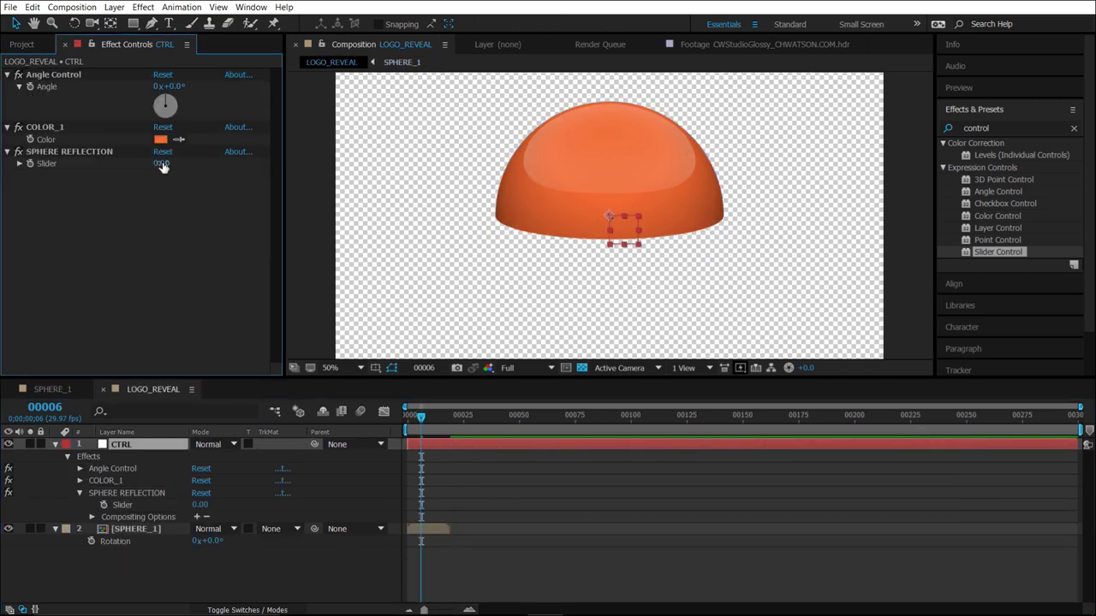
{"action": "left_click_drag", "start_coordinate": [161, 163], "coordinate": [221, 169]}
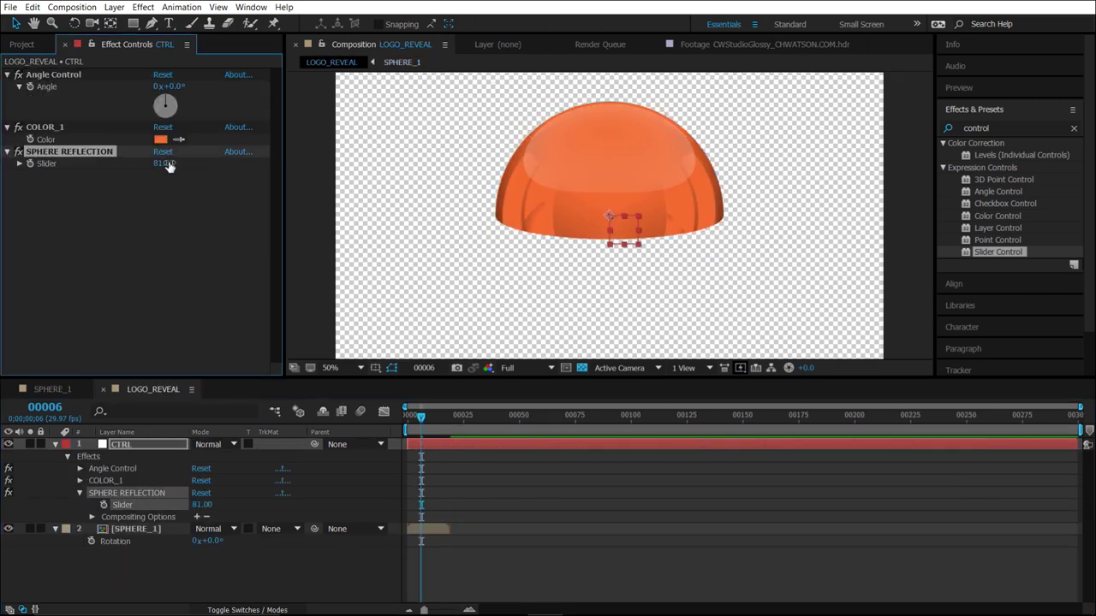
{"action": "left_click", "coordinate": [164, 163]}
{"action": "type", "text": "10"}
{"action": "key", "text": "Return"}
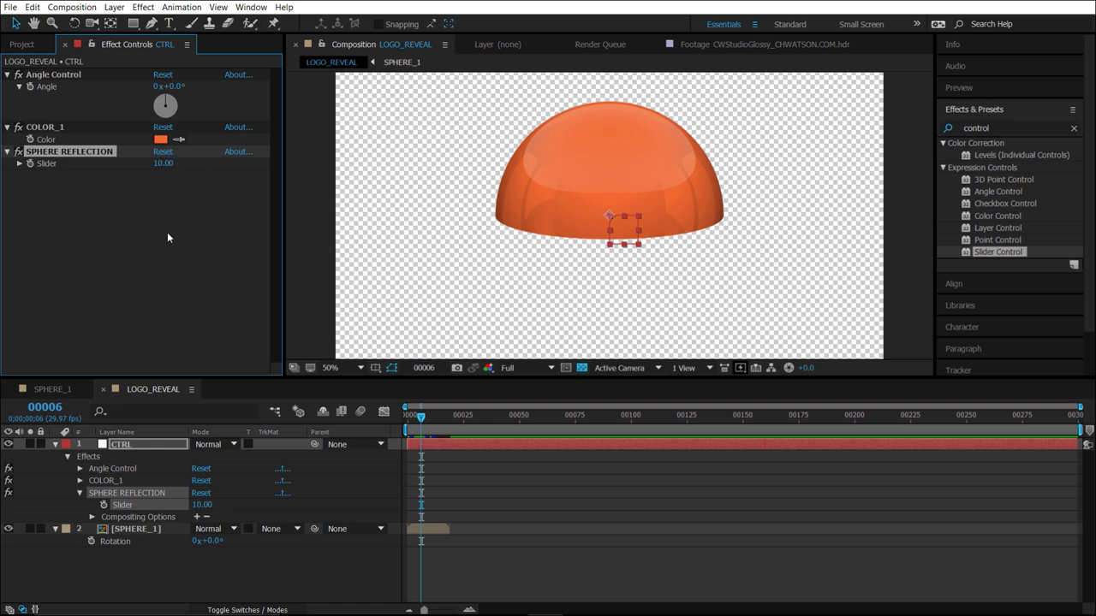
- Return to SPHERE_1, reveal the REFLECTION layer's Opacity and try raising it to 68%
{"action": "left_click", "coordinate": [25, 46]}
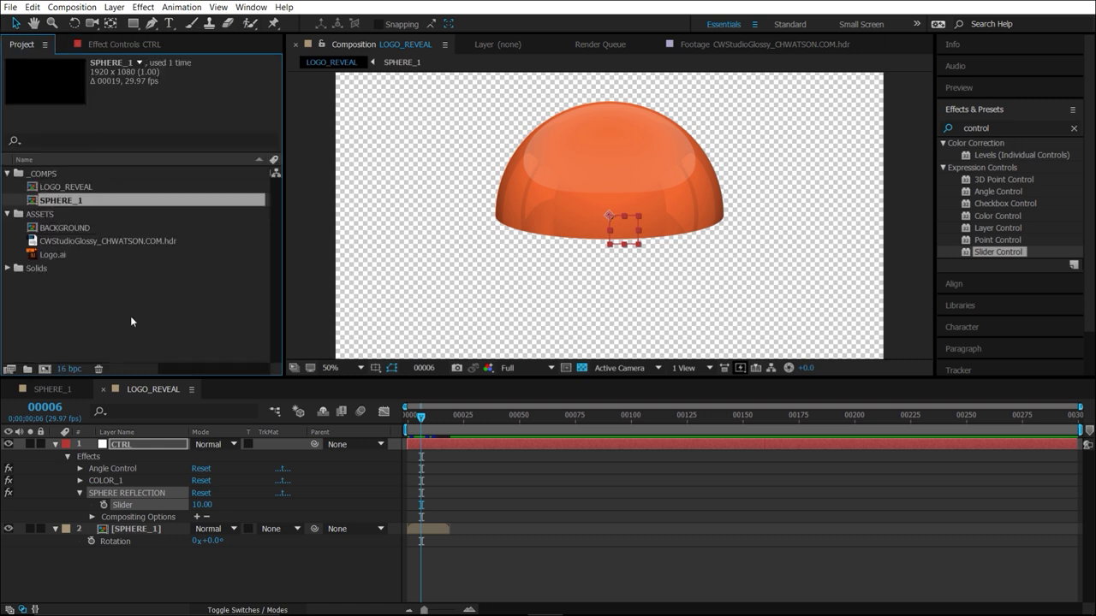
{"action": "left_click", "coordinate": [121, 45]}
{"action": "left_click", "coordinate": [58, 391]}
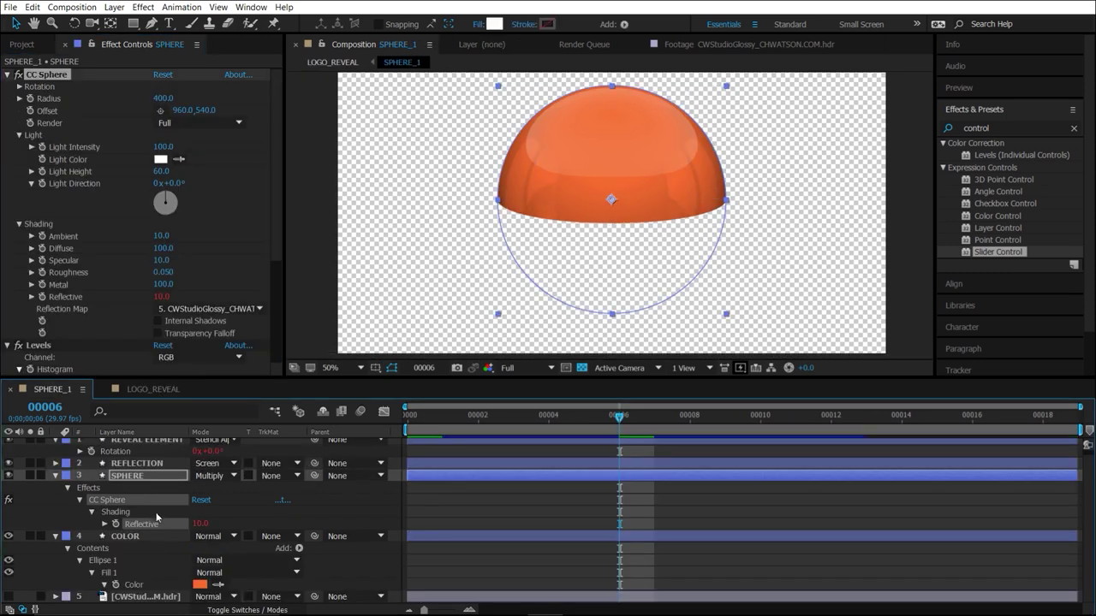
{"action": "scroll", "coordinate": [154, 514], "scroll_direction": "up", "scroll_amount": 1}
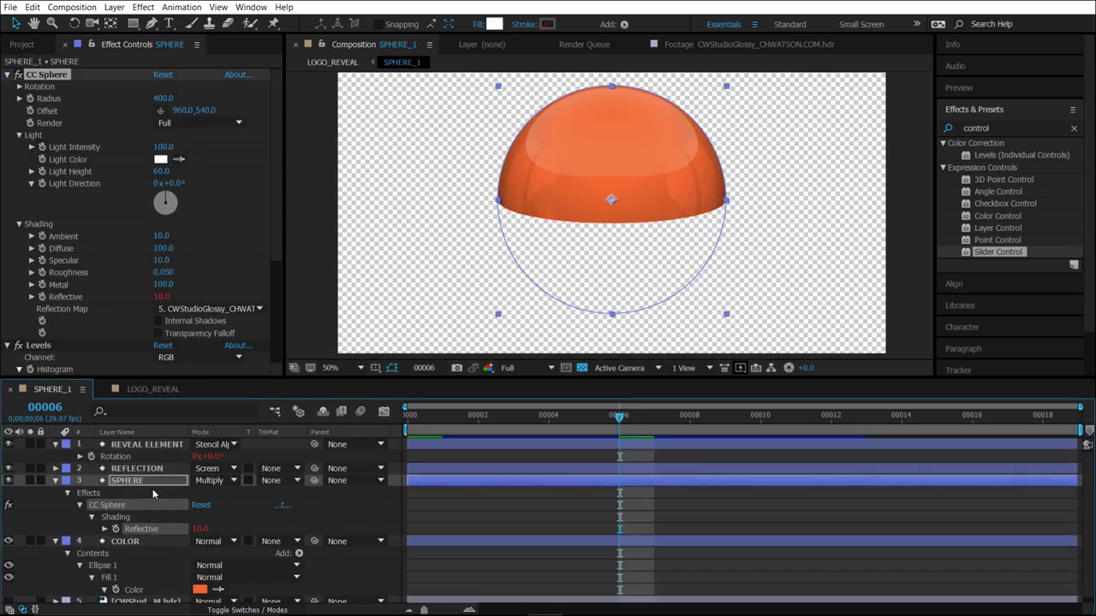
{"action": "left_click", "coordinate": [156, 469]}
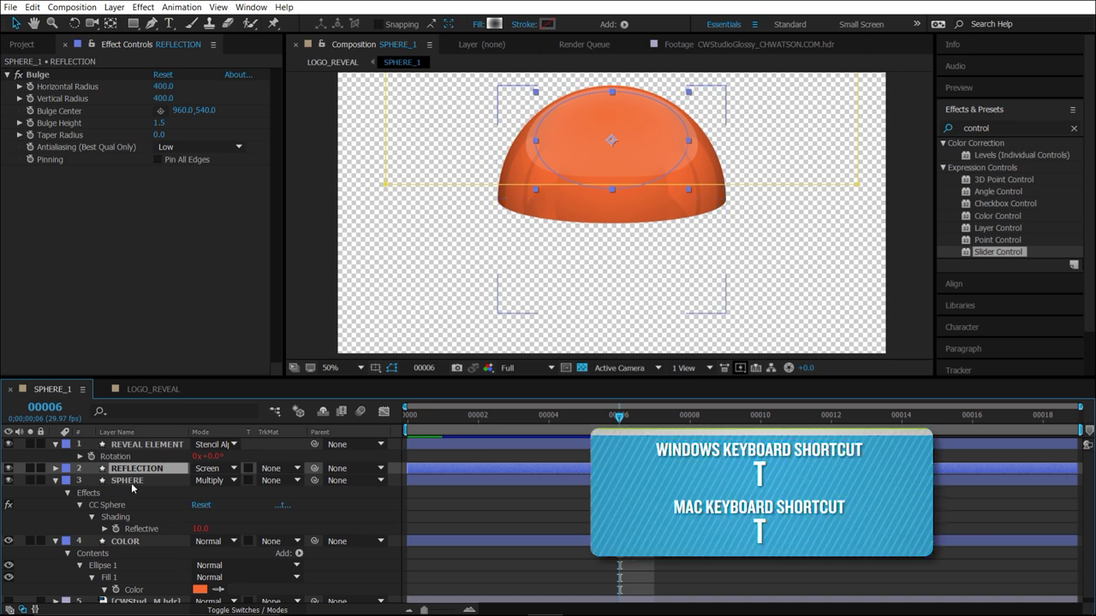
{"action": "key", "text": "t"}
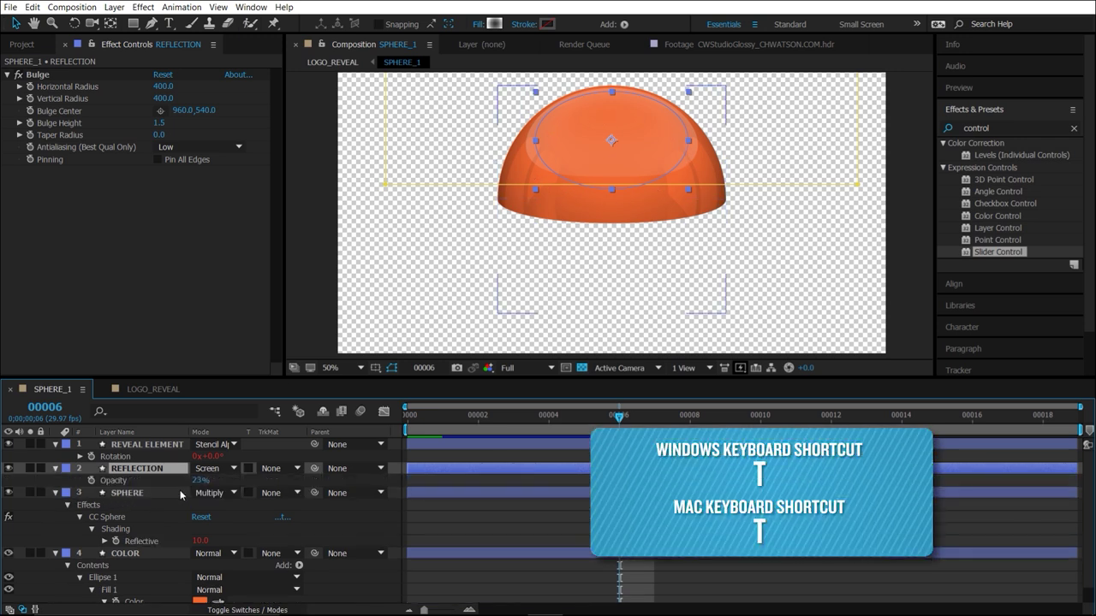
{"action": "left_click_drag", "start_coordinate": [199, 481], "coordinate": [236, 489]}
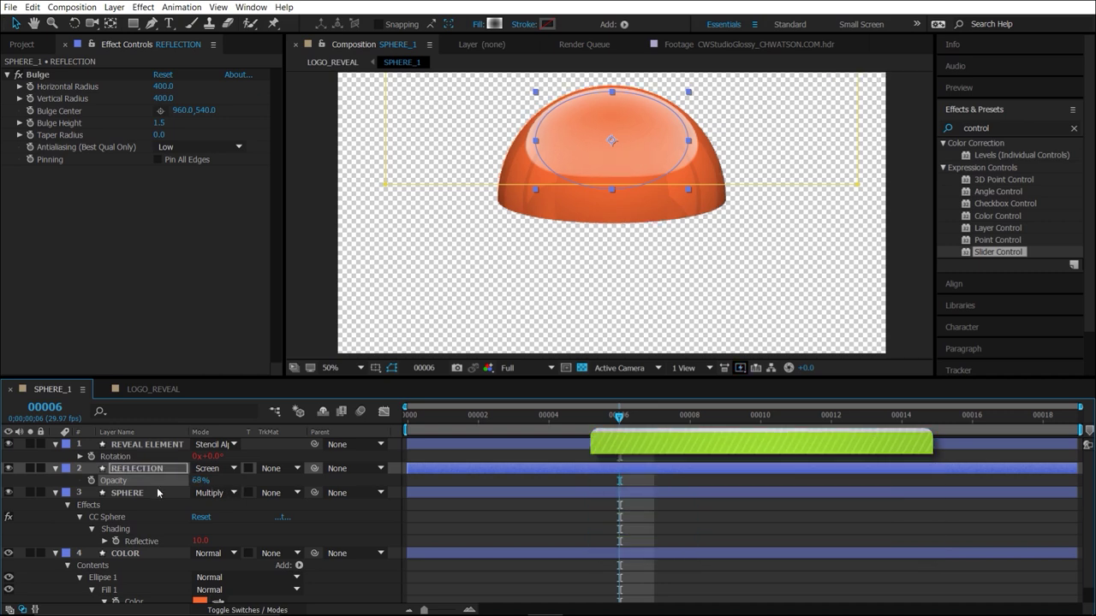
- Add another Slider Control effect to CTRL in LOGO_REVEAL and rename it LIGHT REFLECTION
{"action": "left_click", "coordinate": [158, 390]}
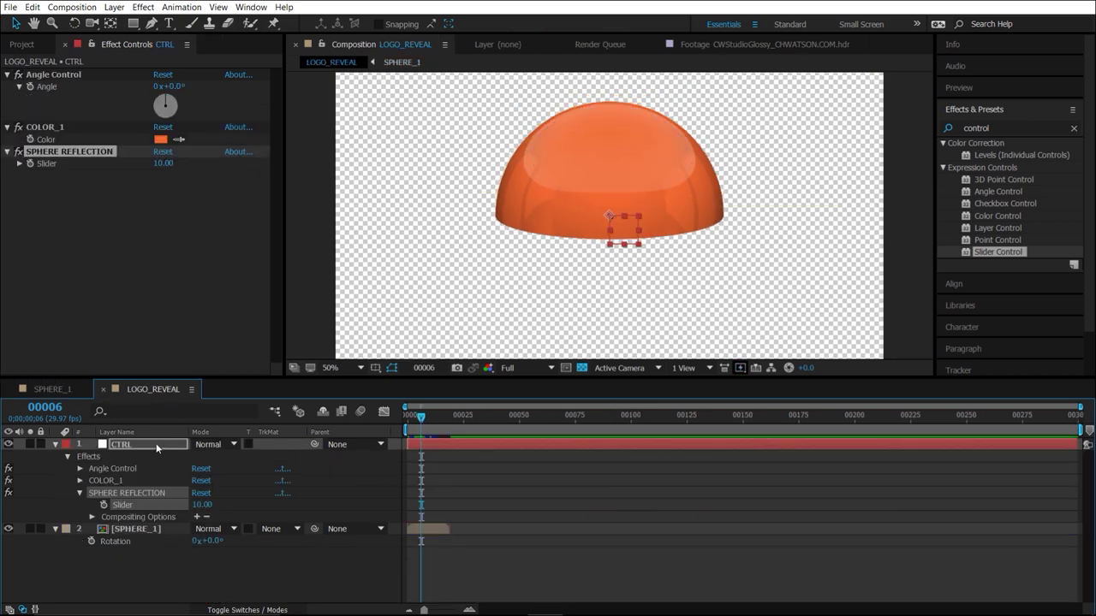
{"action": "key", "text": "Return"}
{"action": "double_click", "coordinate": [998, 252]}
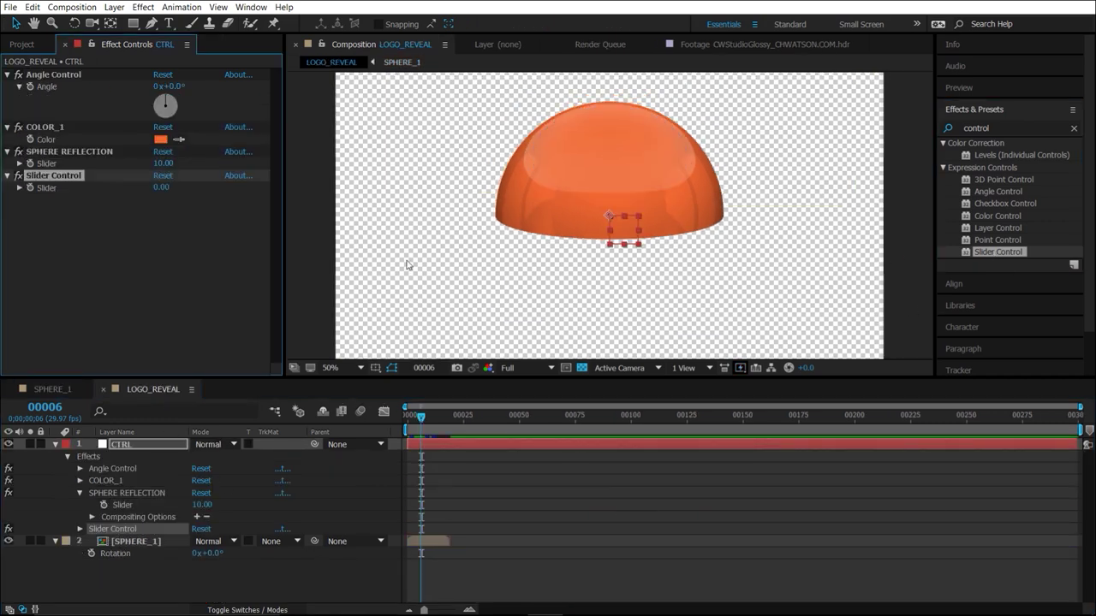
{"action": "key", "text": "Return"}
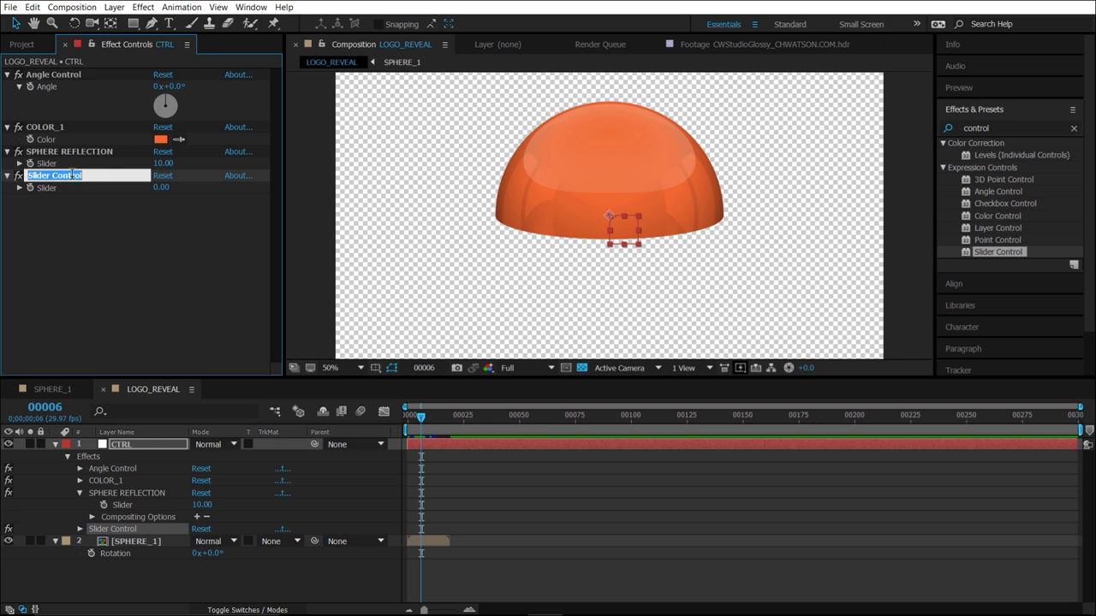
{"action": "type", "text": "LIGHT REFLECTI"}
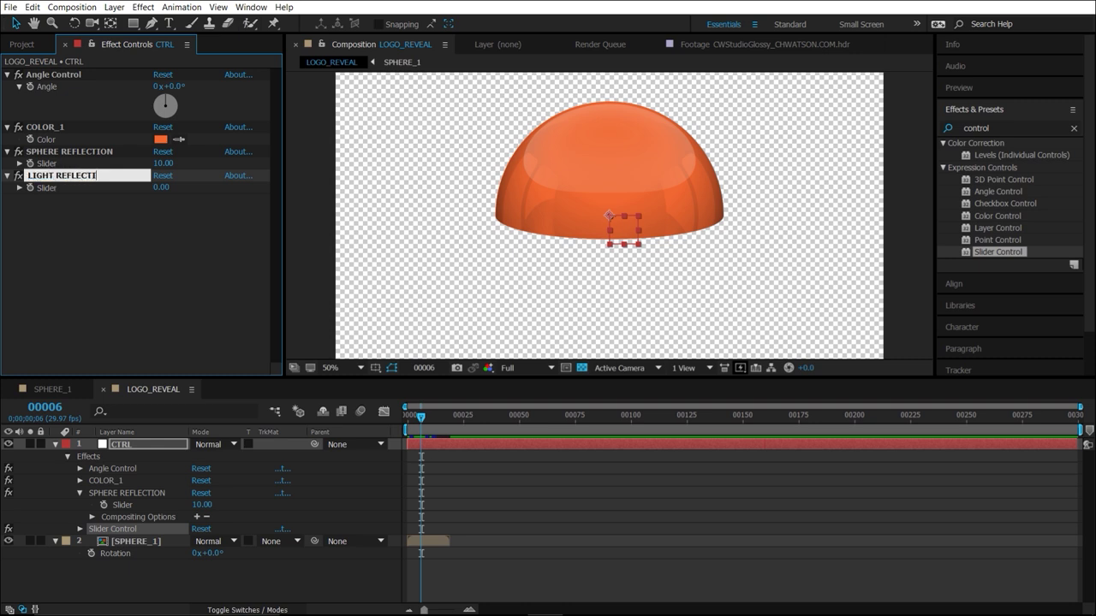
{"action": "type", "text": "ON"}
{"action": "key", "text": "Return"}
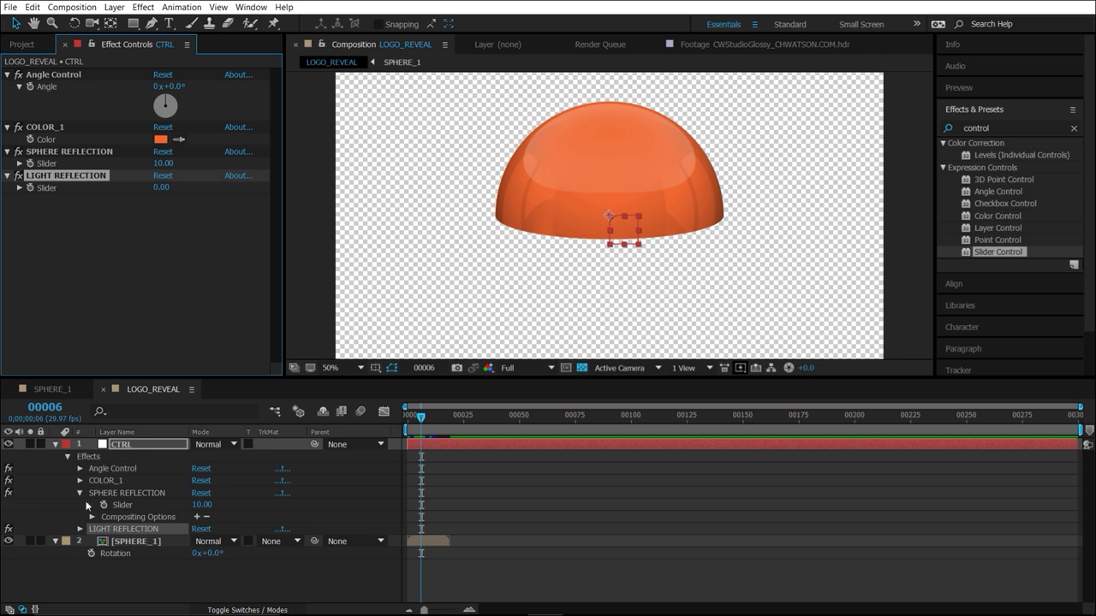
- Copy LIGHT REFLECTION's Slider with property links and paste it onto the REFLECTION layer's Opacity in SPHERE_1
{"action": "left_click", "coordinate": [80, 528]}
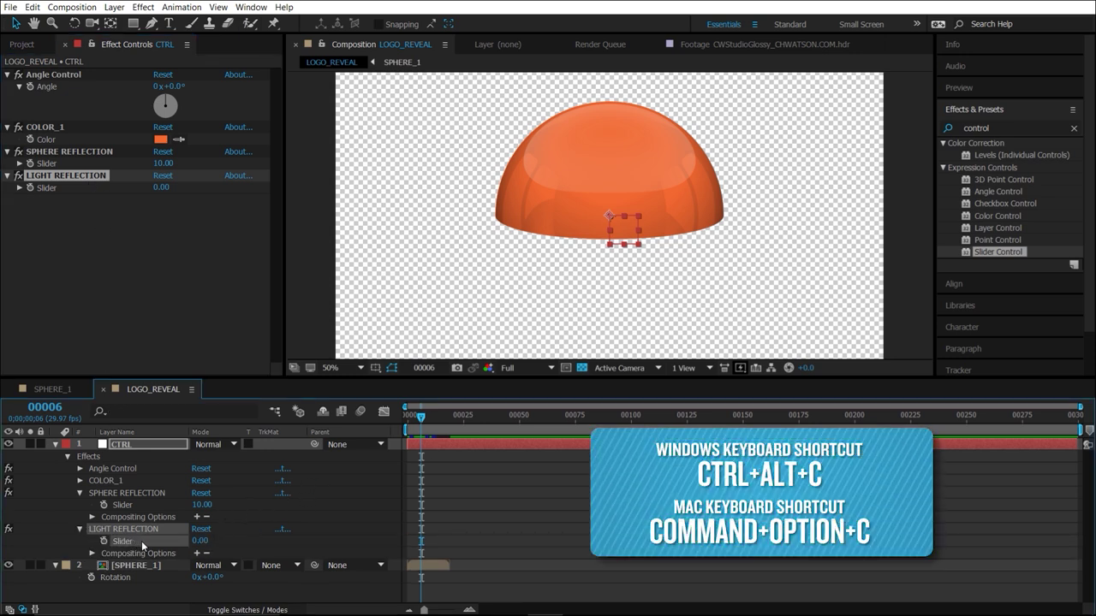
{"action": "left_click", "coordinate": [68, 391]}
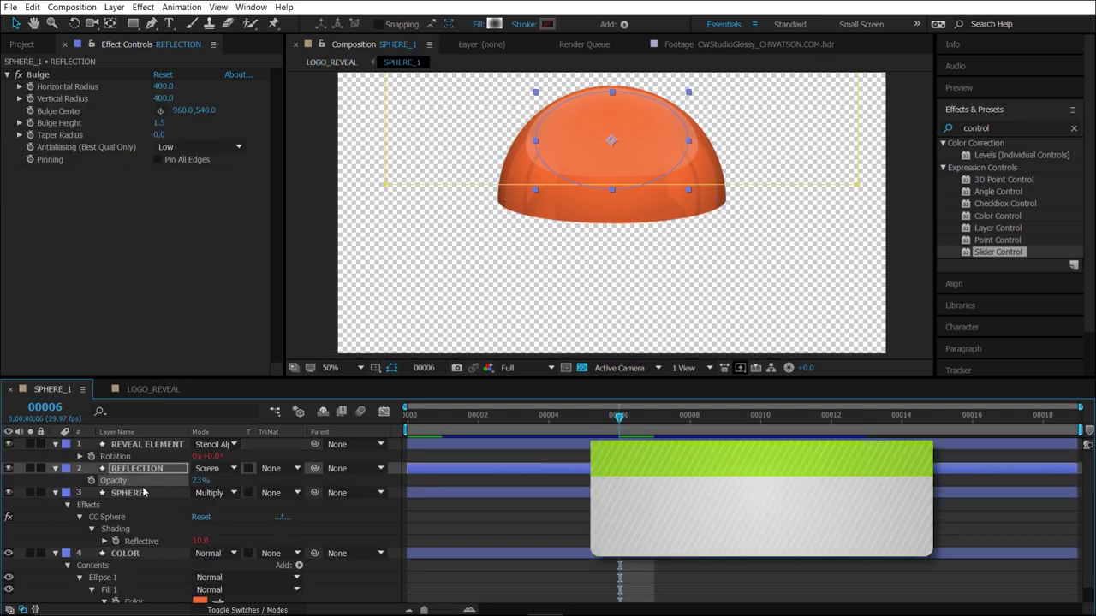
{"action": "key", "text": "ctrl+v"}
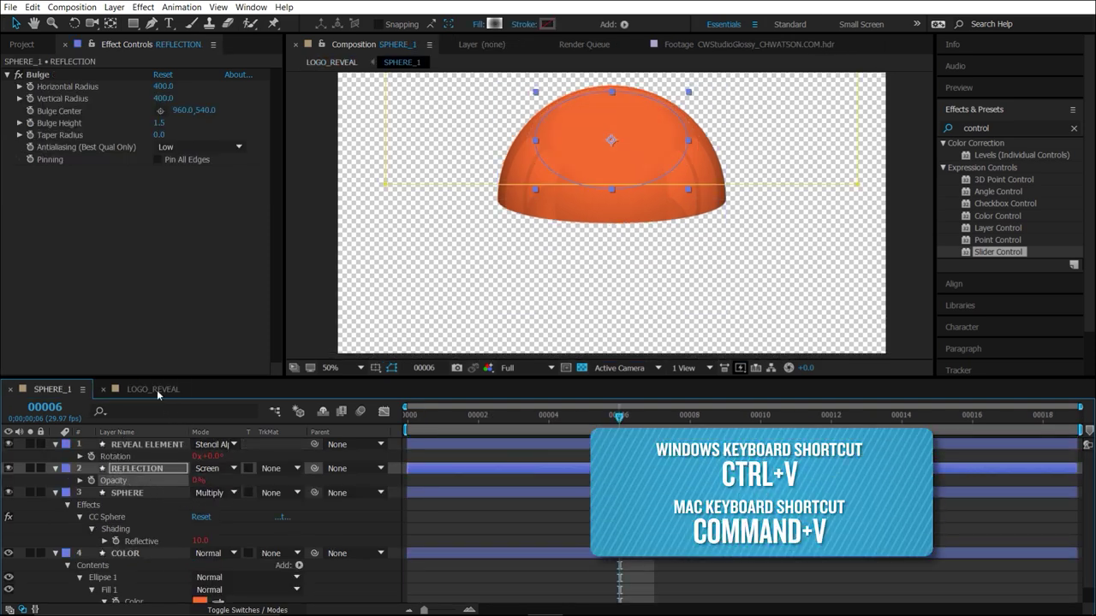
- Test the LIGHT REFLECTION slider on CTRL in LOGO_REVEAL and set it to 30
{"action": "left_click", "coordinate": [154, 389]}
{"action": "left_click", "coordinate": [341, 511]}
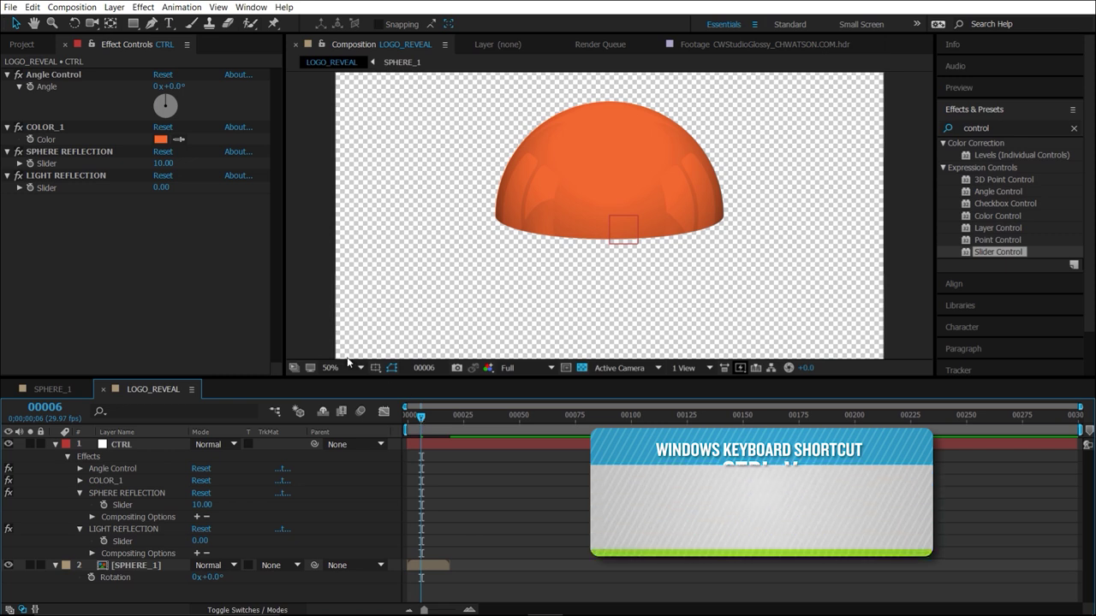
{"action": "left_click_drag", "start_coordinate": [161, 188], "coordinate": [209, 188]}
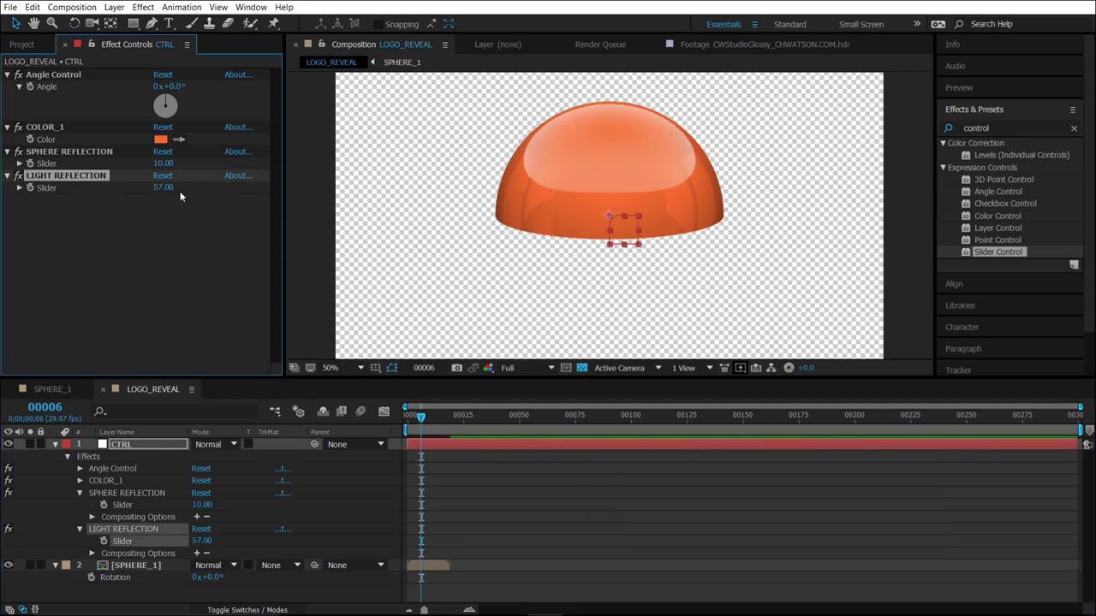
{"action": "left_click", "coordinate": [166, 188]}
{"action": "type", "text": "30"}
{"action": "key", "text": "Return"}
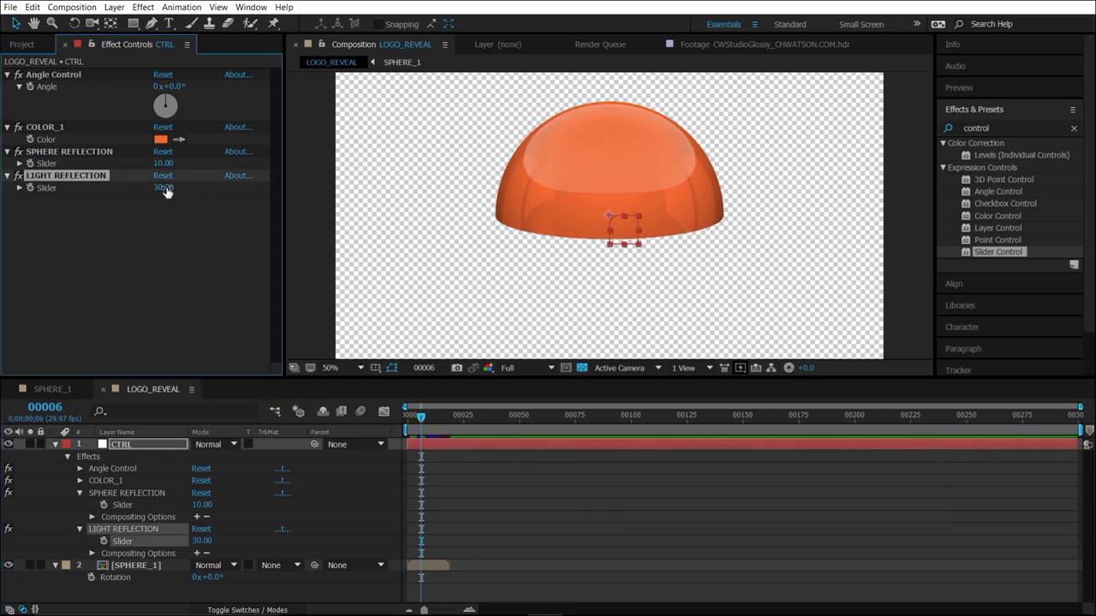
- Collapse the CTRL and SPHERE_1 layer properties in LOGO_REVEAL and duplicate the SPHERE_1 comp in the project
{"action": "left_click", "coordinate": [211, 215]}
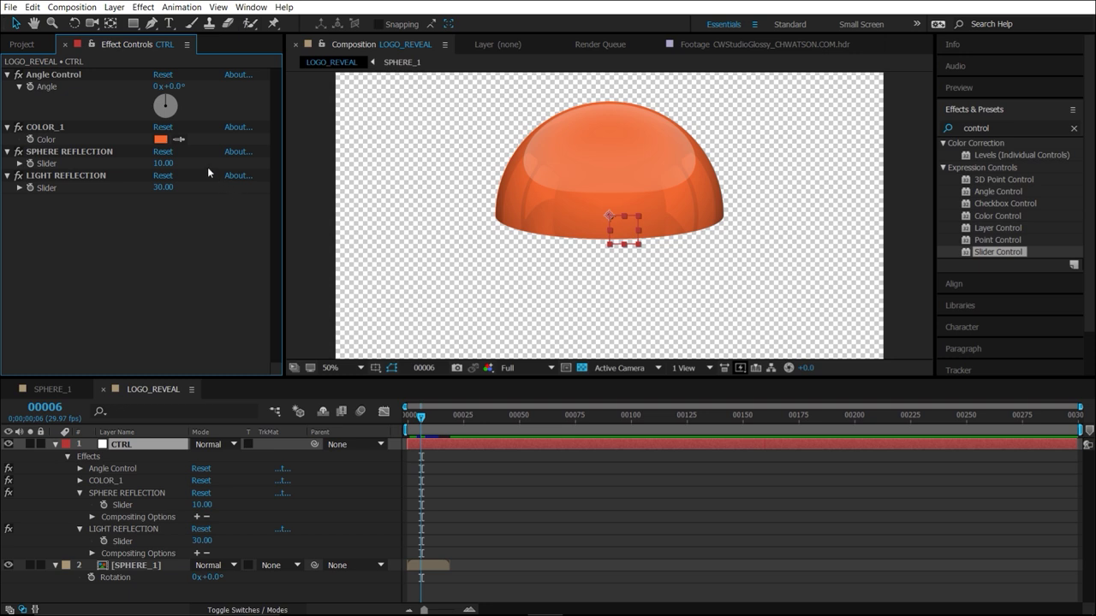
{"action": "left_click", "coordinate": [164, 169]}
{"action": "left_click", "coordinate": [157, 169]}
{"action": "left_click", "coordinate": [54, 444]}
{"action": "left_click", "coordinate": [55, 456]}
{"action": "left_click", "coordinate": [91, 480]}
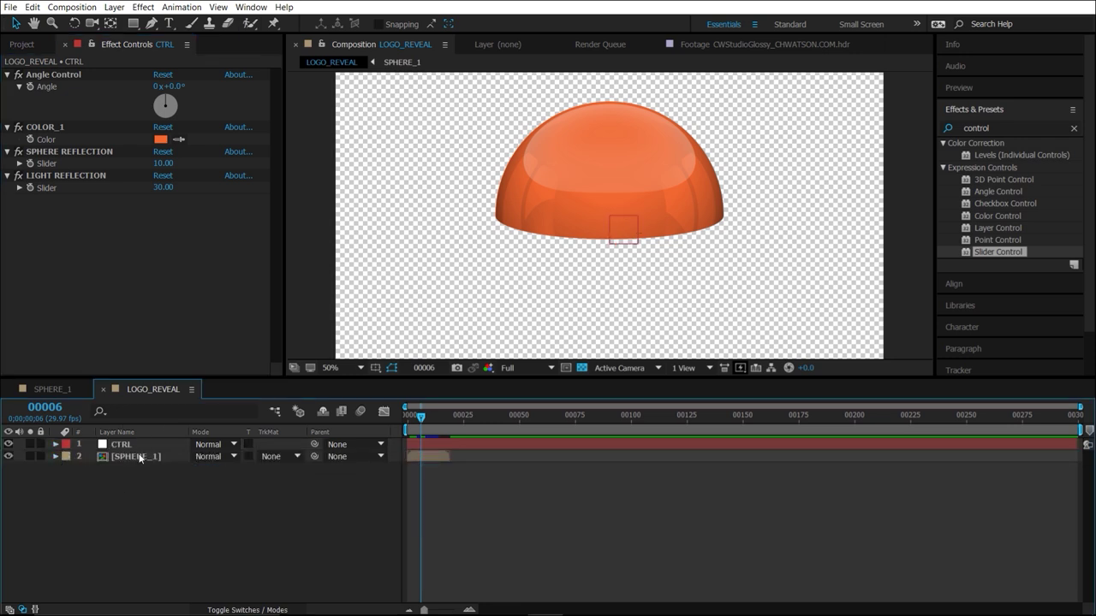
{"action": "key", "text": "ctrl+Up"}
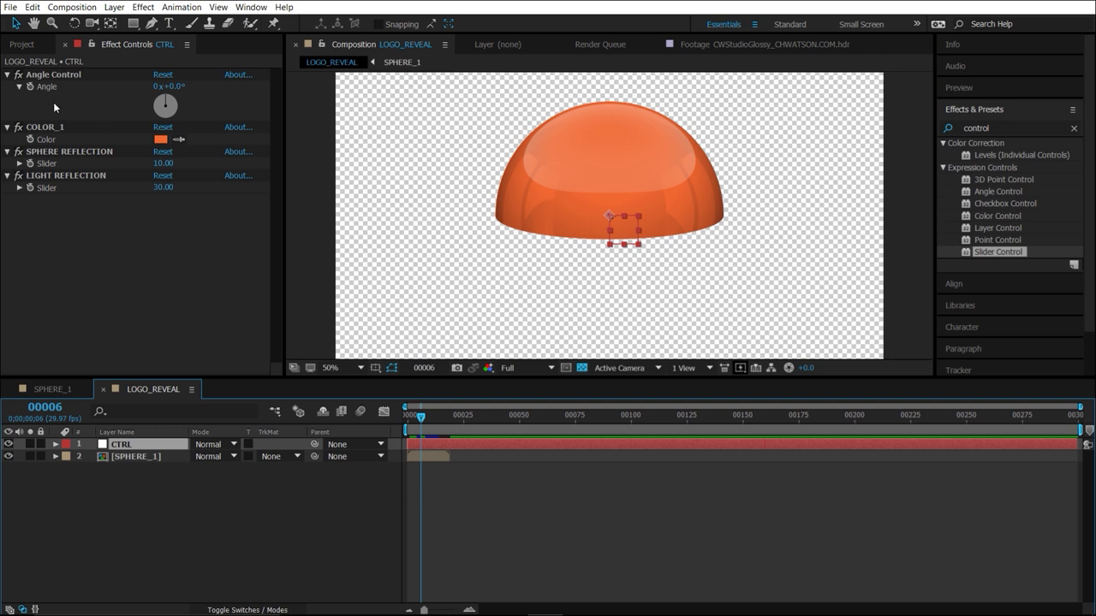
{"action": "left_click", "coordinate": [23, 44]}
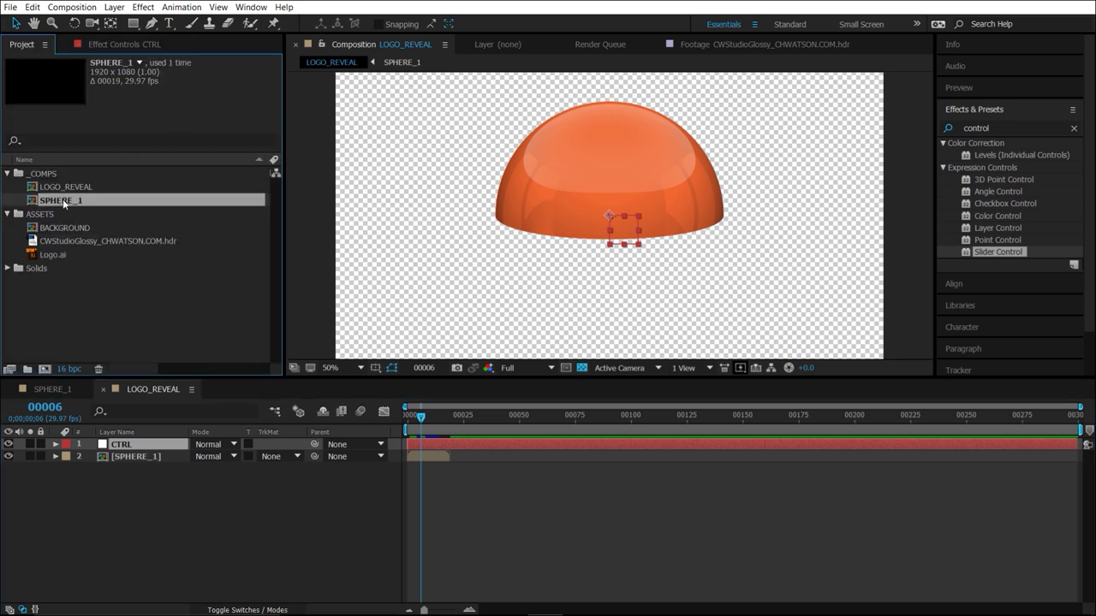
{"action": "key", "text": "ctrl+d"}
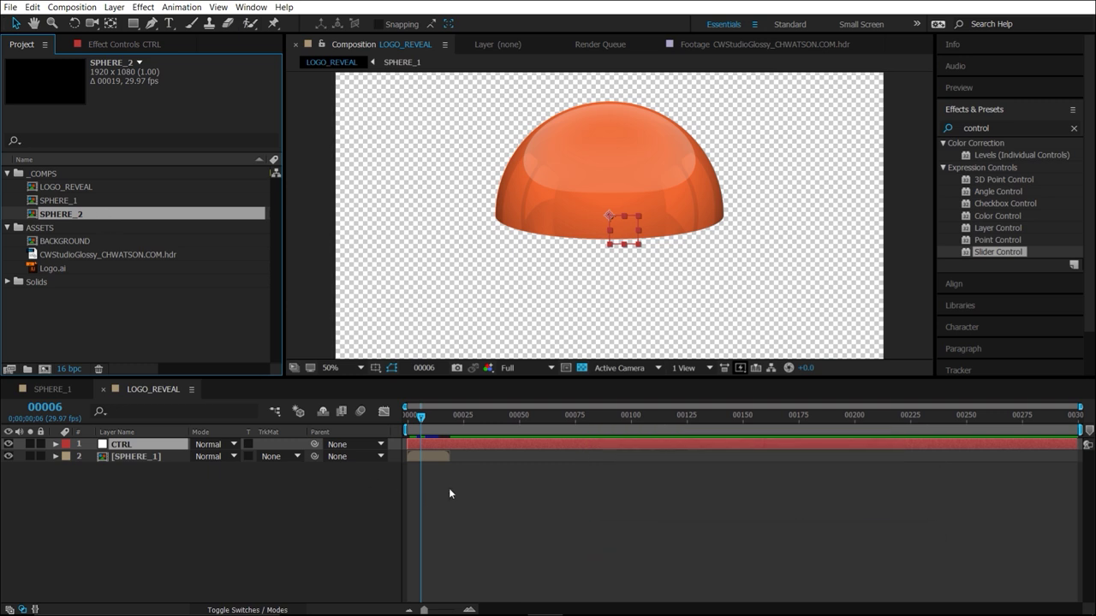
- Duplicate the SPHERE_1 layer in LOGO_REVEAL and start the upper copy at frame 6
{"action": "left_click", "coordinate": [428, 456]}
{"action": "key", "text": "ctrl+d"}
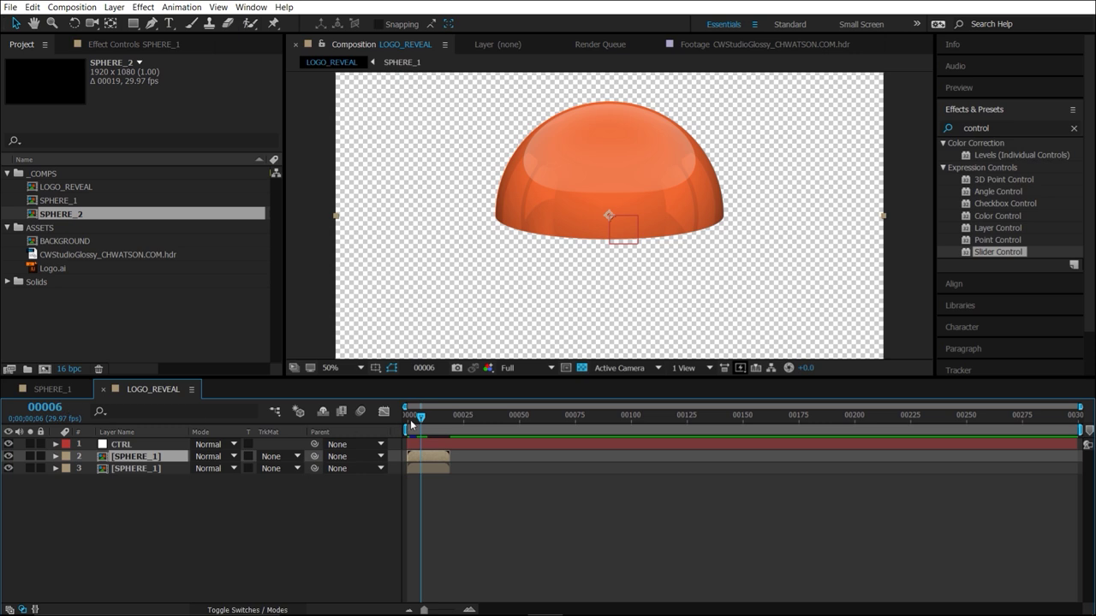
{"action": "left_click_drag", "start_coordinate": [410, 420], "coordinate": [420, 421]}
{"action": "left_click_drag", "start_coordinate": [421, 426], "coordinate": [436, 428]}
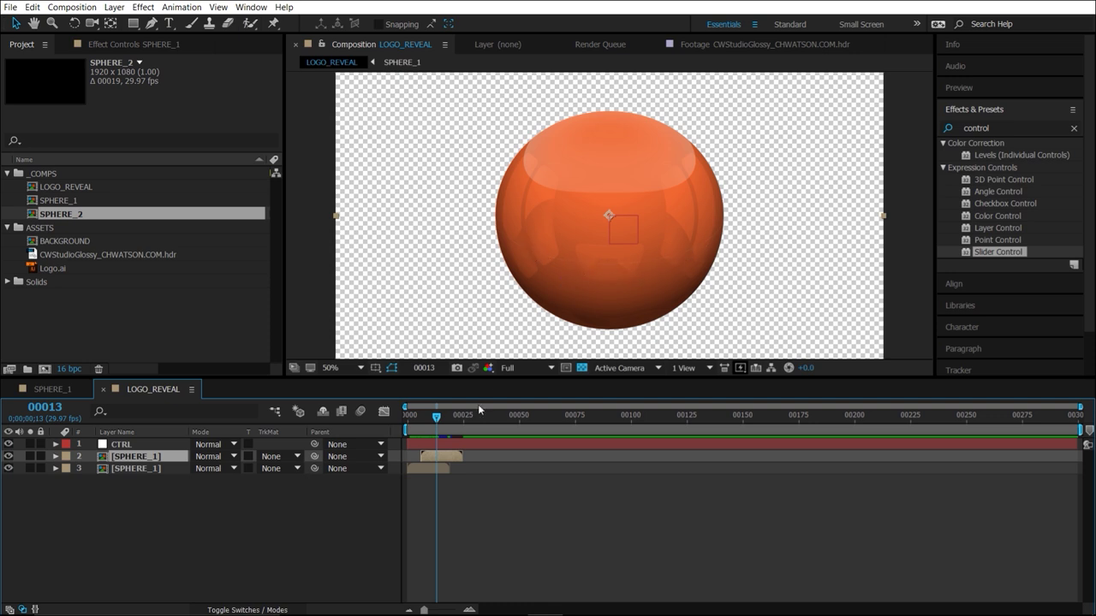
- Replace the source of the upper SPHERE_1 layer with the SPHERE_2 comp and open SPHERE_2
{"action": "left_click", "coordinate": [81, 217]}
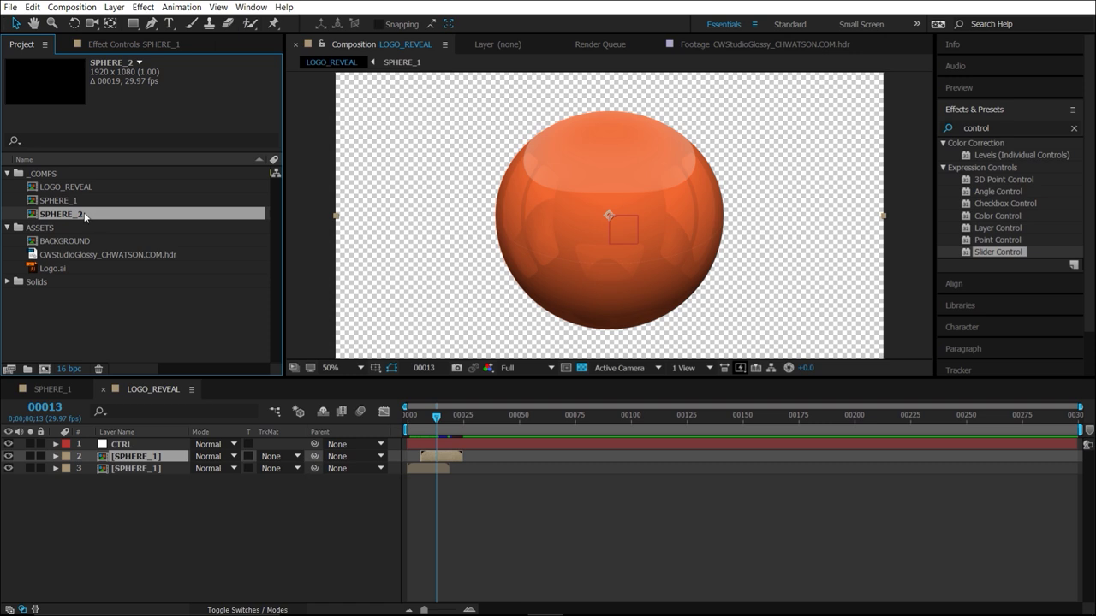
{"action": "left_click_drag", "start_coordinate": [85, 216], "coordinate": [189, 462]}
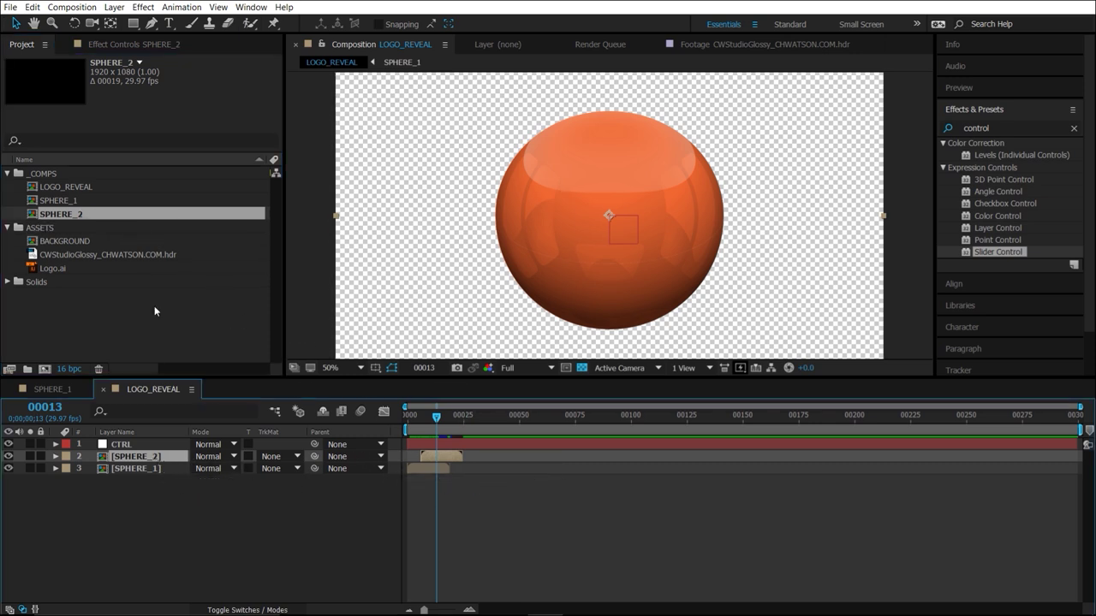
{"action": "double_click", "coordinate": [89, 216]}
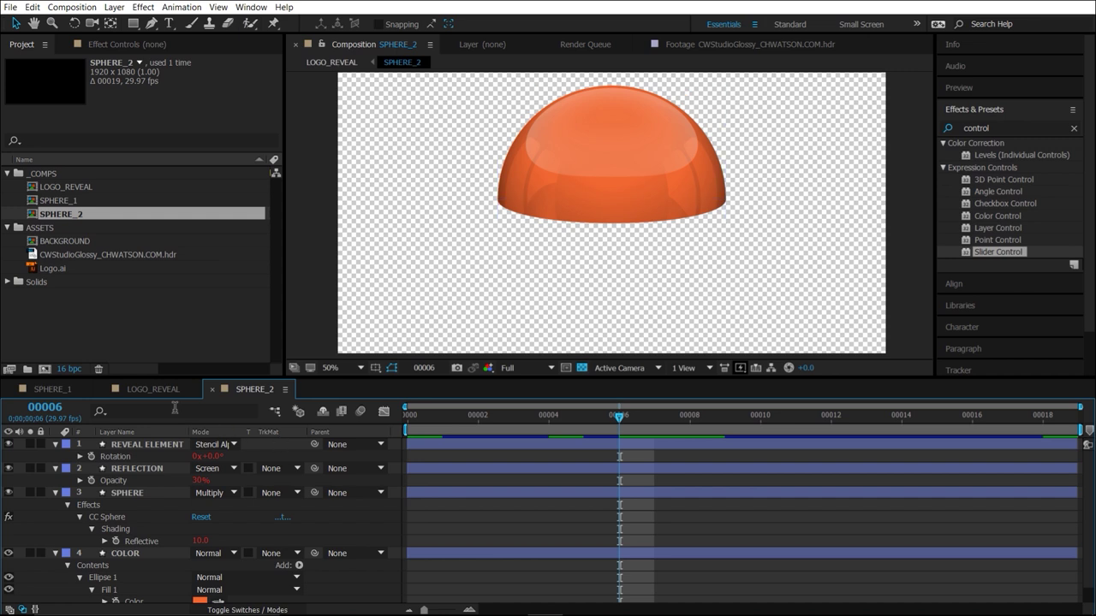
- Duplicate the COLOR_1 effect on CTRL in LOGO_REVEAL and set the copy's color to blue 3394F1
{"action": "left_click", "coordinate": [164, 389]}
{"action": "left_click", "coordinate": [128, 449]}
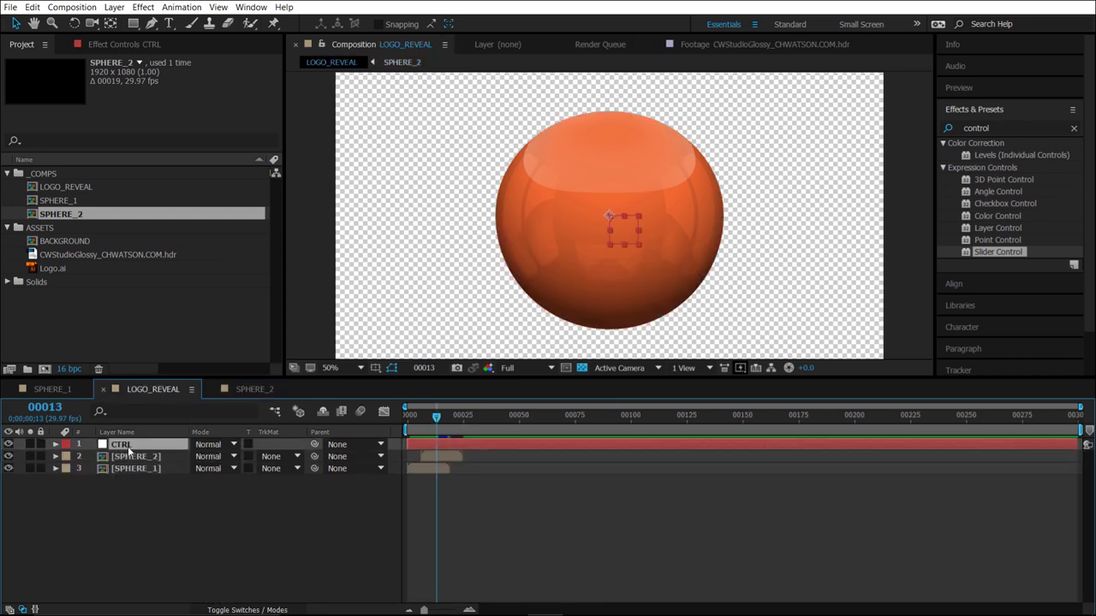
{"action": "left_click", "coordinate": [118, 43]}
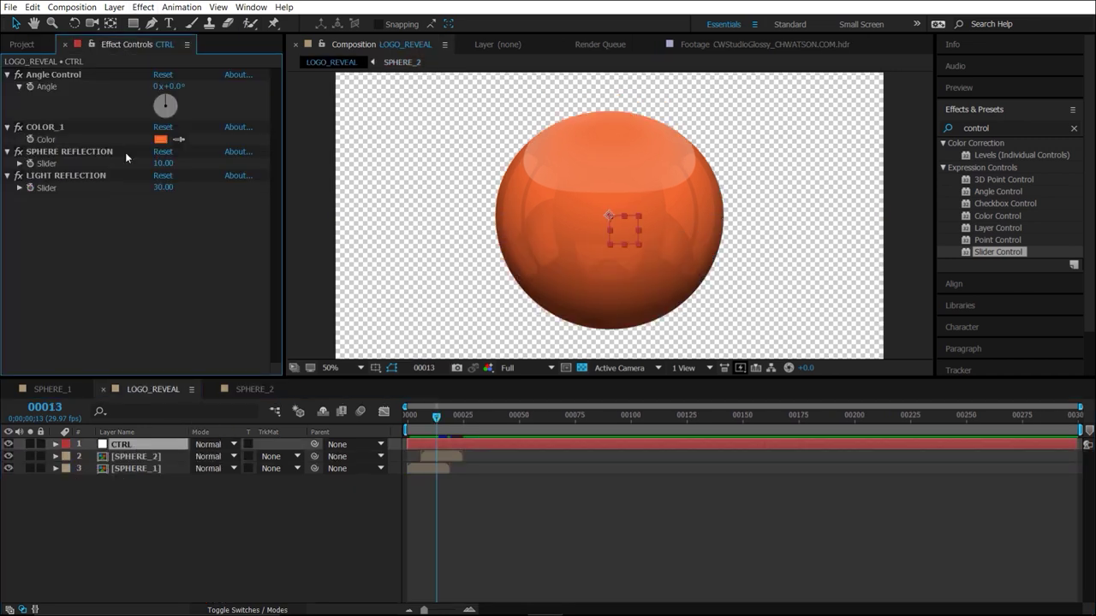
{"action": "left_click", "coordinate": [46, 127]}
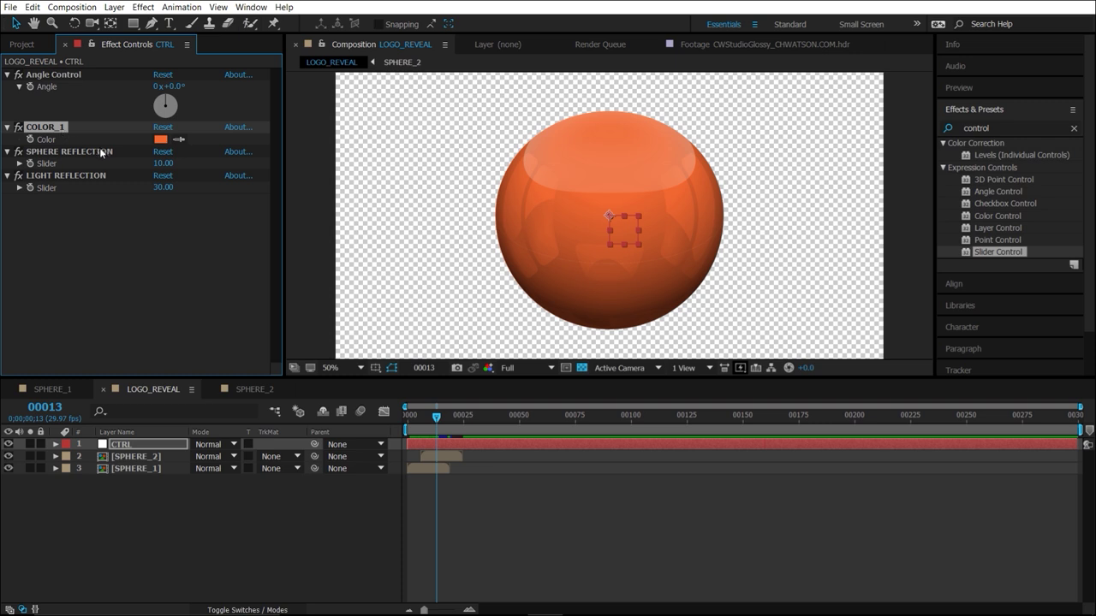
{"action": "key", "text": "ctrl+d"}
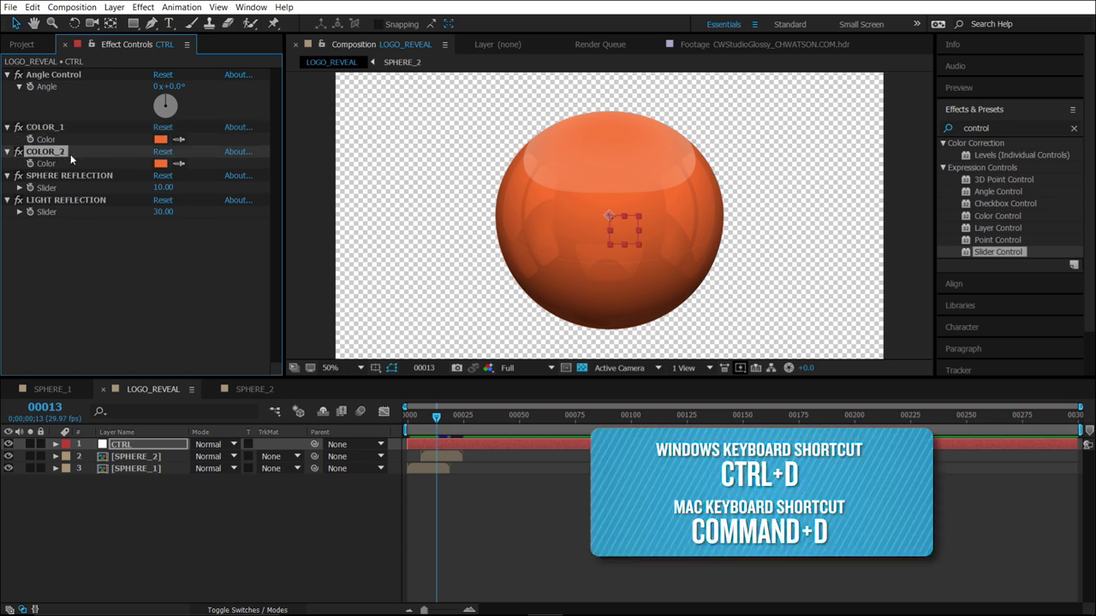
{"action": "left_click", "coordinate": [163, 165]}
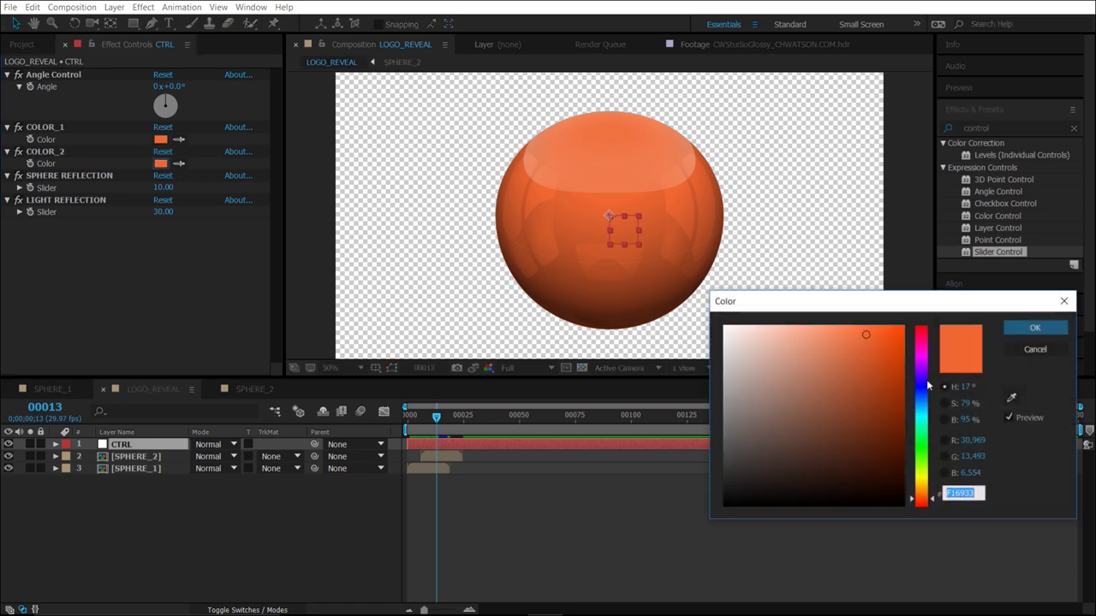
{"action": "left_click_drag", "start_coordinate": [925, 445], "coordinate": [932, 478]}
{"action": "left_click", "coordinate": [930, 403]}
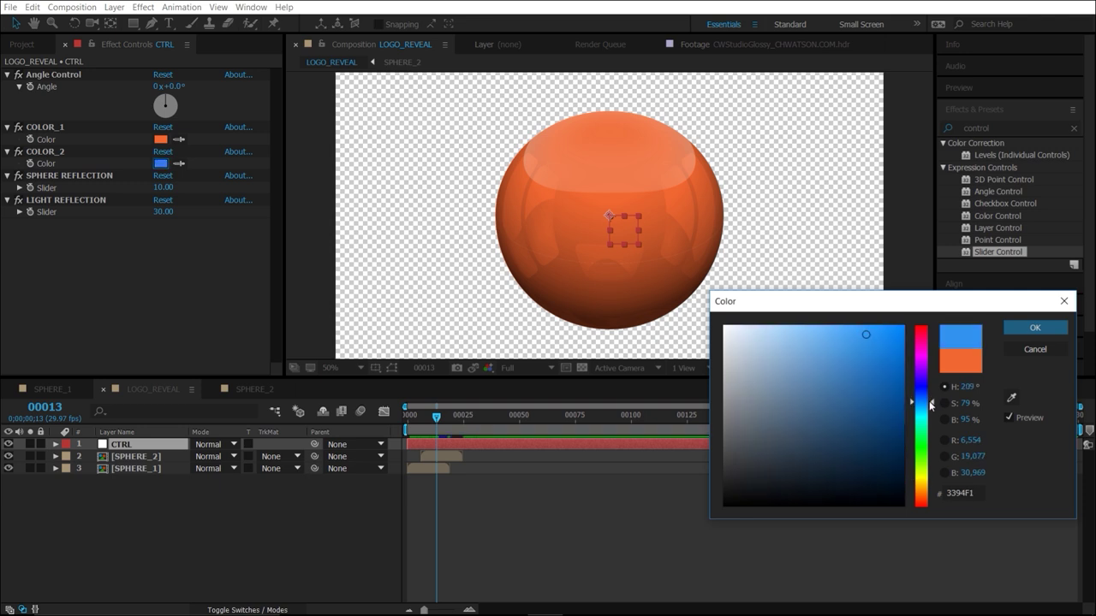
{"action": "left_click", "coordinate": [1033, 329]}
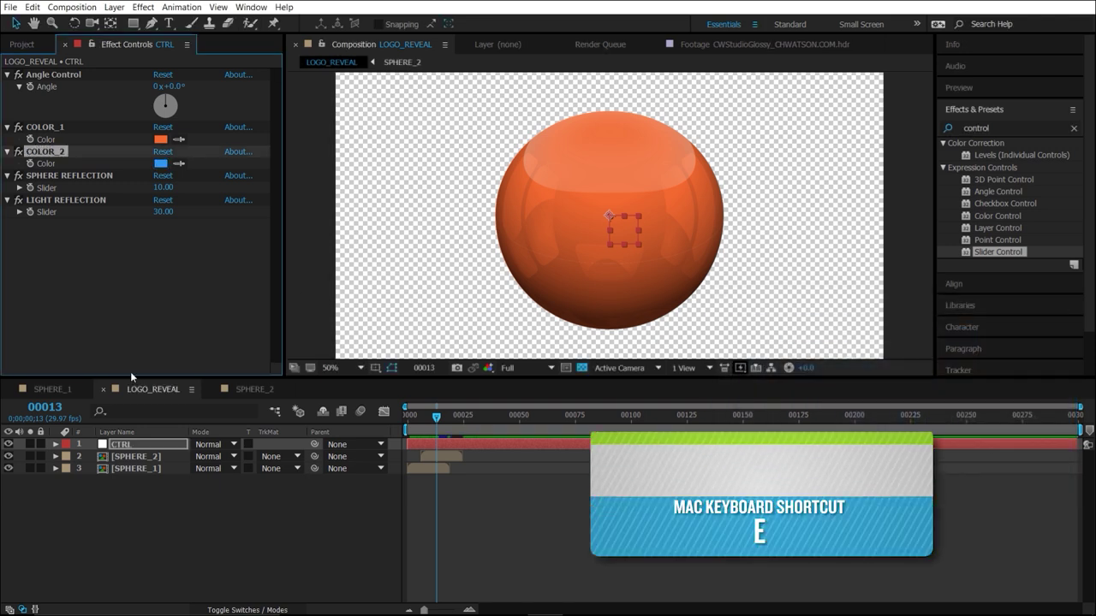
- Copy COLOR_2's Color with property links, paste it onto the COLOR layer's Fill color in SPHERE_2, and return to LOGO_REVEAL
{"action": "key", "text": "e"}
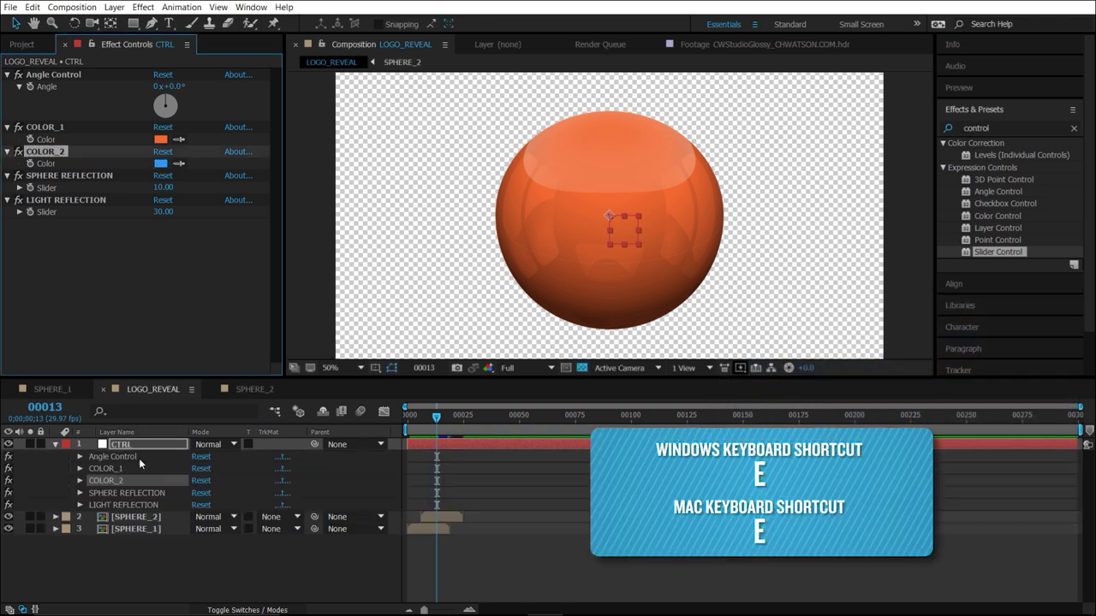
{"action": "left_click", "coordinate": [80, 481]}
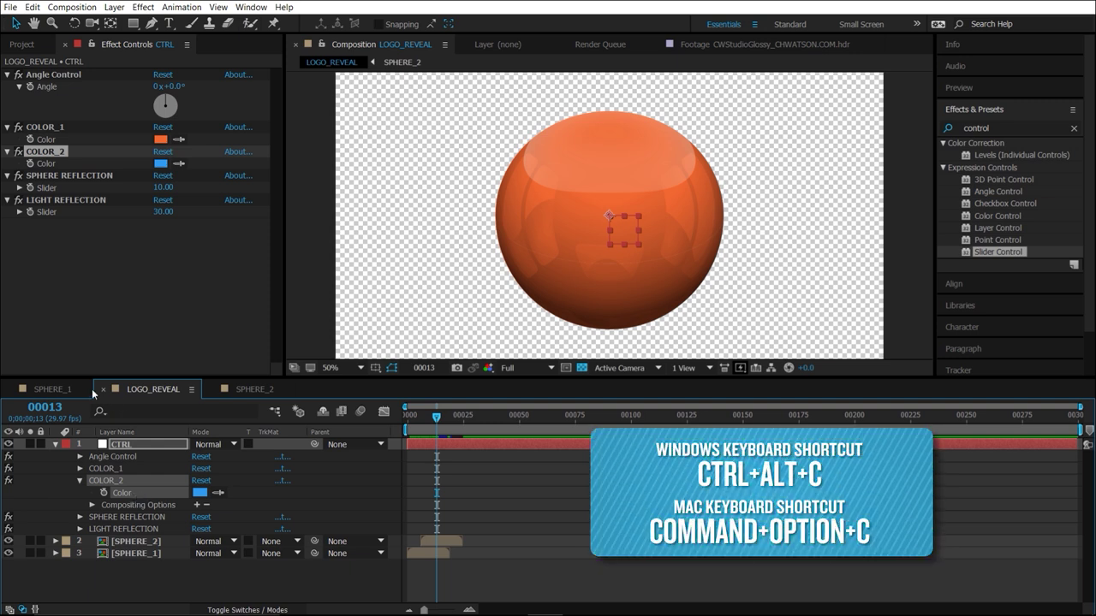
{"action": "left_click", "coordinate": [254, 390]}
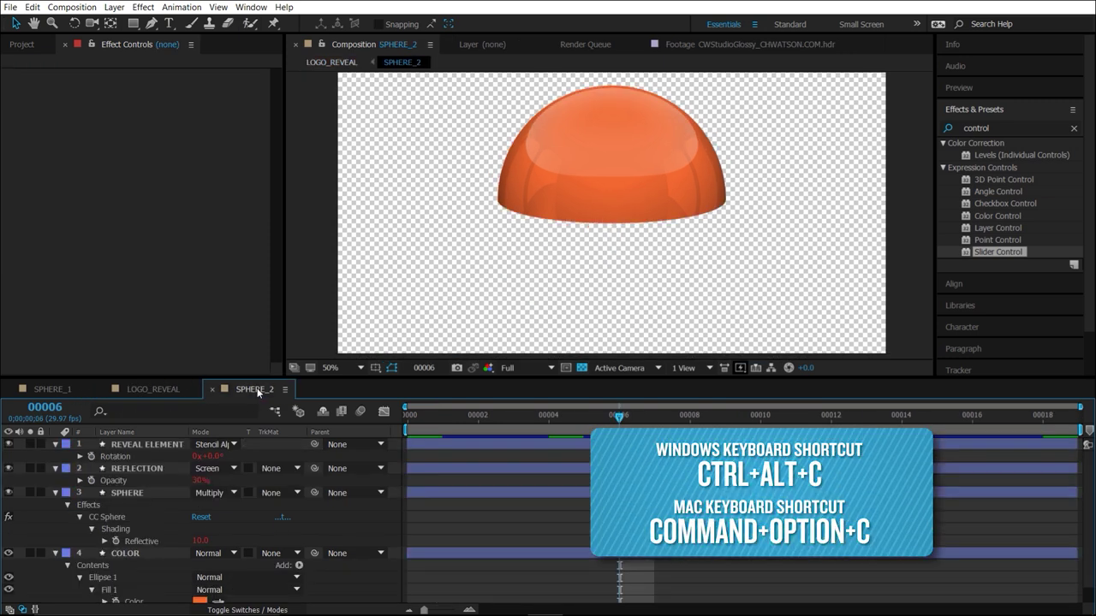
{"action": "scroll", "coordinate": [159, 568], "scroll_direction": "down", "scroll_amount": 1}
{"action": "left_click", "coordinate": [155, 585]}
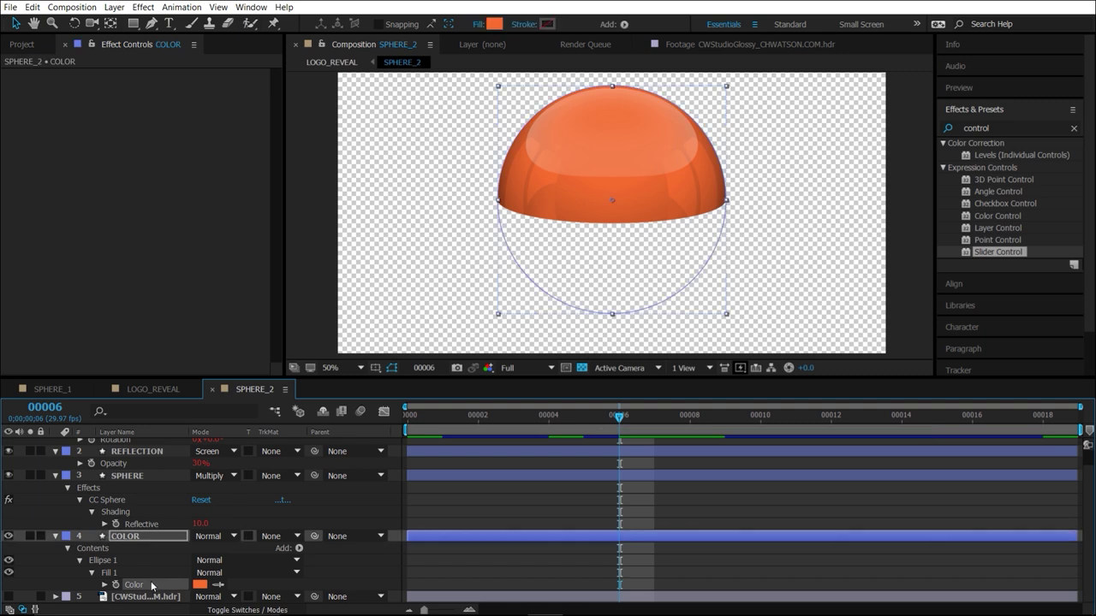
{"action": "key", "text": "ctrl+v"}
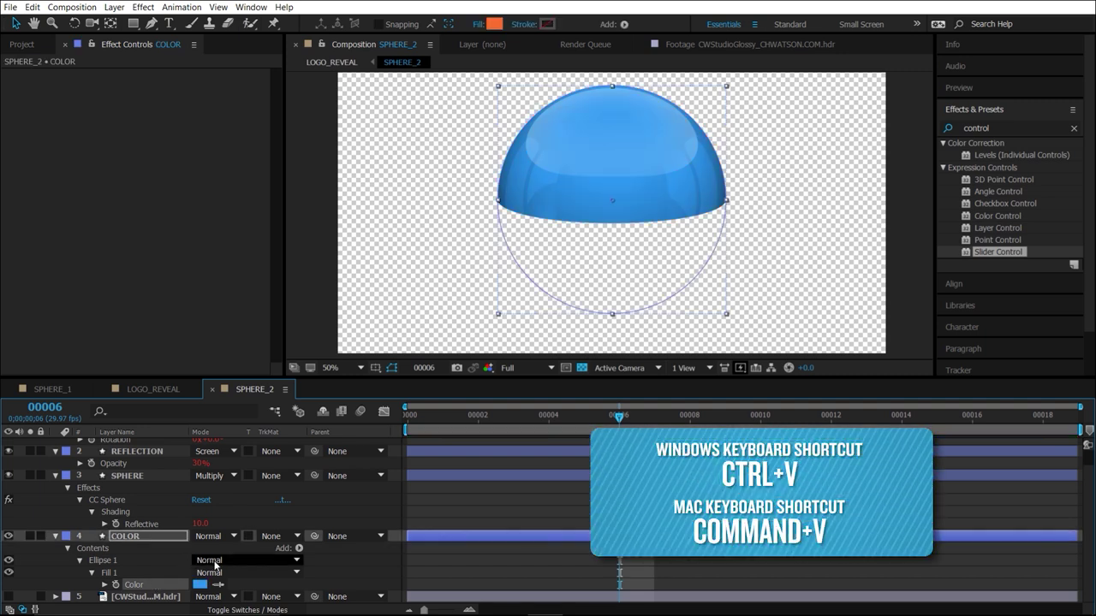
{"action": "left_click", "coordinate": [155, 389]}
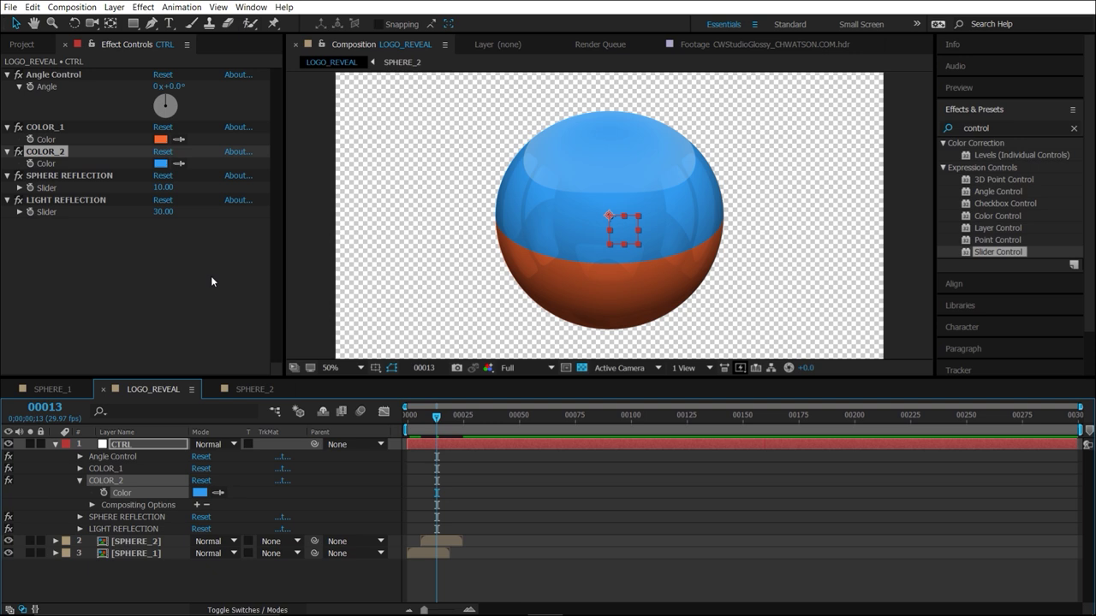
- Duplicate the SPHERE_2 layer in LOGO_REVEAL and start the upper copy at frame 12
{"action": "left_click_drag", "start_coordinate": [423, 440], "coordinate": [437, 514]}
{"action": "left_click", "coordinate": [447, 541]}
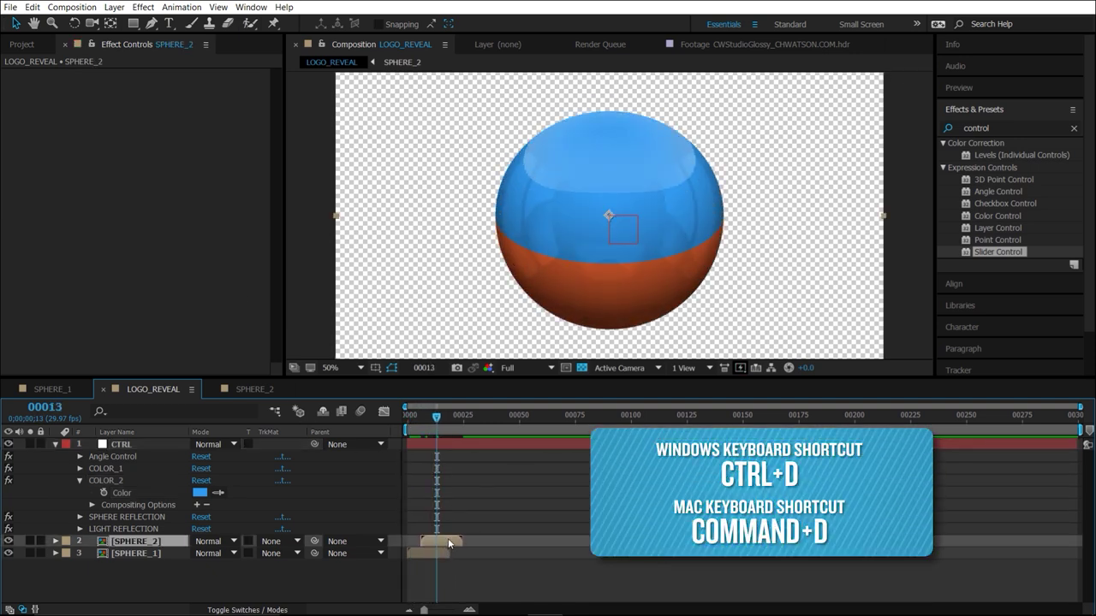
{"action": "key", "text": "ctrl+d"}
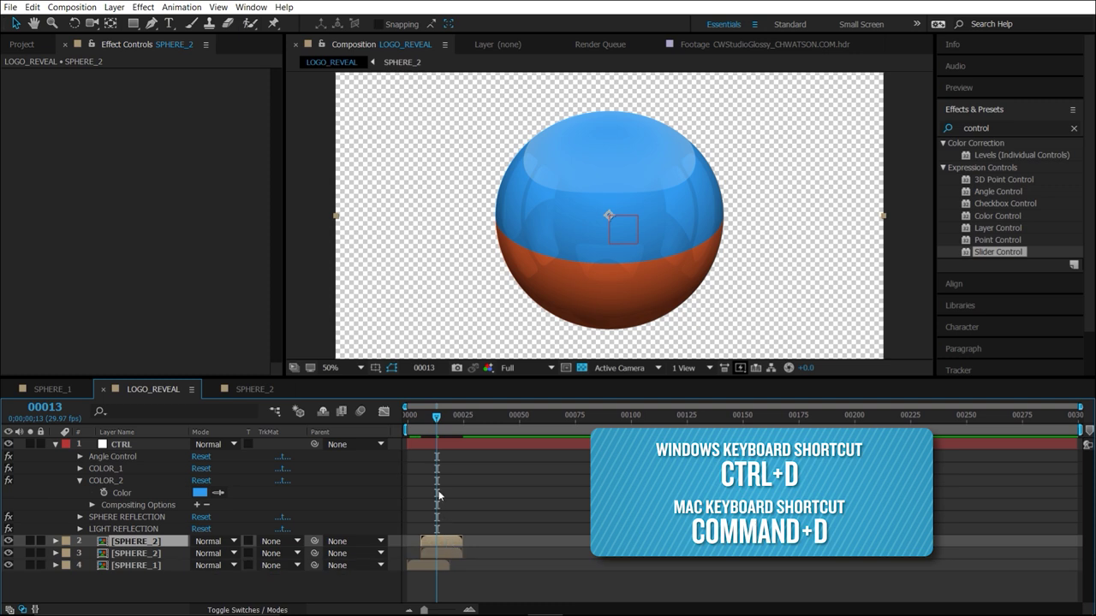
{"action": "left_click_drag", "start_coordinate": [437, 428], "coordinate": [434, 428]}
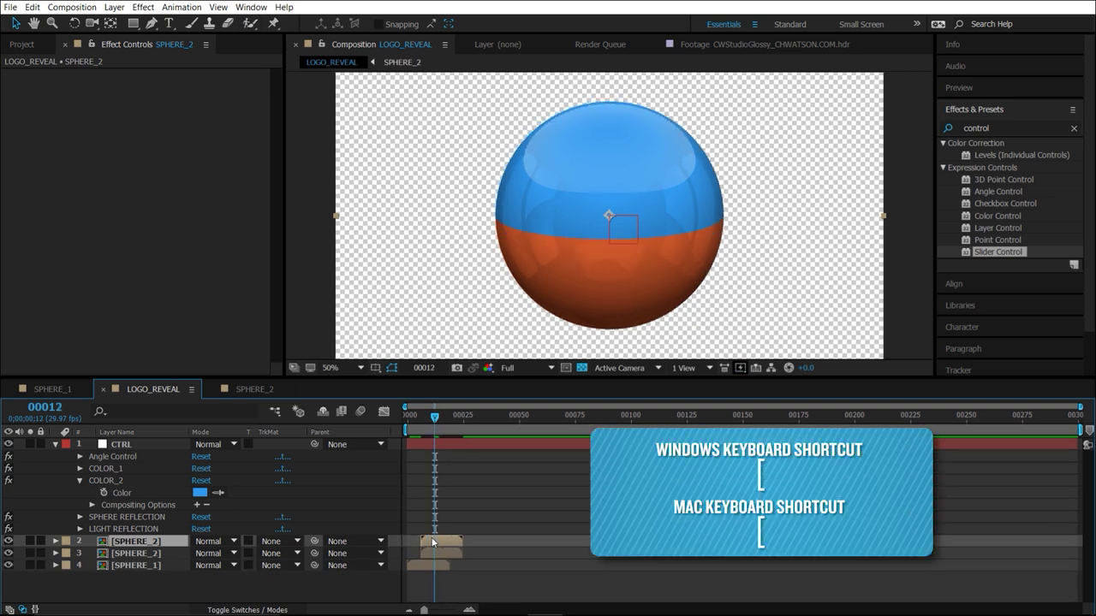
{"action": "key", "text": "bracketleft"}
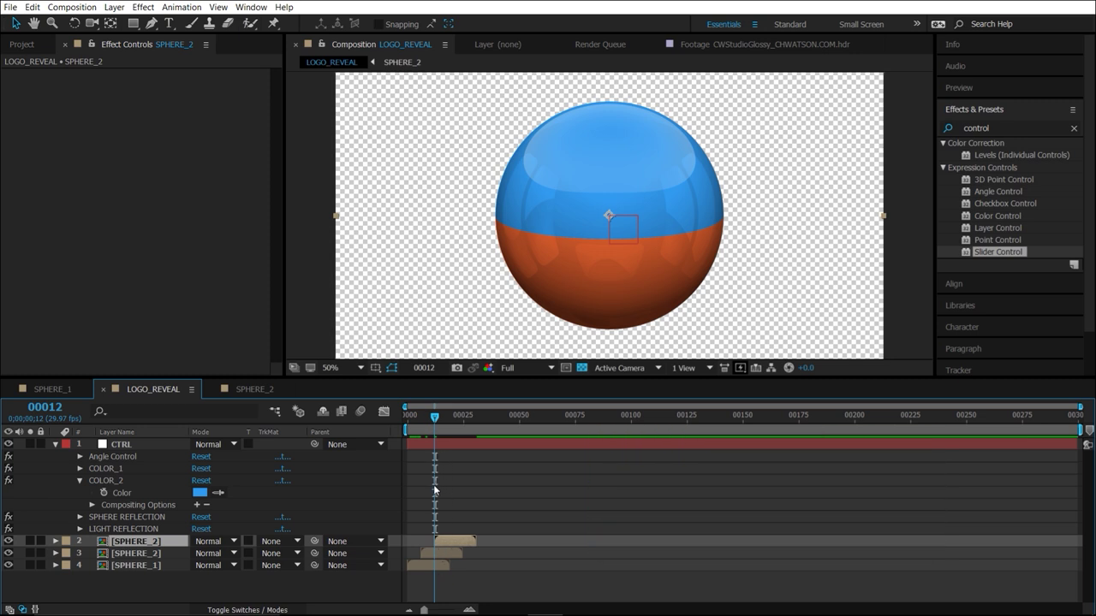
- Duplicate the SPHERE_2 comp in the project and open the new copy
{"action": "left_click", "coordinate": [21, 44]}
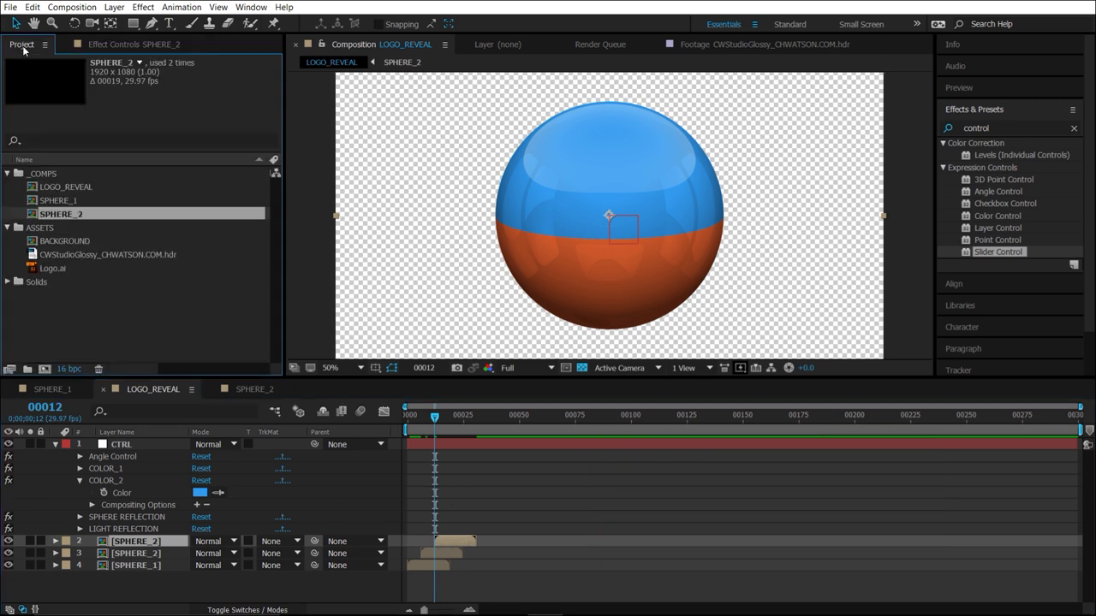
{"action": "key", "text": "ctrl+d"}
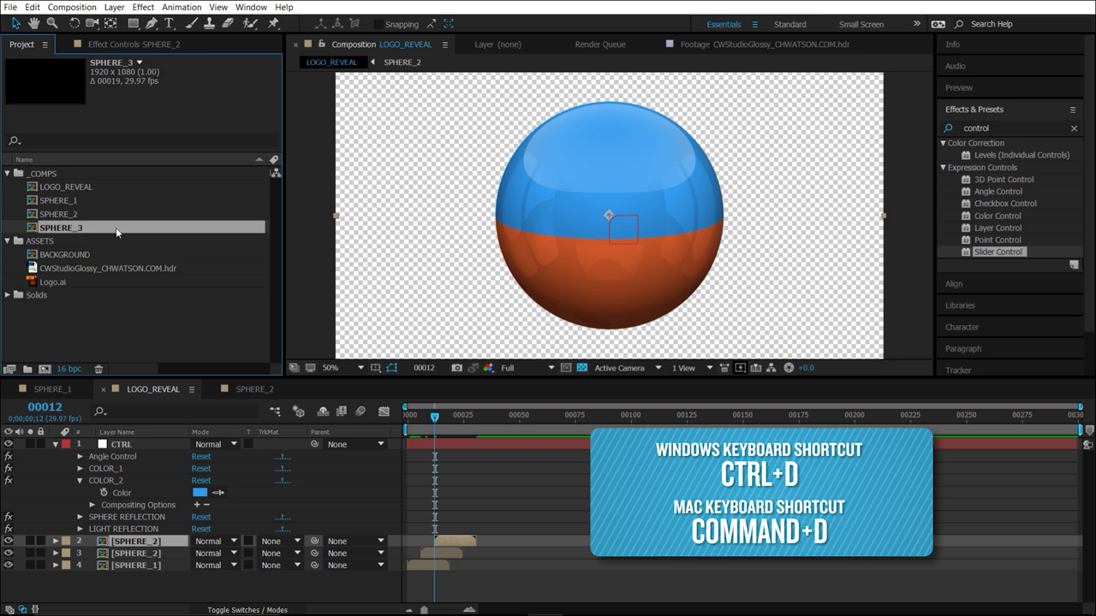
{"action": "double_click", "coordinate": [92, 227]}
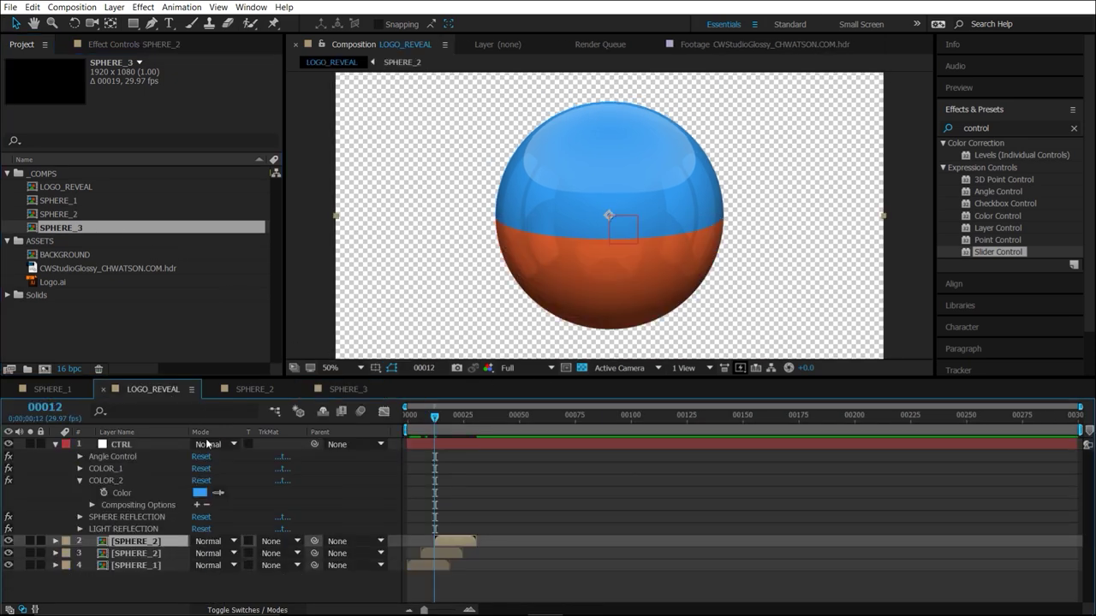
- Duplicate the COLOR_2 effect on the CTRL layer in LOGO_REVEAL and set the copy's color to lime green
{"action": "left_click", "coordinate": [143, 444]}
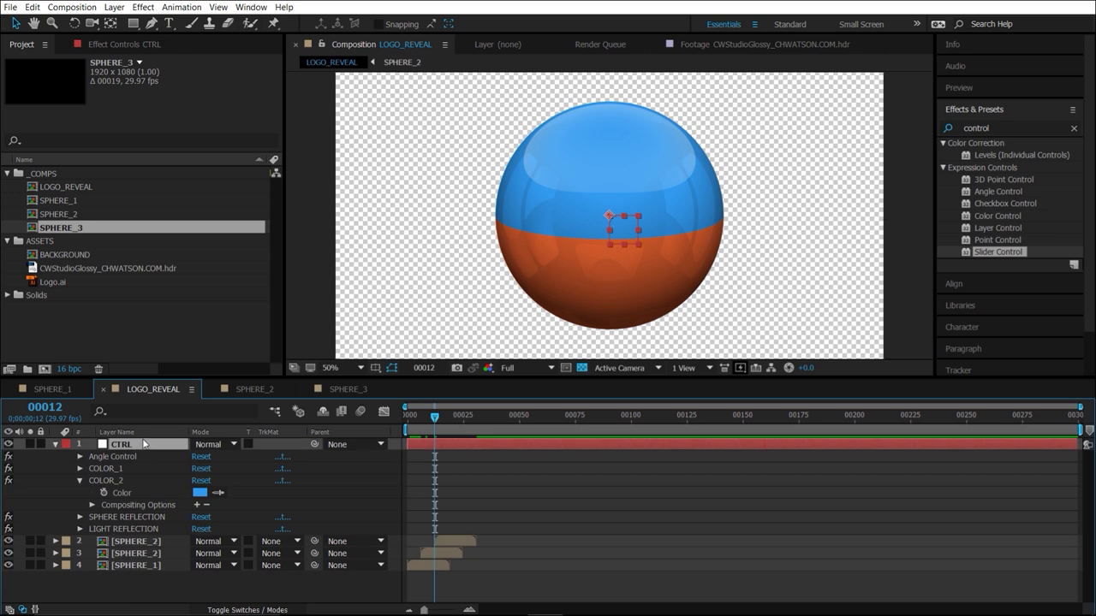
{"action": "left_click", "coordinate": [128, 44]}
{"action": "left_click", "coordinate": [77, 154]}
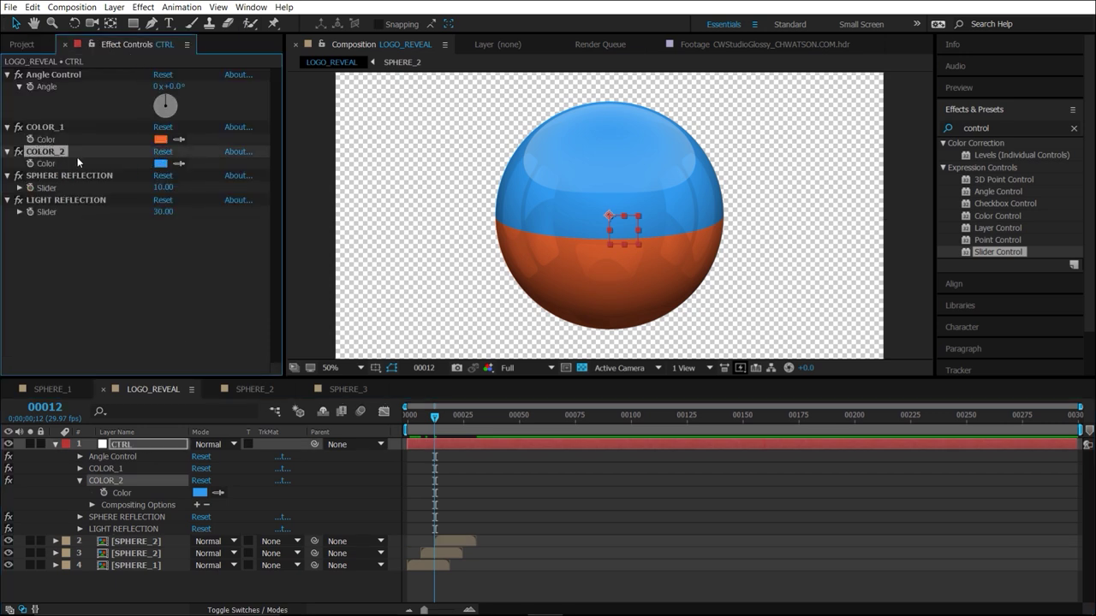
{"action": "key", "text": "ctrl+d"}
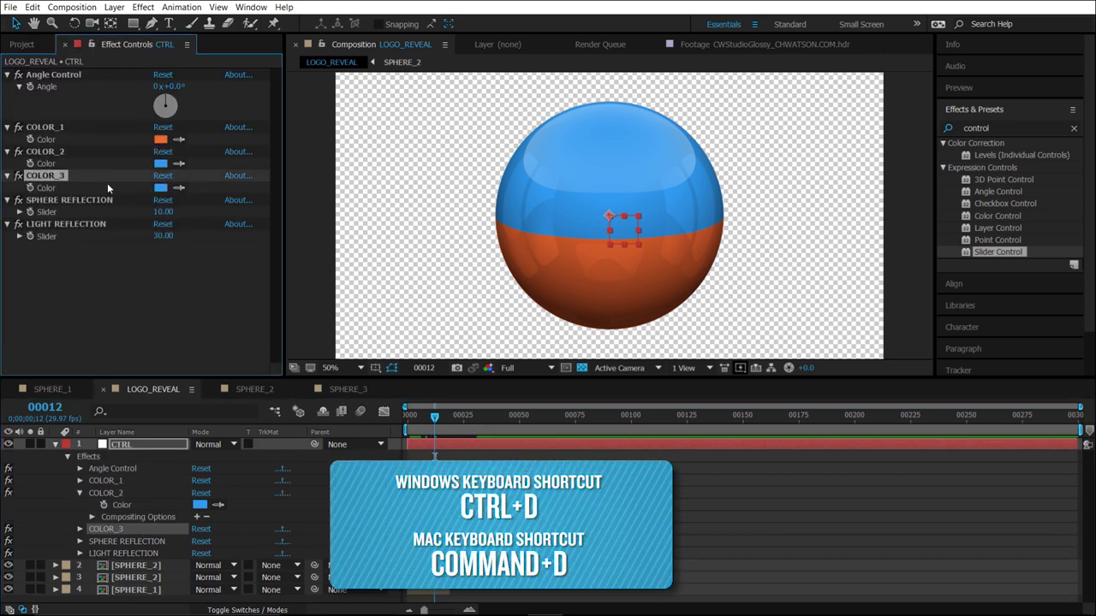
{"action": "left_click", "coordinate": [160, 187]}
{"action": "left_click_drag", "start_coordinate": [927, 451], "coordinate": [928, 466]}
{"action": "left_click", "coordinate": [1023, 331]}
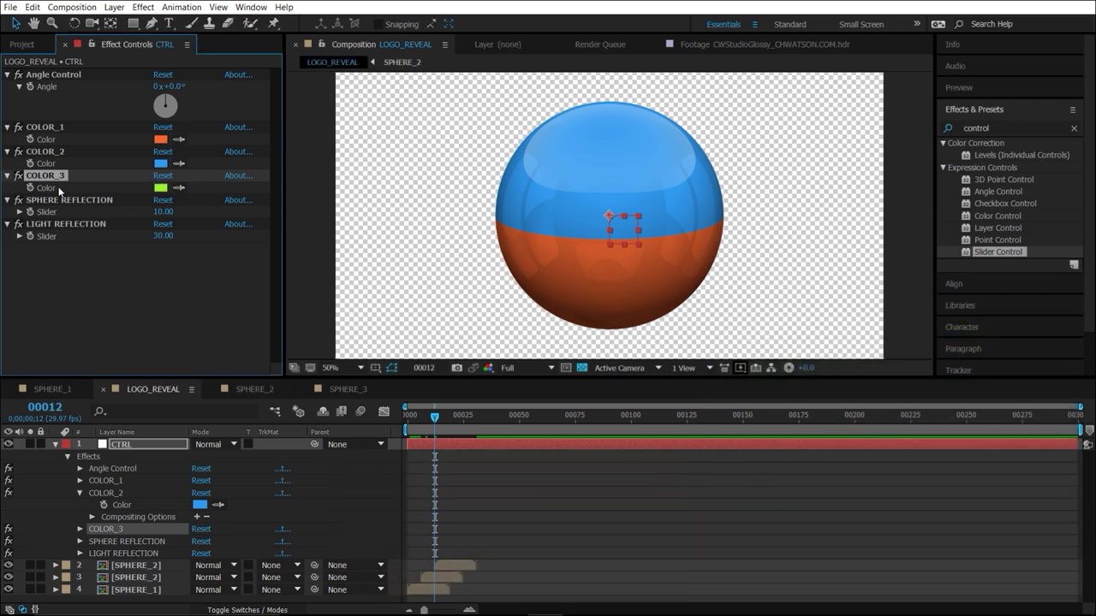
- Copy COLOR_3's Color with property links and paste it onto the COLOR layer's Fill color in SPHERE_3
{"action": "left_click", "coordinate": [80, 530]}
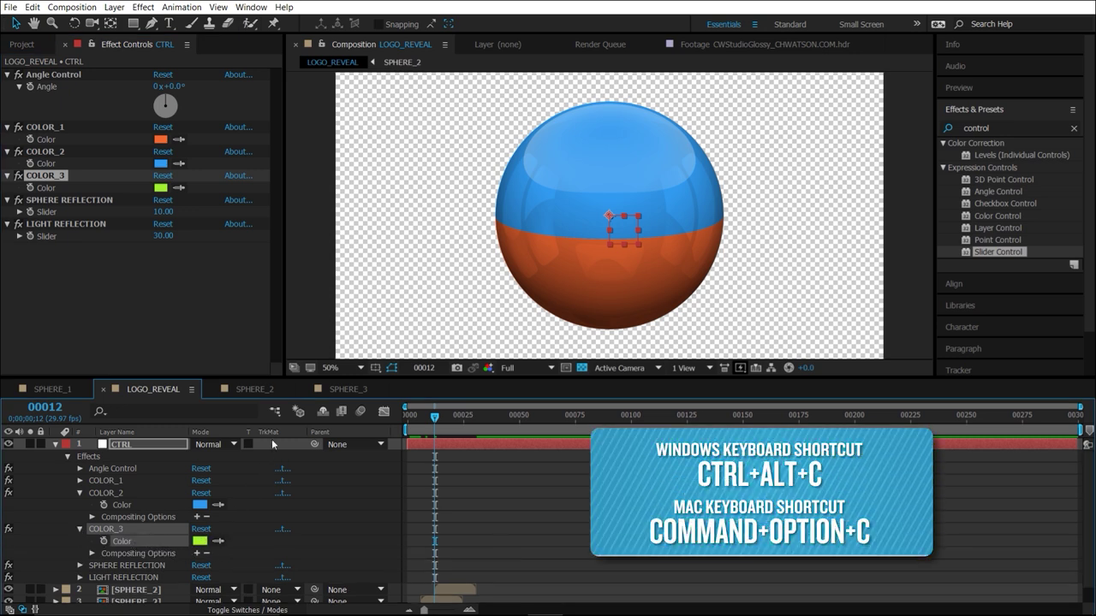
{"action": "left_click", "coordinate": [346, 389]}
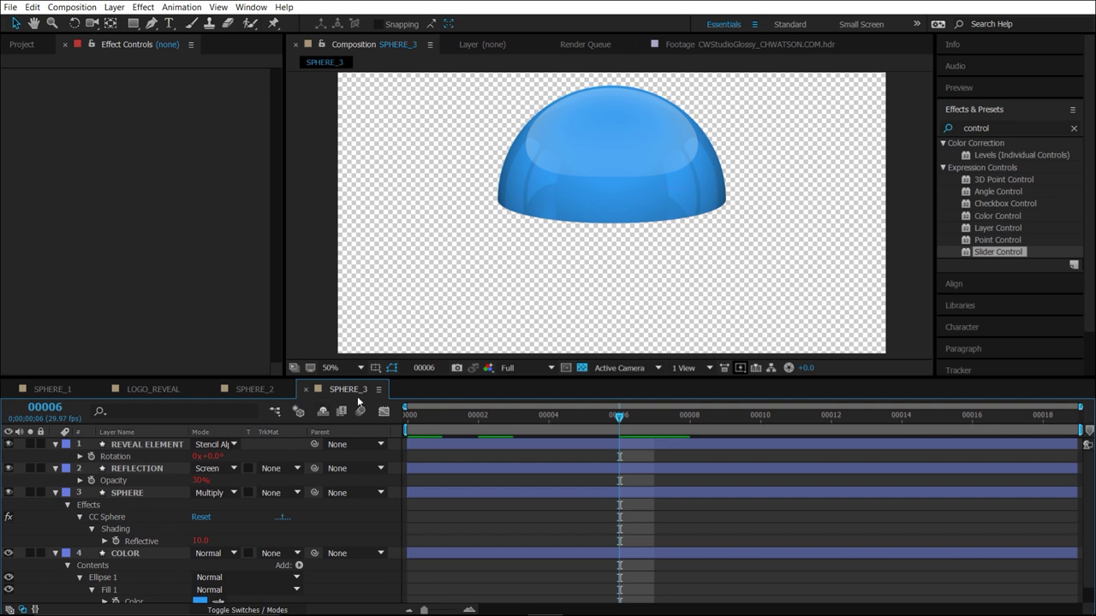
{"action": "scroll", "coordinate": [161, 541], "scroll_direction": "down", "scroll_amount": 1}
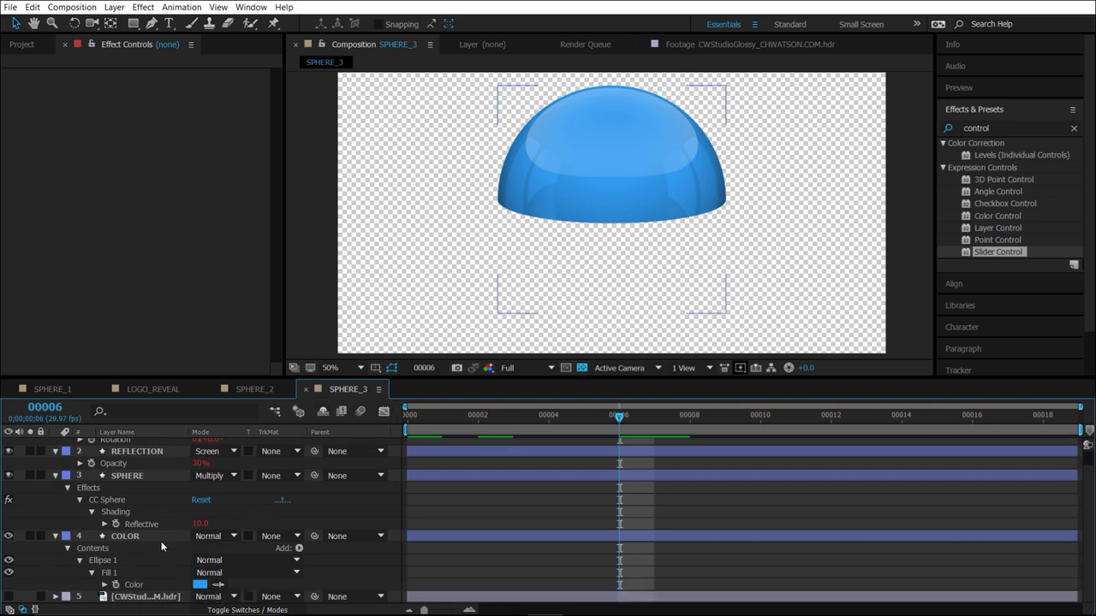
{"action": "left_click", "coordinate": [142, 587]}
{"action": "key", "text": "ctrl+v"}
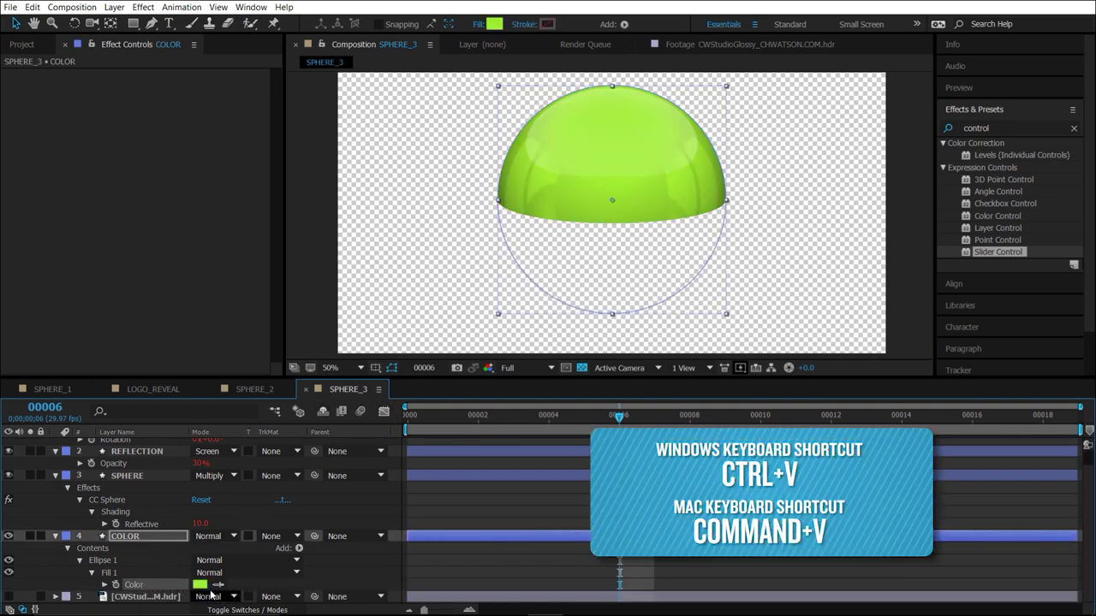
- Make LOGO_REVEAL the first open timeline and replace its uppermost SPHERE_2 layer with the SPHERE_3 comp
{"action": "left_click_drag", "start_coordinate": [141, 389], "coordinate": [59, 389]}
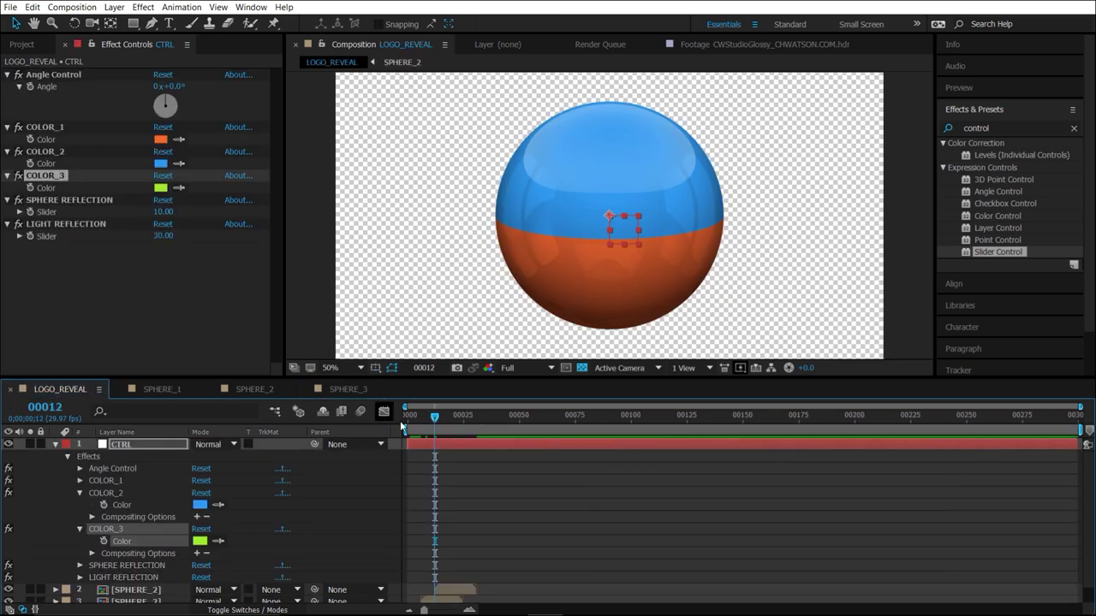
{"action": "mouse_move", "coordinate": [435, 417]}
{"action": "left_mouse_down"}
{"action": "mouse_move", "coordinate": [419, 417]}
{"action": "mouse_move", "coordinate": [444, 424]}
{"action": "left_mouse_up"}
{"action": "scroll", "coordinate": [473, 484], "scroll_direction": "down", "scroll_amount": 1}
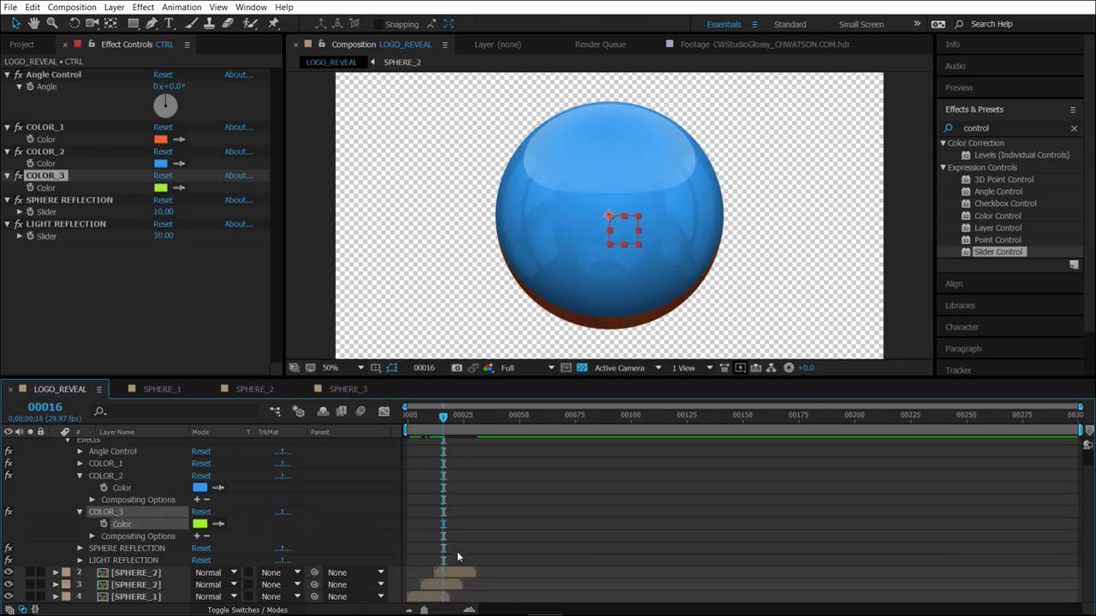
{"action": "left_click", "coordinate": [459, 570]}
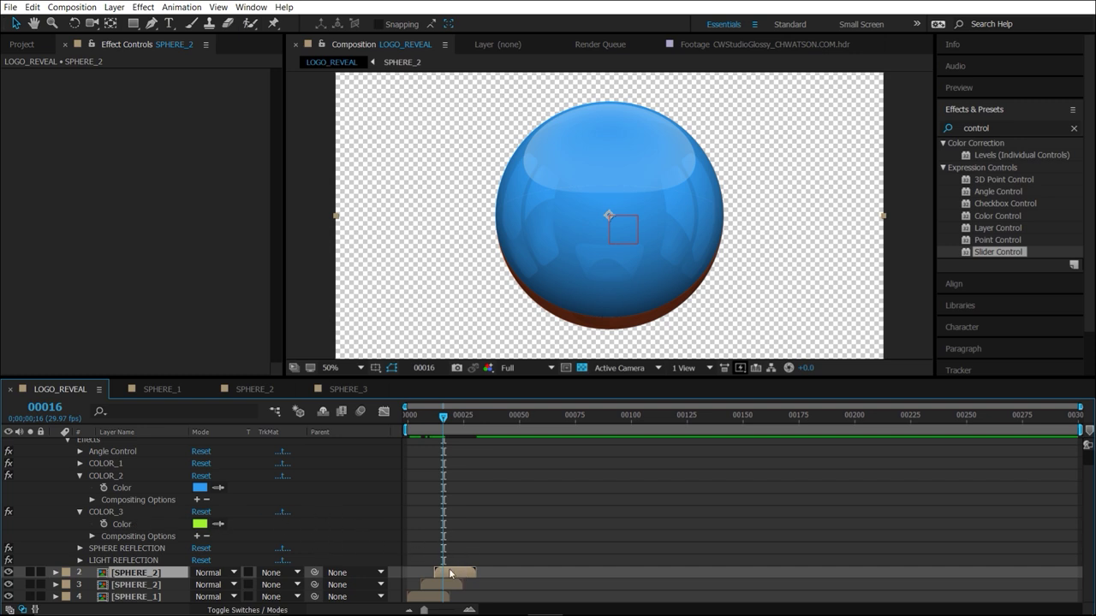
{"action": "scroll", "coordinate": [296, 538], "scroll_direction": "up", "scroll_amount": 1}
{"action": "scroll", "coordinate": [306, 538], "scroll_direction": "down", "scroll_amount": 1}
{"action": "left_click", "coordinate": [23, 44]}
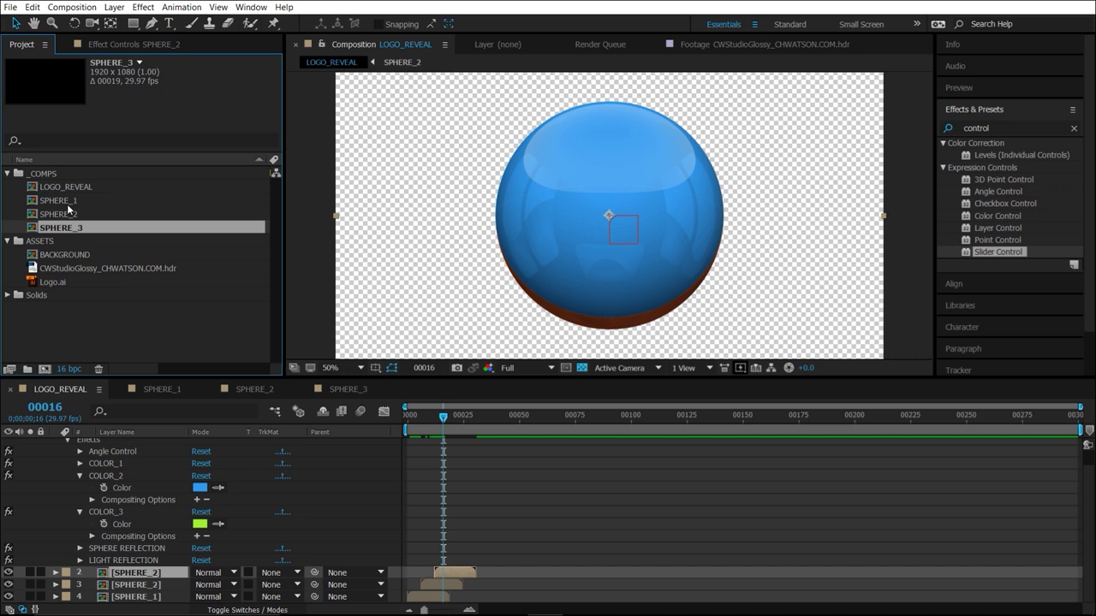
{"action": "left_click", "coordinate": [163, 574]}
{"action": "left_click_drag", "start_coordinate": [92, 232], "coordinate": [472, 532]}
{"action": "mouse_move", "coordinate": [438, 426]}
{"action": "left_mouse_down"}
{"action": "mouse_move", "coordinate": [417, 425]}
{"action": "mouse_move", "coordinate": [450, 428]}
{"action": "mouse_move", "coordinate": [420, 431]}
{"action": "left_mouse_up"}
{"action": "left_click_drag", "start_coordinate": [428, 431], "coordinate": [430, 432]}
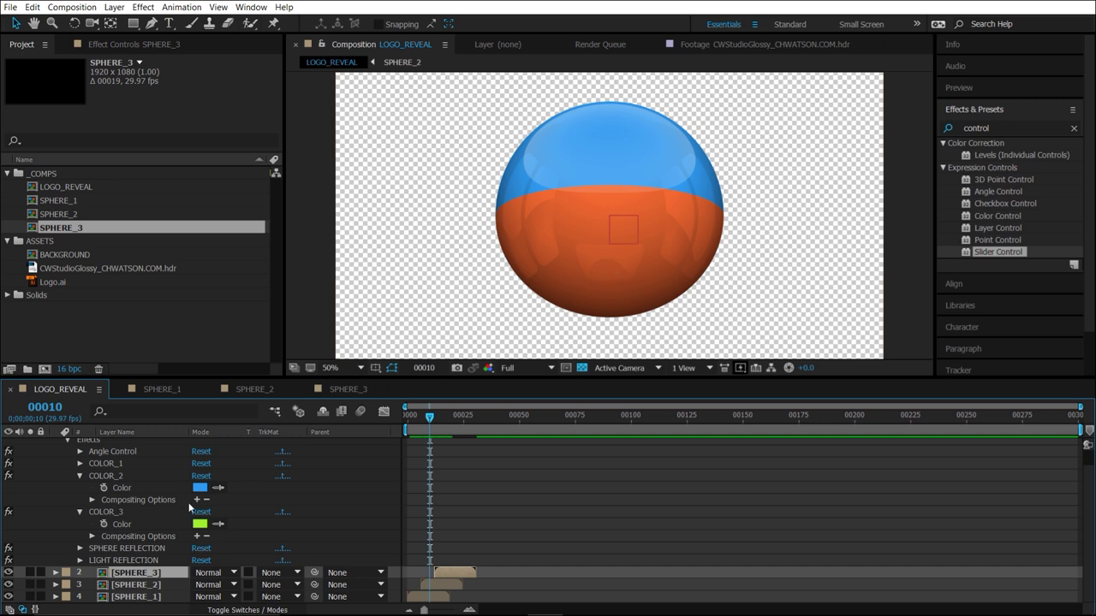
- Show the CTRL layer's effect controls and collapse its expanded properties in the LOGO_REVEAL timeline
{"action": "left_click", "coordinate": [116, 45]}
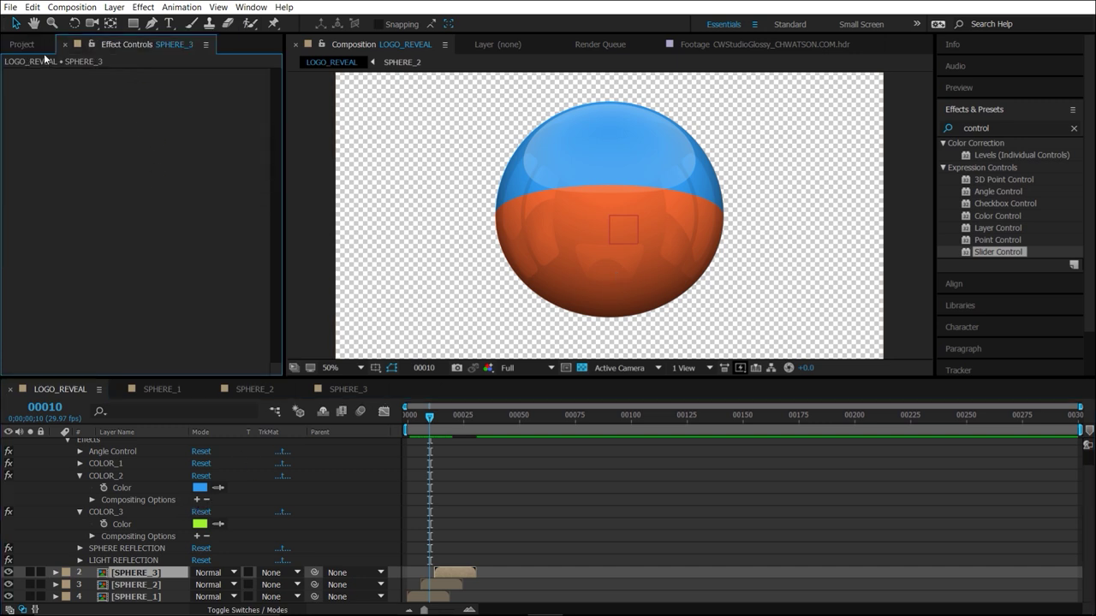
{"action": "scroll", "coordinate": [114, 436], "scroll_direction": "up", "scroll_amount": 1}
{"action": "left_click", "coordinate": [124, 445]}
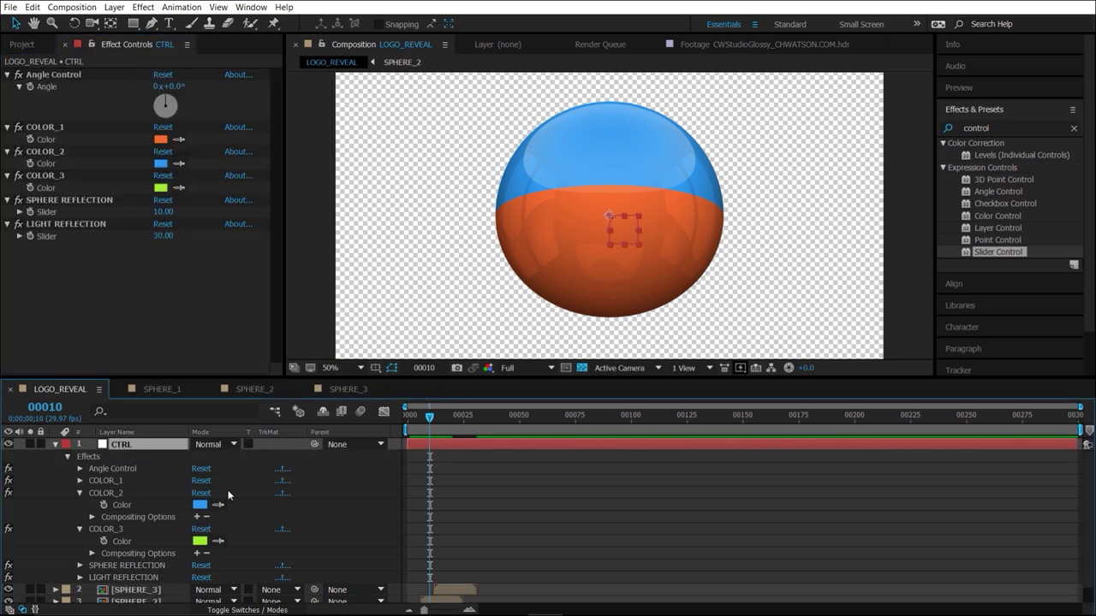
{"action": "left_click", "coordinate": [297, 499]}
{"action": "left_click", "coordinate": [56, 444]}
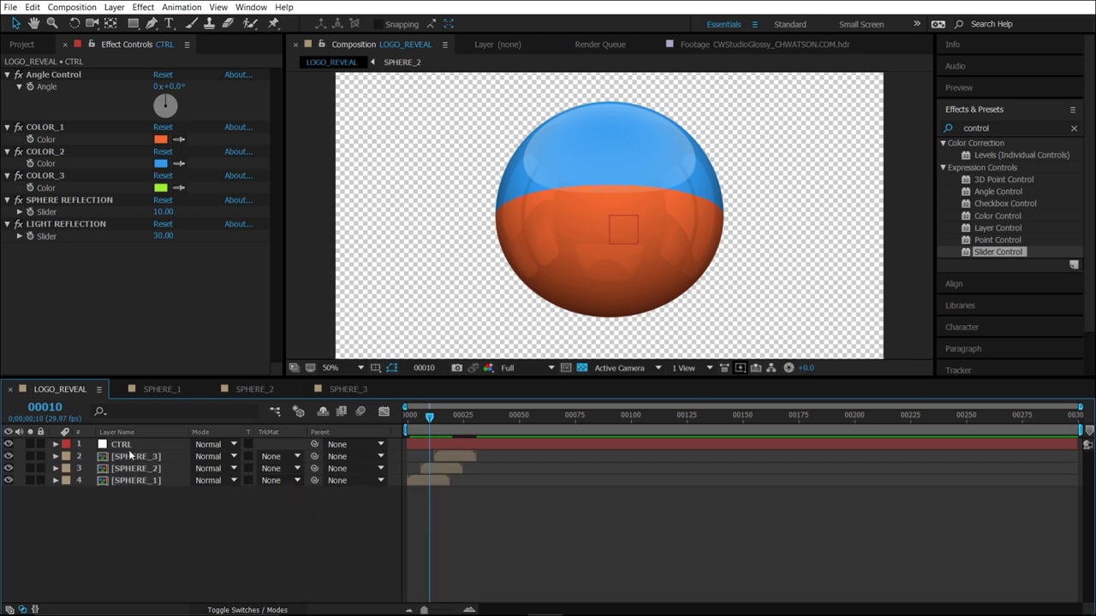
- Sample COLOR_1's orange into COLOR_2 on the CTRL layer, and set COLOR_1 to yellow-green C6F133
{"action": "left_click", "coordinate": [121, 444]}
{"action": "left_click", "coordinate": [179, 163]}
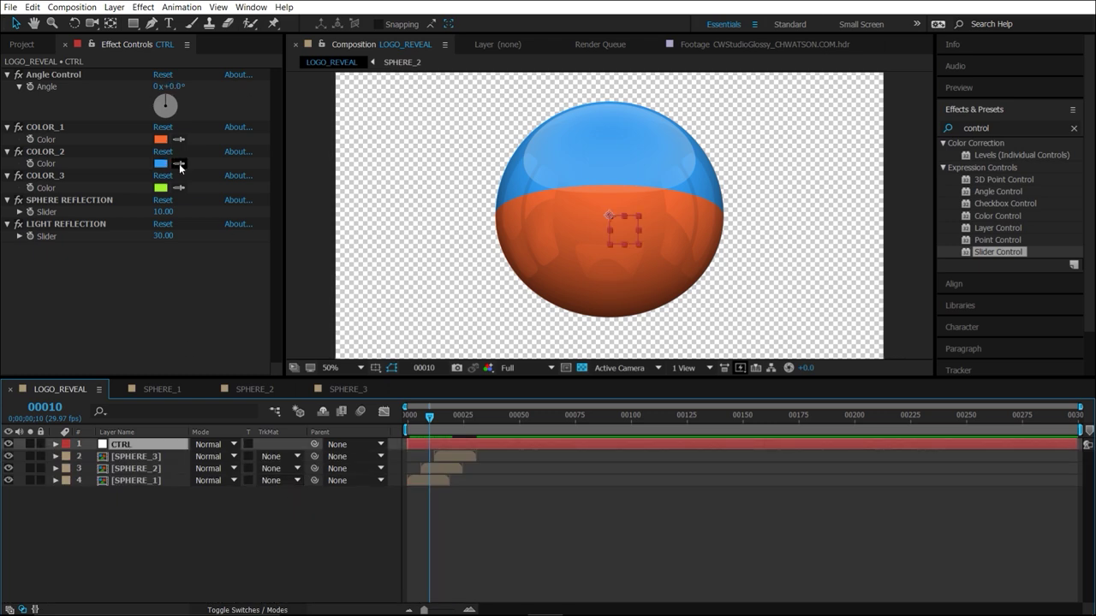
{"action": "left_click", "coordinate": [160, 139]}
{"action": "left_click", "coordinate": [160, 139]}
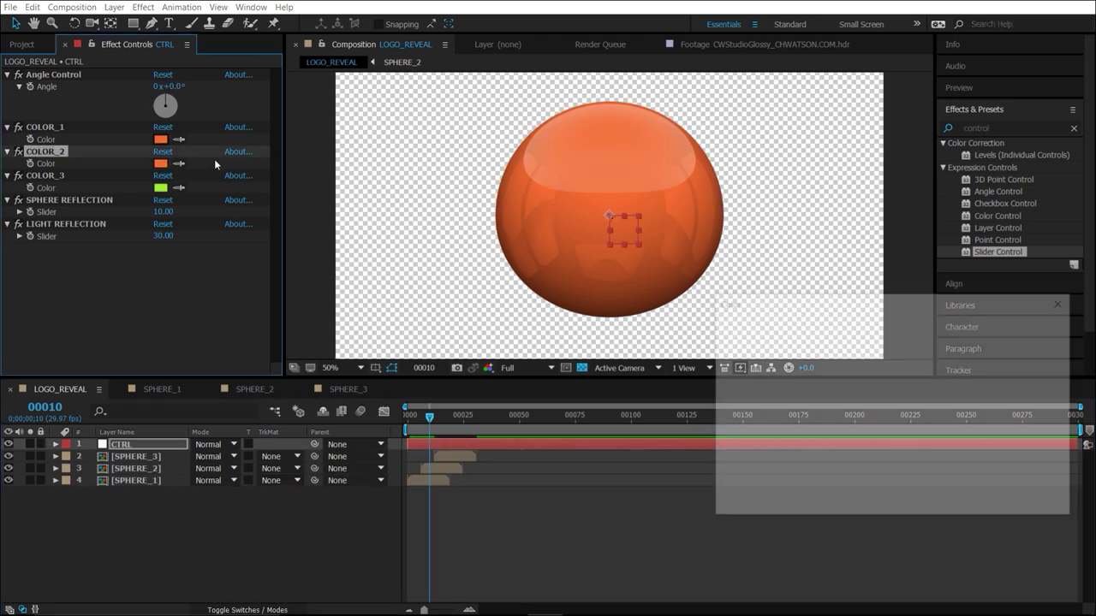
{"action": "left_click_drag", "start_coordinate": [919, 440], "coordinate": [934, 474]}
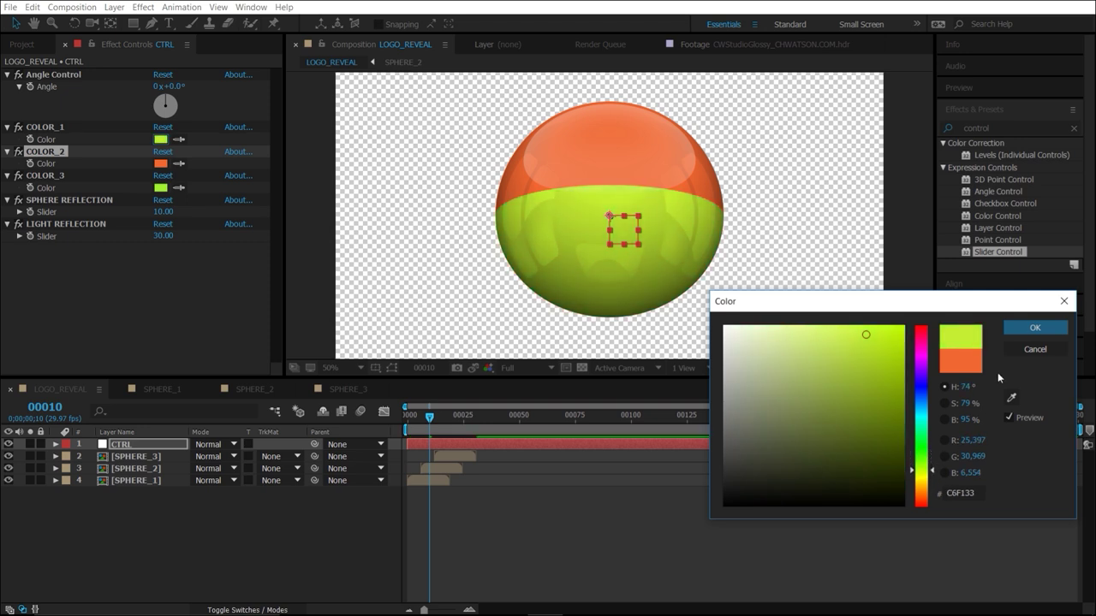
{"action": "left_click", "coordinate": [1031, 330]}
- Set COLOR_3 on the CTRL layer to blue 33A6F1, starting from COLOR_2's sampled orange
{"action": "left_click_drag", "start_coordinate": [435, 420], "coordinate": [443, 420]}
{"action": "left_click", "coordinate": [178, 187]}
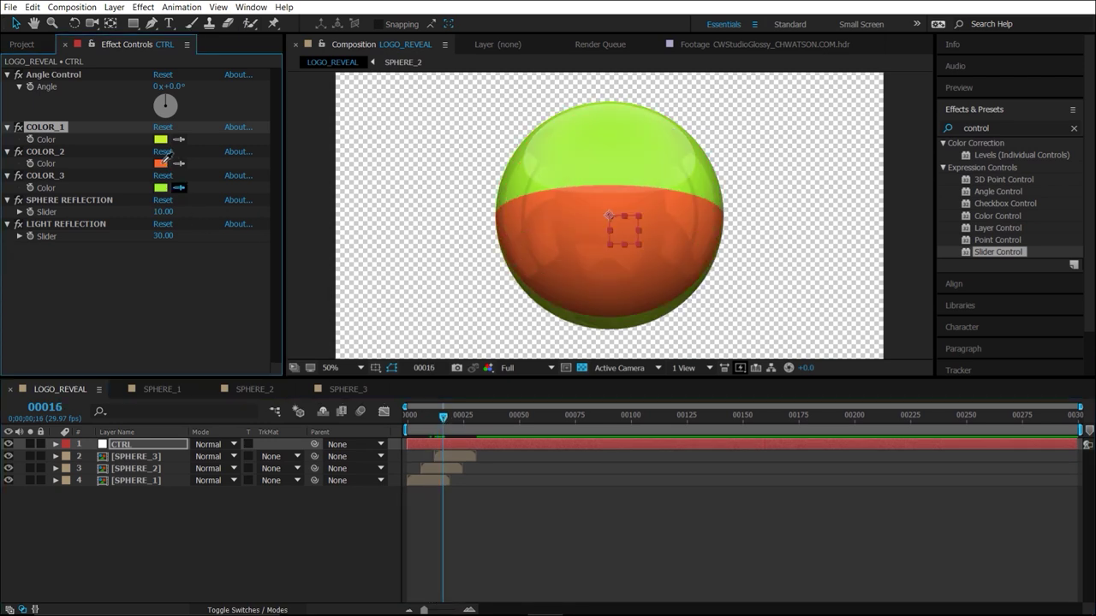
{"action": "left_click", "coordinate": [161, 162]}
{"action": "left_click", "coordinate": [160, 187]}
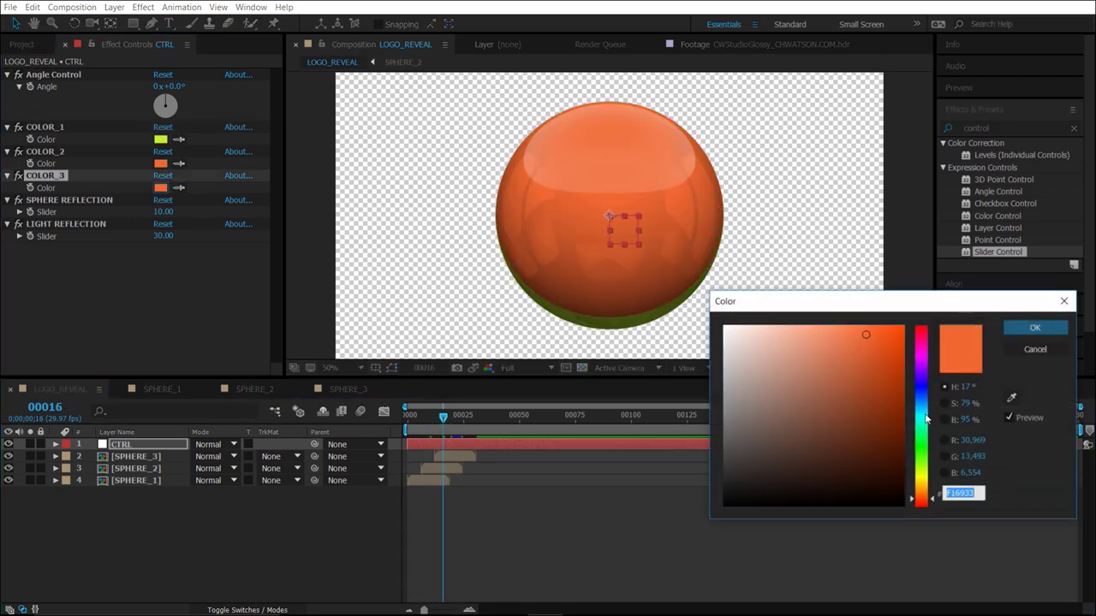
{"action": "mouse_move", "coordinate": [925, 418]}
{"action": "left_mouse_down"}
{"action": "mouse_move", "coordinate": [925, 397]}
{"action": "mouse_move", "coordinate": [929, 407]}
{"action": "left_mouse_up"}
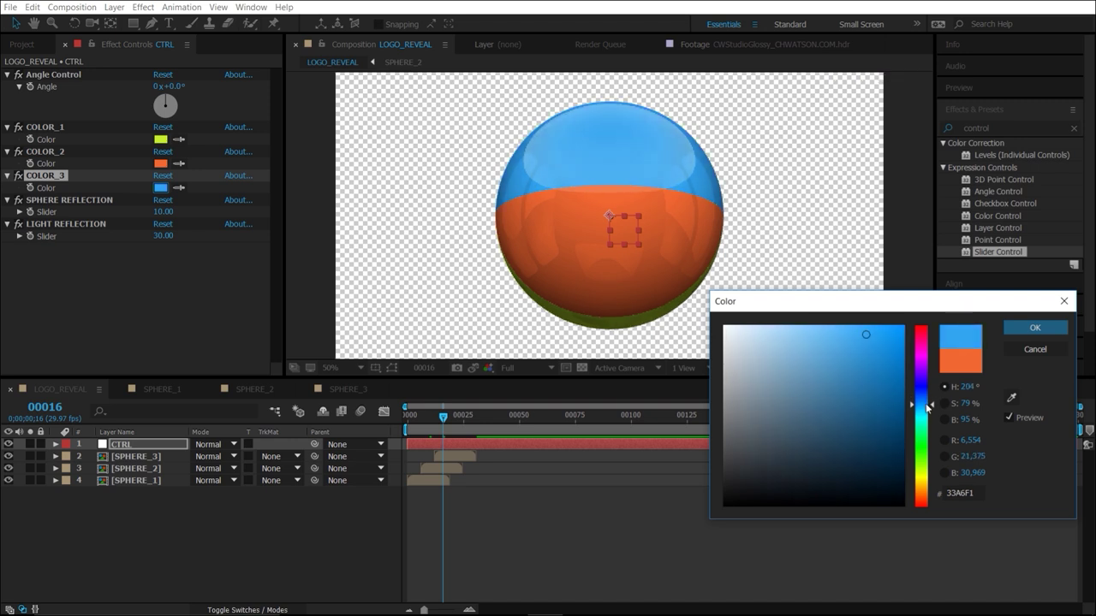
{"action": "left_click", "coordinate": [1034, 328]}
- Set the CTRL layer's Angle to -40° and preview the reveal from the start up to frame 14
{"action": "left_click_drag", "start_coordinate": [442, 418], "coordinate": [421, 429]}
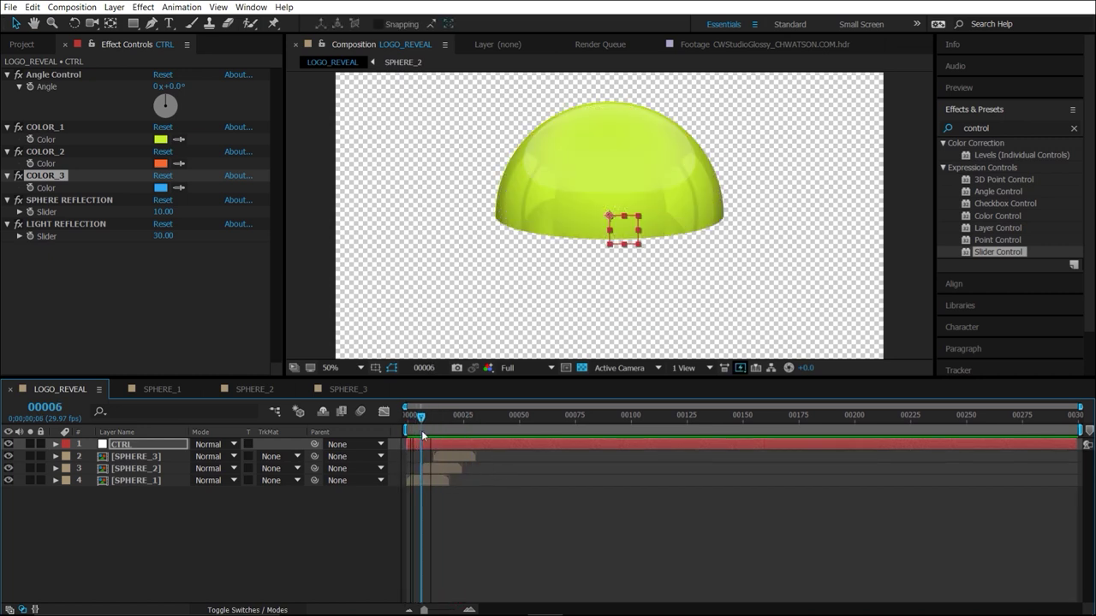
{"action": "left_click", "coordinate": [172, 86]}
{"action": "type", "text": "-40"}
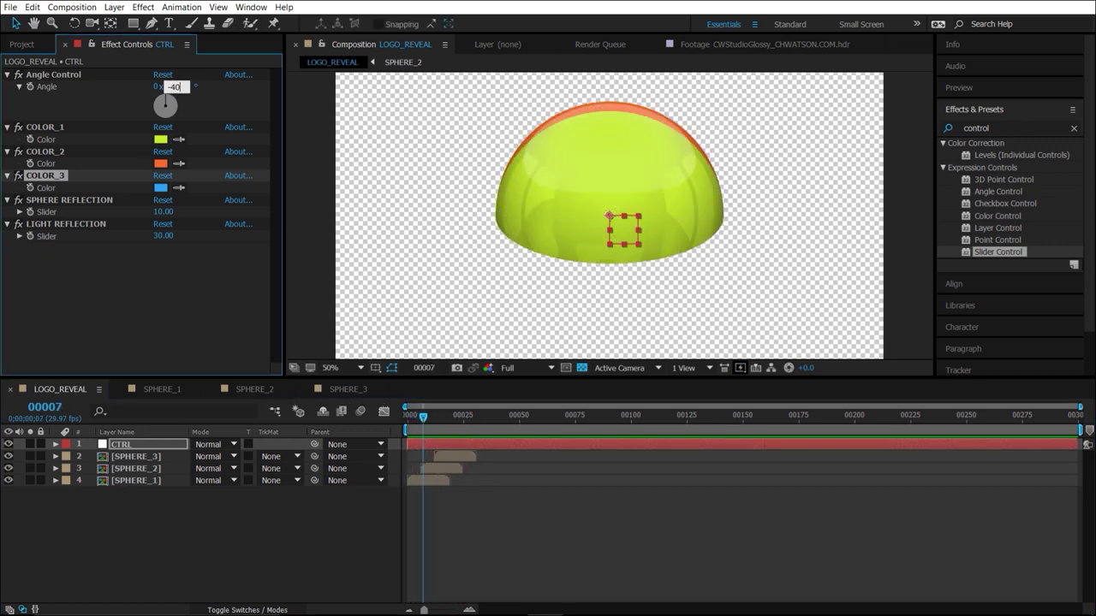
{"action": "key", "text": "Return"}
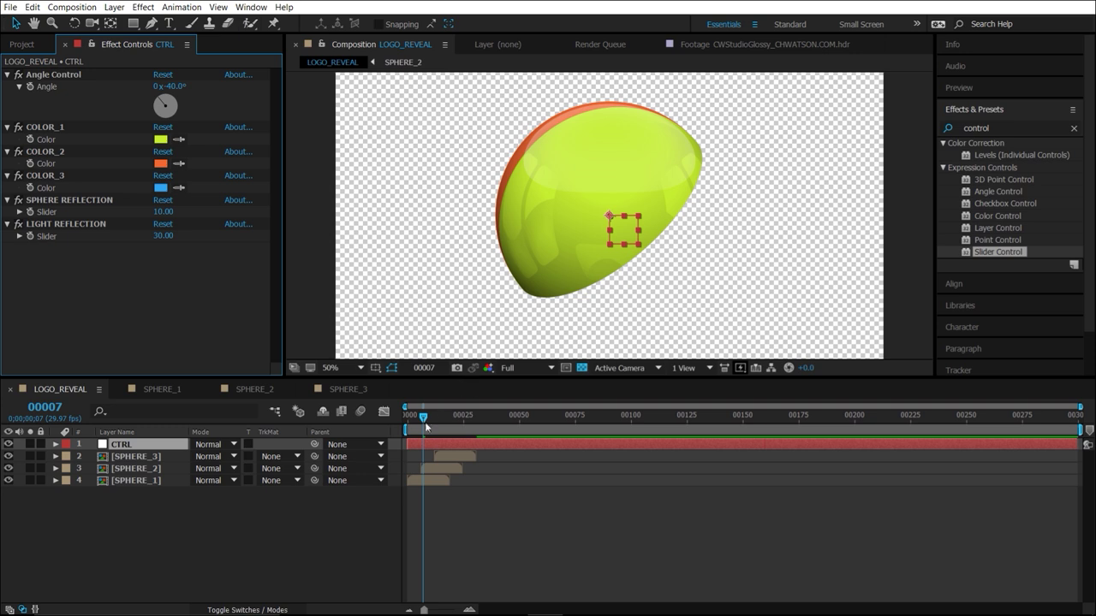
{"action": "left_click", "coordinate": [421, 429]}
{"action": "key", "text": "Home"}
{"action": "key", "text": "space"}
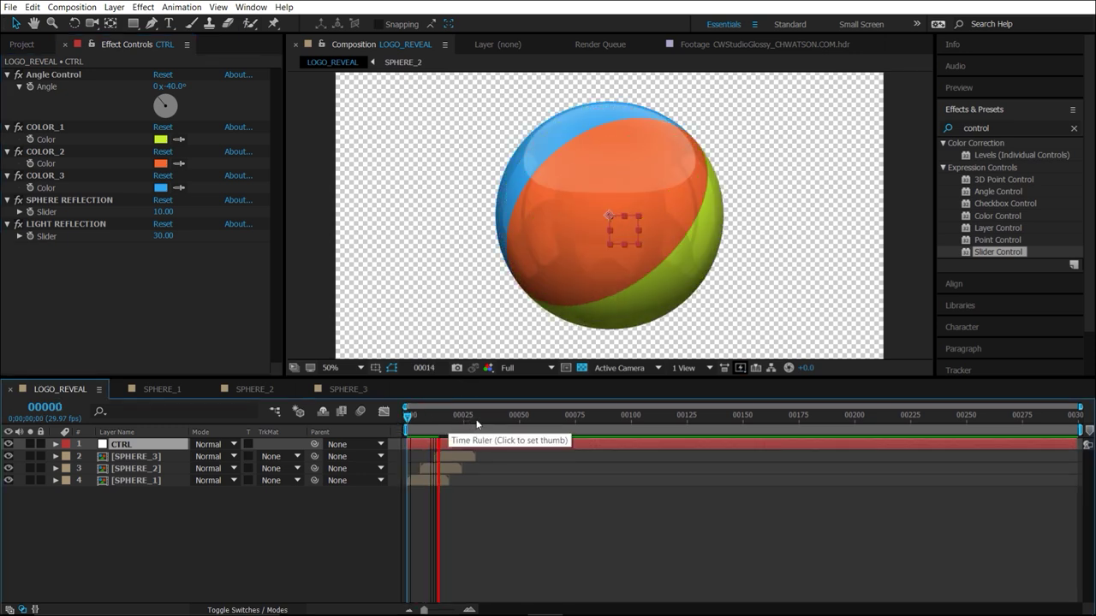
{"action": "mouse_move", "coordinate": [444, 425]}
{"action": "left_mouse_down"}
{"action": "mouse_move", "coordinate": [421, 428]}
{"action": "mouse_move", "coordinate": [437, 424]}
{"action": "left_mouse_up"}
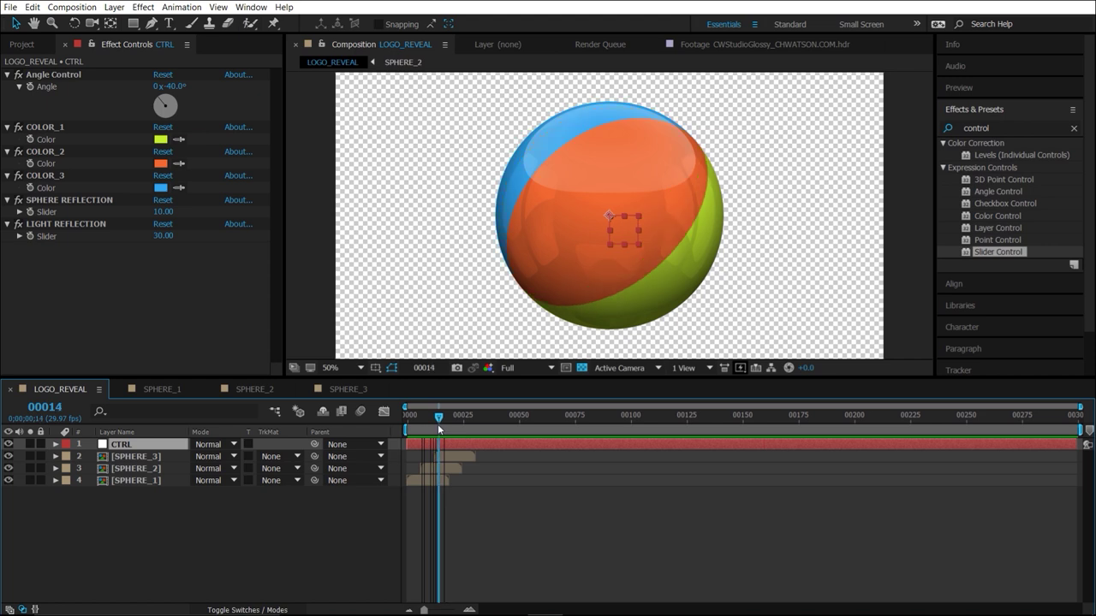
- Add the BACKGROUND comp from the ASSETS folder to LOGO_REVEAL as the bottommost layer
{"action": "left_click", "coordinate": [22, 44]}
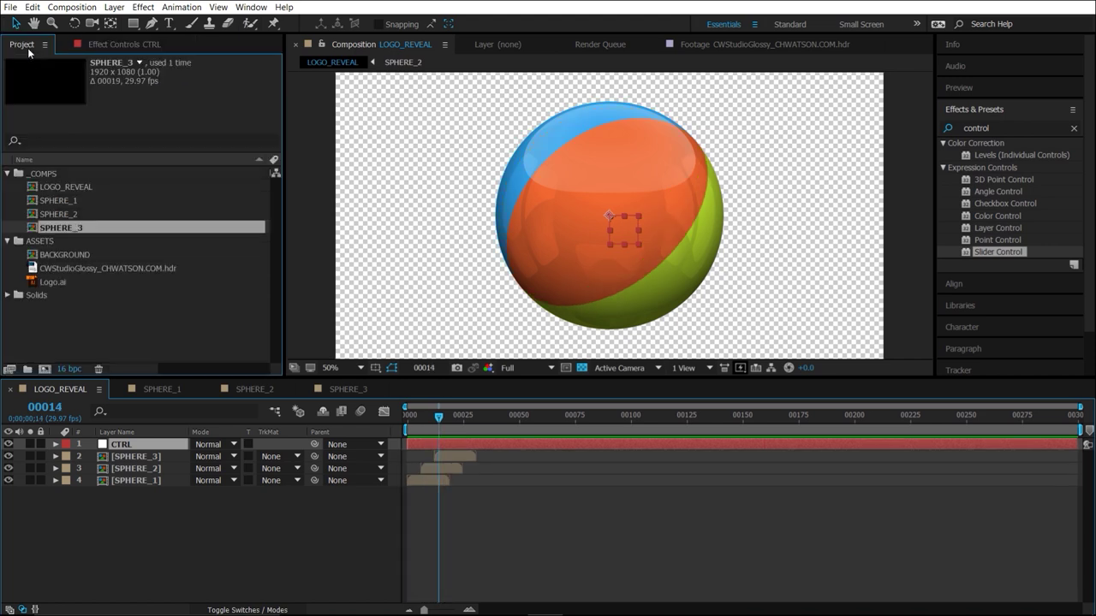
{"action": "left_click", "coordinate": [55, 256]}
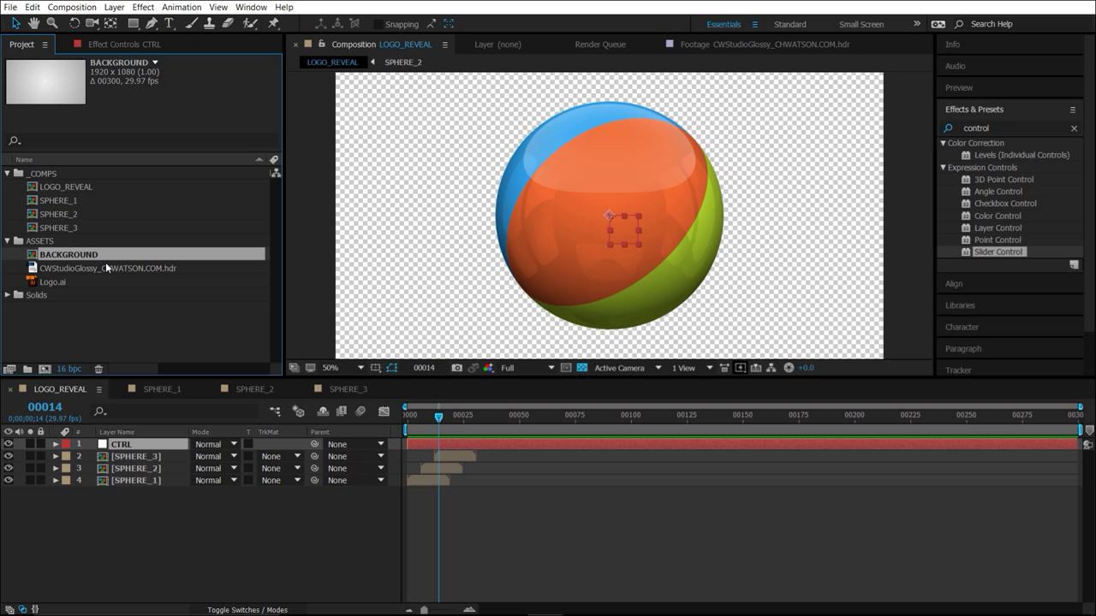
{"action": "left_click_drag", "start_coordinate": [105, 257], "coordinate": [252, 520]}
{"action": "mouse_move", "coordinate": [438, 417]}
{"action": "left_mouse_down"}
{"action": "mouse_move", "coordinate": [426, 418]}
{"action": "mouse_move", "coordinate": [438, 419]}
{"action": "left_mouse_up"}
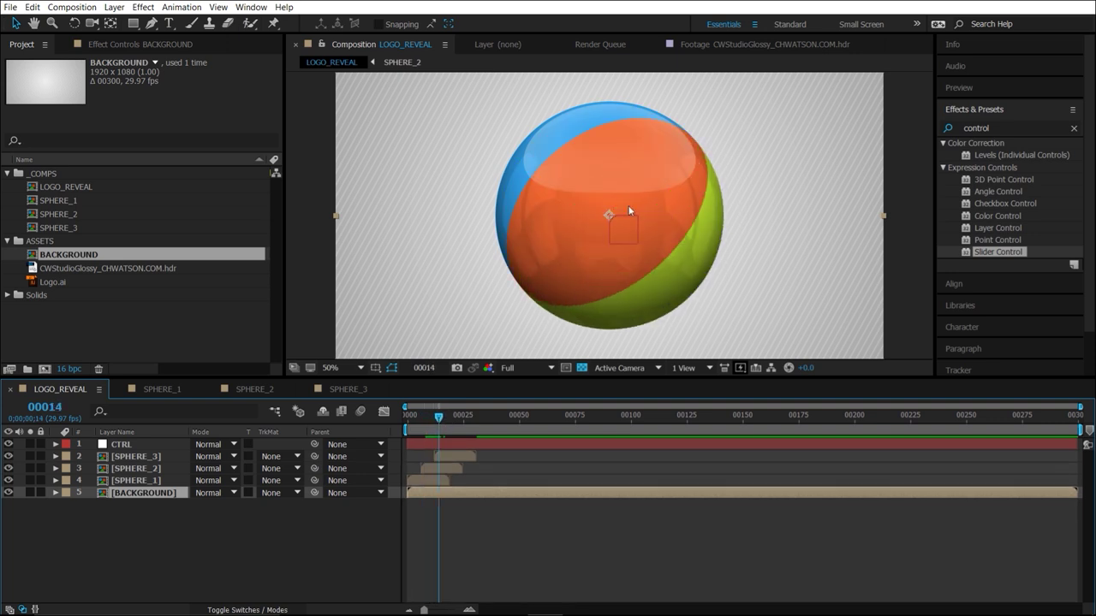
- Apply the Bevel Alpha effect to the SPHERE_2 layer and inspect its edges at 50% and 100% magnification
{"action": "key", "text": "period"}
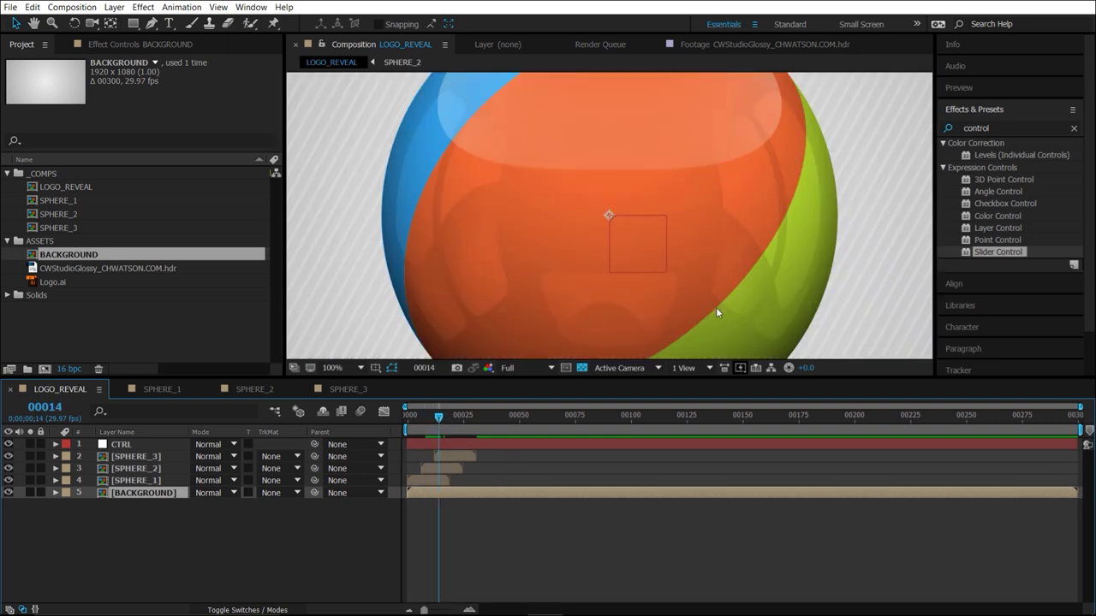
{"action": "left_click", "coordinate": [442, 469]}
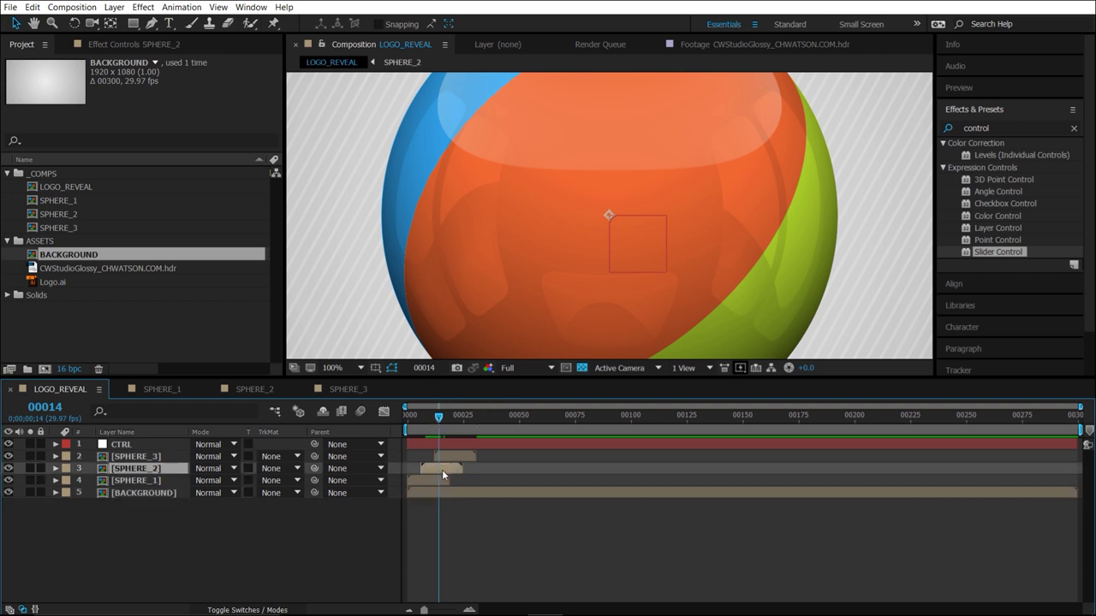
{"action": "left_click", "coordinate": [1001, 129]}
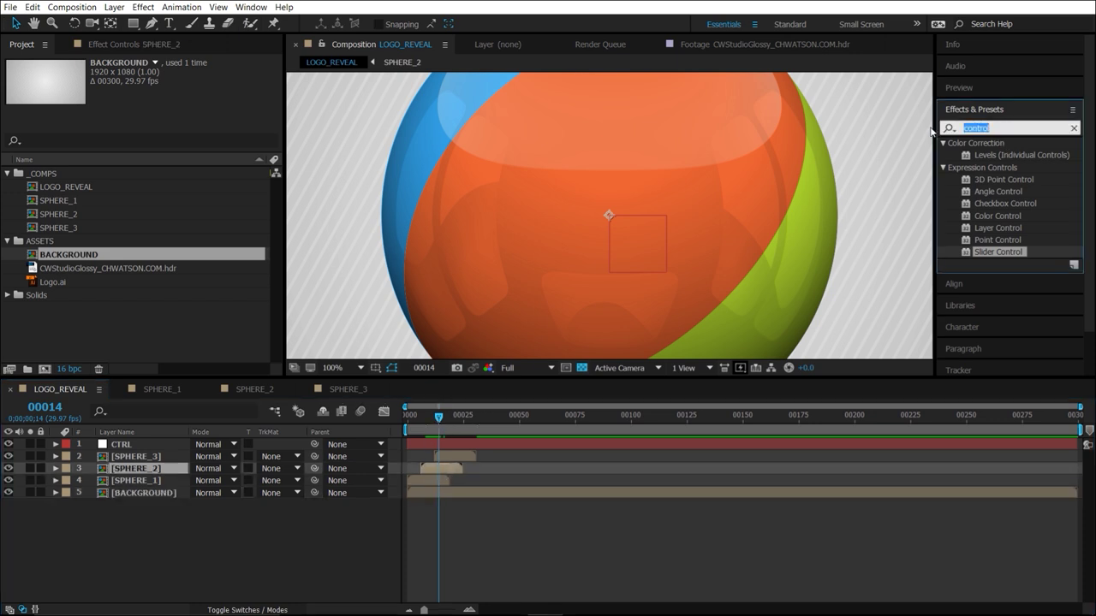
{"action": "type", "text": "bevel"}
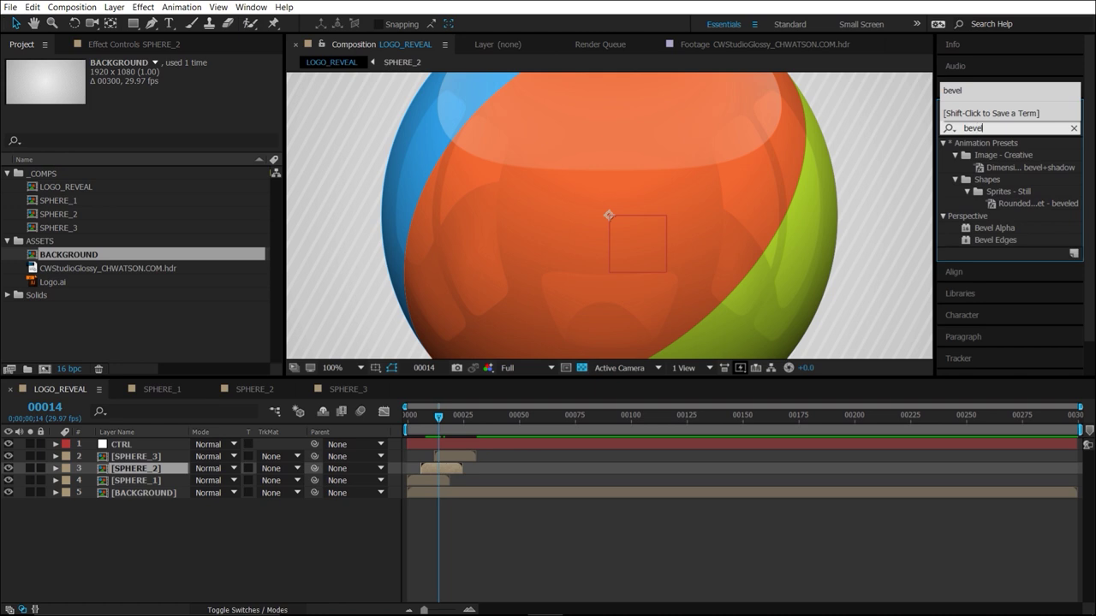
{"action": "left_click_drag", "start_coordinate": [993, 228], "coordinate": [451, 471]}
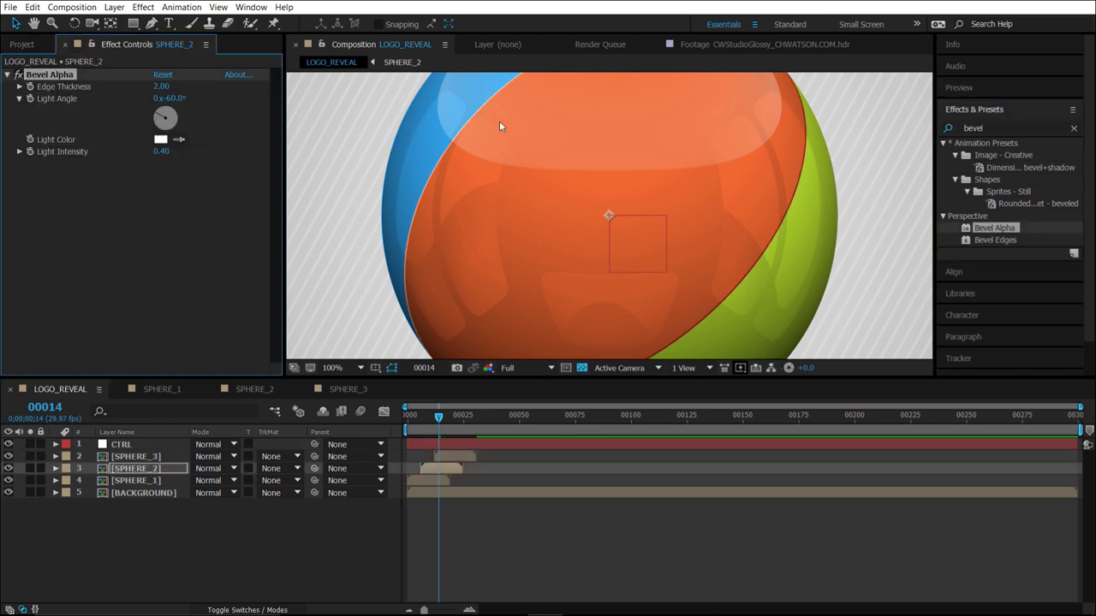
{"action": "key", "text": "comma"}
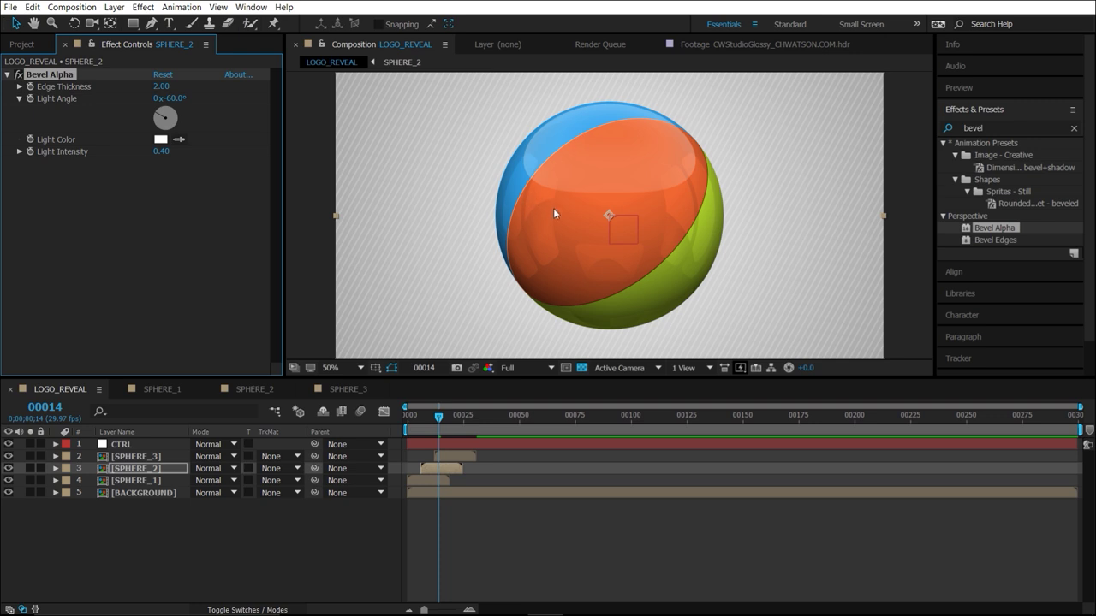
{"action": "key", "text": "period"}
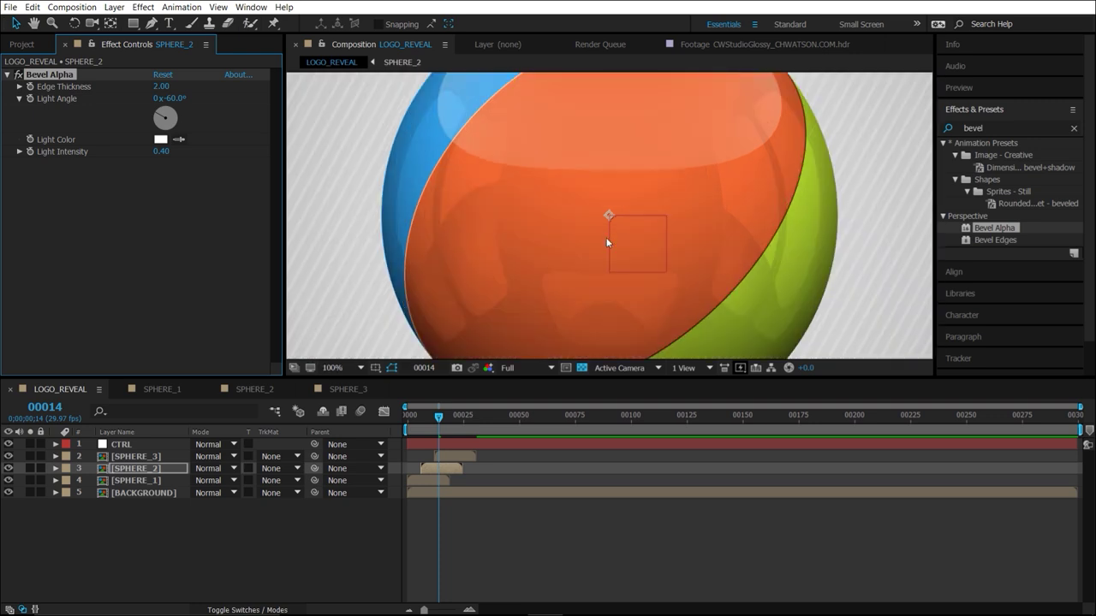
- Select the SPHERE_3, SPHERE_2 and SPHERE_1 layers and reveal their applied effects in the timeline
{"action": "left_click", "coordinate": [441, 443]}
{"action": "left_click", "coordinate": [165, 458]}
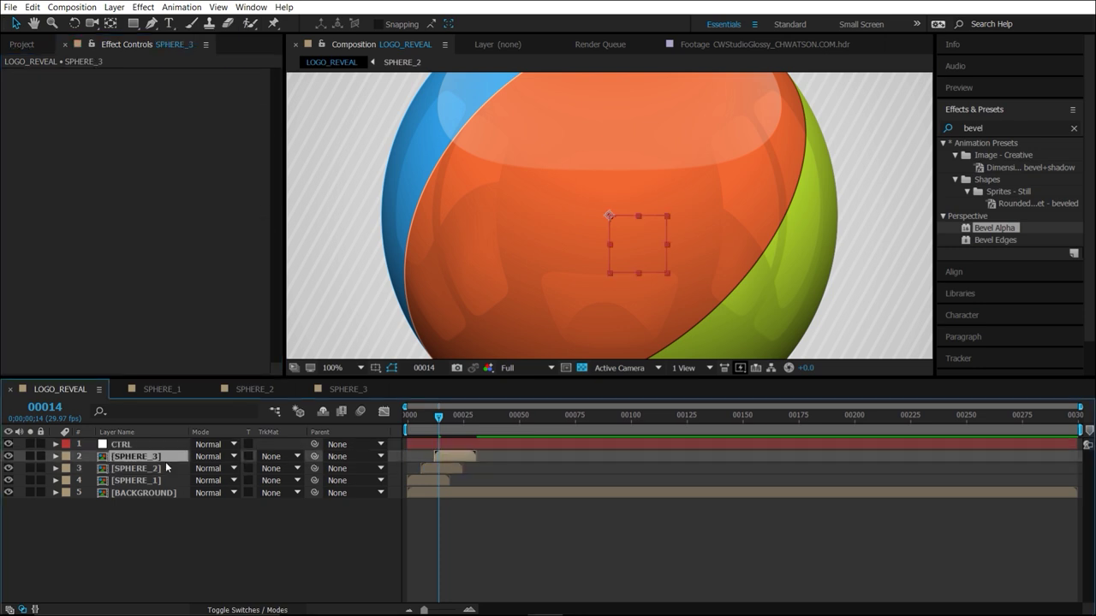
{"action": "left_click", "coordinate": [158, 480], "text": "shift"}
{"action": "key", "text": "e"}
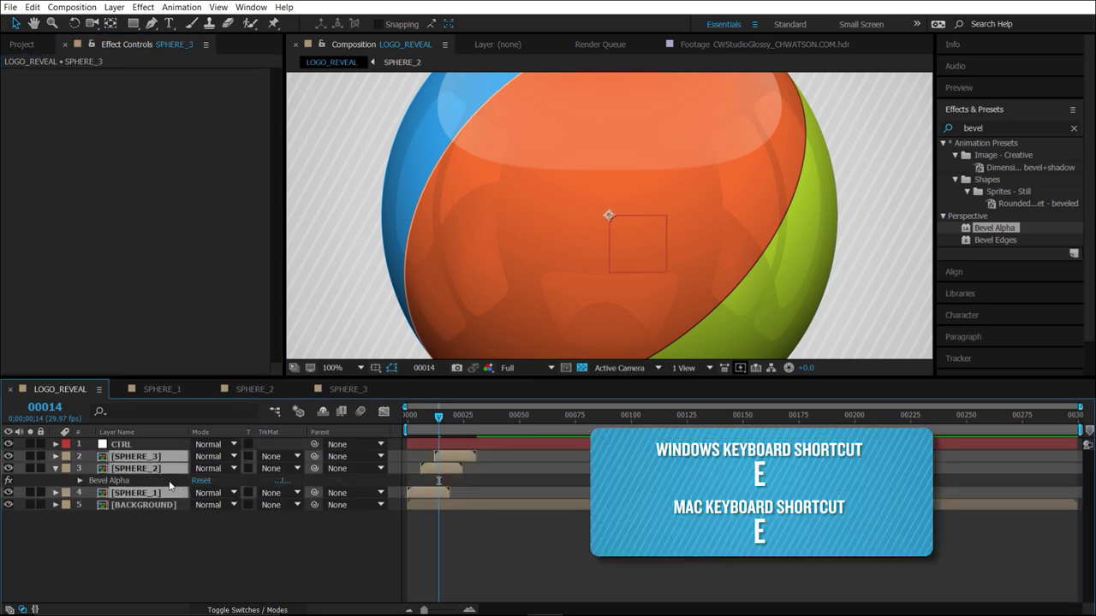
- Expand SPHERE_2's Bevel Alpha properties and show only the Angle property of the CTRL layer's Angle Control in the timeline
{"action": "left_click", "coordinate": [164, 542]}
{"action": "left_click", "coordinate": [79, 480]}
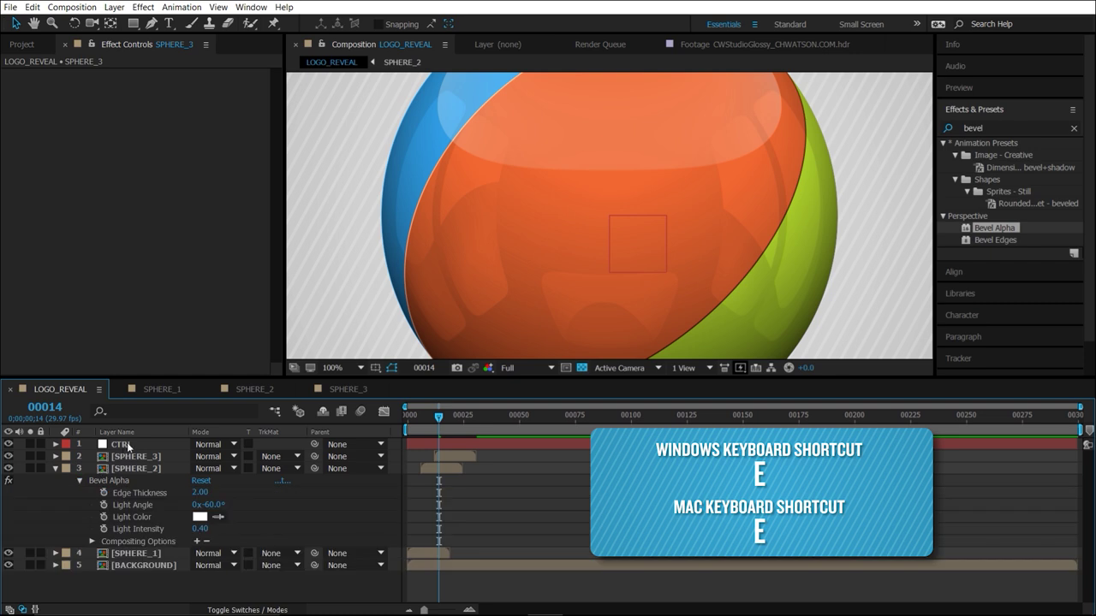
{"action": "left_click", "coordinate": [129, 446]}
{"action": "key", "text": "e"}
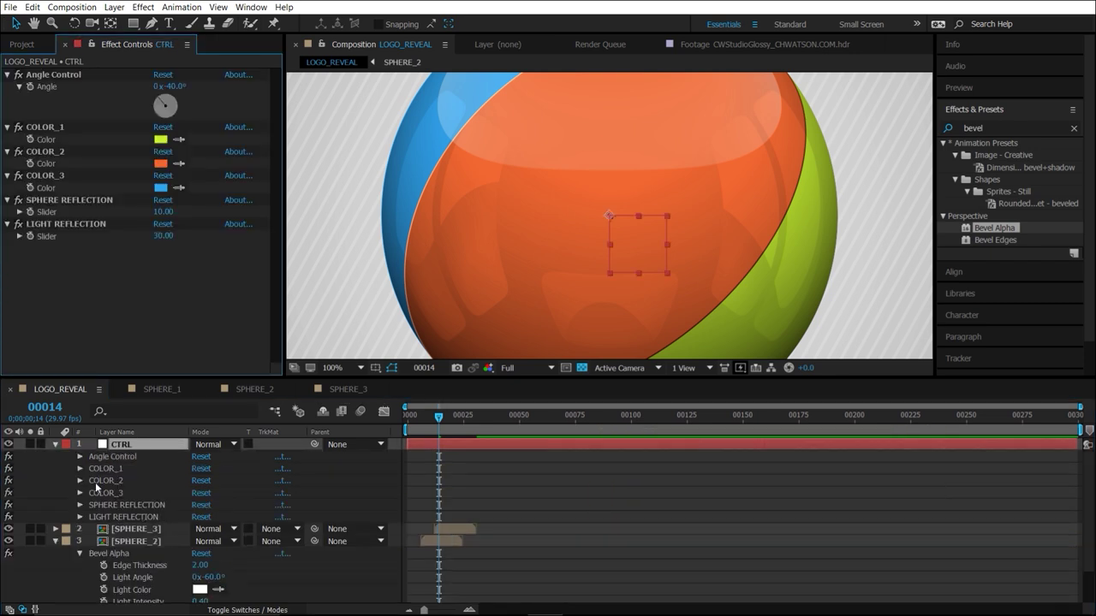
{"action": "left_click", "coordinate": [82, 458]}
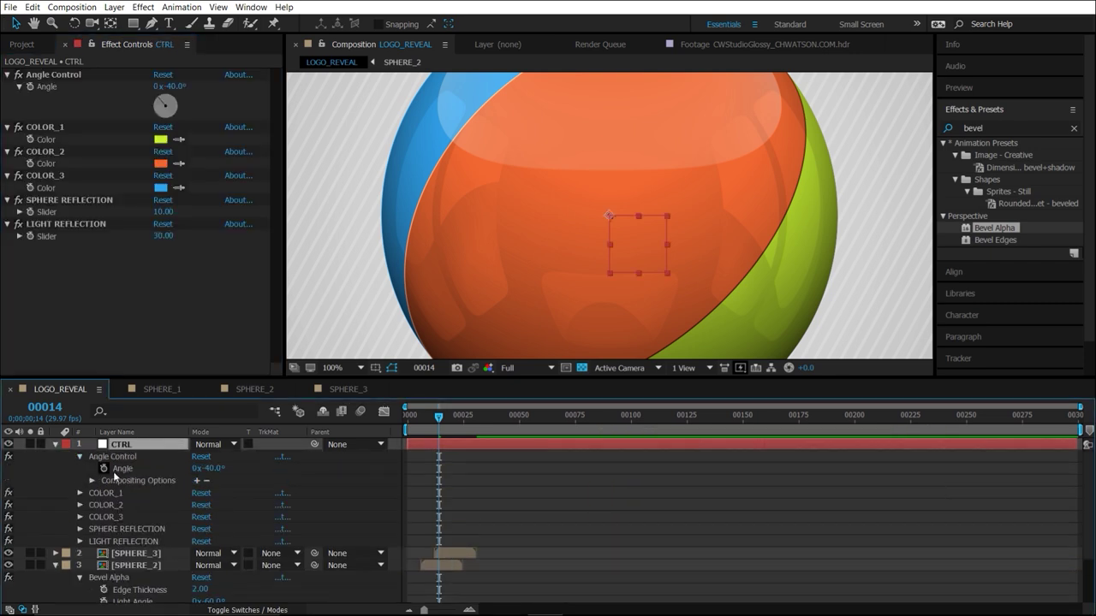
{"action": "left_click", "coordinate": [121, 470]}
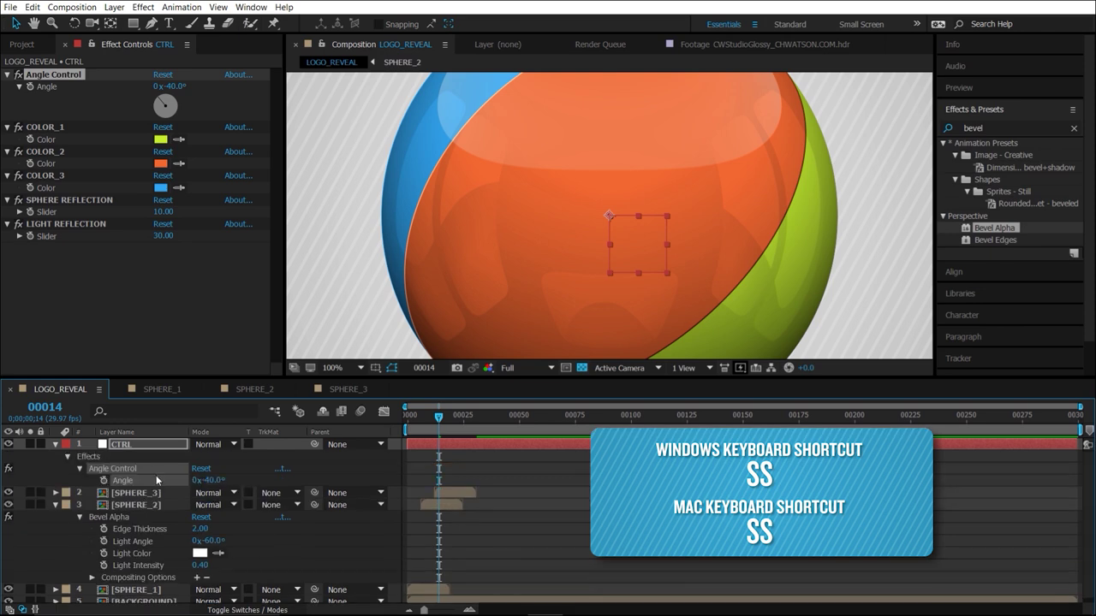
{"action": "key", "text": "s"}
{"action": "key", "text": "s"}
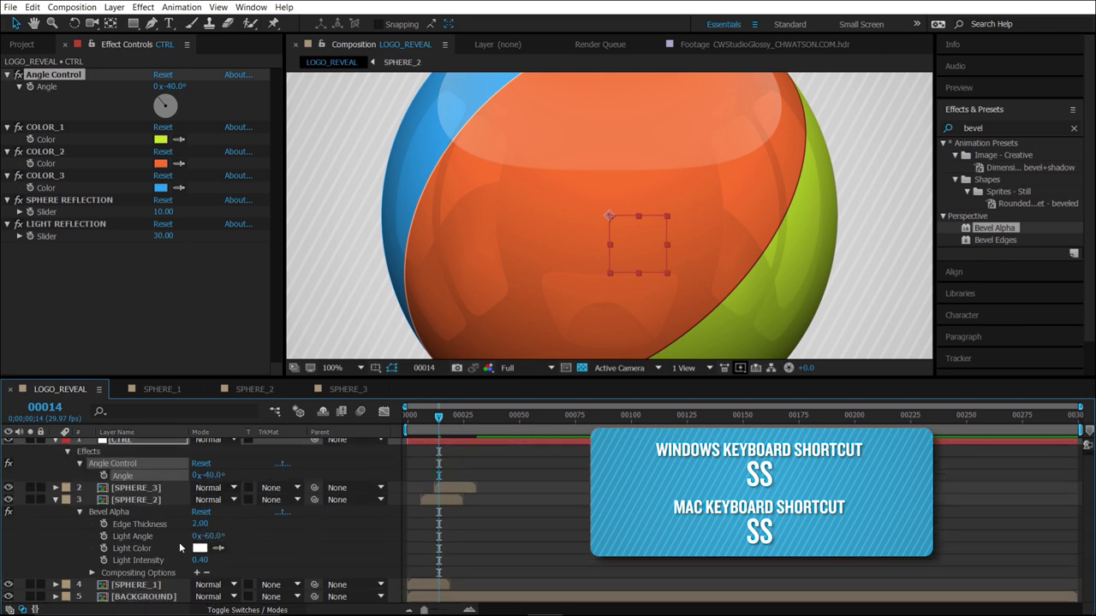
- Link SPHERE_2's Bevel Alpha Light Angle to the CTRL layer's Angle with an expression and collapse the effect
{"action": "left_click", "coordinate": [104, 537], "text": "alt"}
{"action": "left_click_drag", "start_coordinate": [230, 548], "coordinate": [124, 476]}
{"action": "left_click", "coordinate": [270, 544]}
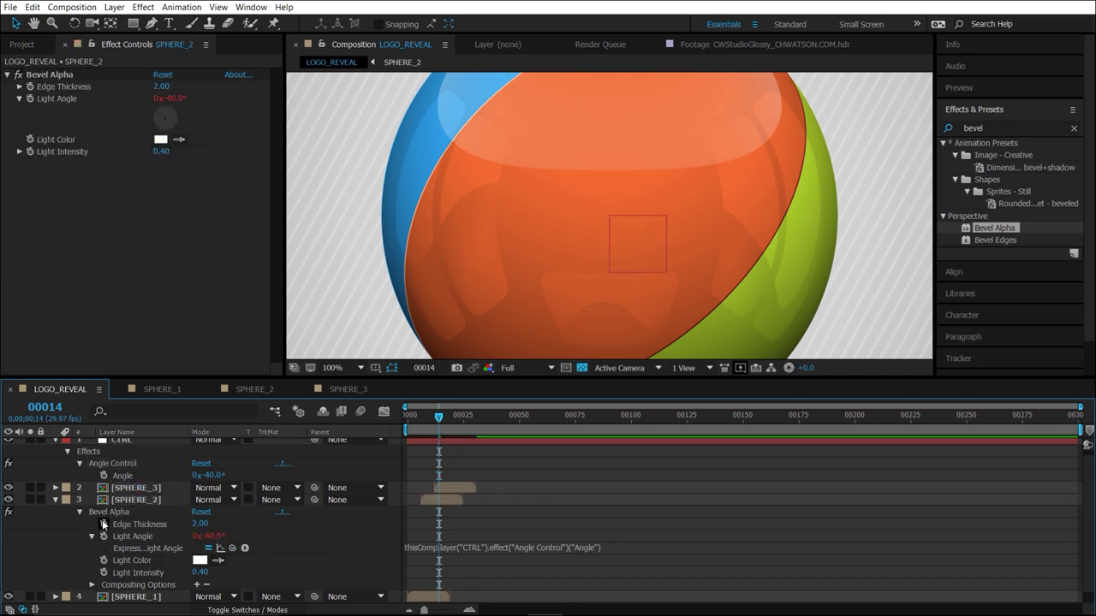
{"action": "left_click", "coordinate": [80, 512]}
{"action": "left_click", "coordinate": [124, 518]}
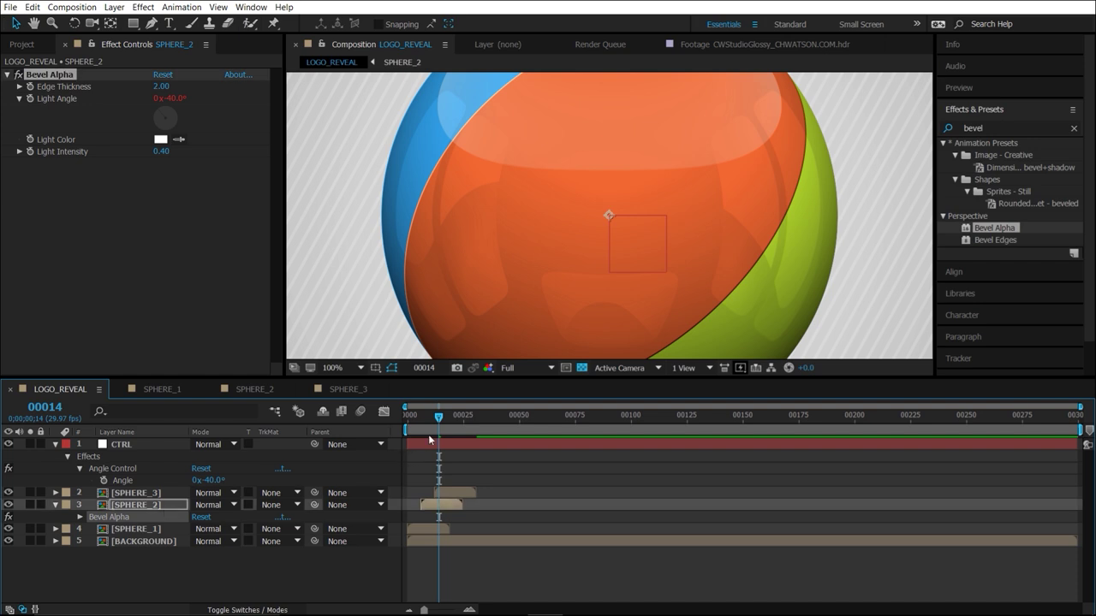
- Try a CTRL Angle of 77° at frame 15 to test the bevel lighting, undo it, and return to 50% magnification
{"action": "left_click_drag", "start_coordinate": [438, 417], "coordinate": [444, 415]}
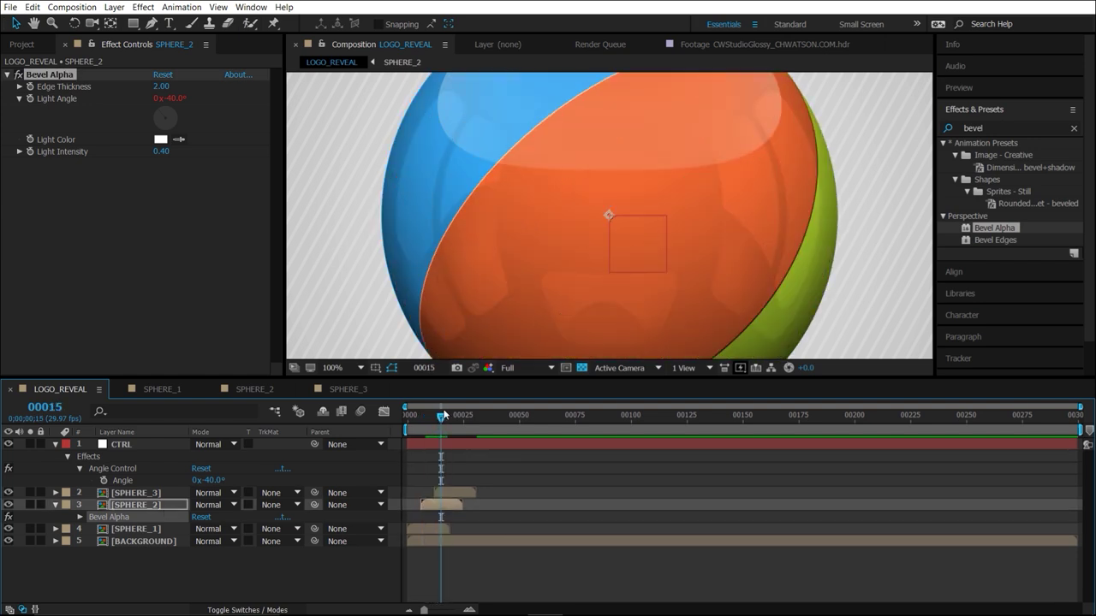
{"action": "left_click", "coordinate": [128, 444]}
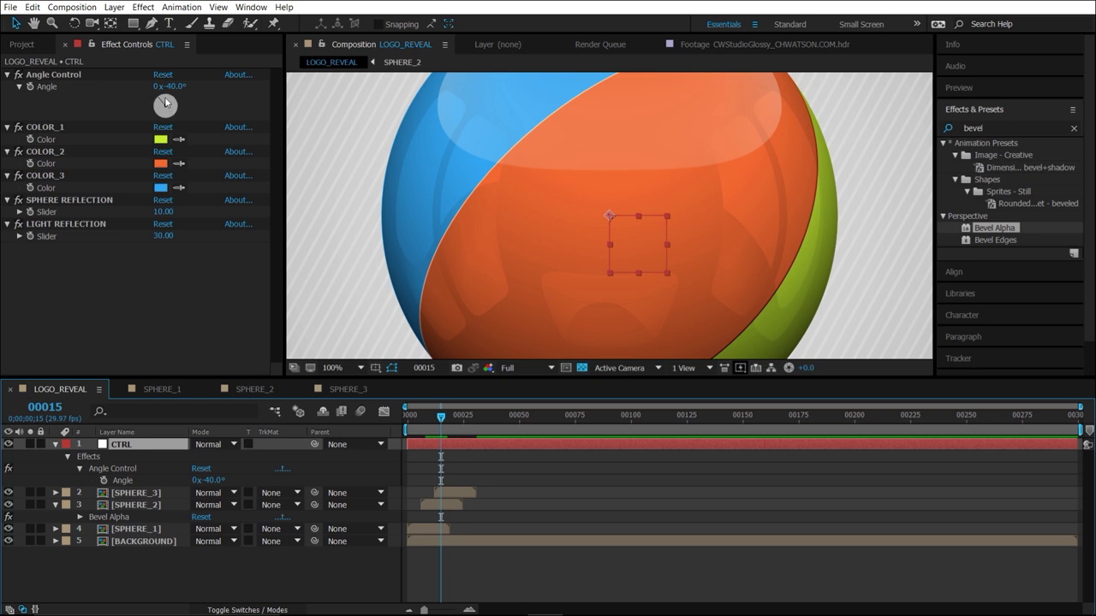
{"action": "left_click_drag", "start_coordinate": [161, 107], "coordinate": [188, 100]}
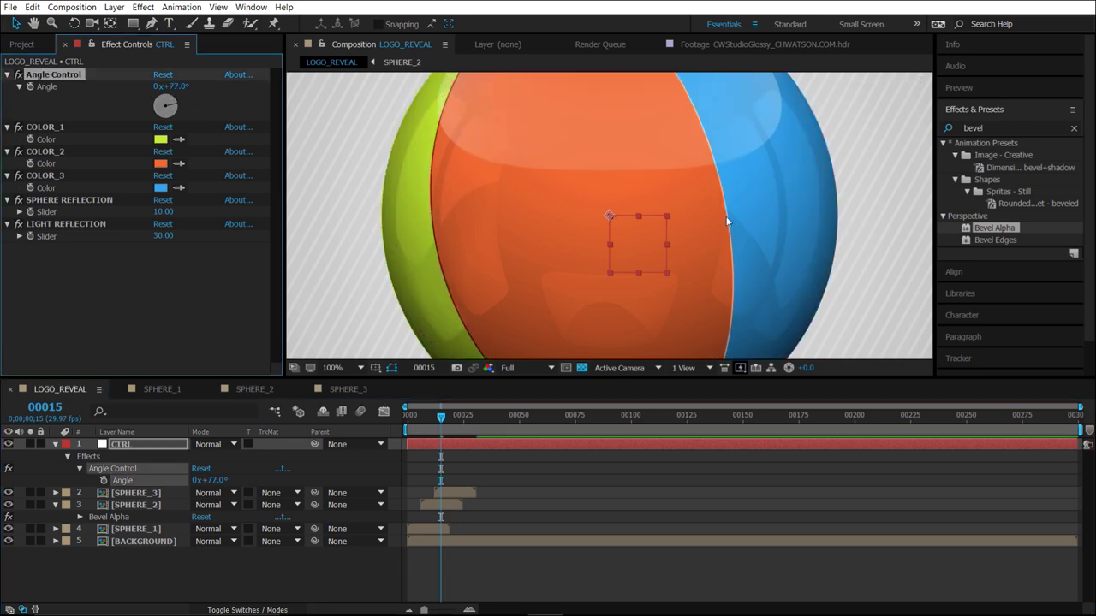
{"action": "key", "text": "ctrl+z"}
{"action": "key", "text": "comma"}
{"action": "key", "text": "comma"}
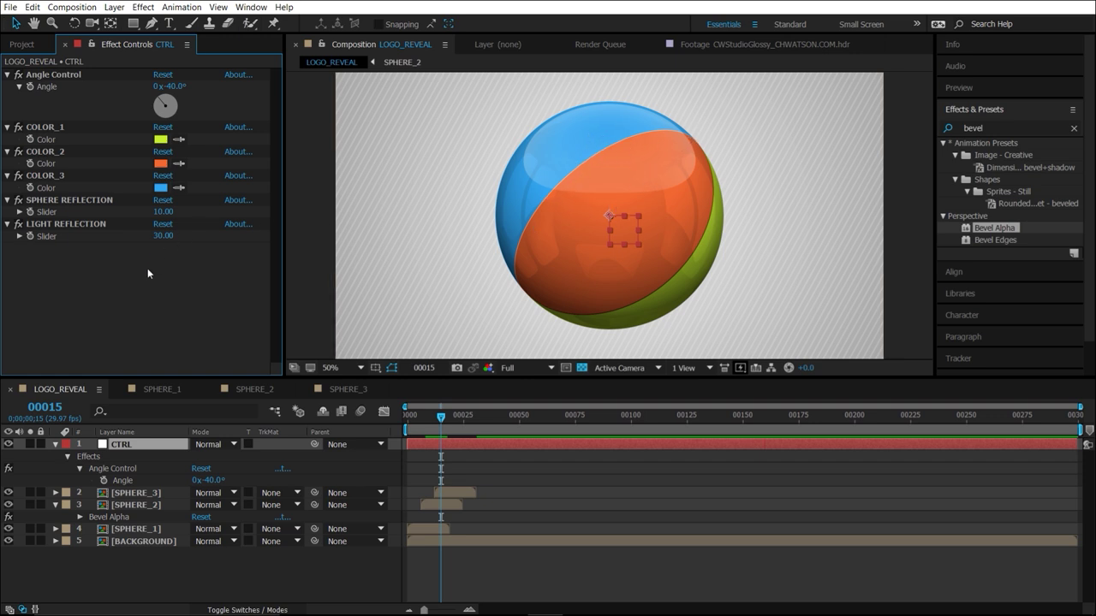
- Copy SPHERE_2's Bevel Alpha effect with property links and paste it onto the SPHERE_3 and SPHERE_1 layers
{"action": "left_click", "coordinate": [150, 505]}
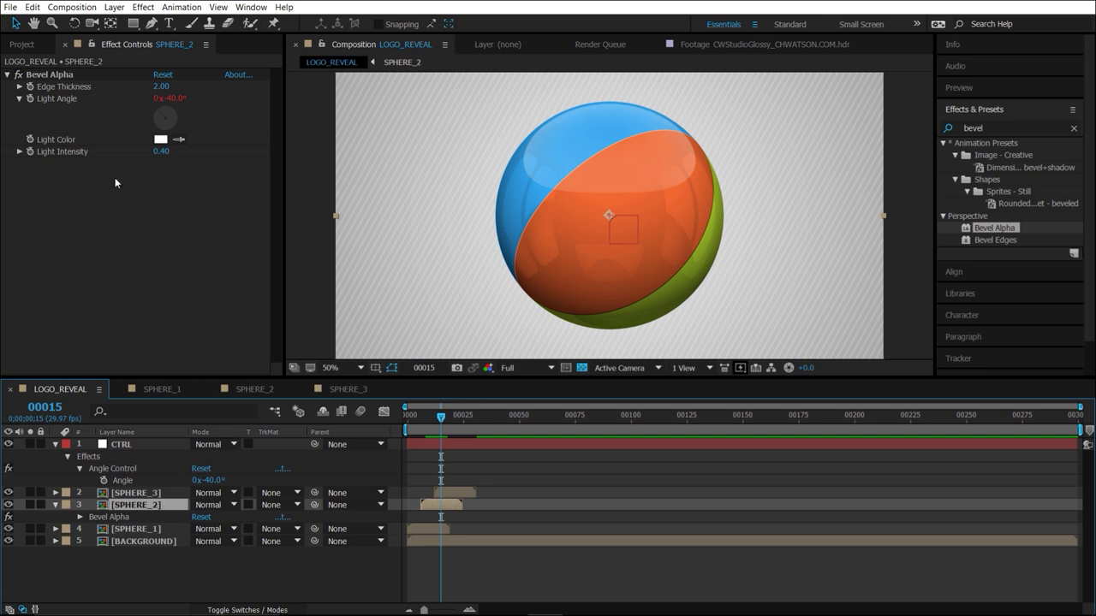
{"action": "left_click", "coordinate": [62, 79]}
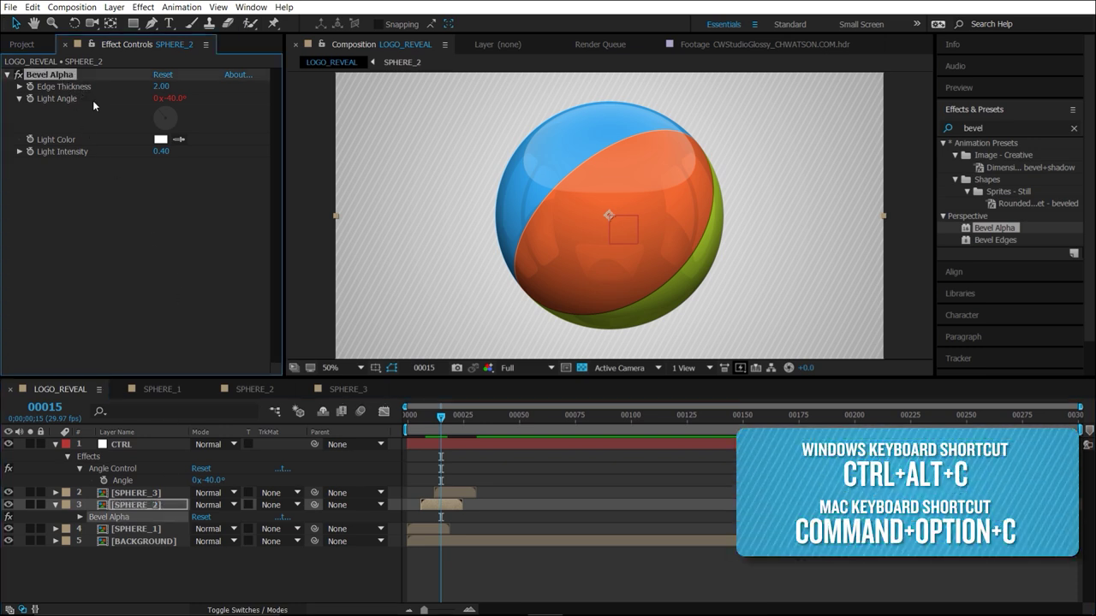
{"action": "left_click", "coordinate": [455, 493]}
{"action": "key", "text": "ctrl+v"}
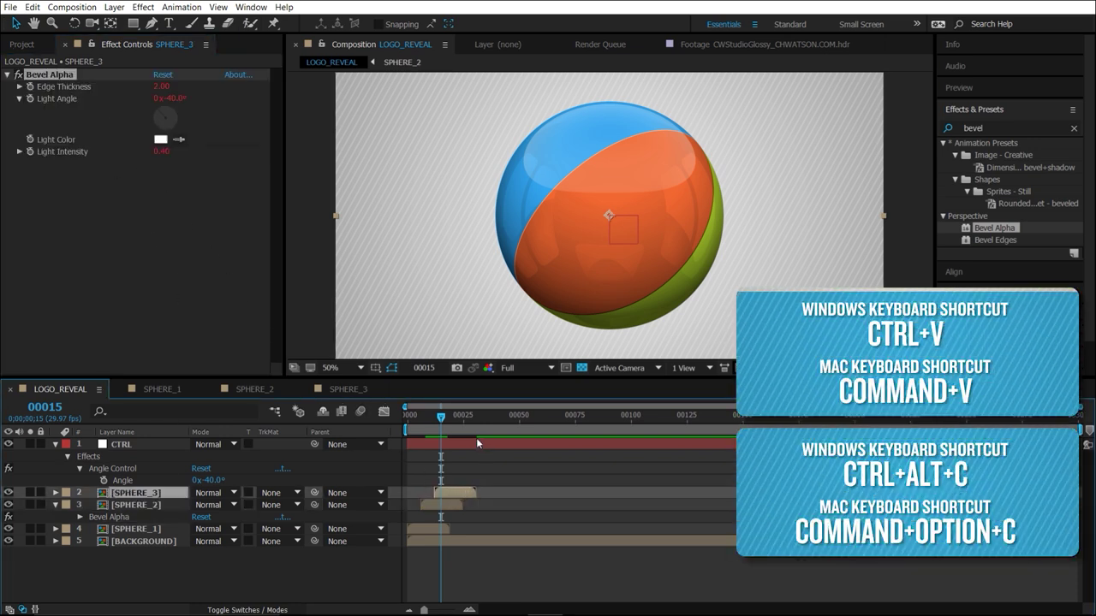
{"action": "left_click", "coordinate": [425, 529]}
{"action": "key", "text": "ctrl+v"}
- Inspect the beveled sphere edges at frames 13 and 15 at 100% magnification, and play the reveal from the start
{"action": "mouse_move", "coordinate": [428, 428]}
{"action": "left_mouse_down"}
{"action": "mouse_move", "coordinate": [413, 428]}
{"action": "mouse_move", "coordinate": [438, 428]}
{"action": "left_mouse_up"}
{"action": "scroll", "coordinate": [606, 229], "scroll_direction": "up", "scroll_amount": 2}
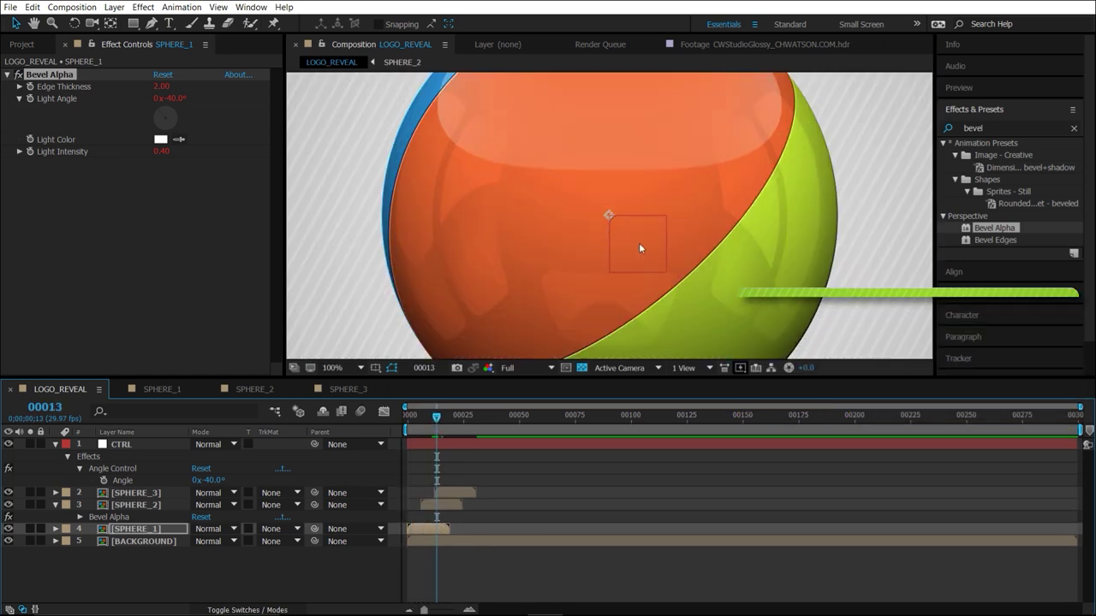
{"action": "scroll", "coordinate": [657, 273], "scroll_direction": "down", "scroll_amount": 2}
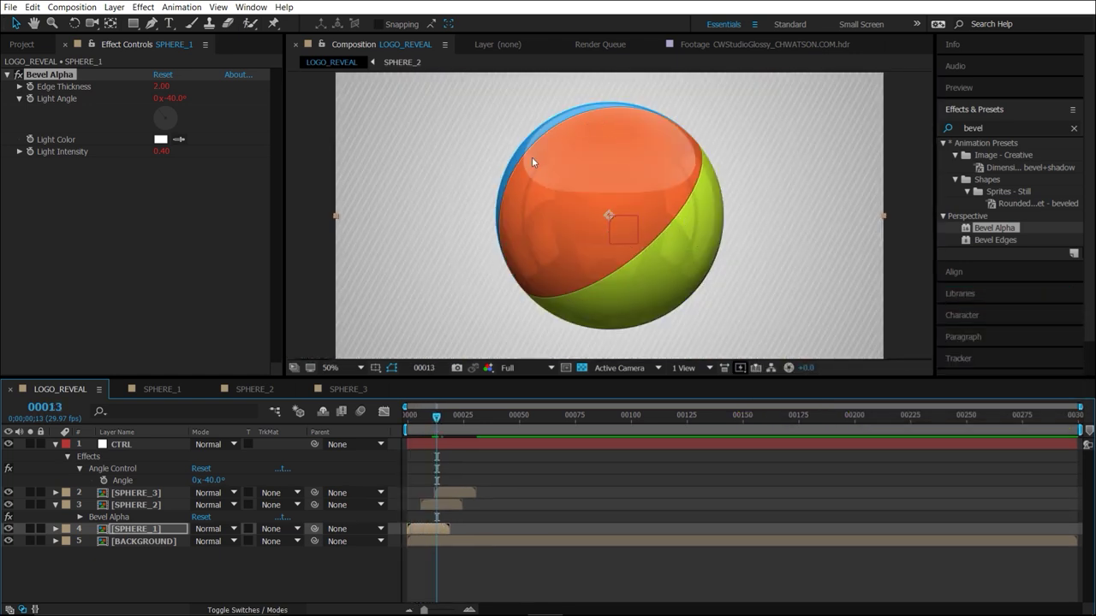
{"action": "left_click_drag", "start_coordinate": [436, 417], "coordinate": [441, 418]}
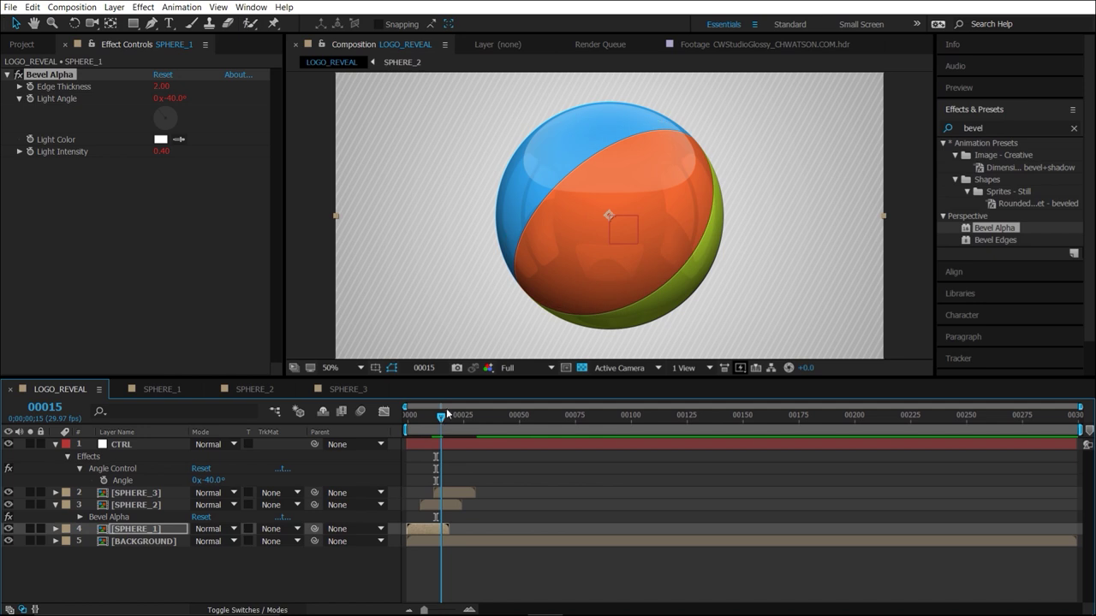
{"action": "scroll", "coordinate": [592, 251], "scroll_direction": "up", "scroll_amount": 2}
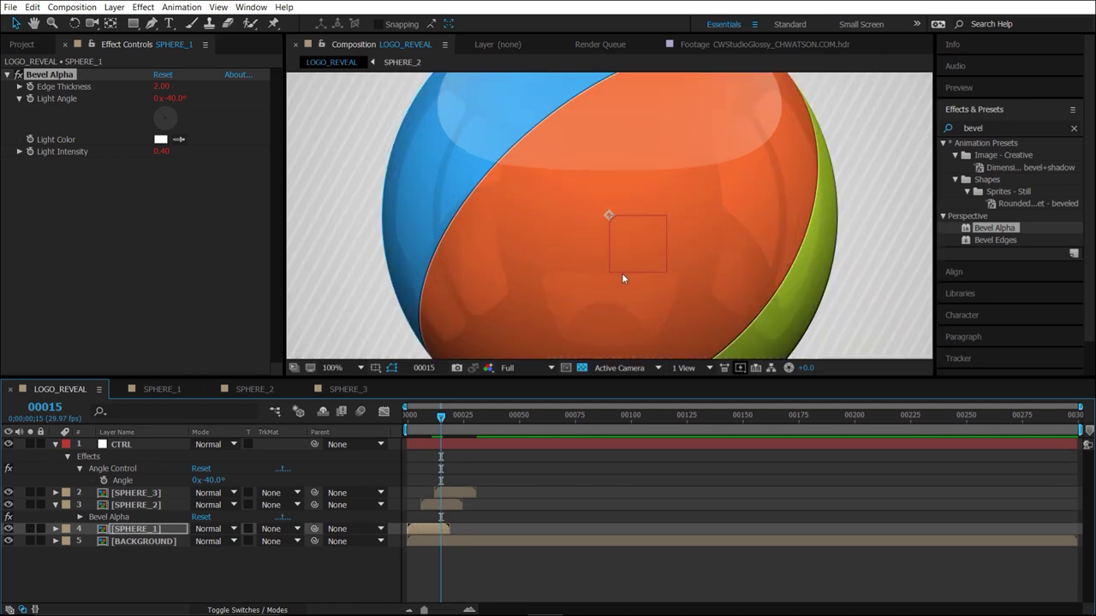
{"action": "scroll", "coordinate": [635, 270], "scroll_direction": "down", "scroll_amount": 2}
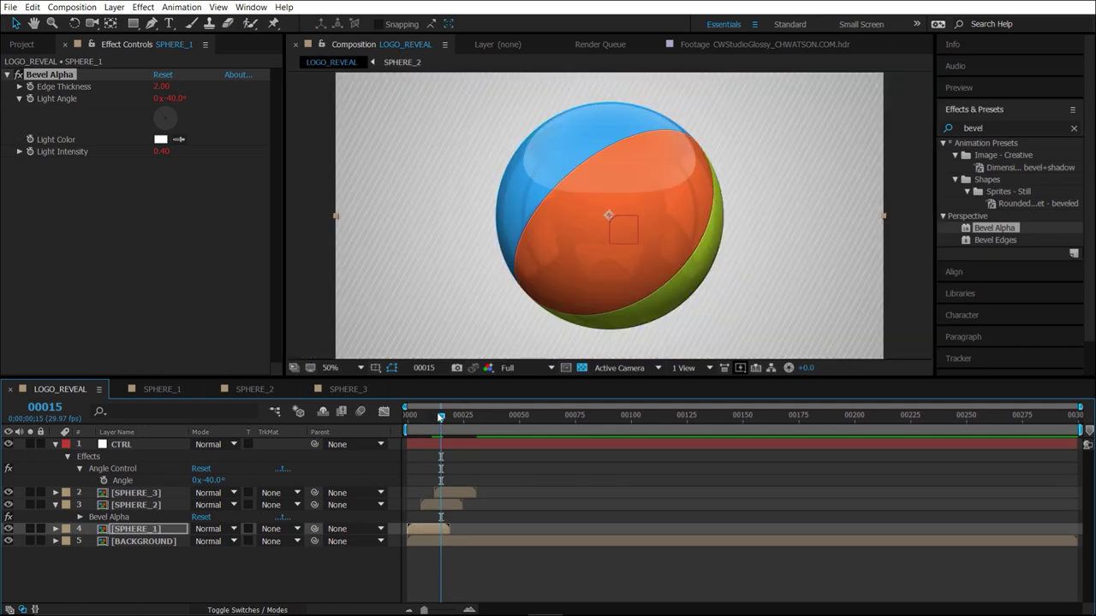
{"action": "left_click_drag", "start_coordinate": [440, 417], "coordinate": [407, 418]}
{"action": "key", "text": "space"}
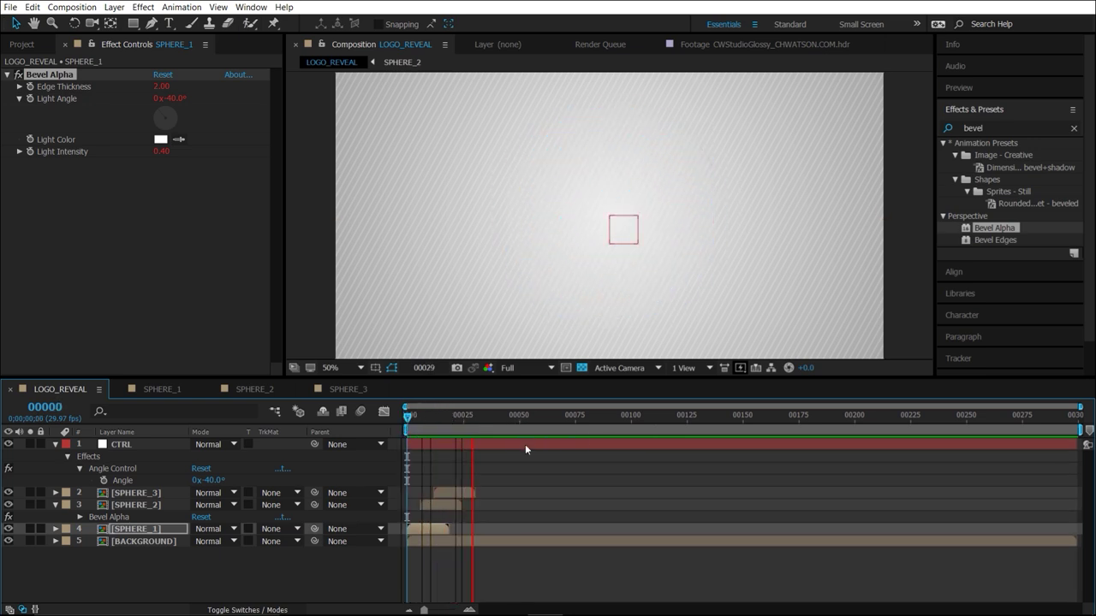
{"action": "key", "text": "space"}
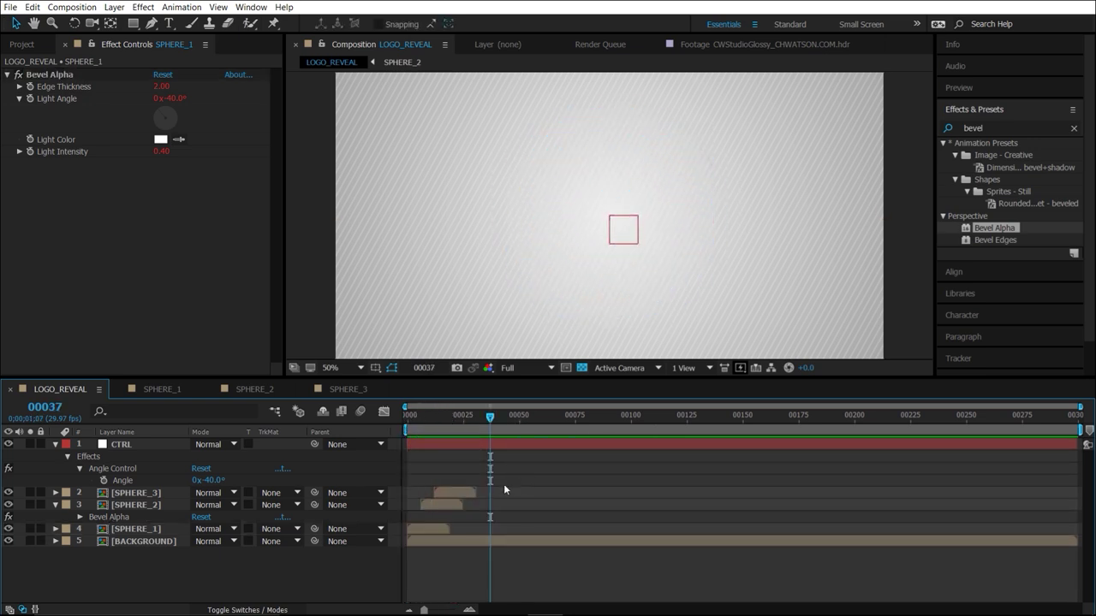
- Collapse the layer properties and add Logo.ai from the ASSETS folder to LOGO_REVEAL directly above BACKGROUND
{"action": "key", "text": "u"}
{"action": "left_click_drag", "start_coordinate": [466, 417], "coordinate": [436, 417]}
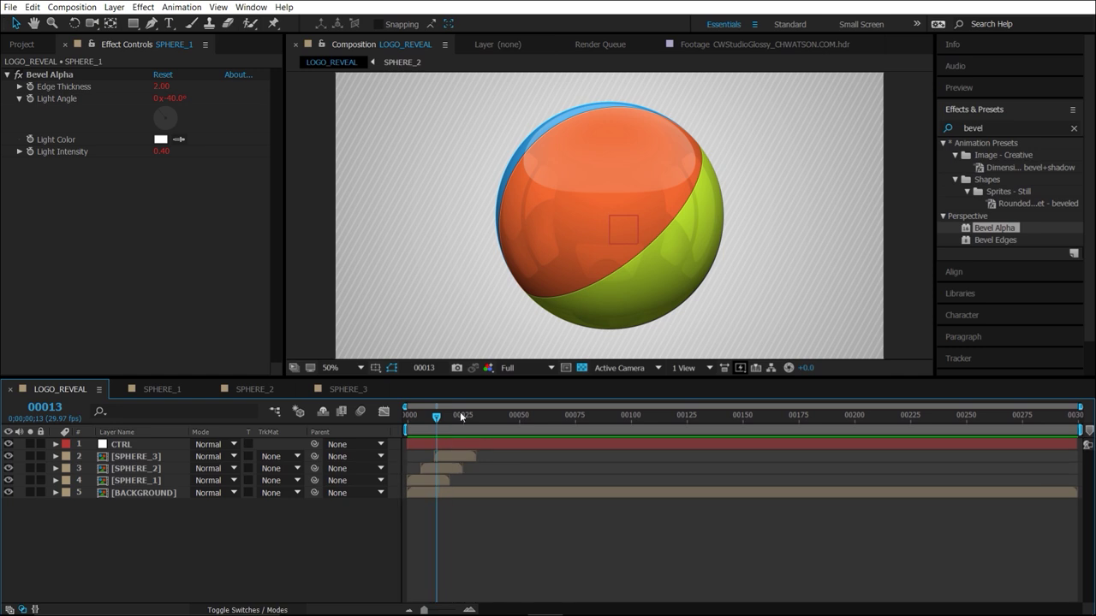
{"action": "left_click", "coordinate": [23, 44]}
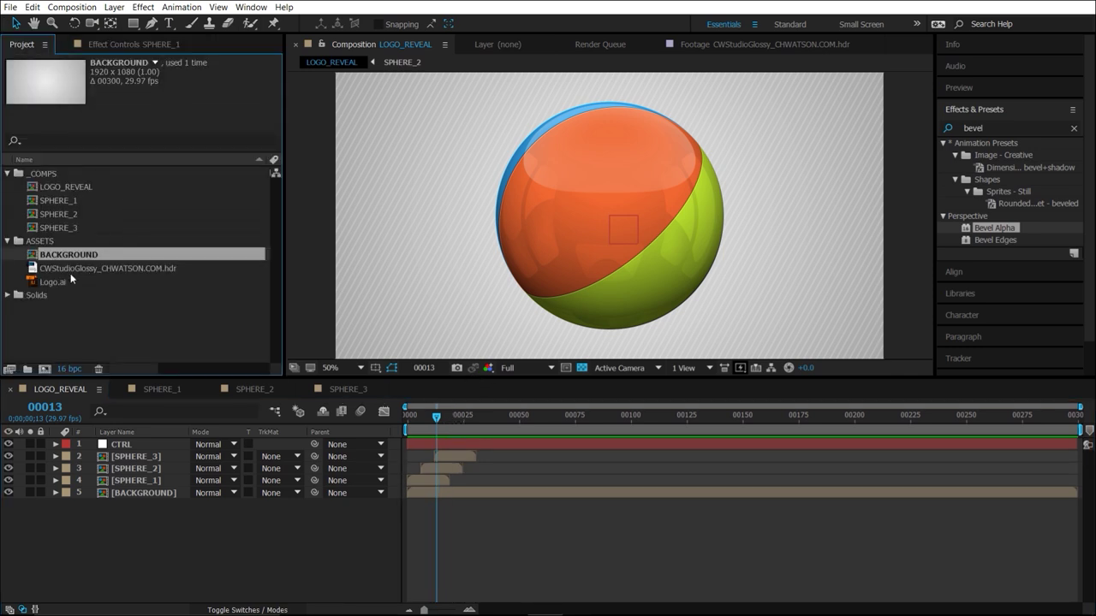
{"action": "left_click_drag", "start_coordinate": [70, 275], "coordinate": [374, 487]}
{"action": "left_click_drag", "start_coordinate": [440, 419], "coordinate": [468, 420]}
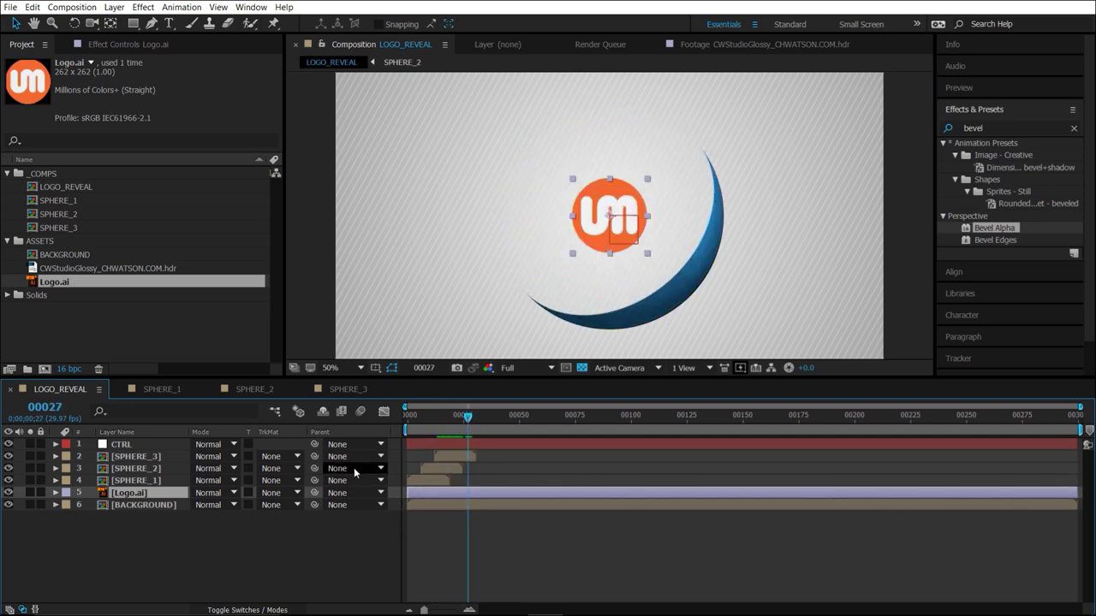
- Turn on continuous rasterization for the Logo.ai layer and scale the logo up to match the sphere's diameter
{"action": "left_click", "coordinate": [261, 608]}
{"action": "left_click", "coordinate": [260, 493]}
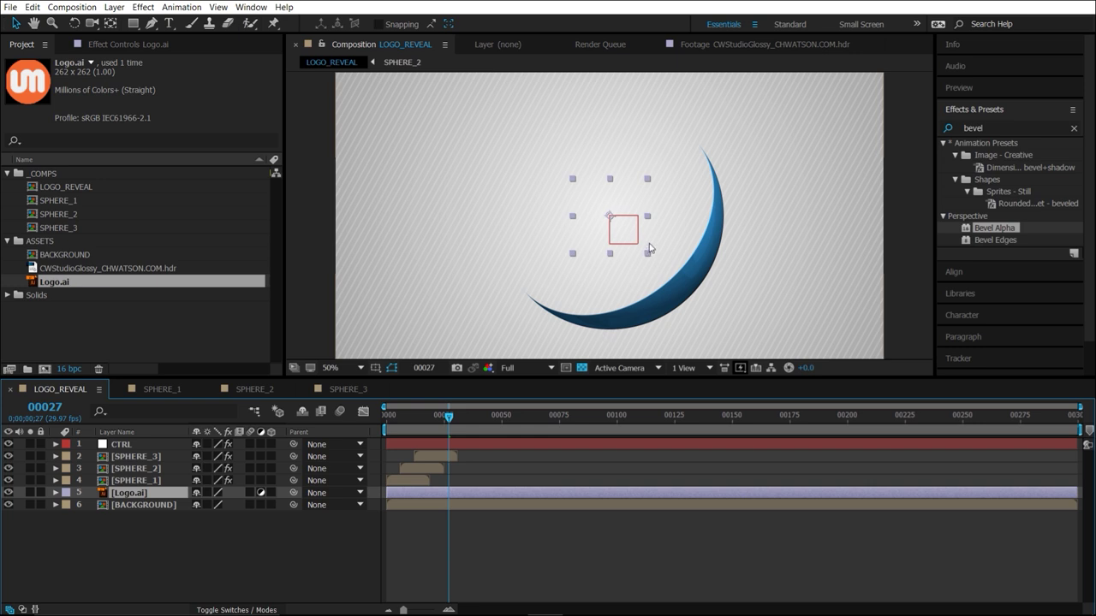
{"action": "left_click", "coordinate": [260, 493]}
{"action": "left_click", "coordinate": [207, 493]}
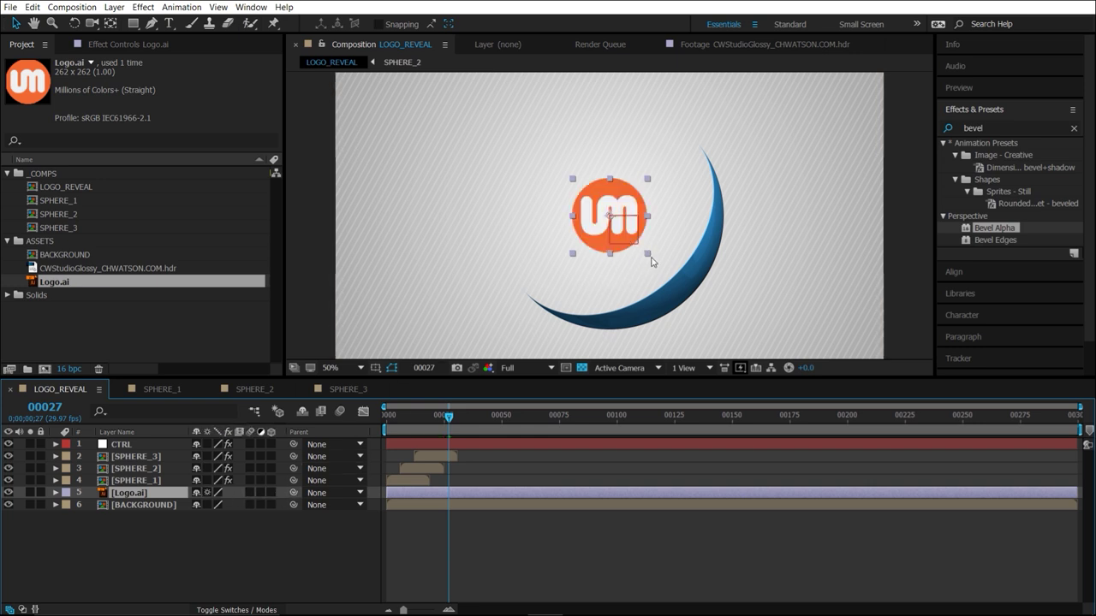
{"action": "left_click_drag", "start_coordinate": [648, 257], "coordinate": [727, 330]}
- Trim the start of the Logo.ai layer to frame 13 and preview the reveal from the beginning
{"action": "left_click", "coordinate": [444, 418]}
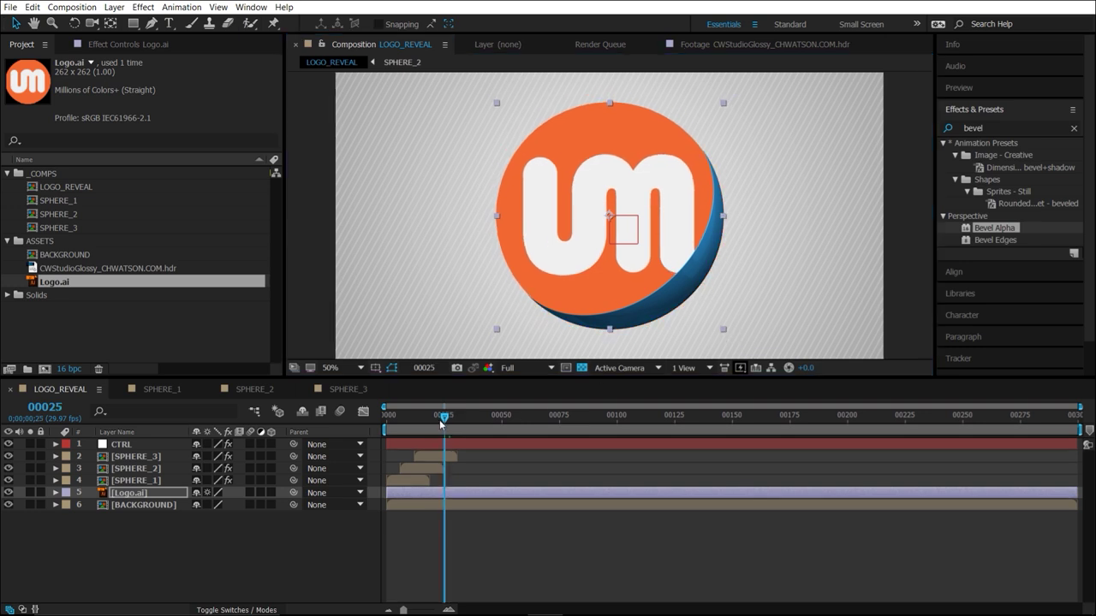
{"action": "key", "text": "space"}
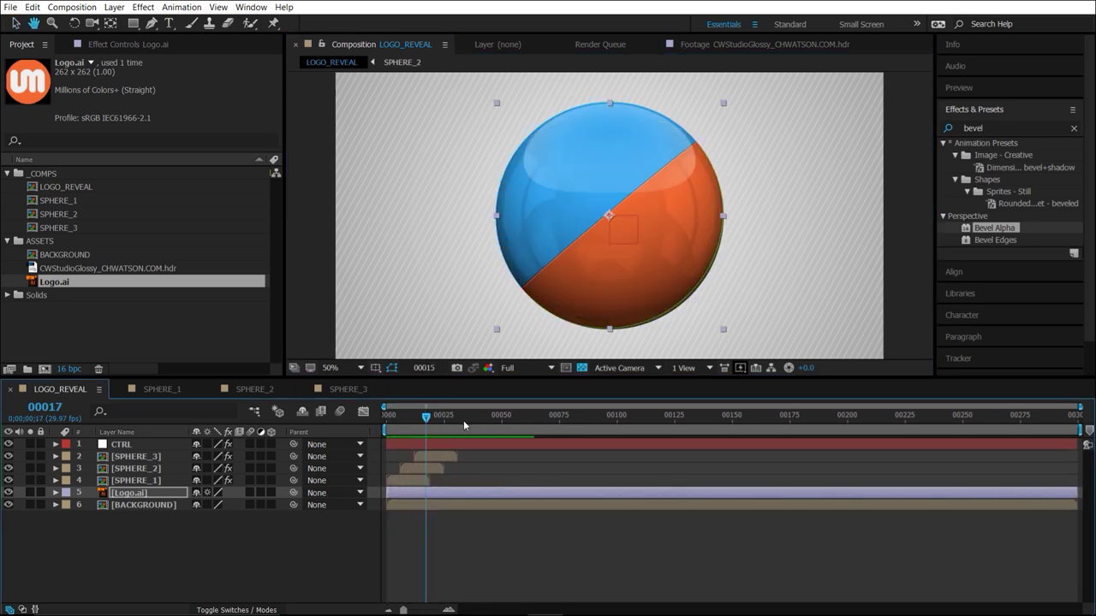
{"action": "key", "text": "space"}
{"action": "mouse_move", "coordinate": [425, 421]}
{"action": "left_mouse_down"}
{"action": "mouse_move", "coordinate": [404, 423]}
{"action": "mouse_move", "coordinate": [416, 425]}
{"action": "left_mouse_up"}
{"action": "left_click", "coordinate": [423, 495]}
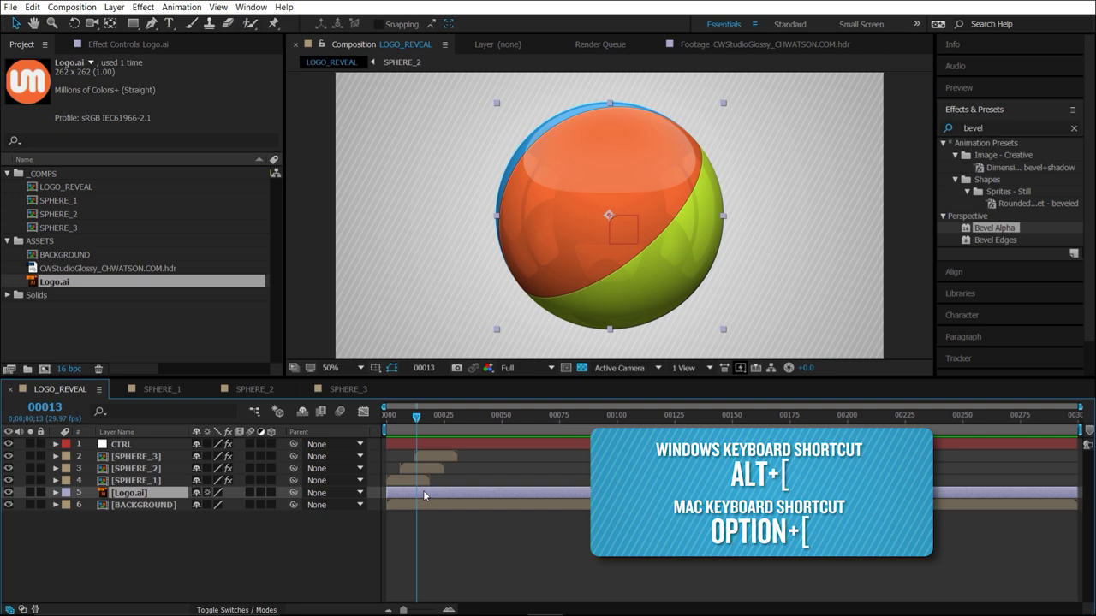
{"action": "key", "text": "alt+bracketleft"}
{"action": "left_click_drag", "start_coordinate": [392, 423], "coordinate": [374, 425]}
{"action": "key", "text": "space"}
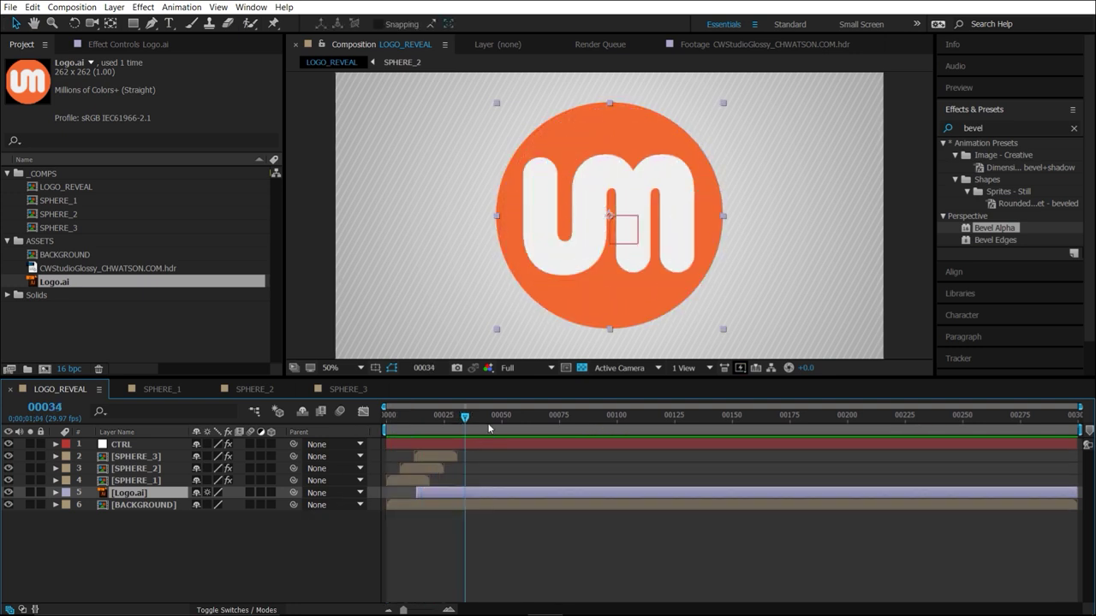
- Duplicate the SPHERE_3, SPHERE_2 and SPHERE_1 layers and shift the copies so the SPHERE_1 copy starts at frame 38
{"action": "left_click_drag", "start_coordinate": [472, 417], "coordinate": [430, 423]}
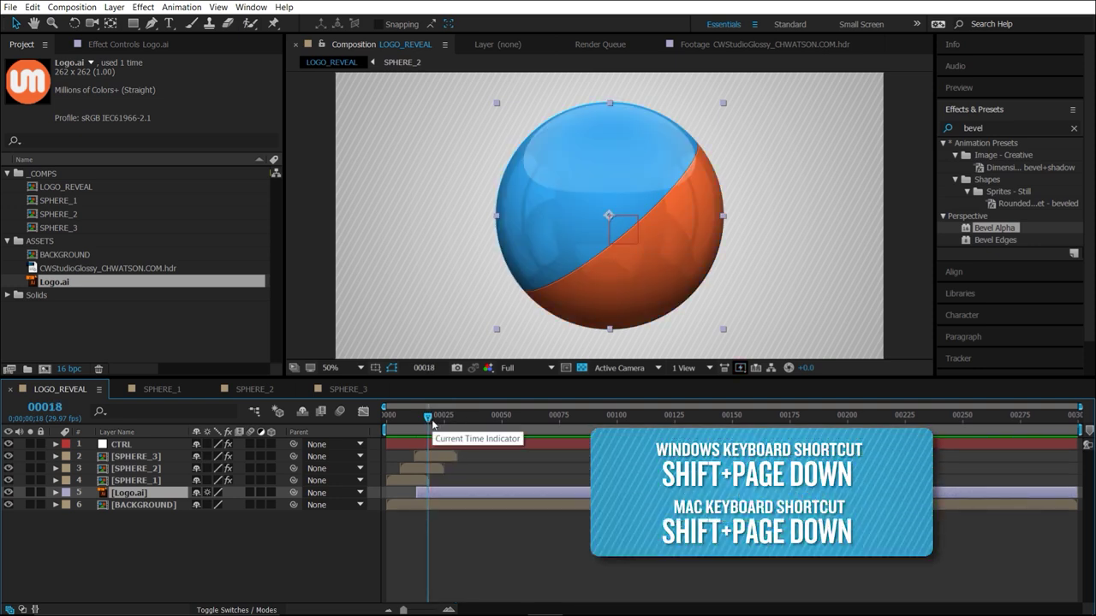
{"action": "key", "text": "shift+Page_Down"}
{"action": "key", "text": "shift+Page_Down"}
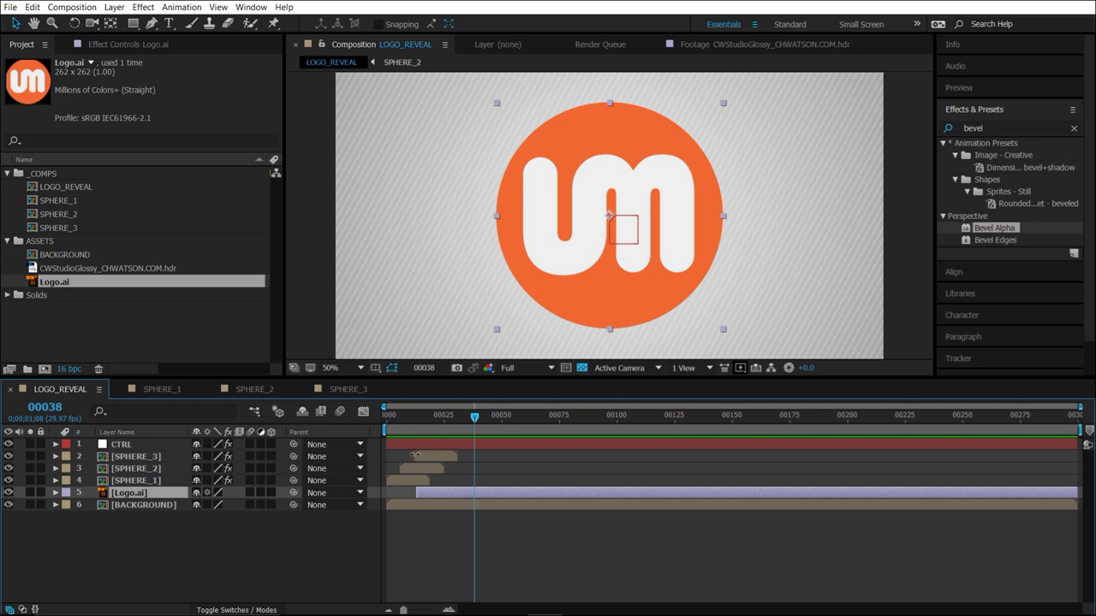
{"action": "left_click", "coordinate": [419, 457]}
{"action": "left_click", "coordinate": [418, 479], "text": "shift"}
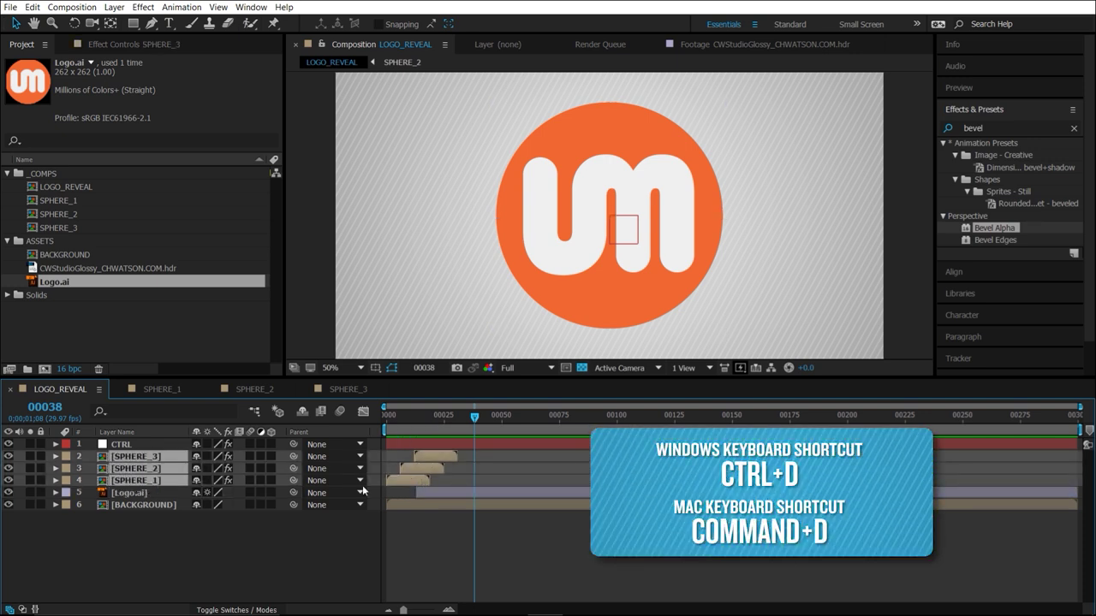
{"action": "key", "text": "ctrl+d"}
{"action": "left_click_drag", "start_coordinate": [176, 465], "coordinate": [177, 462]}
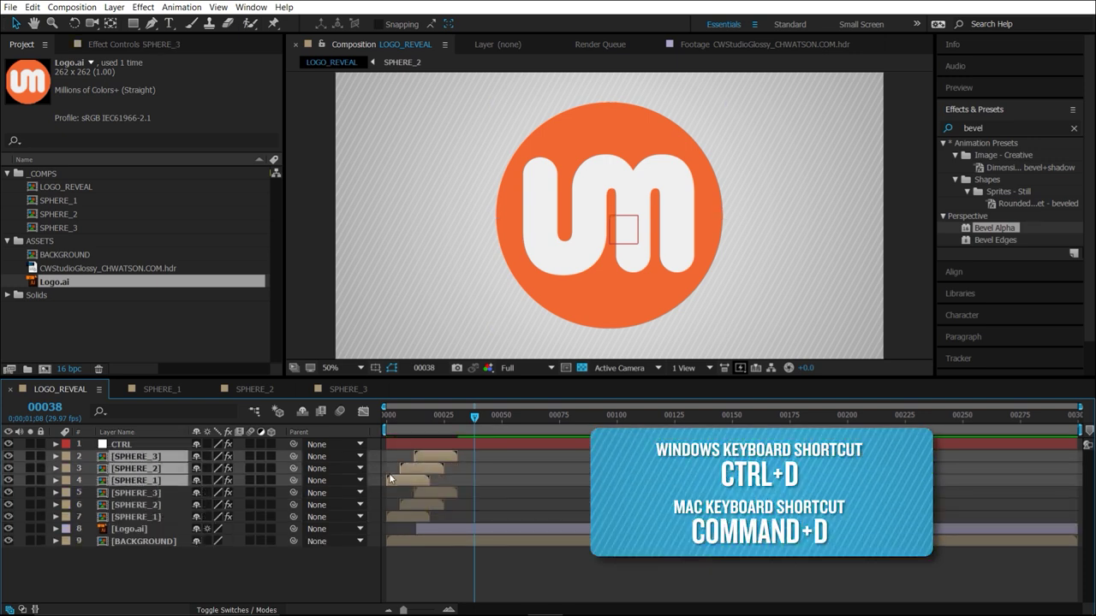
{"action": "left_click_drag", "start_coordinate": [404, 479], "coordinate": [493, 484]}
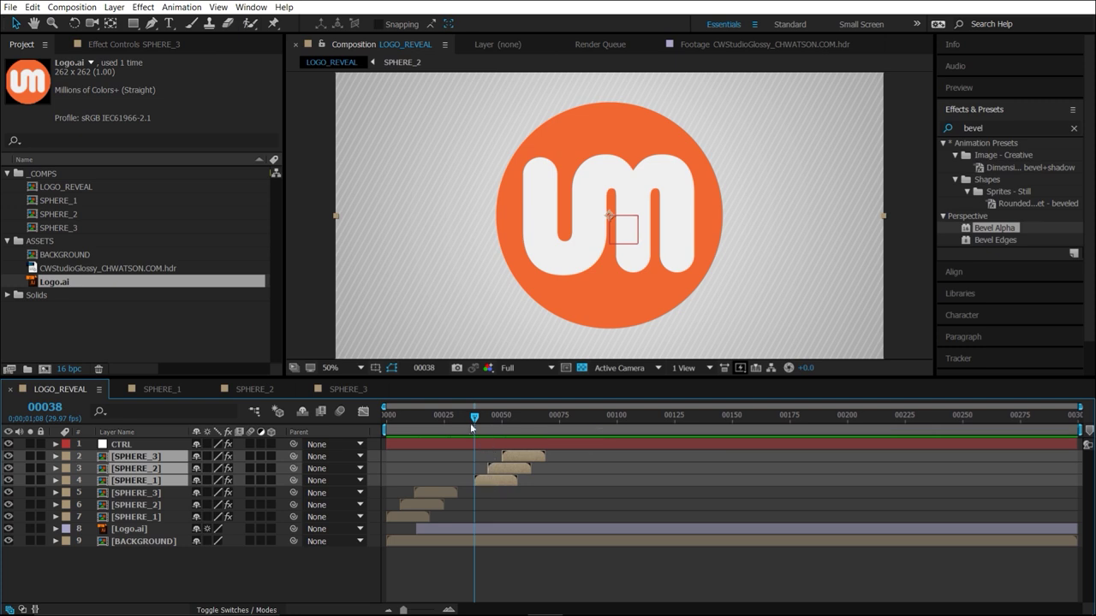
- Shift the three duplicated sphere layers ten frames so the SPHERE_1 copy starts at frame 48, and preview the reveal from the beginning
{"action": "left_click_drag", "start_coordinate": [470, 423], "coordinate": [380, 419]}
{"action": "key", "text": "space"}
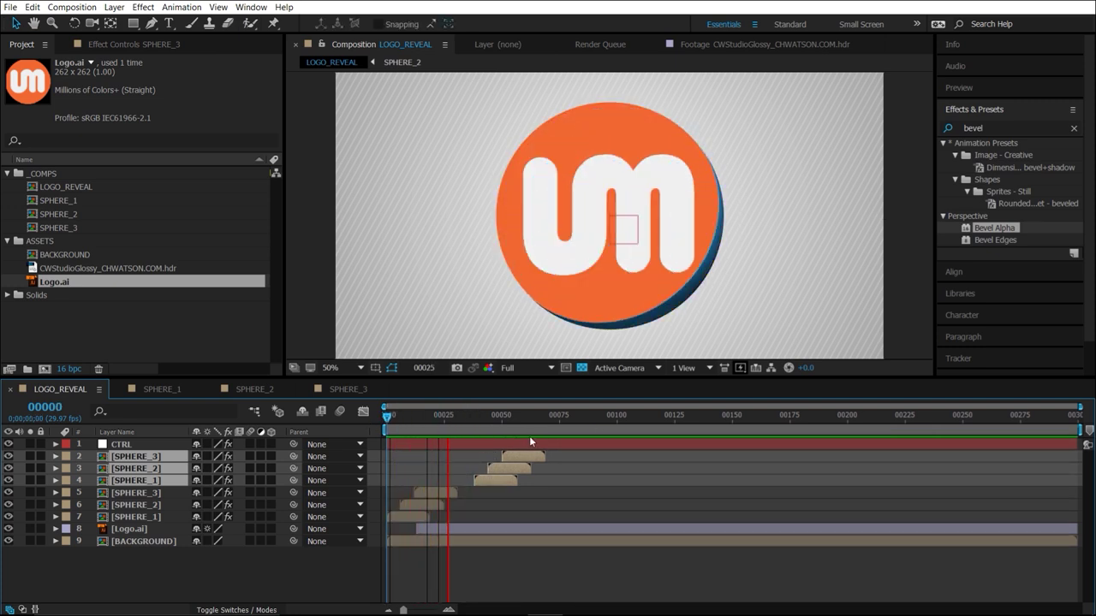
{"action": "left_click_drag", "start_coordinate": [513, 430], "coordinate": [473, 430]}
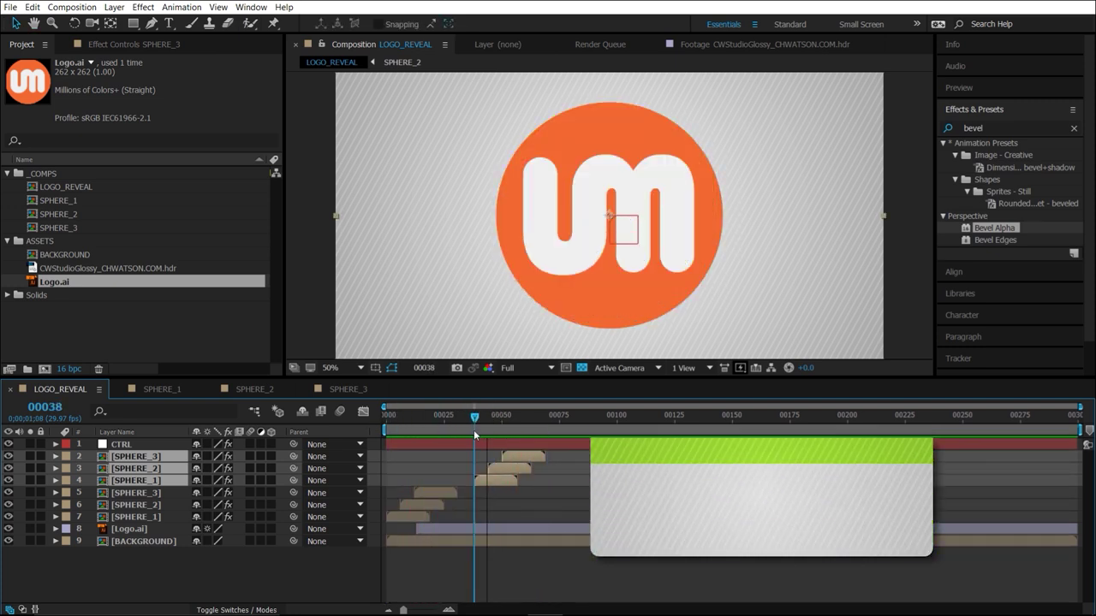
{"action": "key", "text": "shift+Page_Down"}
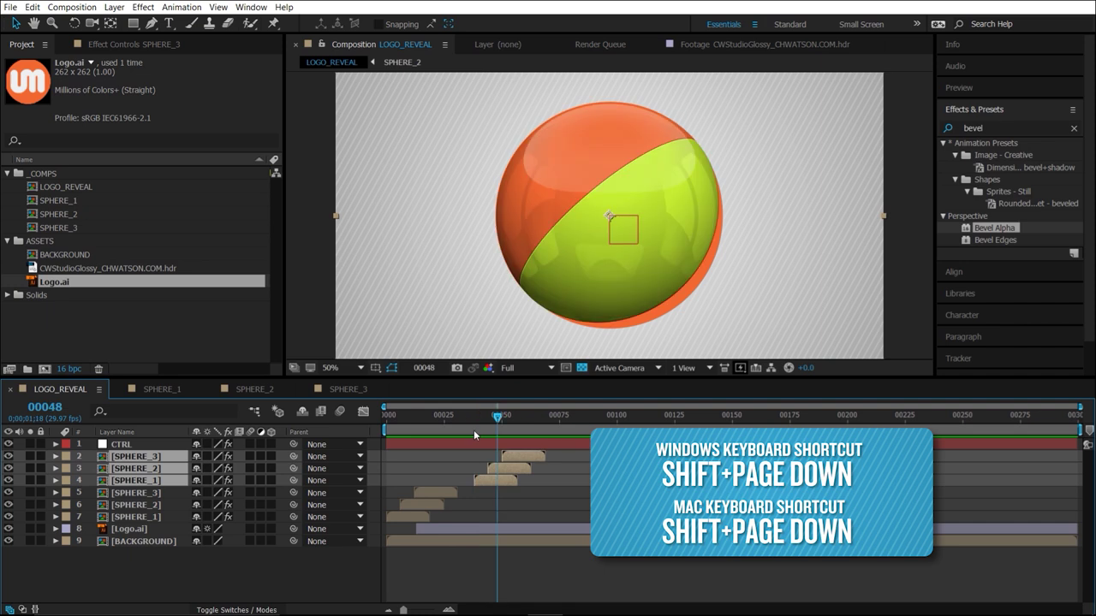
{"action": "left_click_drag", "start_coordinate": [500, 476], "coordinate": [518, 480]}
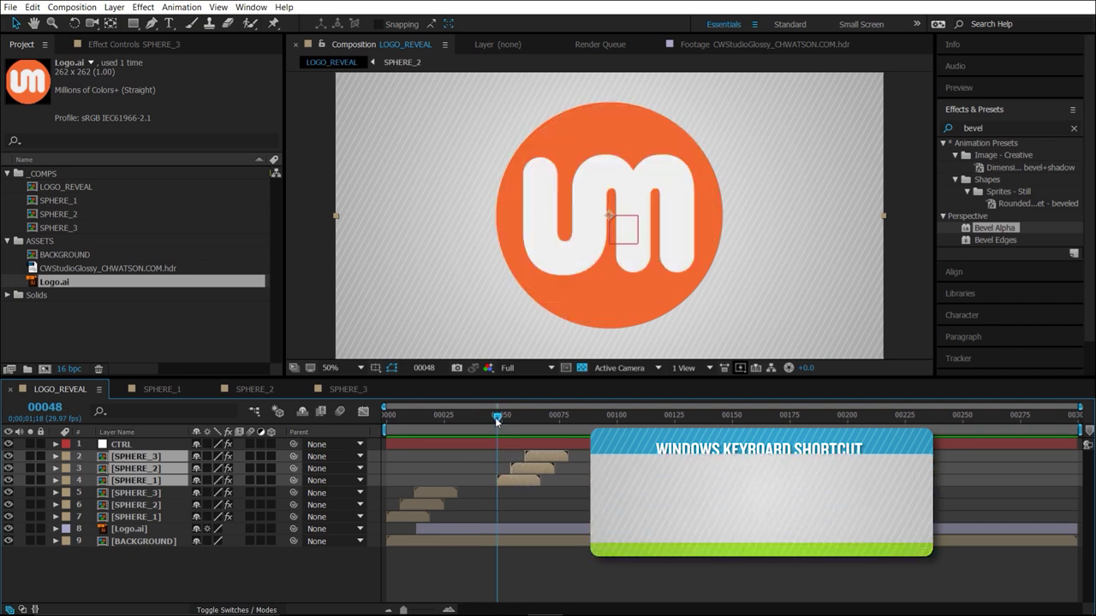
{"action": "key", "text": "space"}
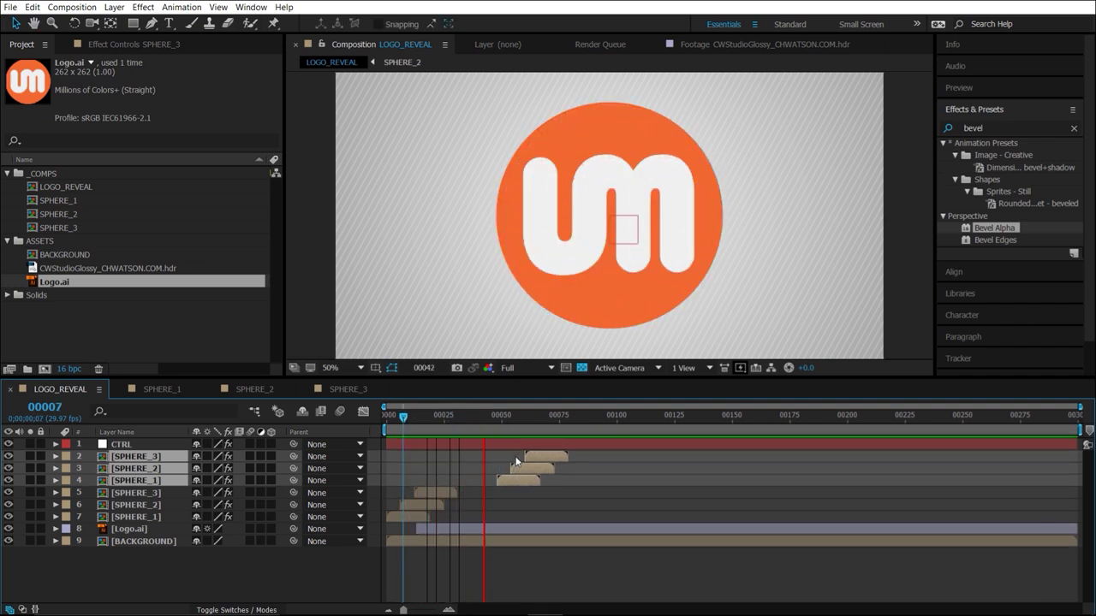
- Trim the end of the Logo.ai layer to frame 60, where the second set of spheres covers the logo
{"action": "left_click", "coordinate": [539, 427]}
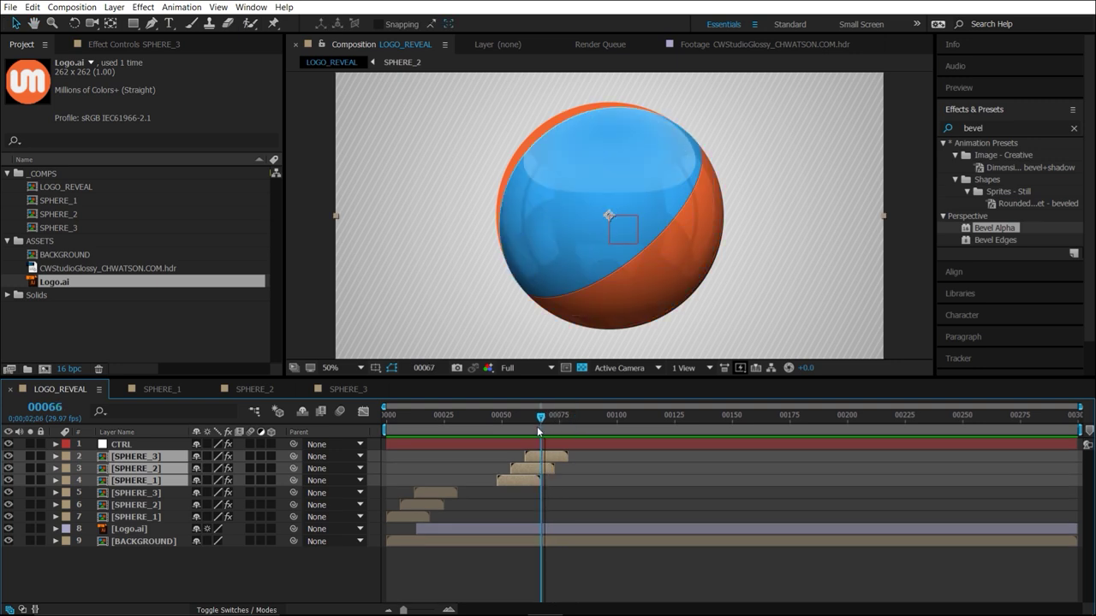
{"action": "left_click_drag", "start_coordinate": [539, 431], "coordinate": [525, 426]}
{"action": "left_click", "coordinate": [525, 531]}
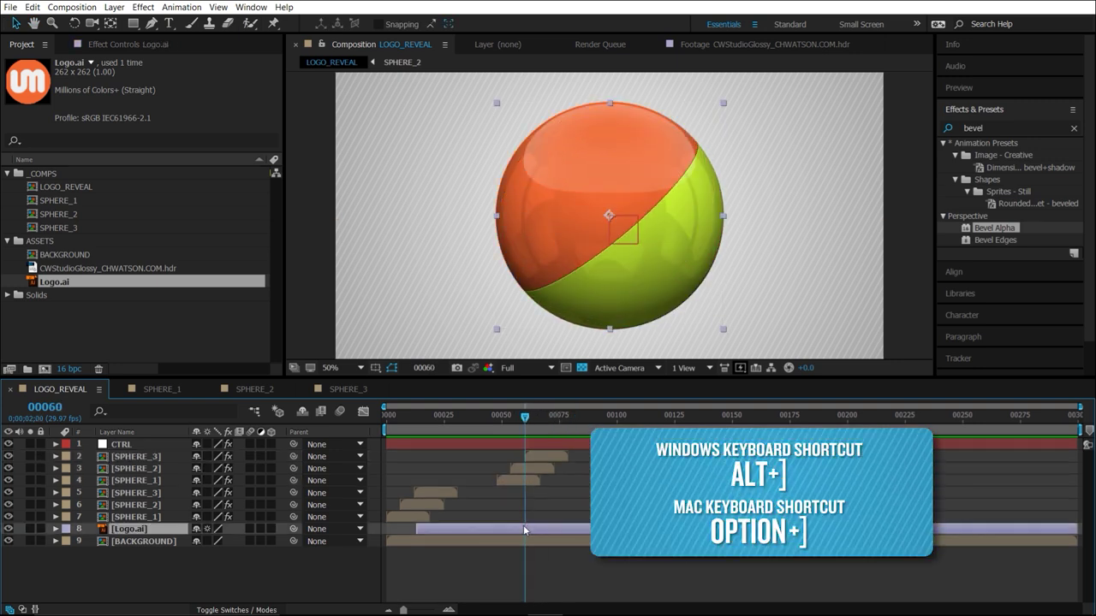
- End the work area at frame 96, trim the LOGO_REVEAL composition to it, and preview the animation from the beginning
{"action": "left_click", "coordinate": [542, 427]}
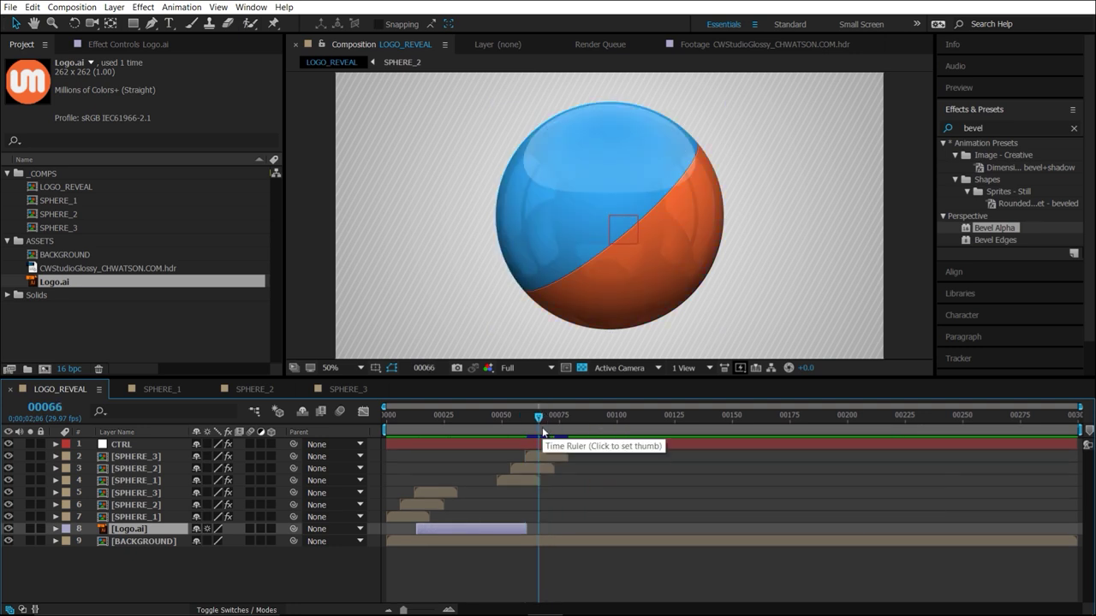
{"action": "key", "text": "space"}
{"action": "key", "text": "space"}
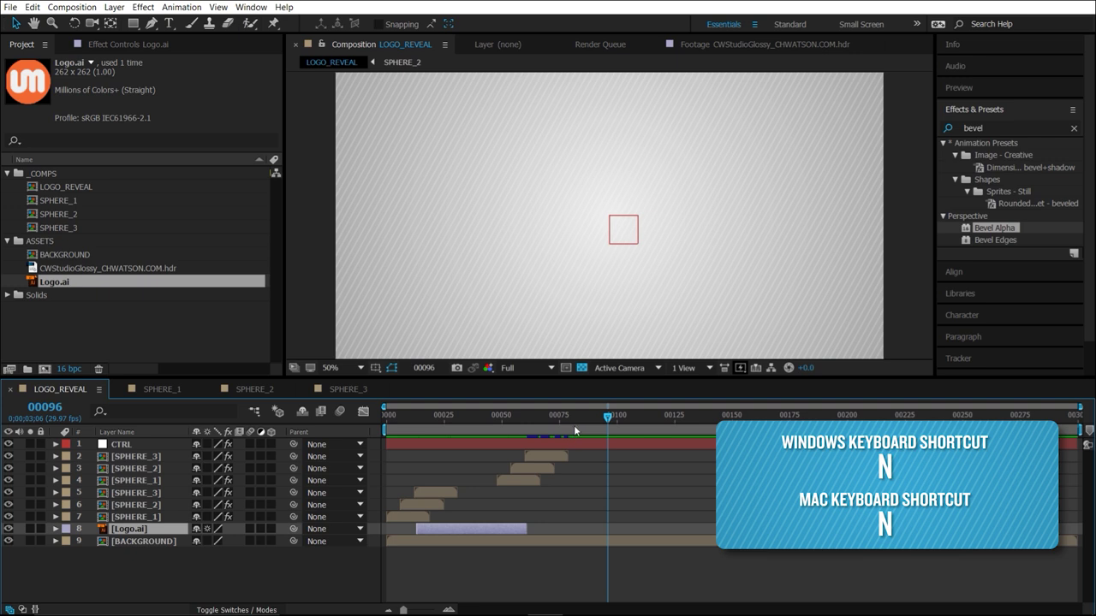
{"action": "key", "text": "n"}
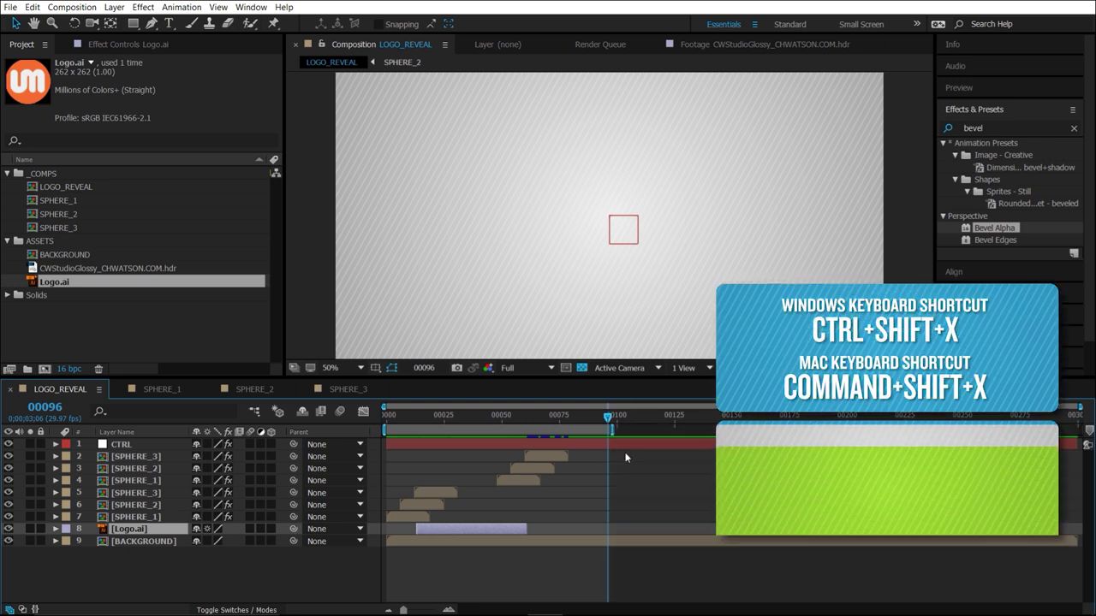
{"action": "key", "text": "ctrl+shift+x"}
{"action": "key", "text": "Home"}
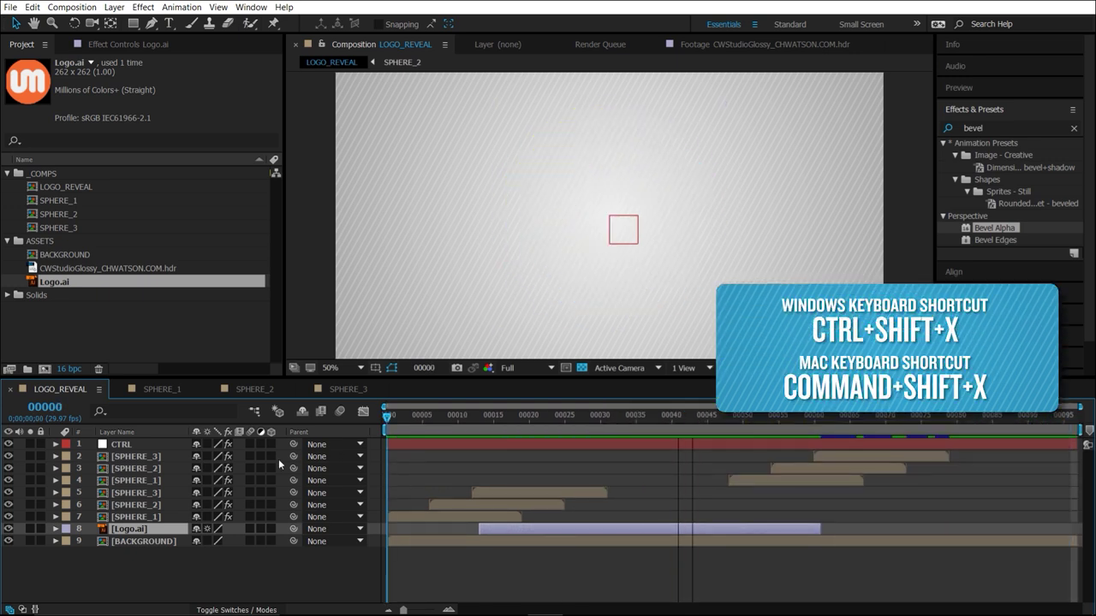
{"action": "key", "text": "space"}
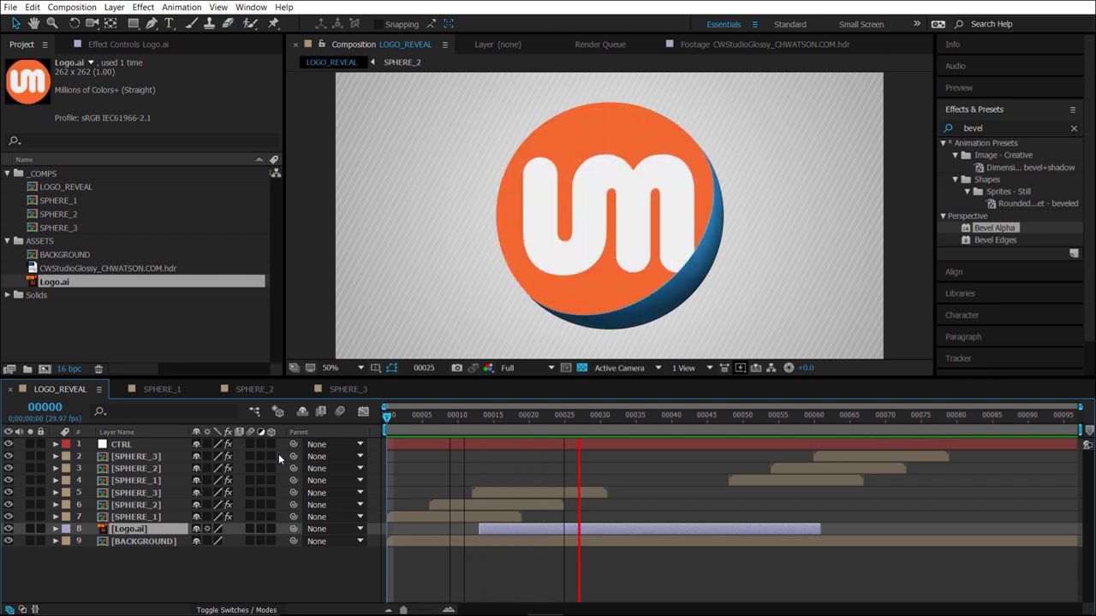